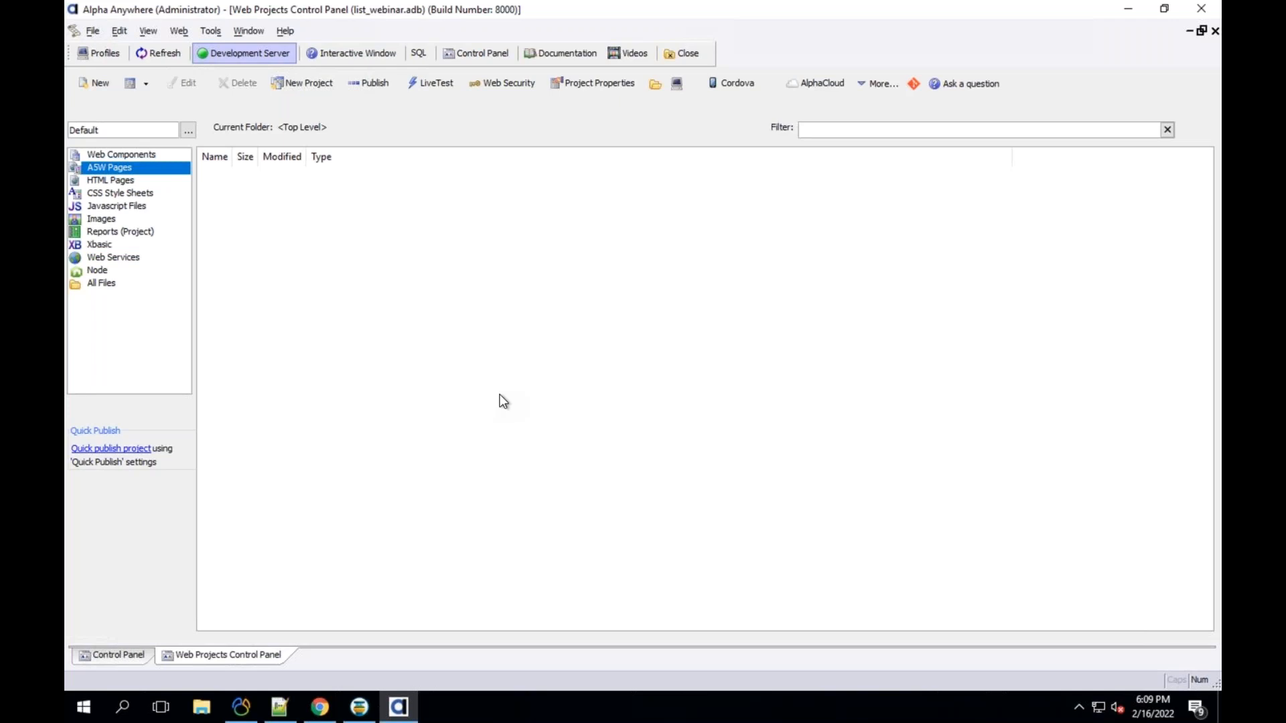
Step: Create a new UX web component, starting from a blank component
{"action": "left_click", "coordinate": [163, 158]}
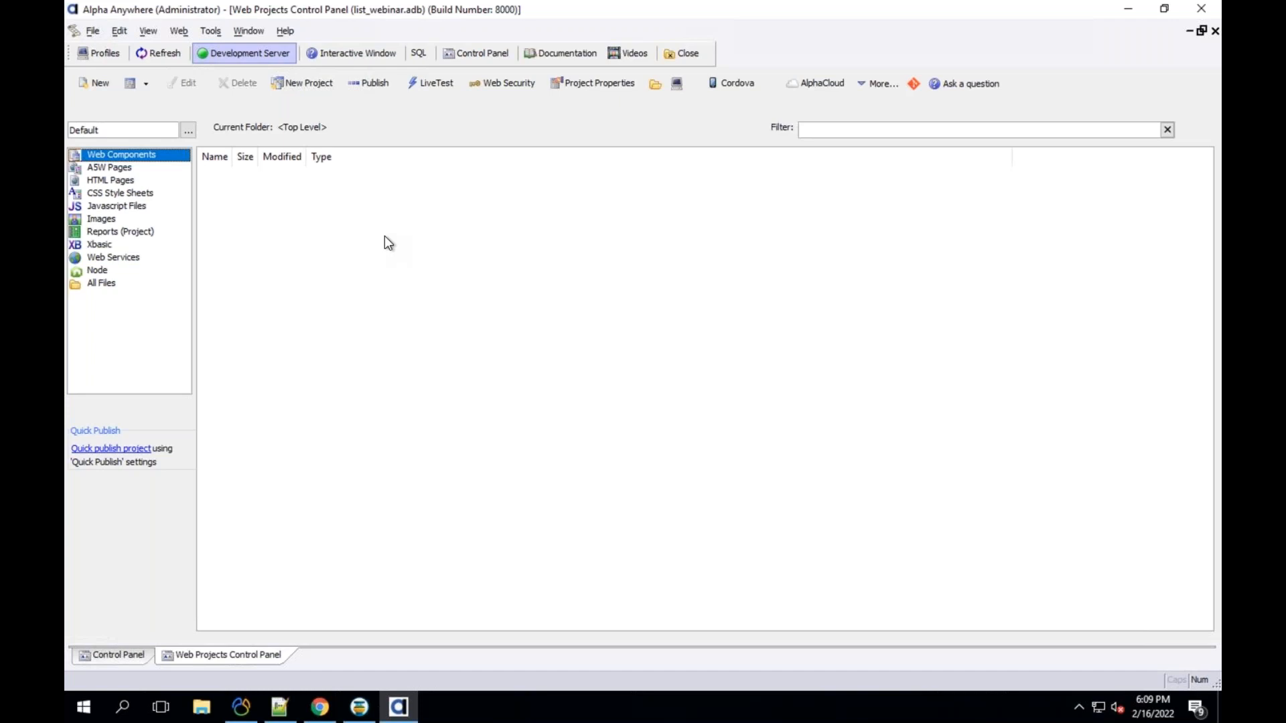
{"action": "left_click", "coordinate": [101, 84]}
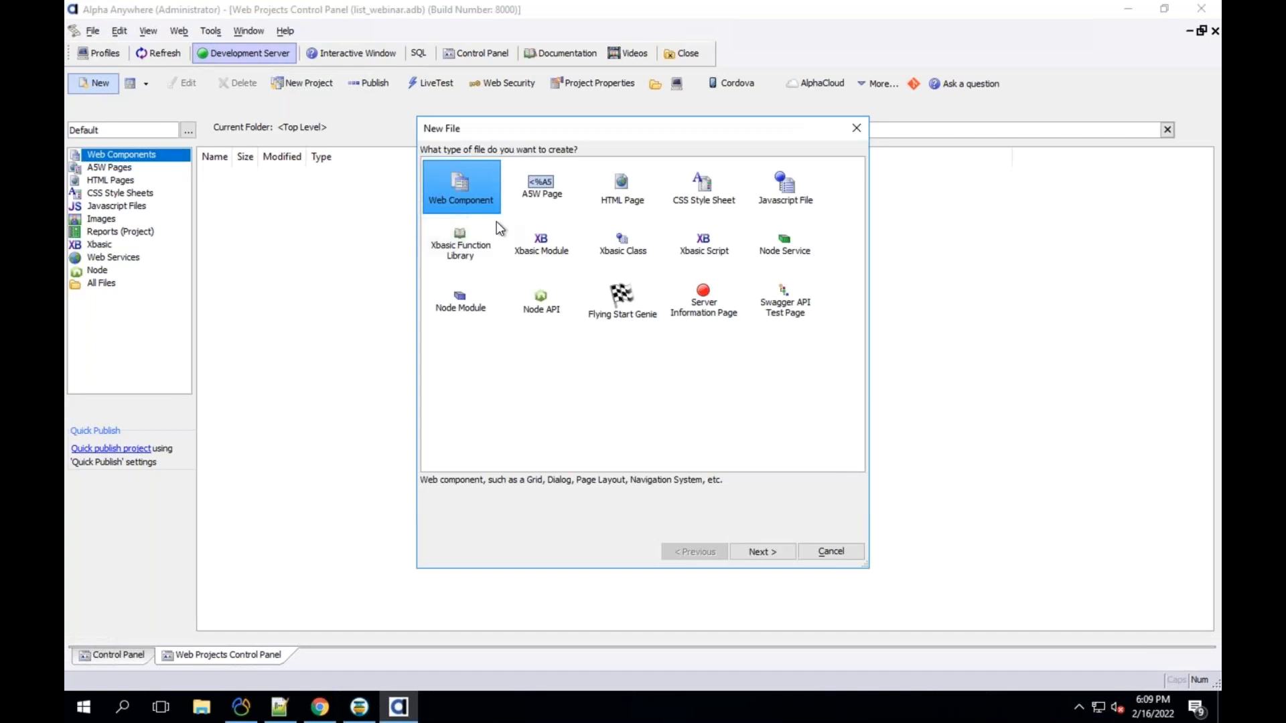
{"action": "left_click", "coordinate": [751, 544]}
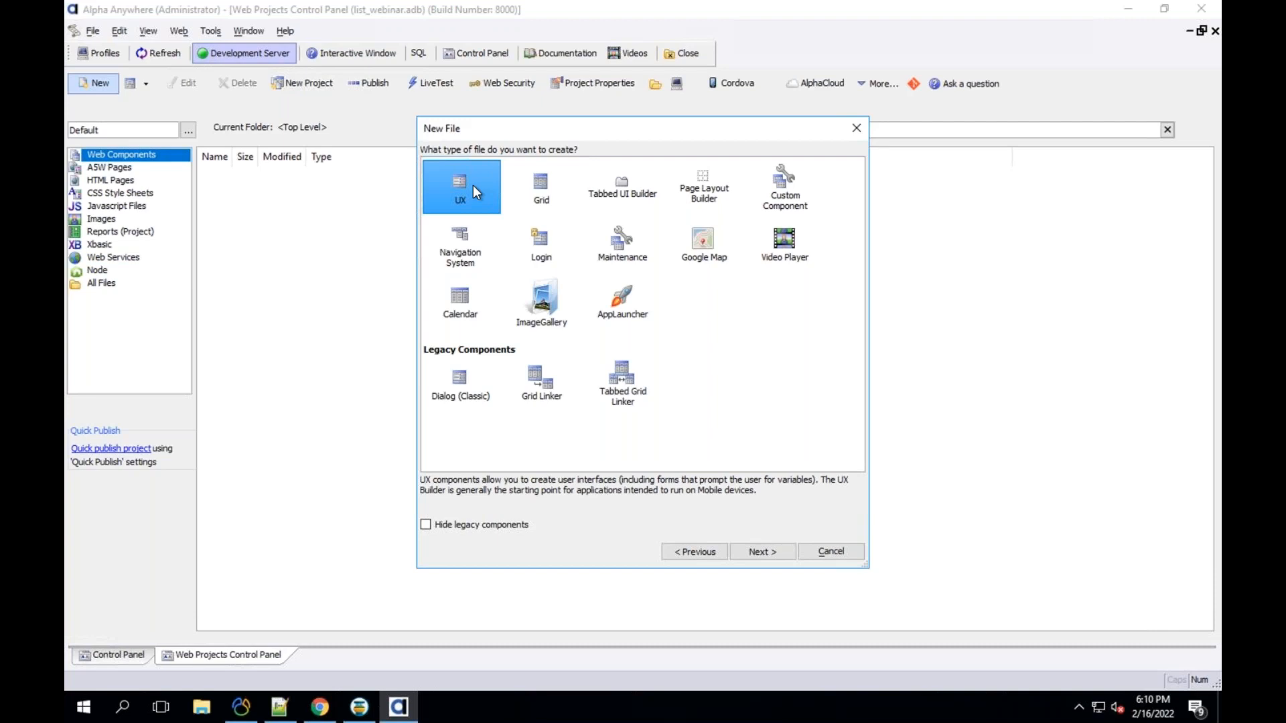
{"action": "left_click", "coordinate": [764, 552]}
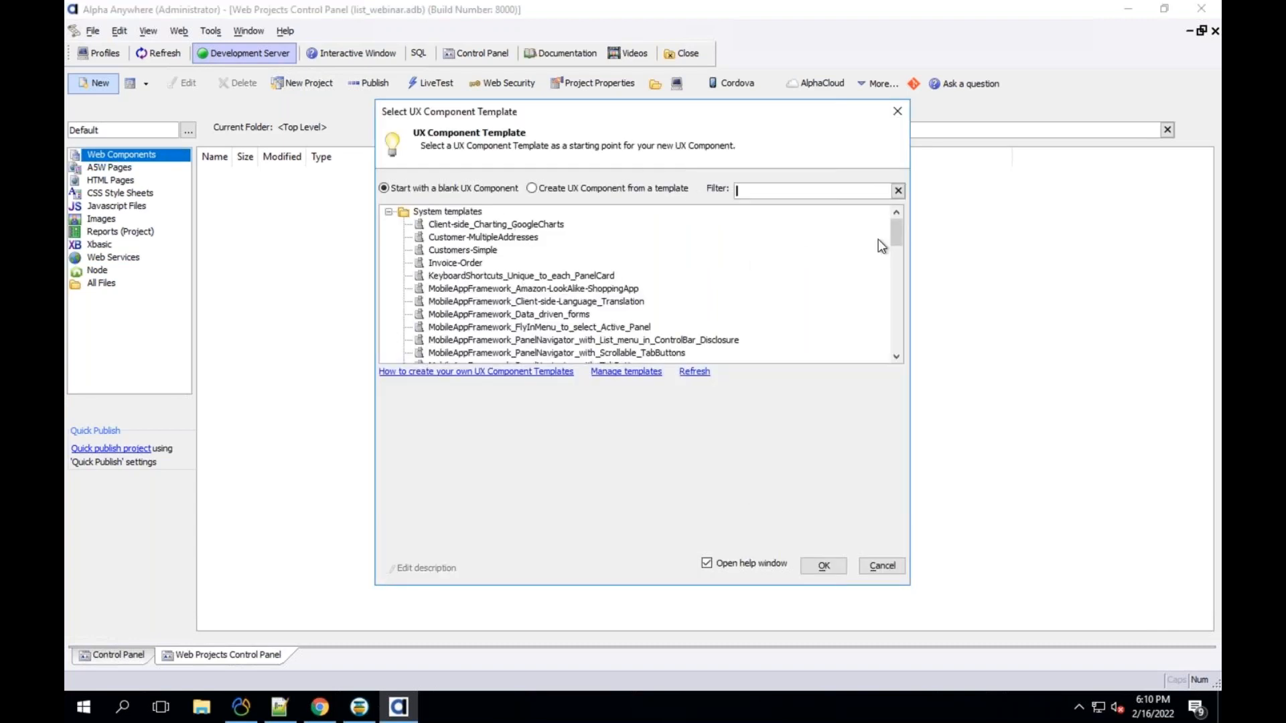
{"action": "left_click_drag", "start_coordinate": [898, 231], "coordinate": [767, 251]}
{"action": "left_click", "coordinate": [831, 568]}
{"action": "left_click", "coordinate": [828, 570]}
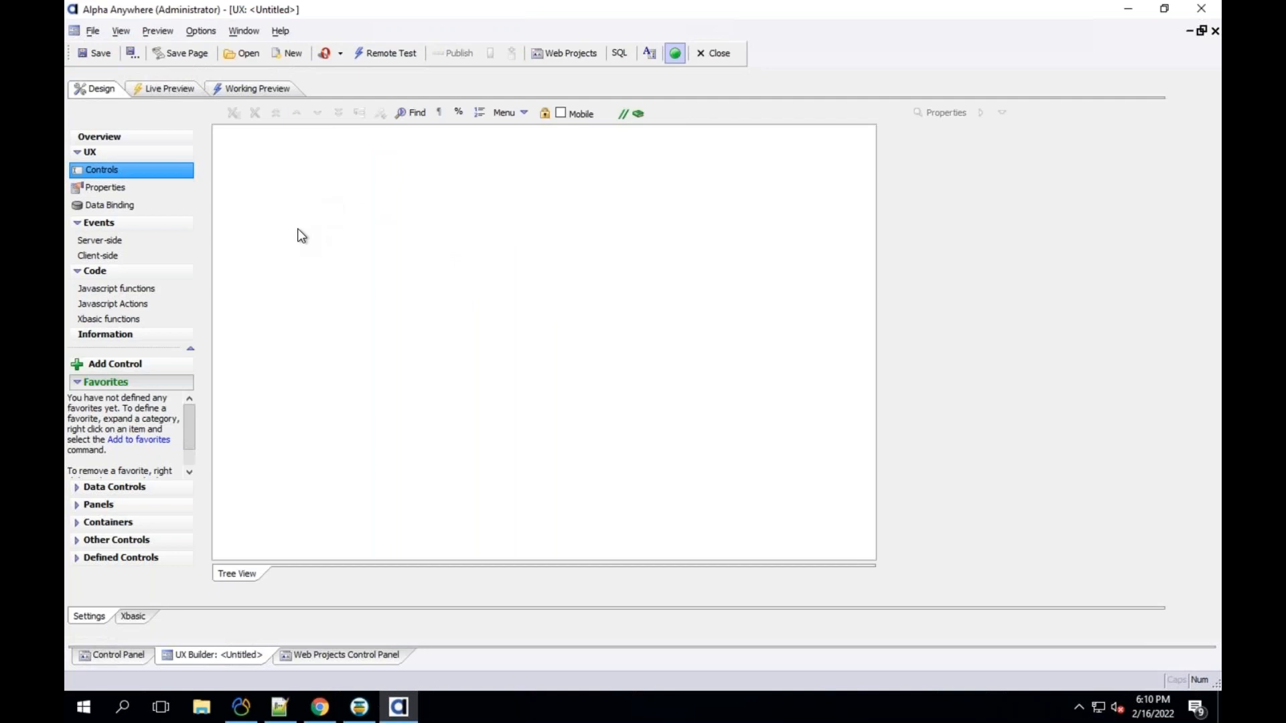
Step: Add a List control named list_customers and open its Quick Setup Genie
{"action": "left_click", "coordinate": [110, 368]}
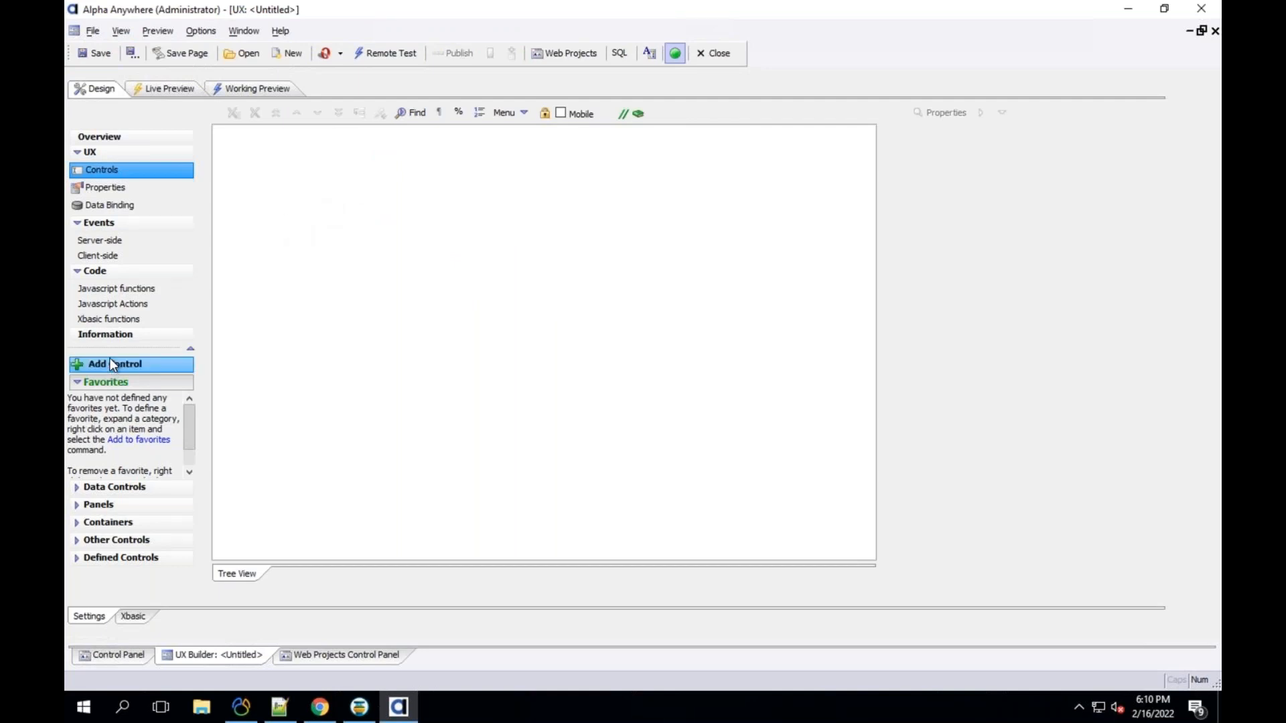
{"action": "left_click", "coordinate": [110, 362]}
{"action": "type", "text": "list"}
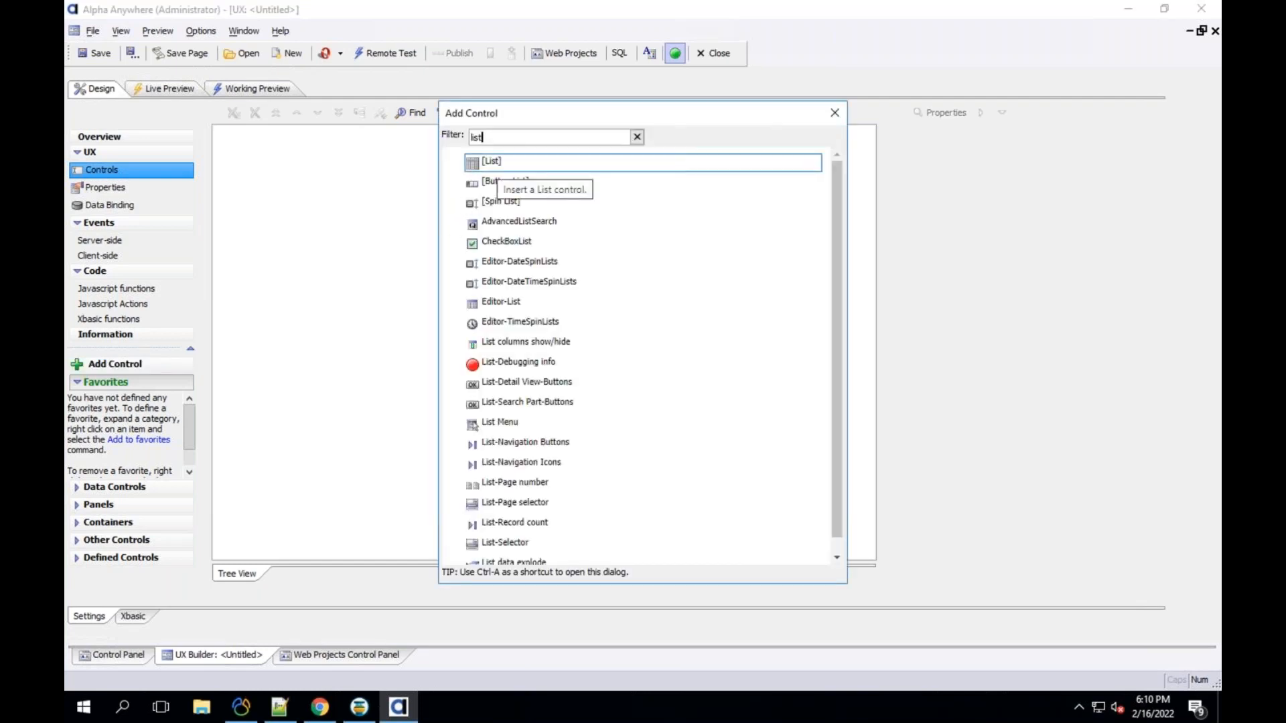
{"action": "key", "text": "Return"}
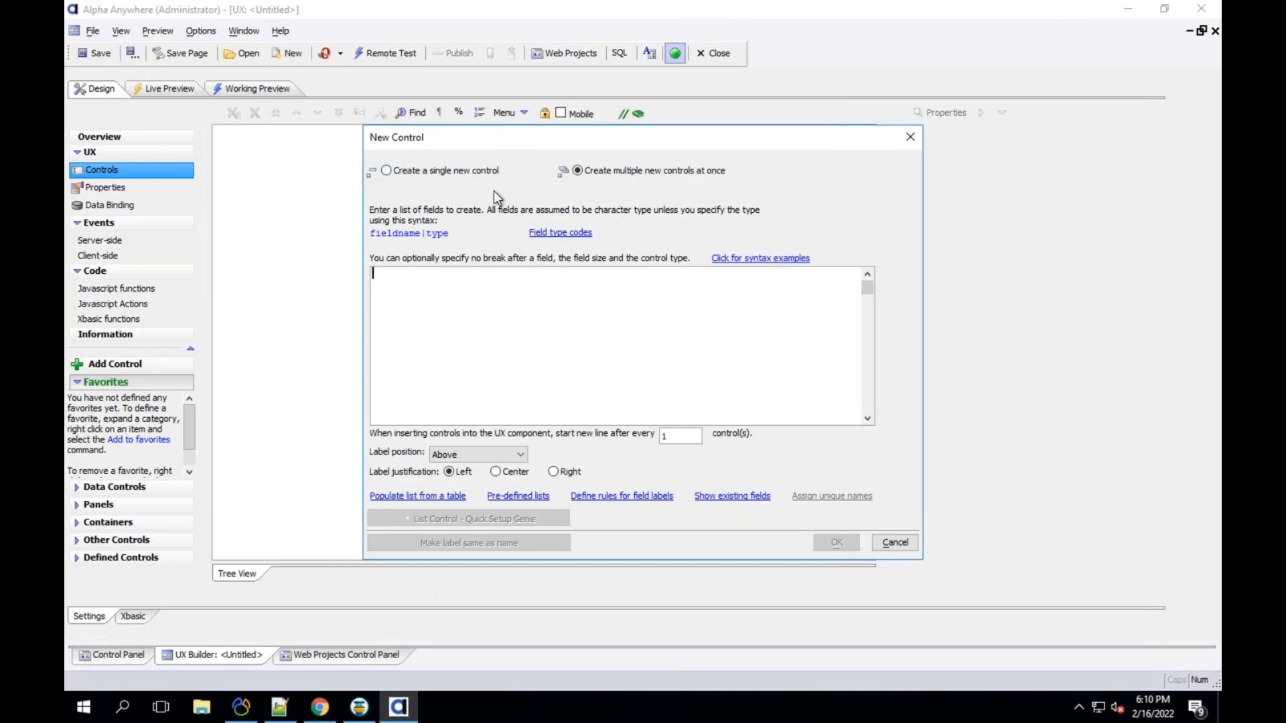
{"action": "left_click", "coordinate": [456, 172]}
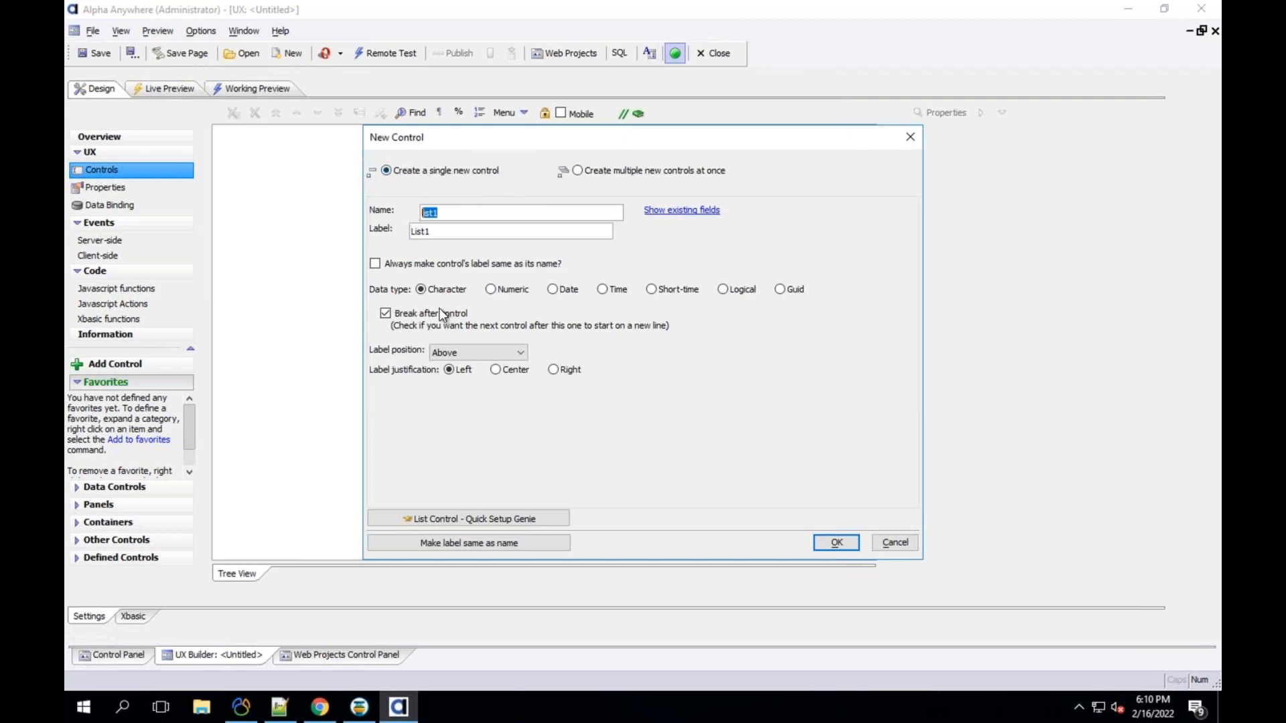
{"action": "left_click", "coordinate": [602, 173]}
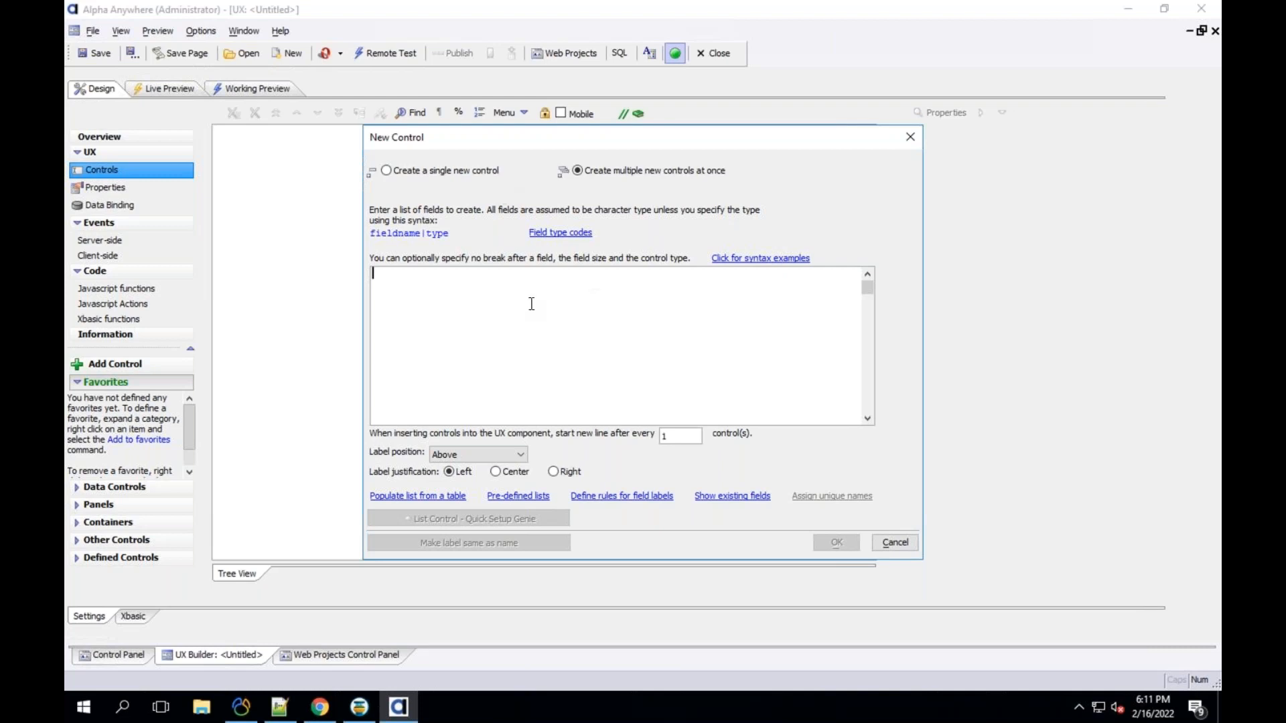
{"action": "type", "text": "list_customers"}
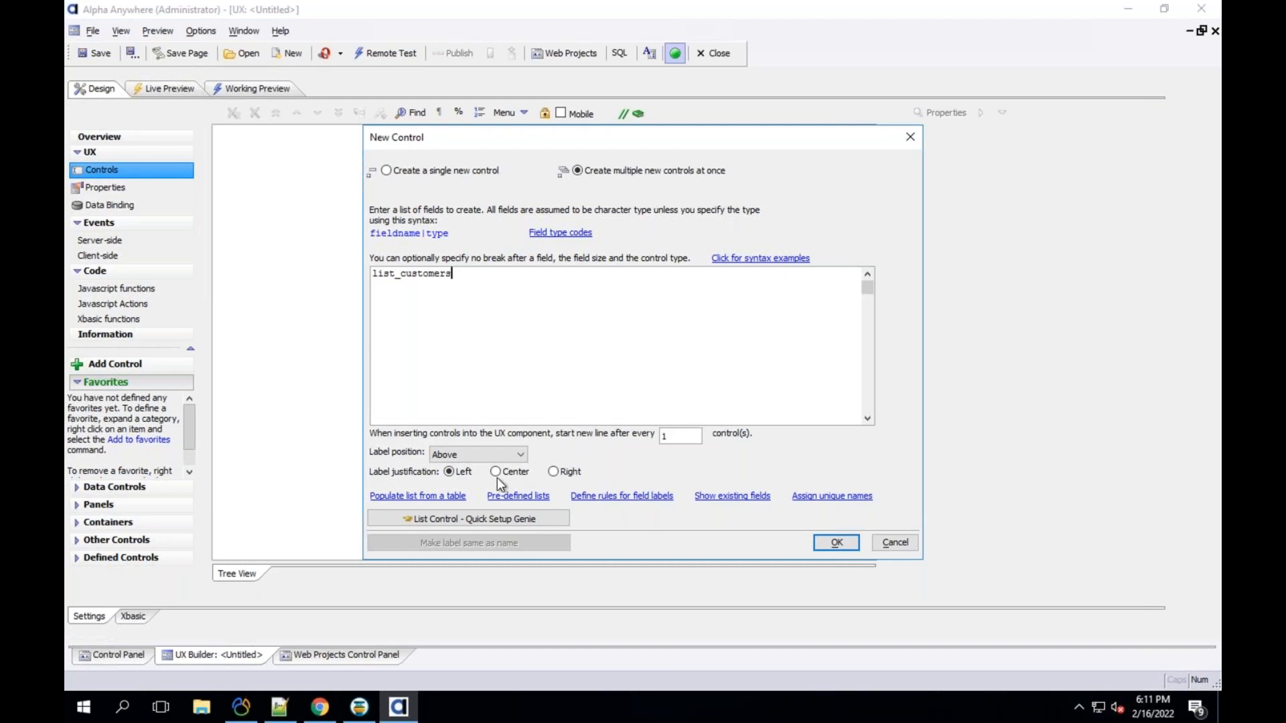
{"action": "left_click", "coordinate": [509, 521]}
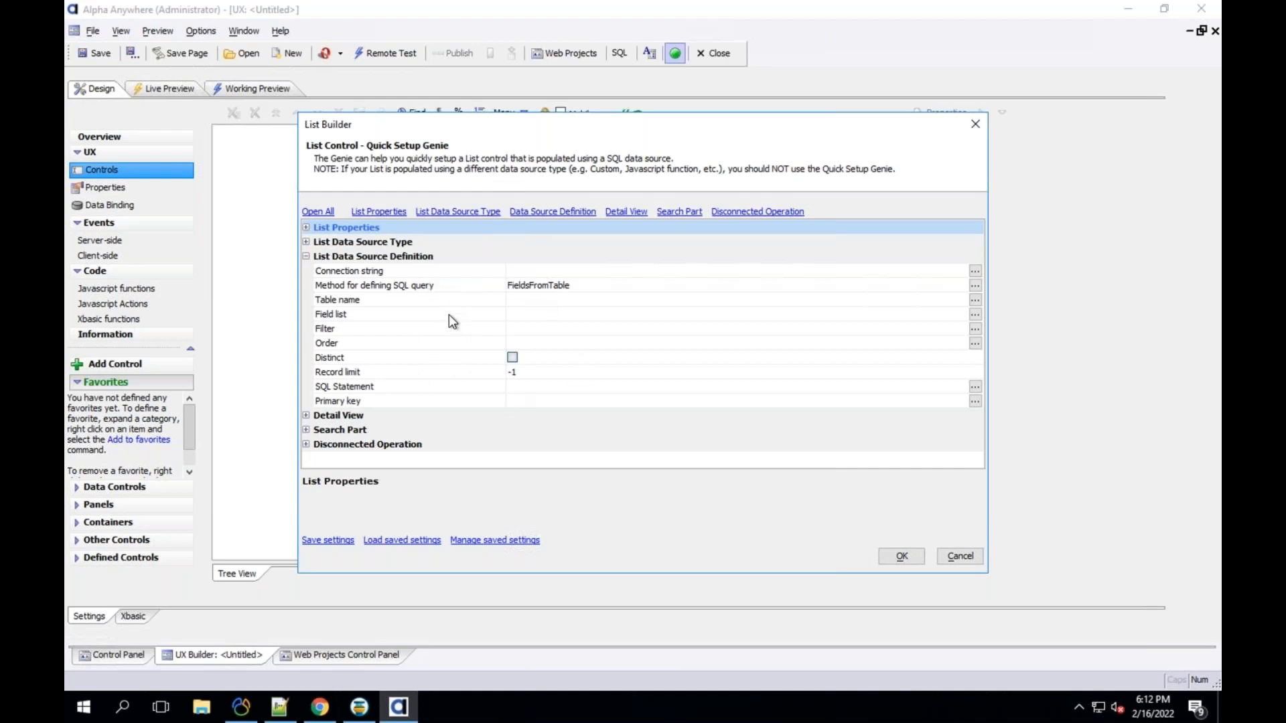
Step: Examine the available options for the list's data source type
{"action": "left_click", "coordinate": [308, 244]}
{"action": "left_click", "coordinate": [308, 242]}
{"action": "left_click", "coordinate": [308, 241]}
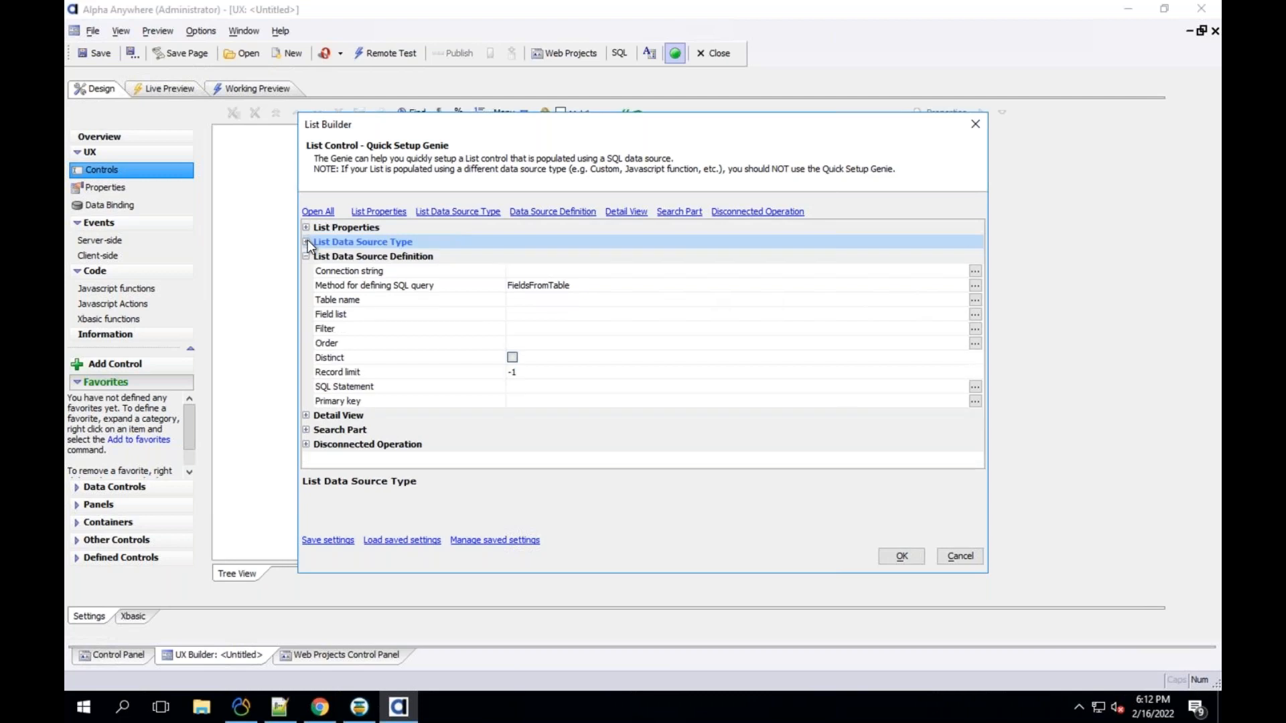
{"action": "left_click", "coordinate": [308, 239]}
{"action": "left_click", "coordinate": [566, 257]}
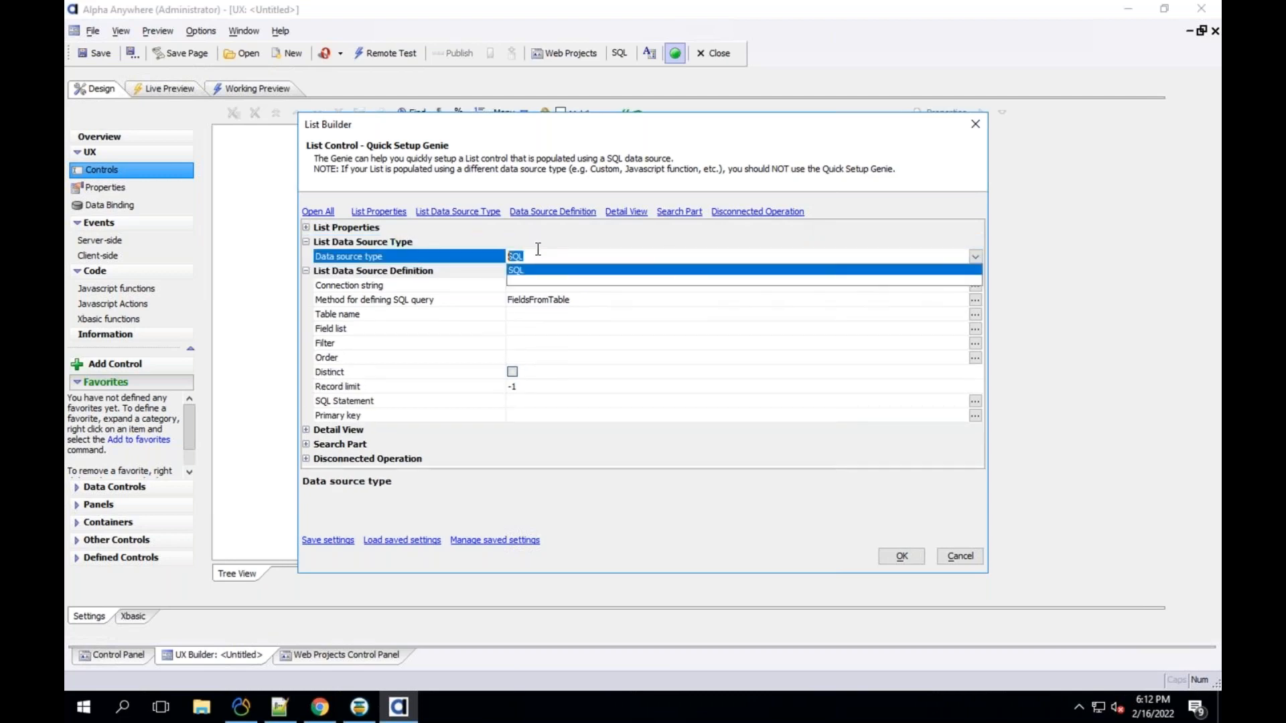
{"action": "left_click", "coordinate": [444, 255]}
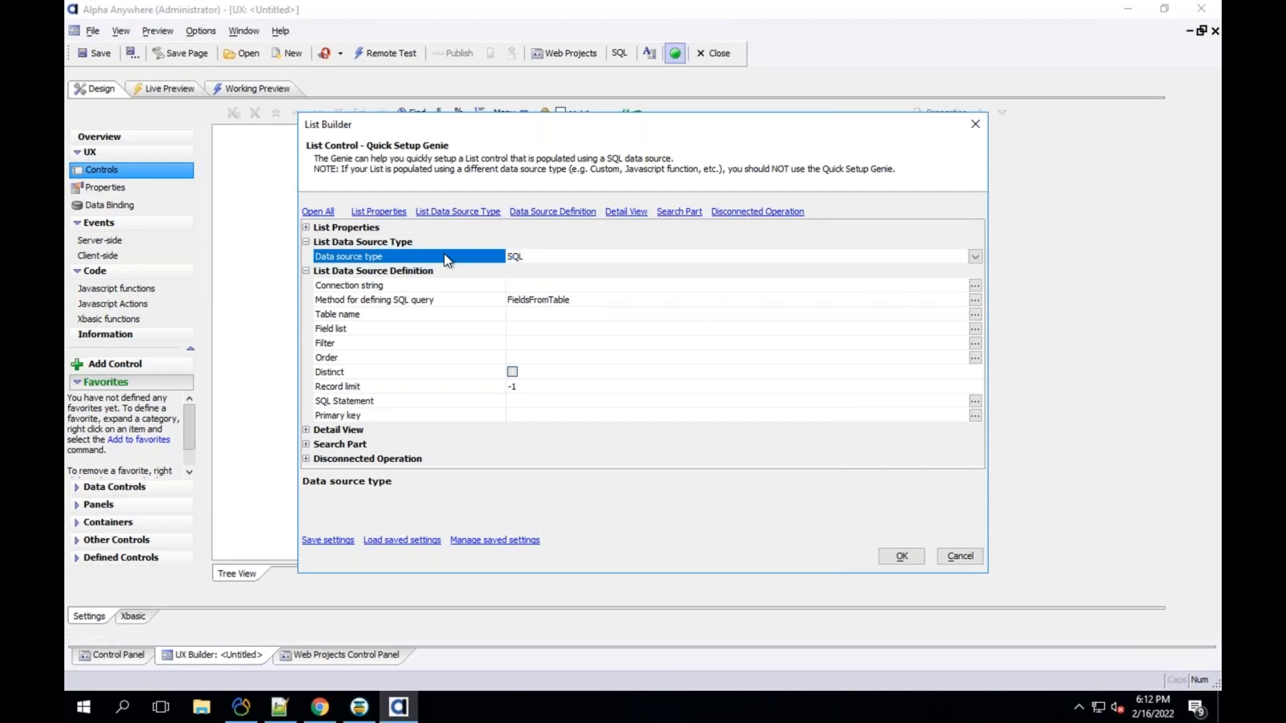
Step: Set the list's connection string to the named connection AADemo-Northwind
{"action": "left_click", "coordinate": [410, 287]}
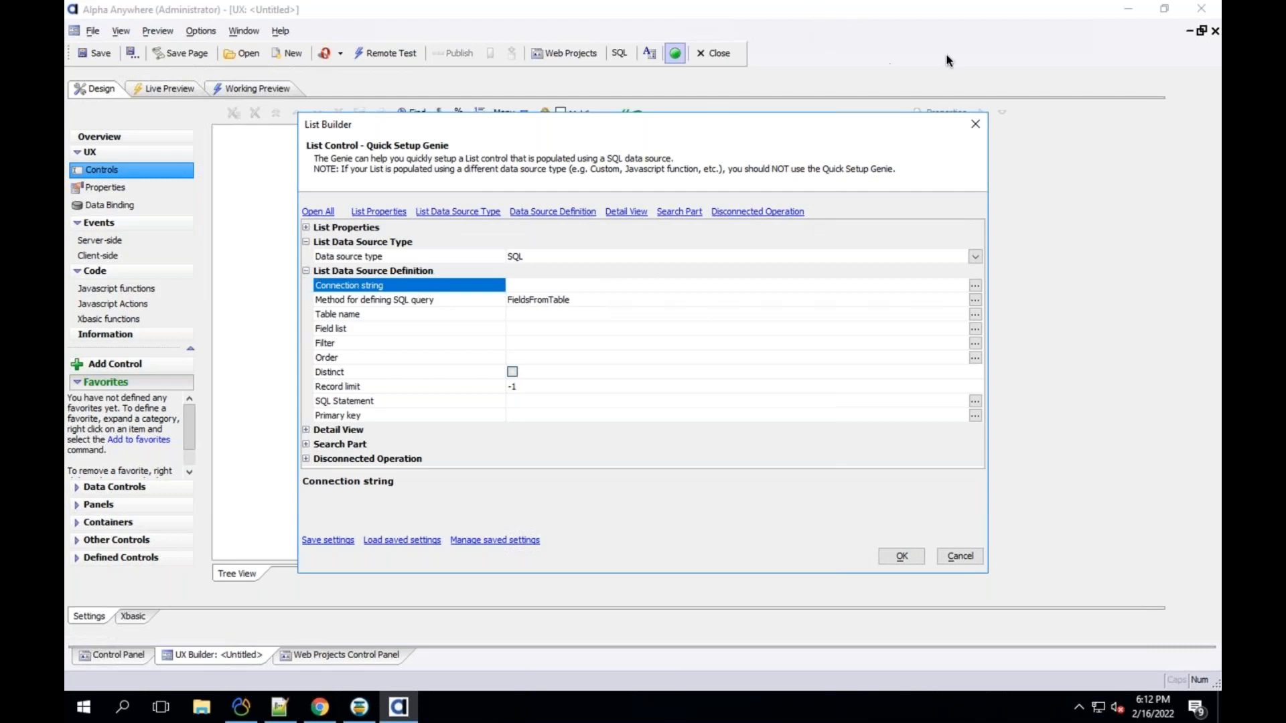
{"action": "left_click", "coordinate": [975, 286]}
{"action": "left_click", "coordinate": [356, 234]}
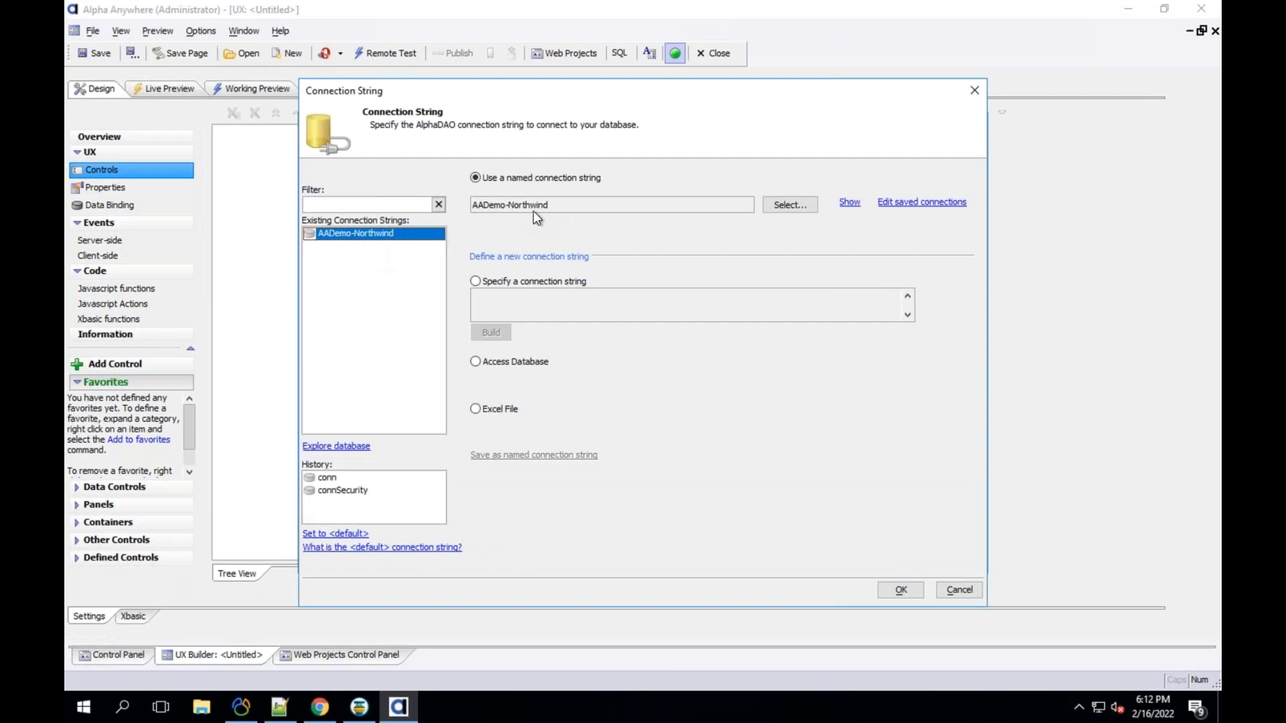
{"action": "left_click", "coordinate": [900, 588]}
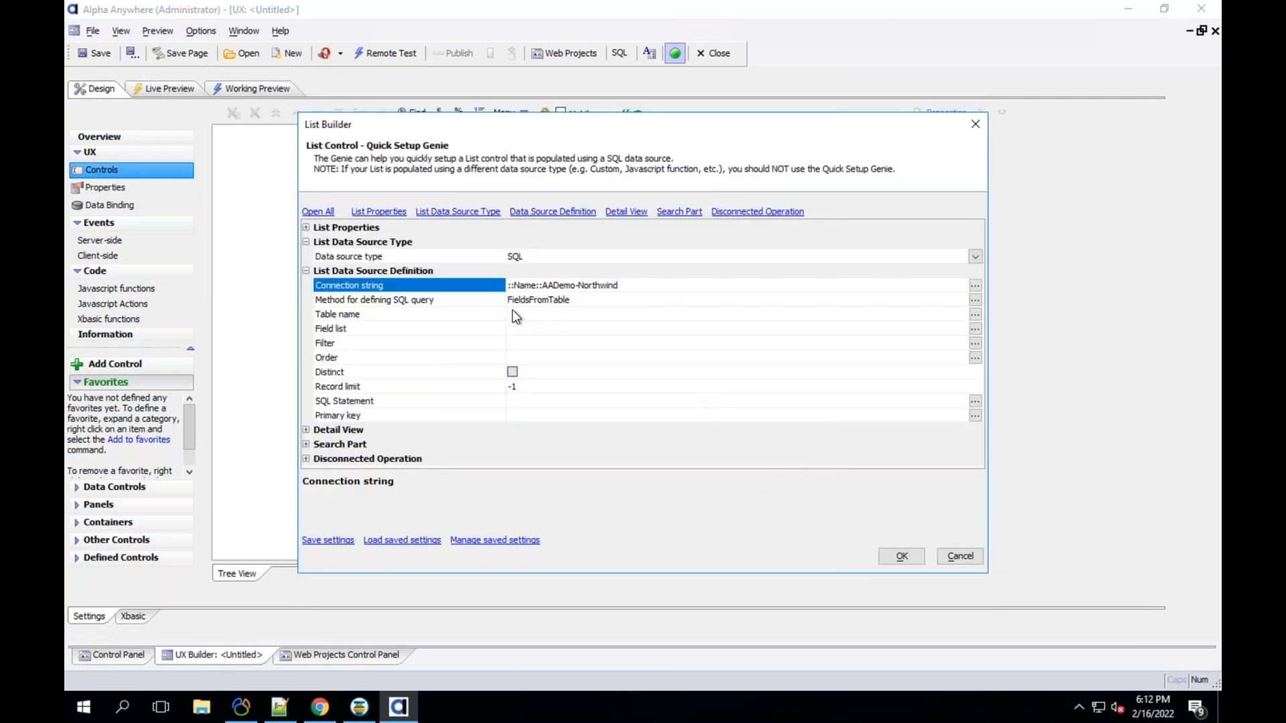
Step: Review the available methods for defining the list's SQL query without changing the method
{"action": "left_click", "coordinate": [375, 299]}
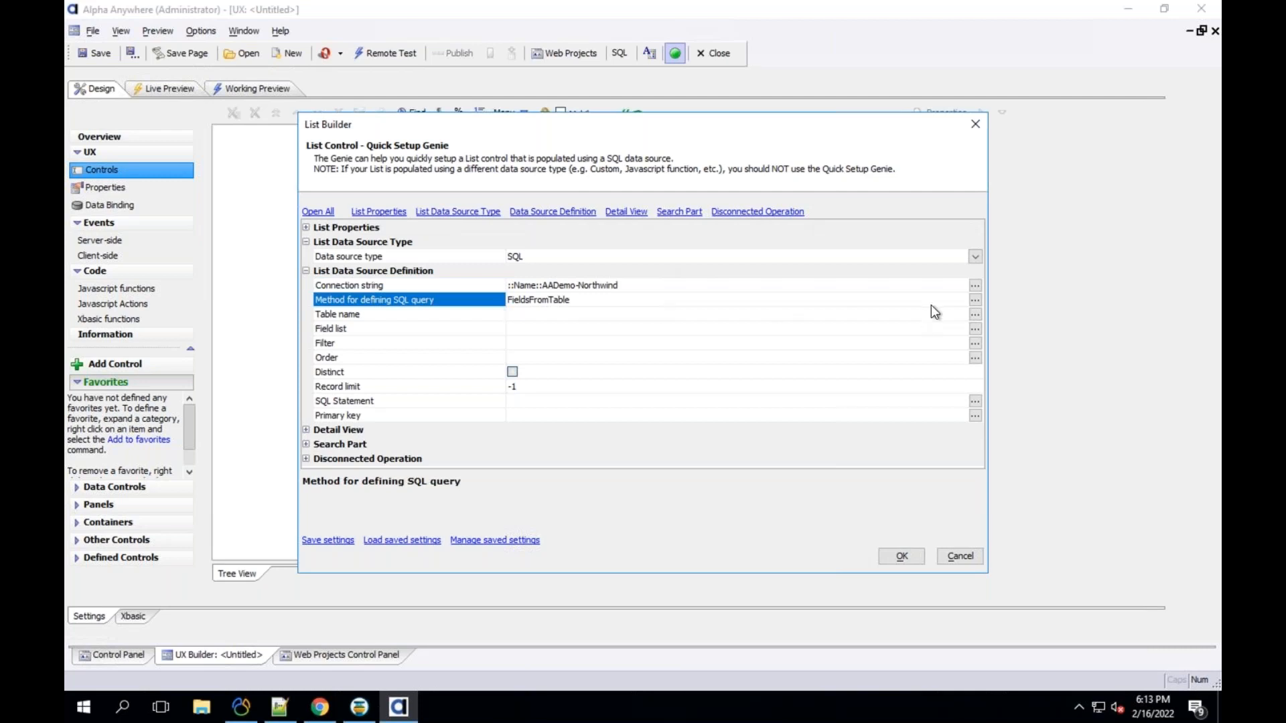
{"action": "left_click", "coordinate": [974, 301]}
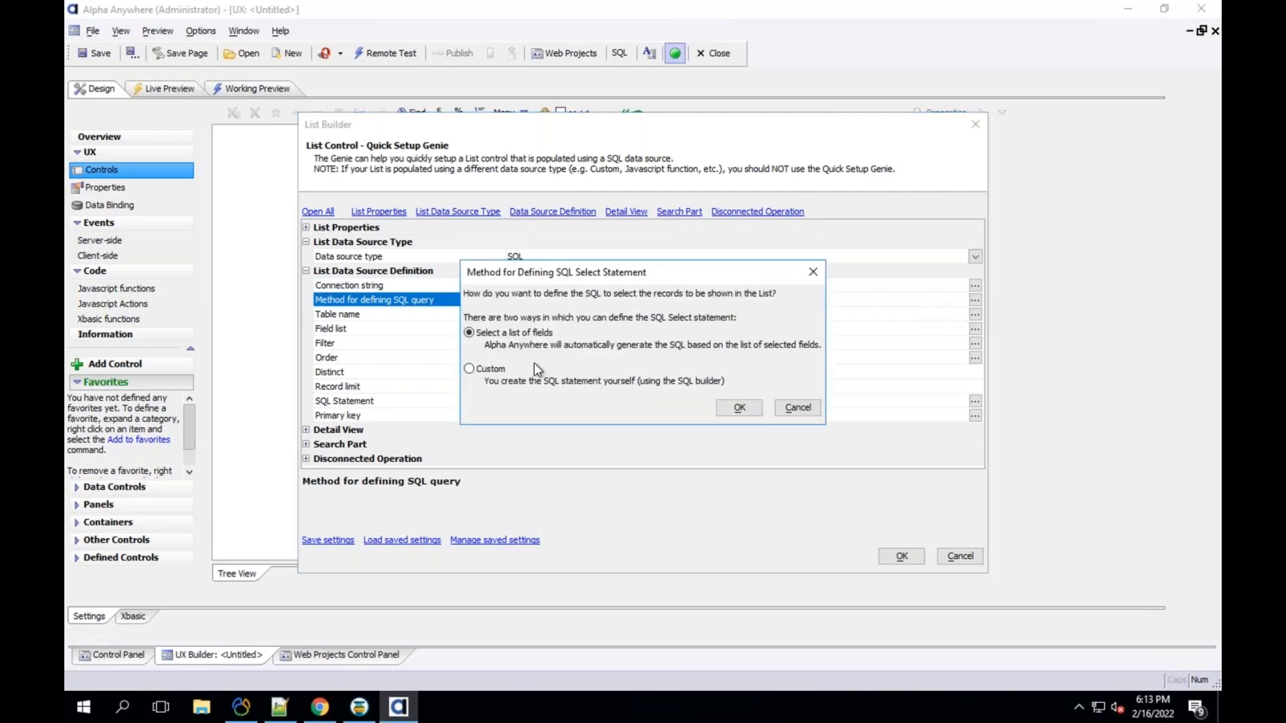
{"action": "left_click", "coordinate": [787, 406]}
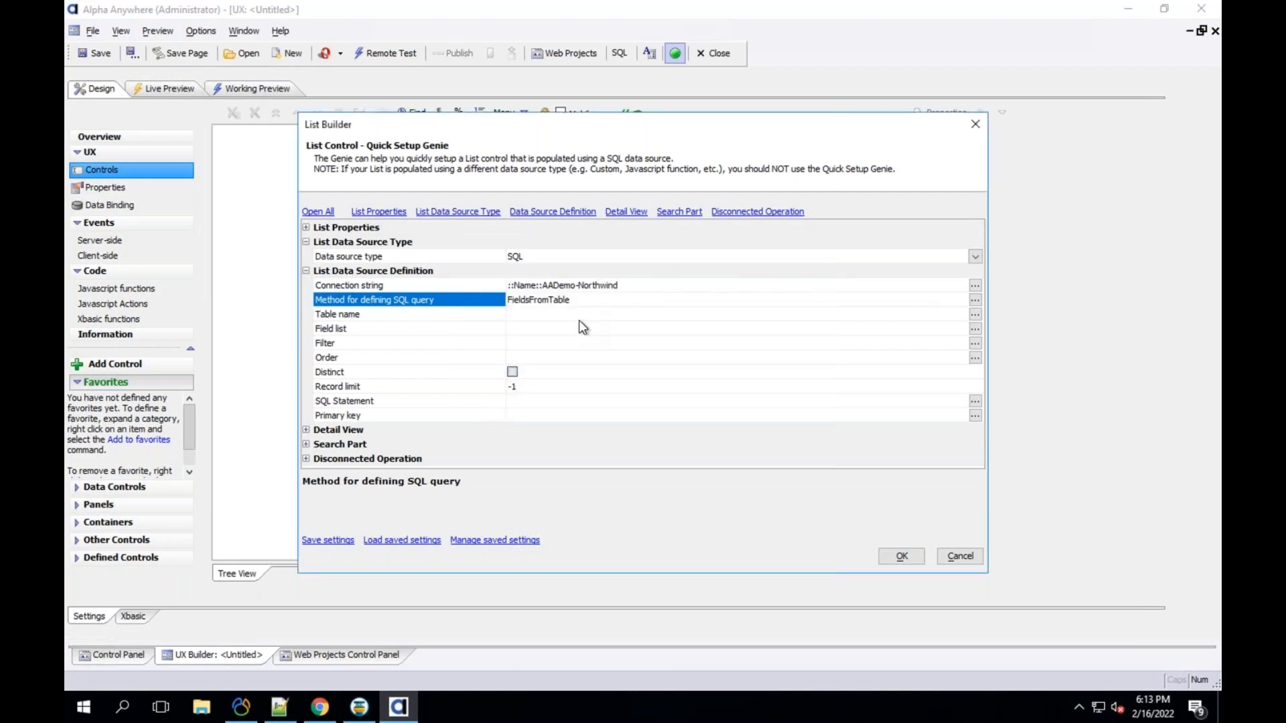
Step: Use the Customers table as the list's data source and include all of its fields
{"action": "left_click", "coordinate": [385, 315]}
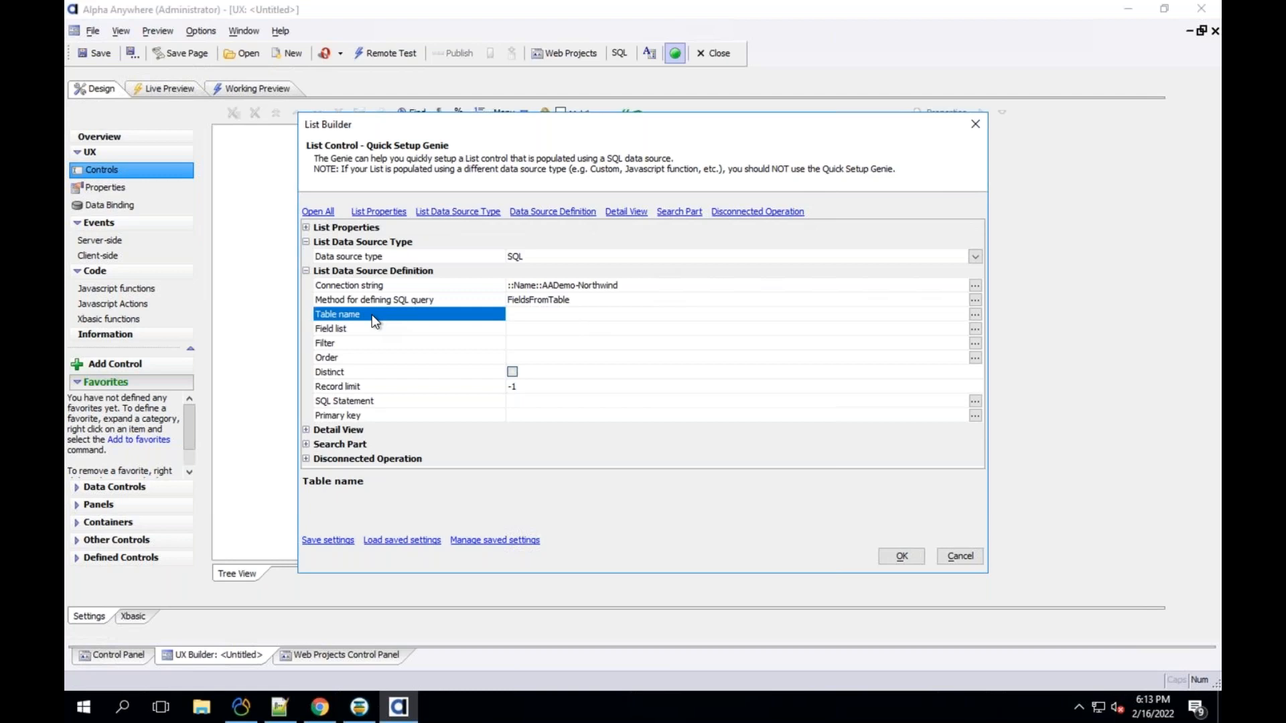
{"action": "left_click", "coordinate": [975, 315]}
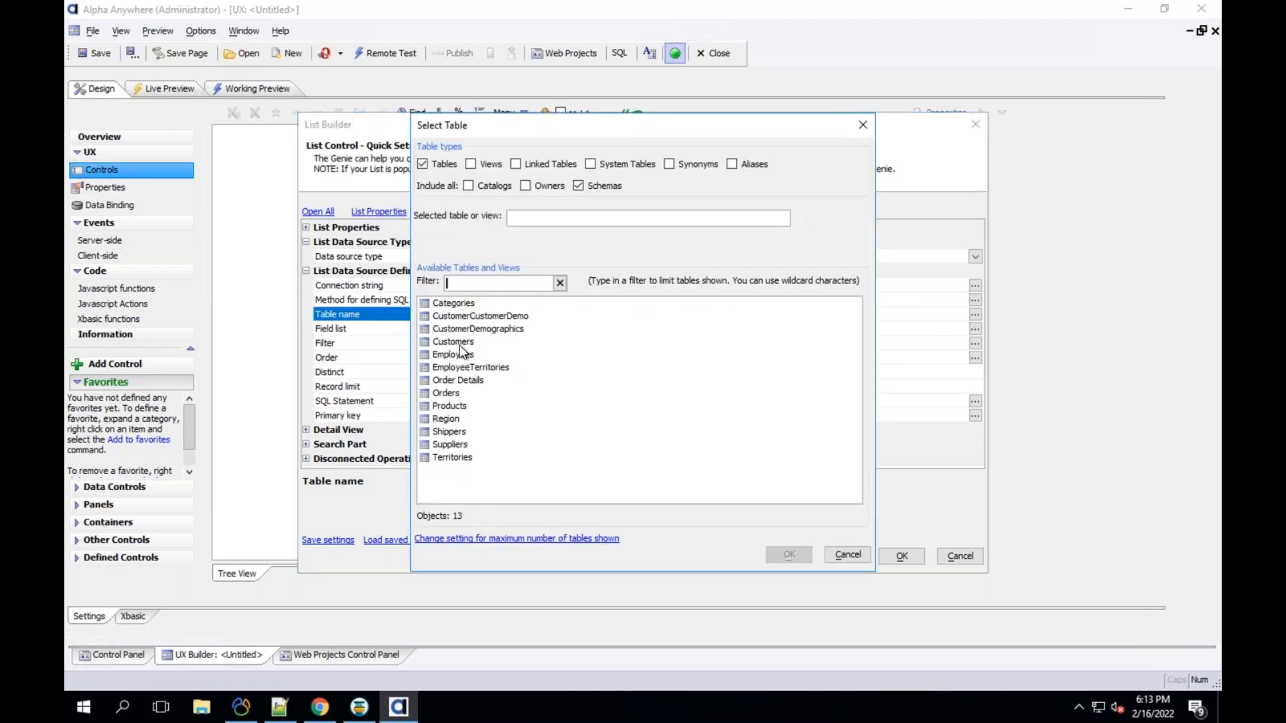
{"action": "left_click", "coordinate": [446, 342]}
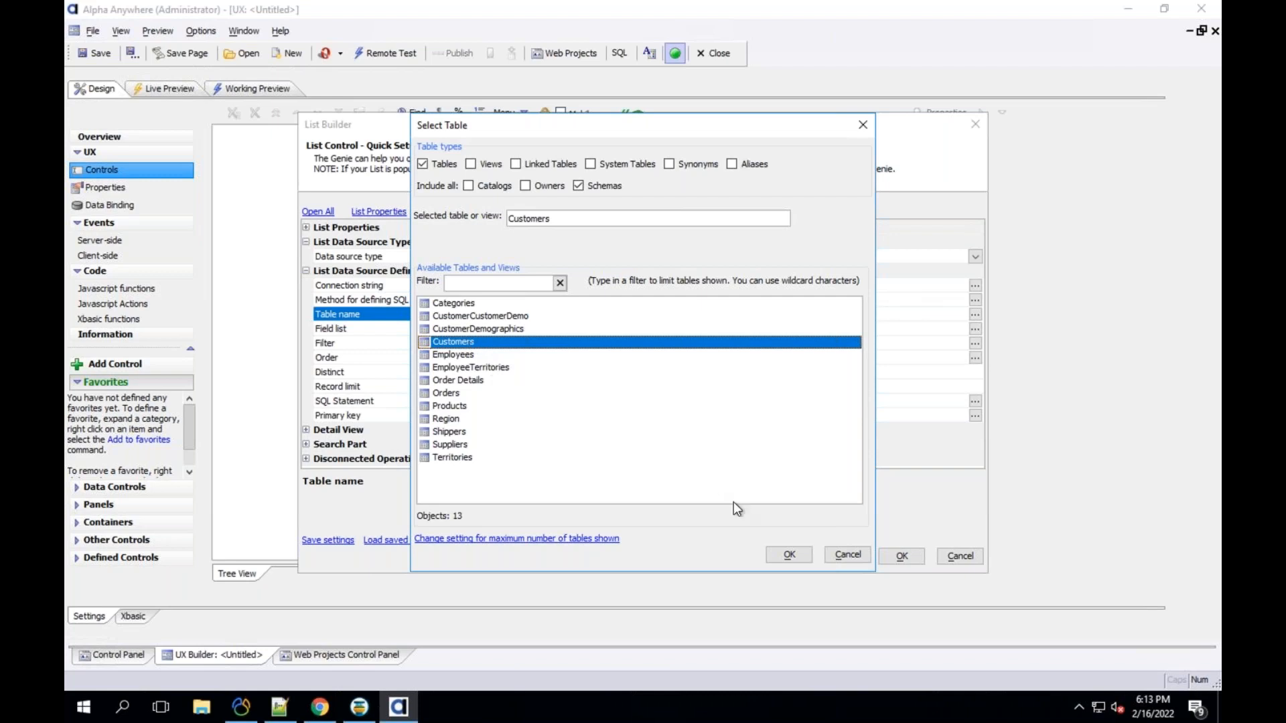
{"action": "left_click", "coordinate": [790, 556]}
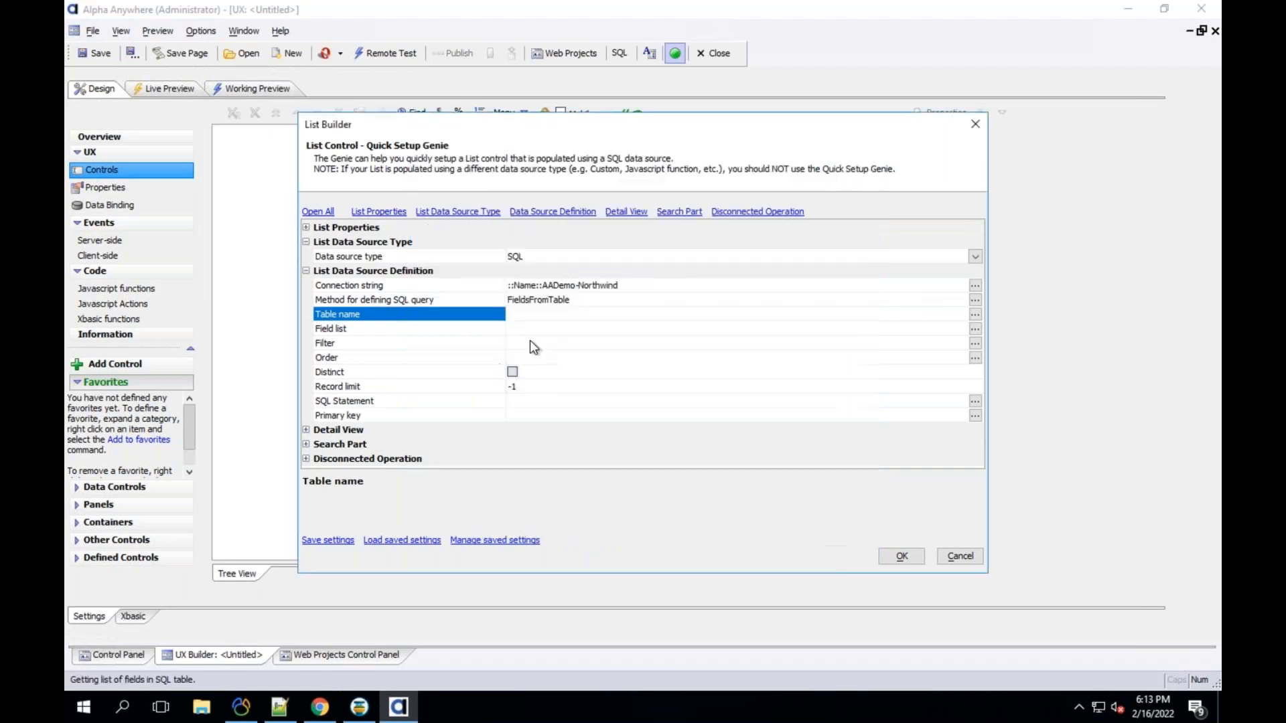
{"action": "double_click", "coordinate": [444, 331]}
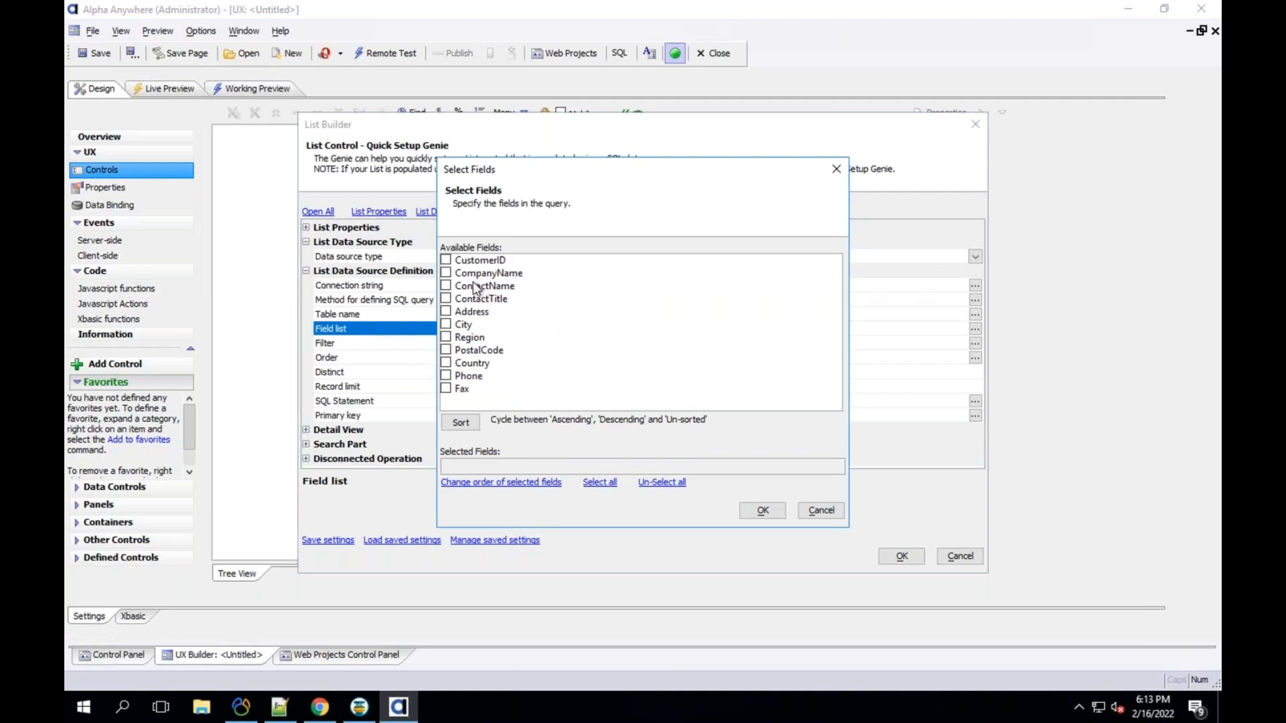
{"action": "left_click", "coordinate": [600, 483]}
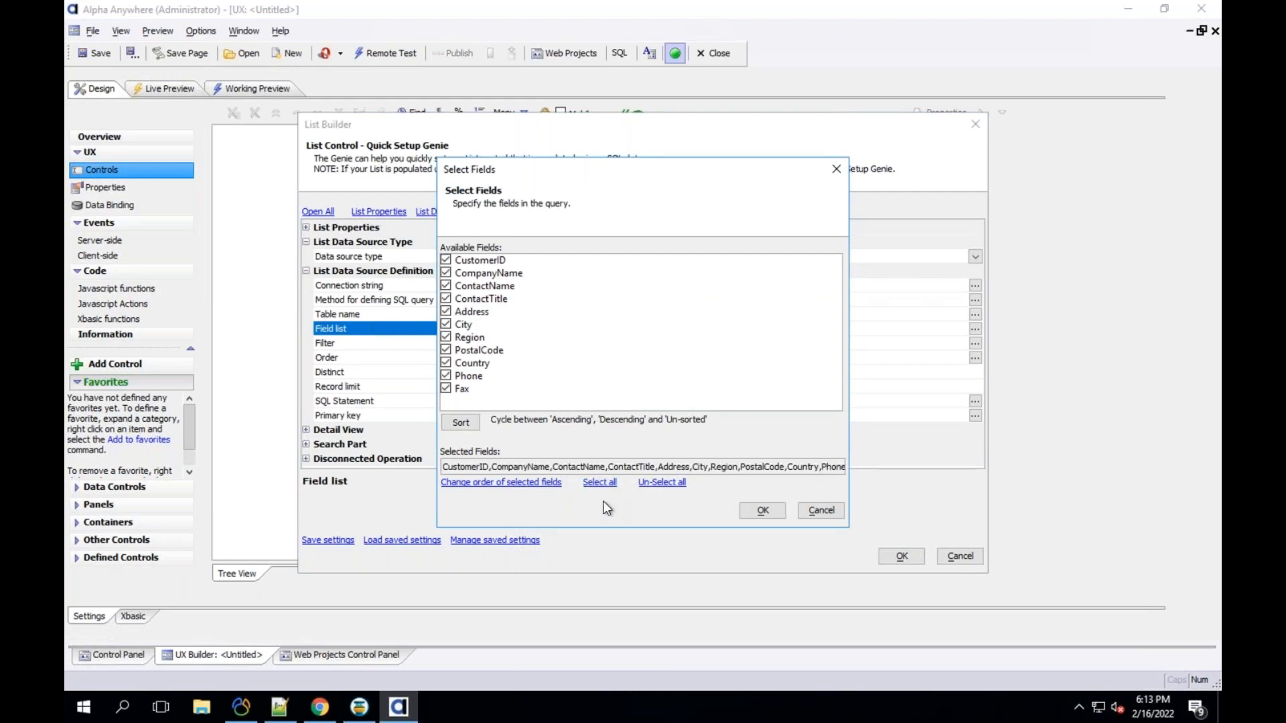
{"action": "left_click", "coordinate": [763, 511]}
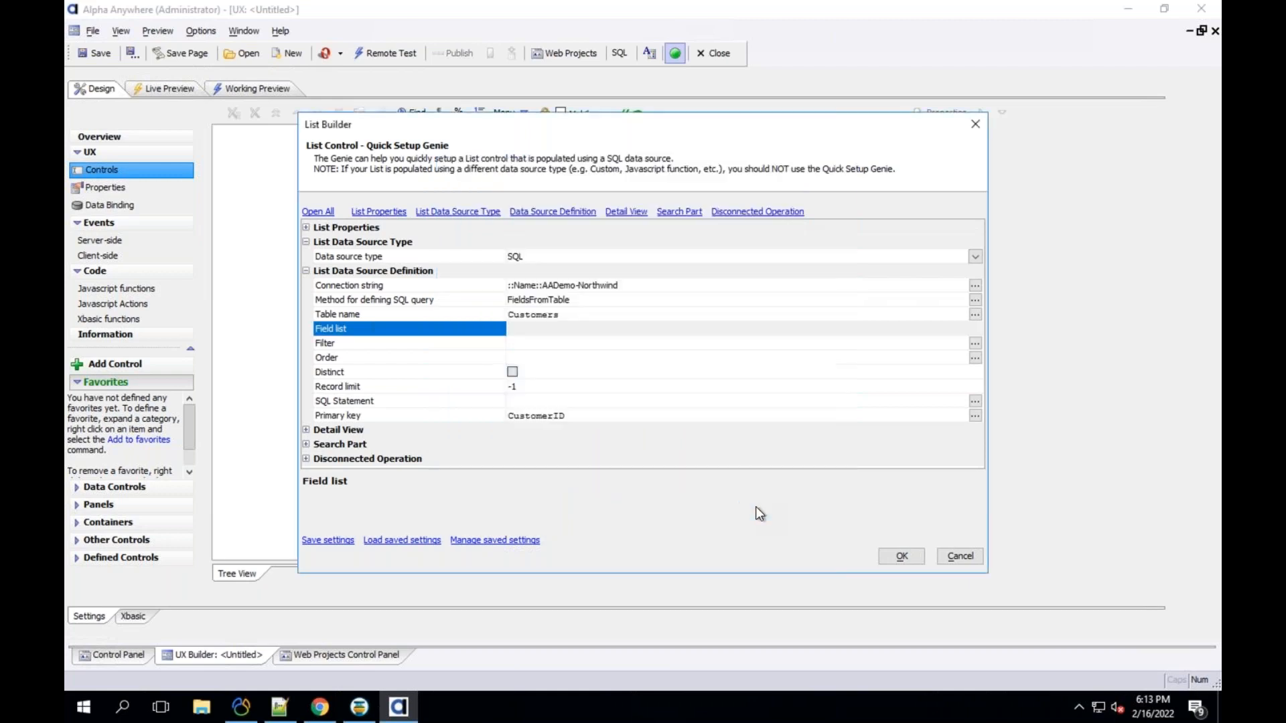
Step: Set the list's sort order to CompanyName
{"action": "left_click", "coordinate": [482, 345]}
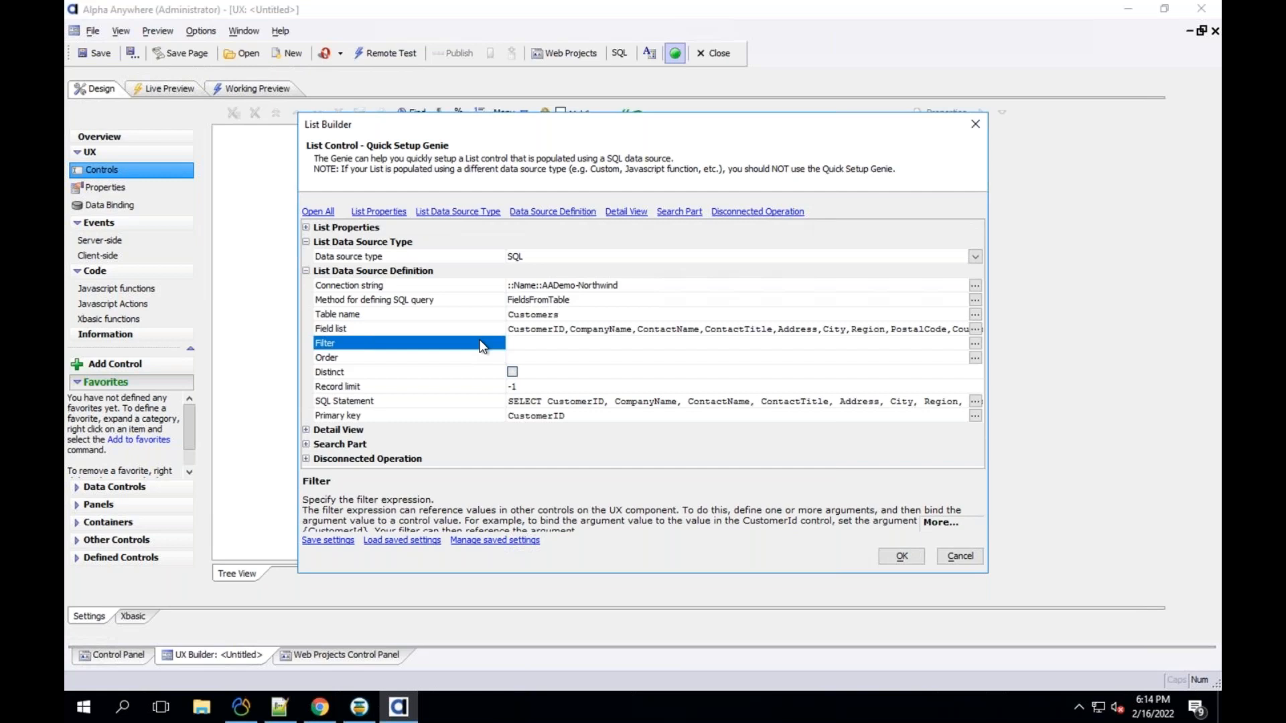
{"action": "double_click", "coordinate": [480, 357]}
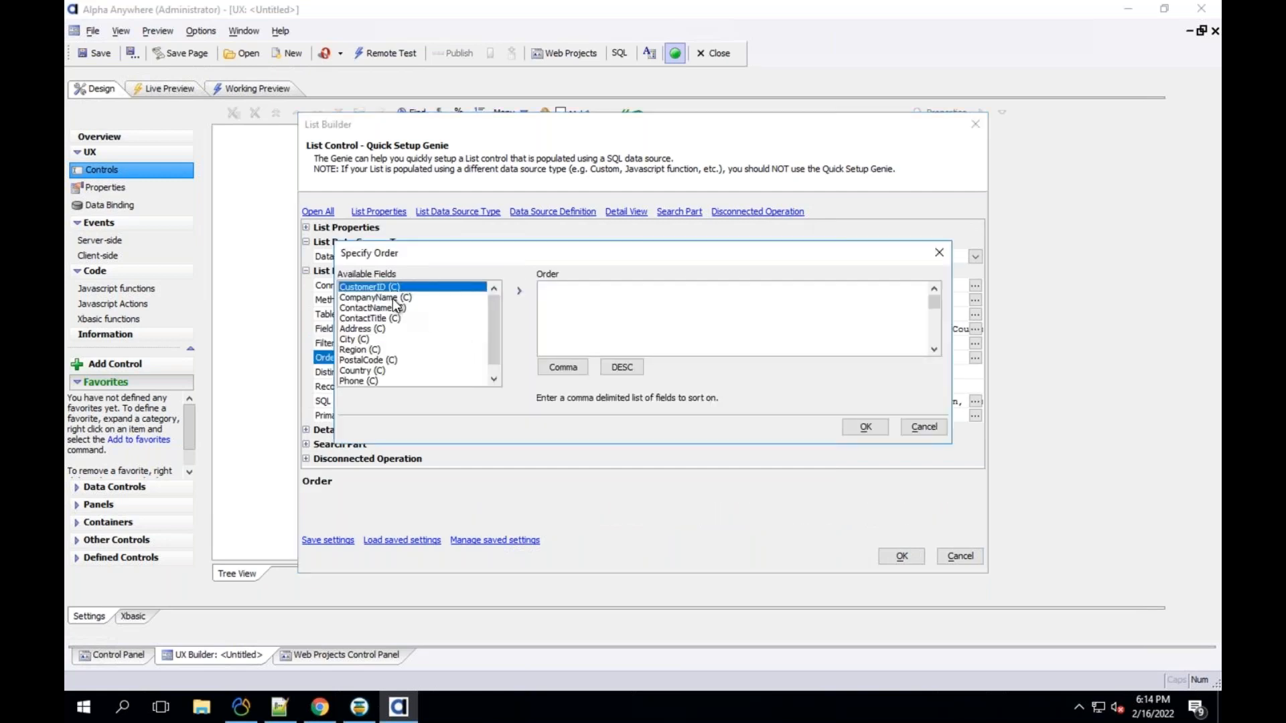
{"action": "double_click", "coordinate": [395, 298]}
{"action": "left_click", "coordinate": [866, 427]}
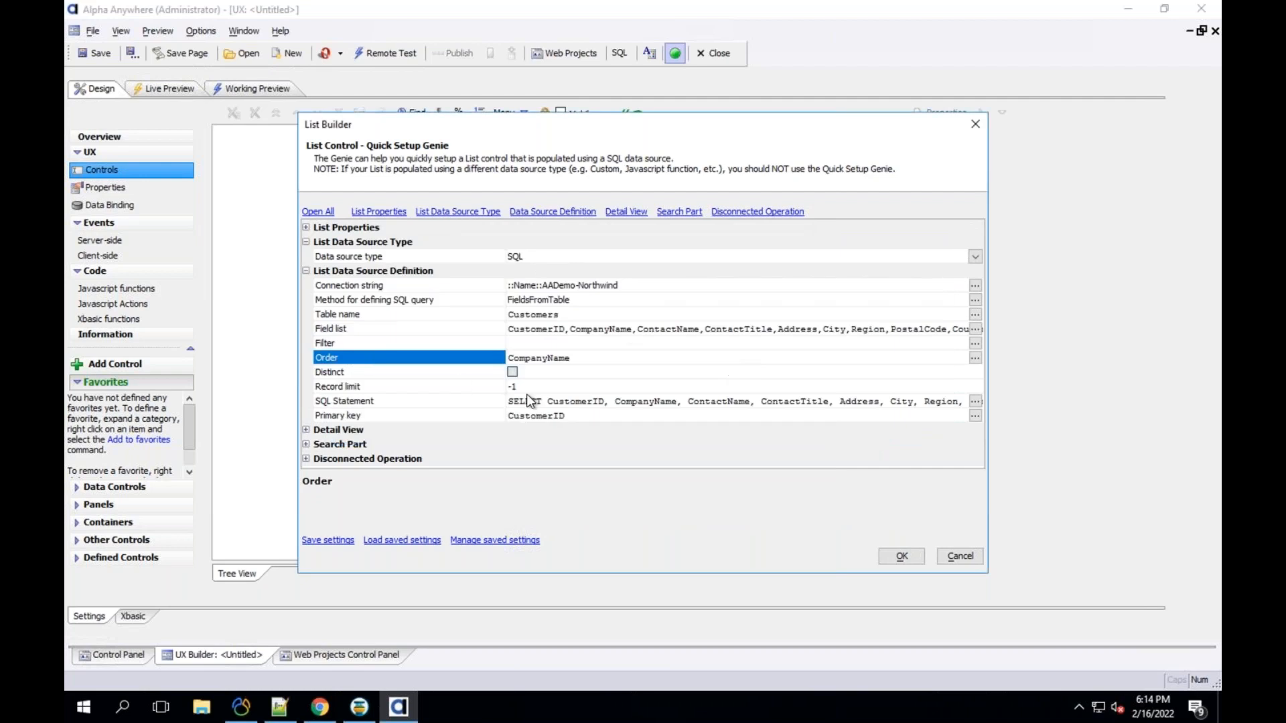
Step: Open the list's SQL statement, review it and execute the query to preview the customer records
{"action": "left_click", "coordinate": [394, 373]}
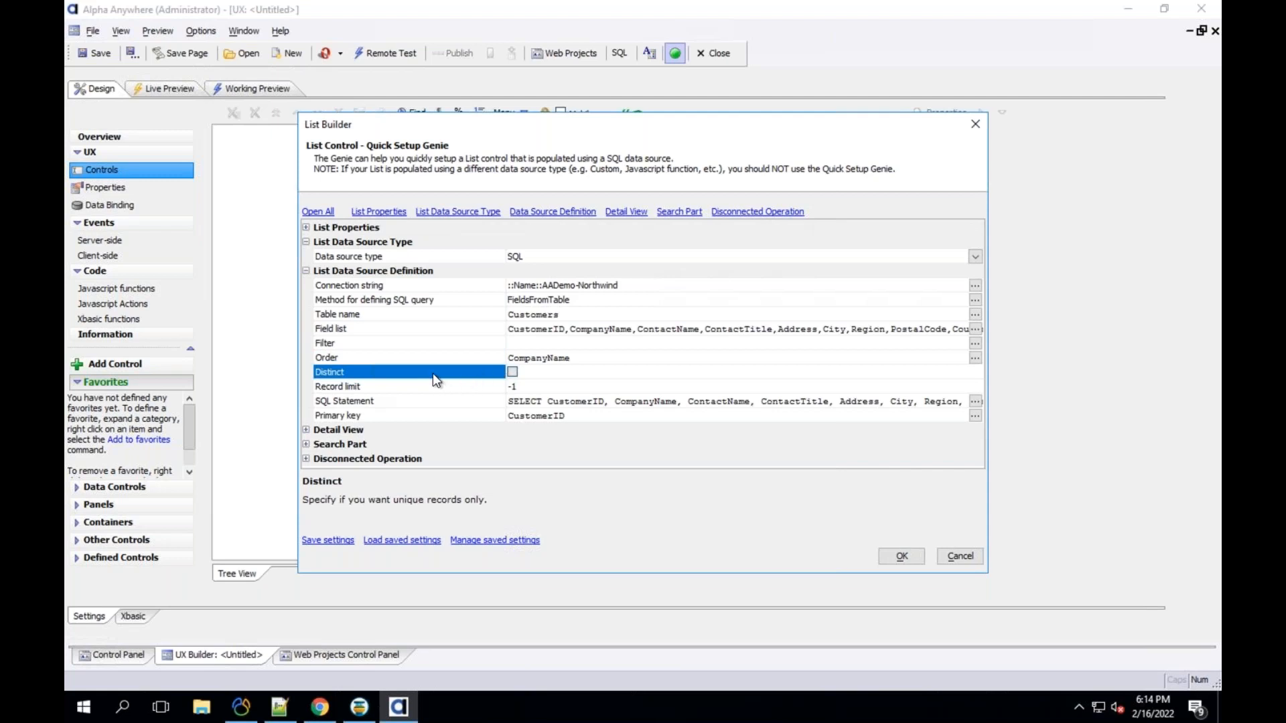
{"action": "double_click", "coordinate": [453, 402]}
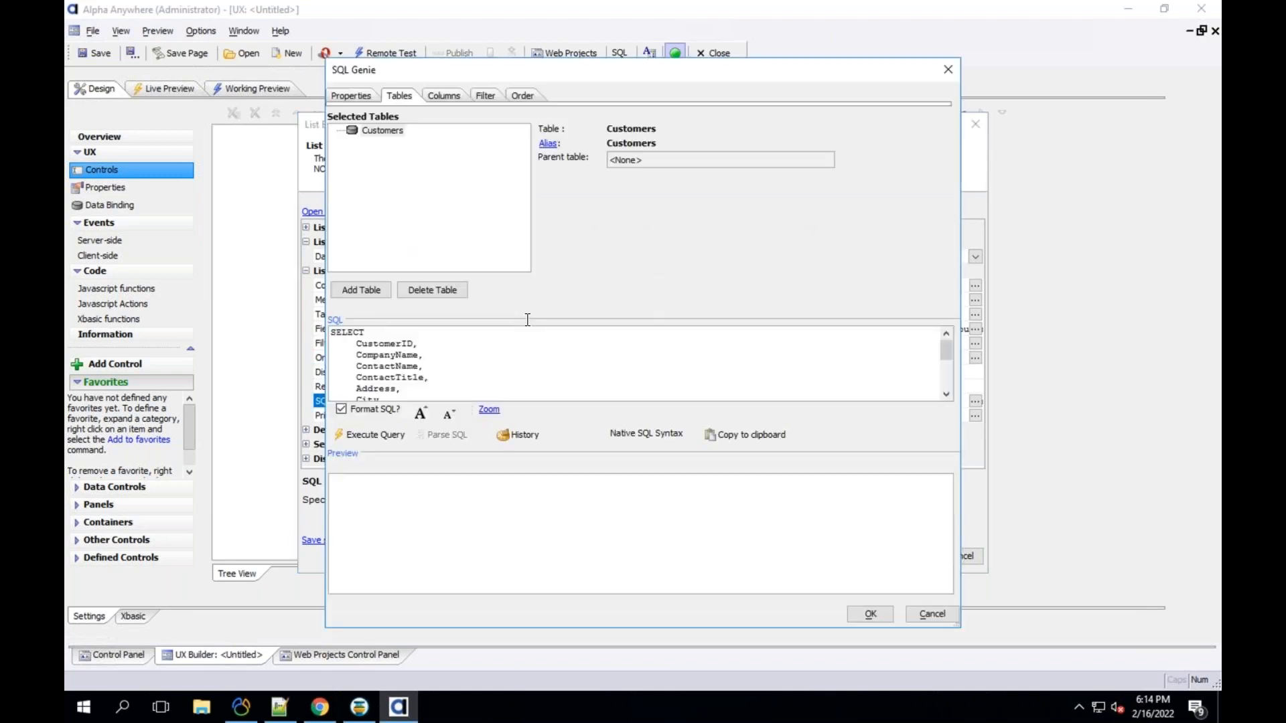
{"action": "left_click_drag", "start_coordinate": [941, 359], "coordinate": [938, 368]}
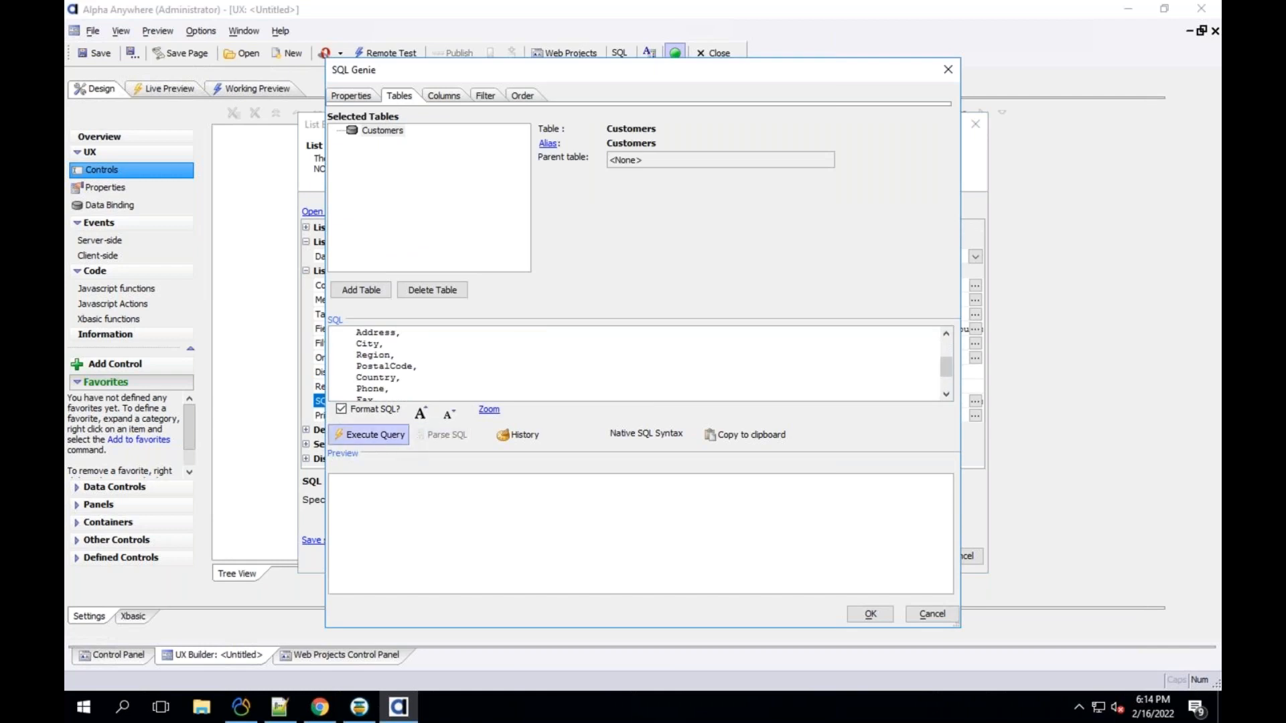
{"action": "left_click", "coordinate": [372, 435]}
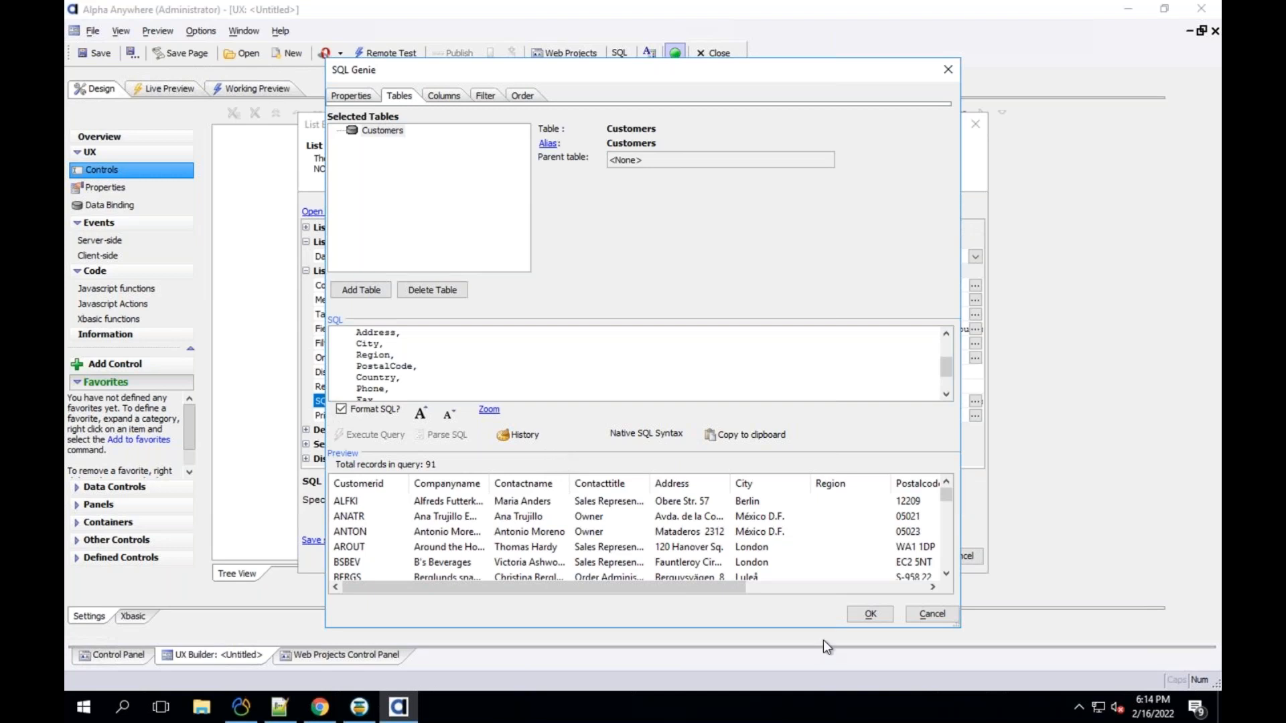
Step: Accept the SQL statement and give the list a Detail View
{"action": "left_click", "coordinate": [869, 614]}
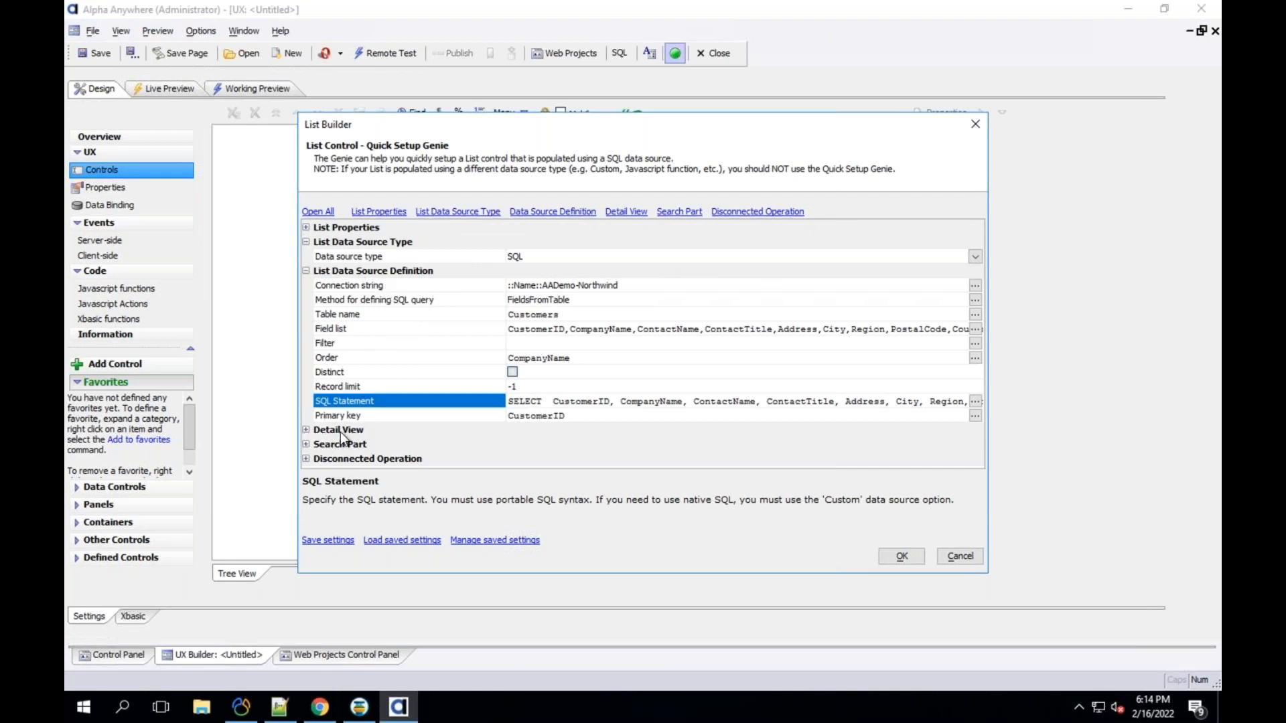
{"action": "left_click", "coordinate": [307, 430]}
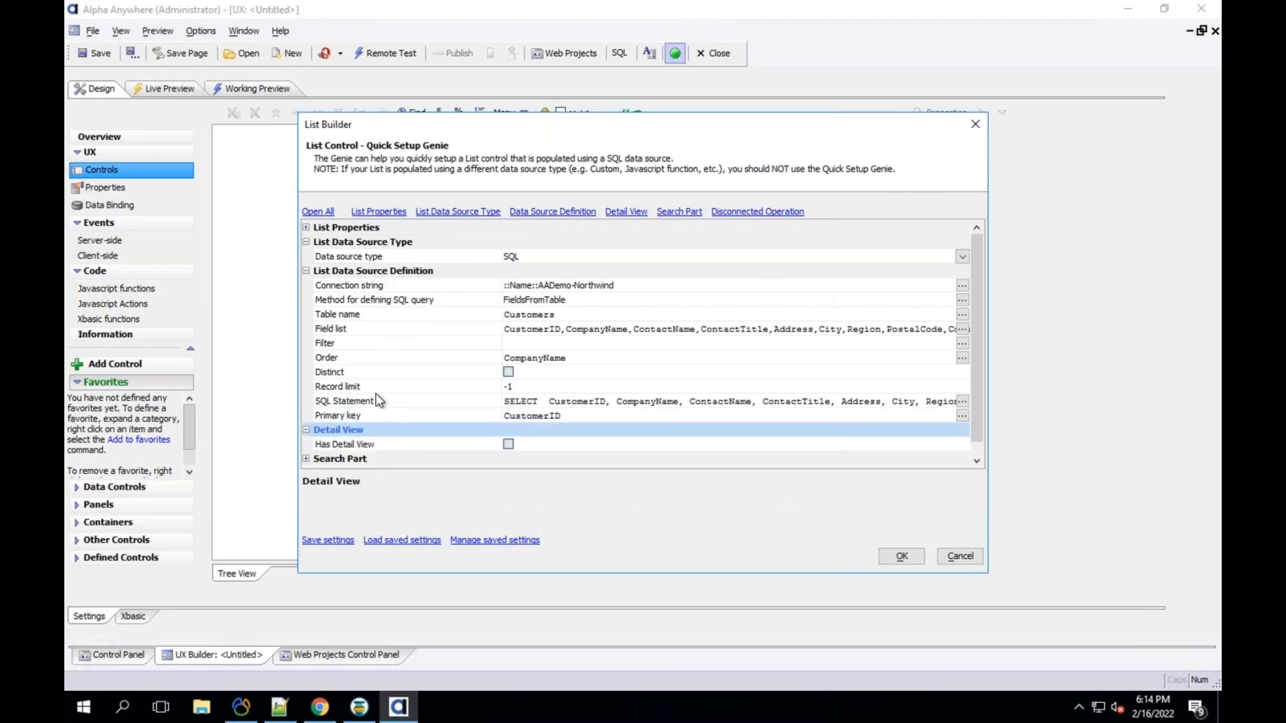
{"action": "scroll", "coordinate": [374, 392], "scroll_direction": "down", "scroll_amount": 1}
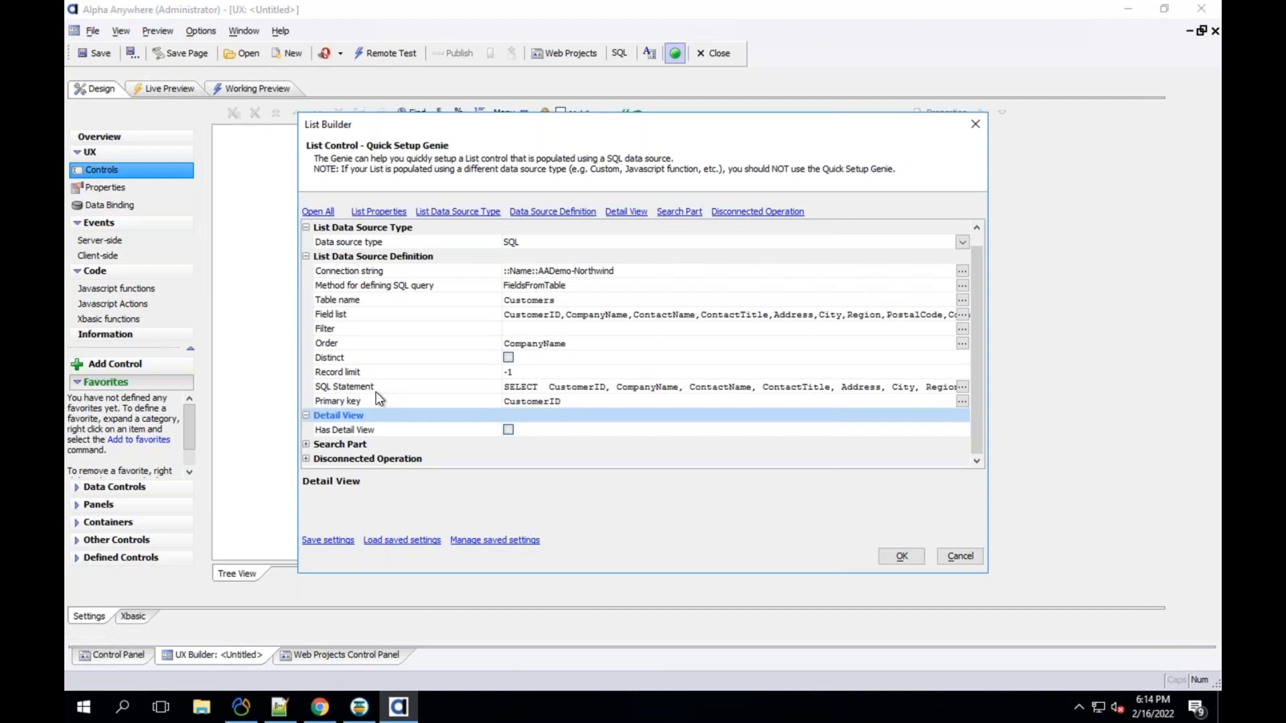
{"action": "left_click", "coordinate": [509, 432]}
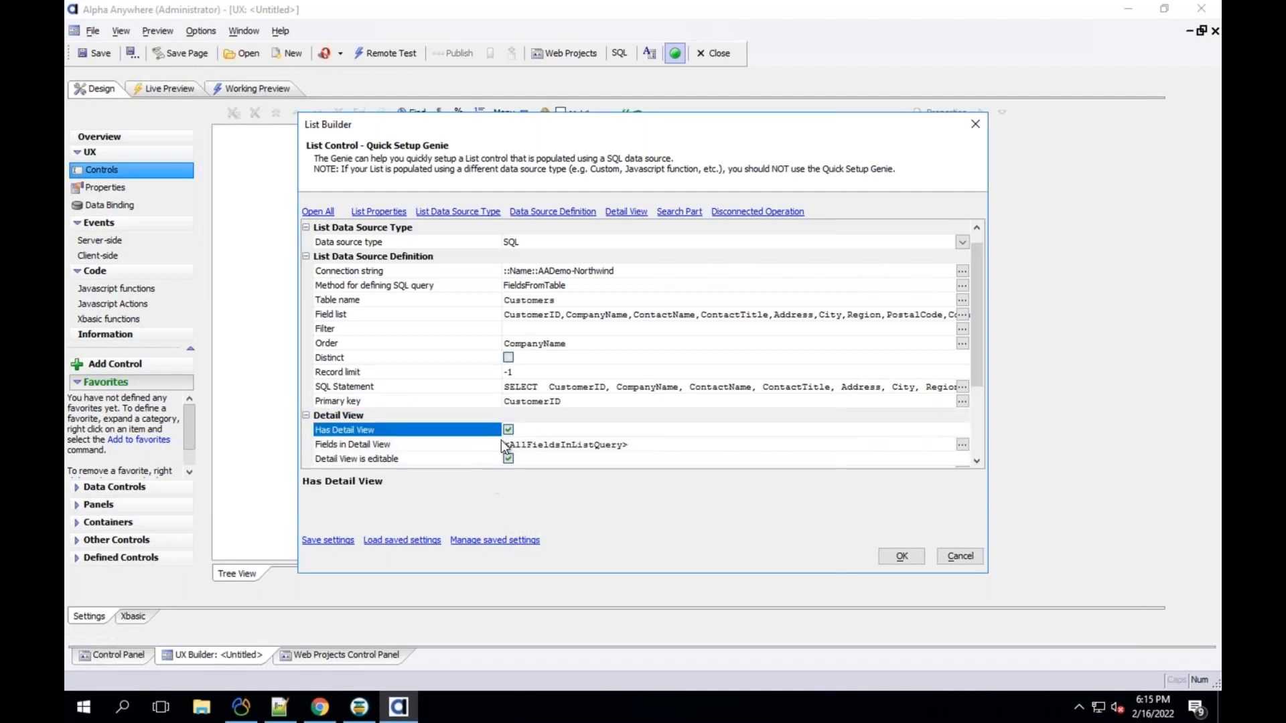
{"action": "scroll", "coordinate": [979, 401], "scroll_direction": "down", "scroll_amount": 3}
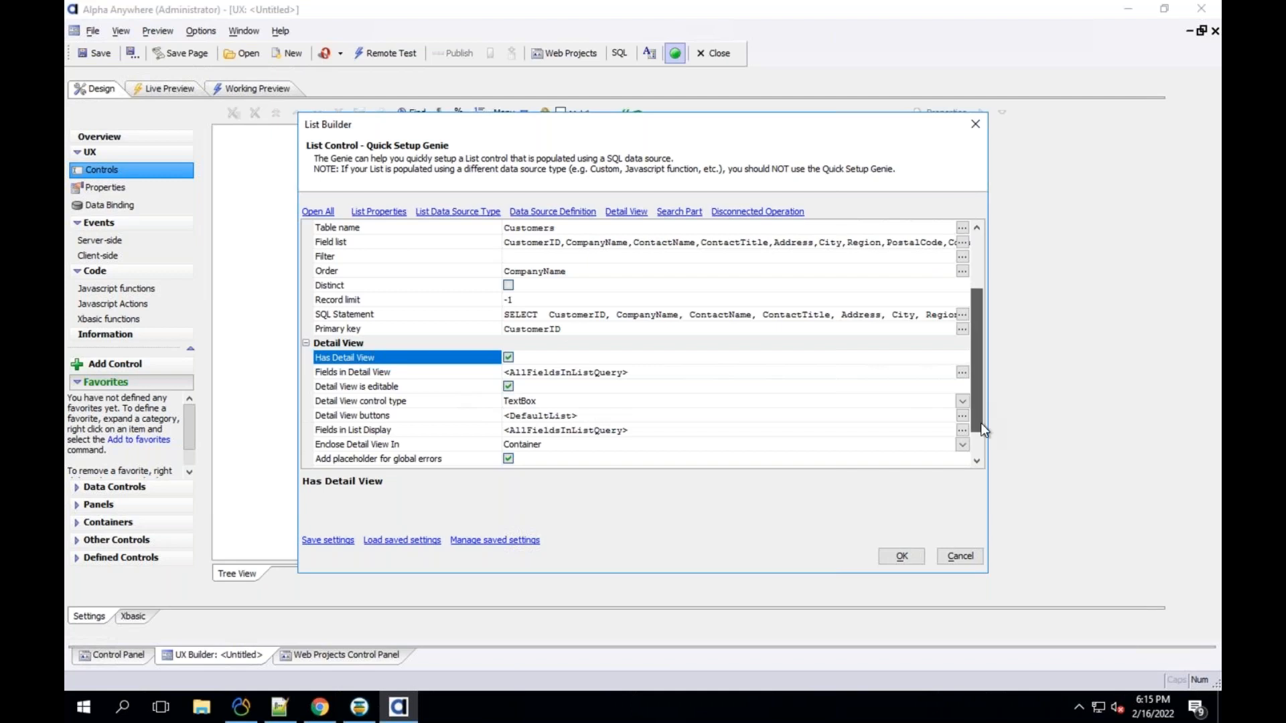
{"action": "scroll", "coordinate": [981, 413], "scroll_direction": "down", "scroll_amount": 1}
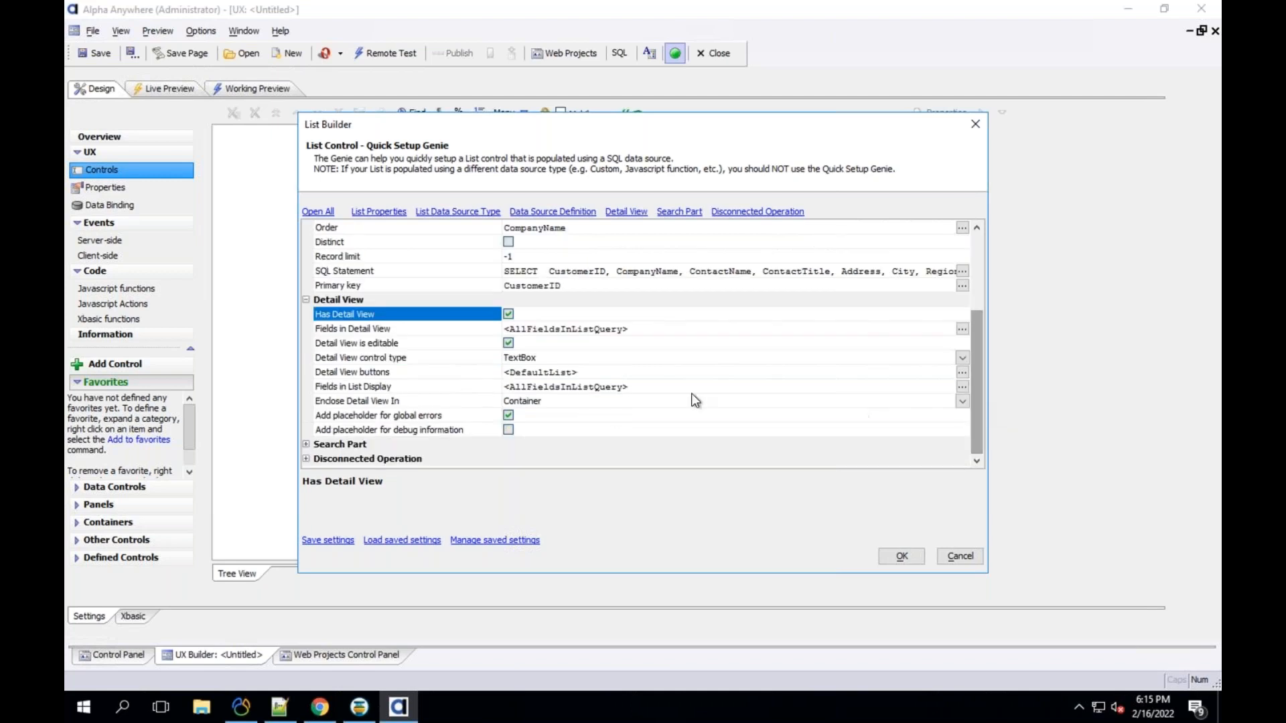
Step: Give the list a Search Part and set its type to SingleKeywordControl
{"action": "left_click", "coordinate": [307, 445]}
{"action": "scroll", "coordinate": [461, 453], "scroll_direction": "down", "scroll_amount": 1}
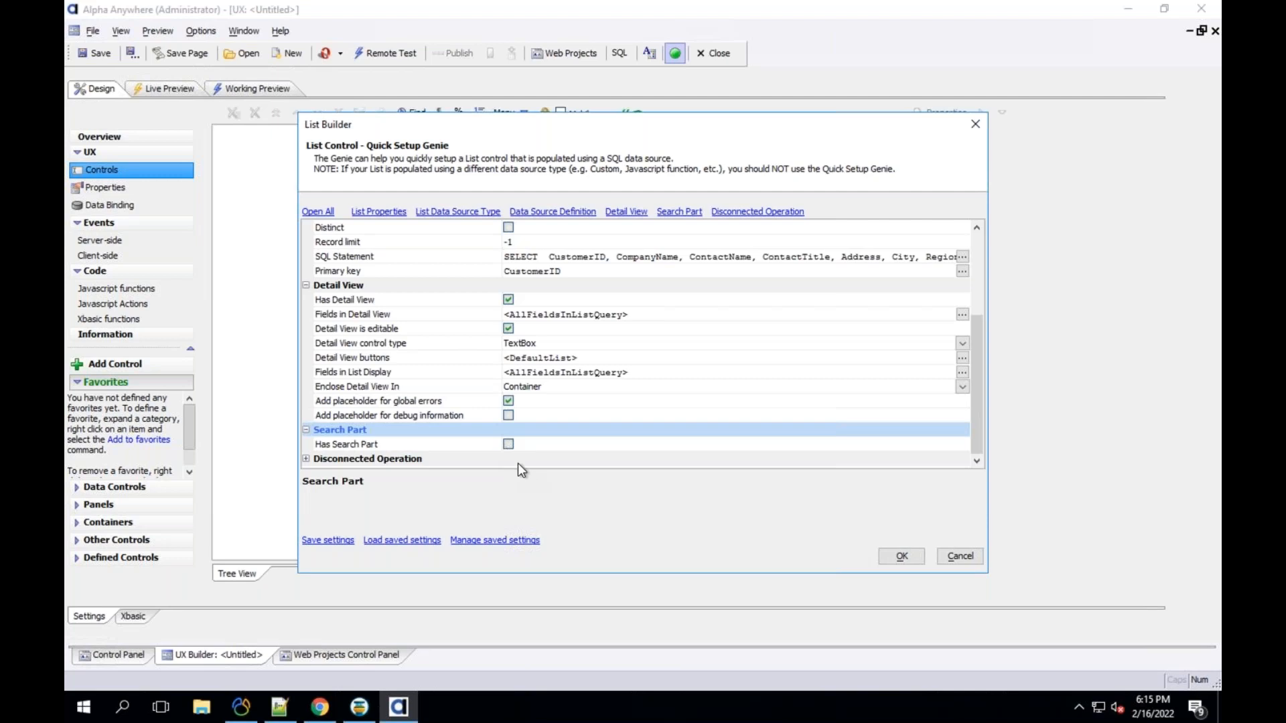
{"action": "left_click", "coordinate": [509, 445]}
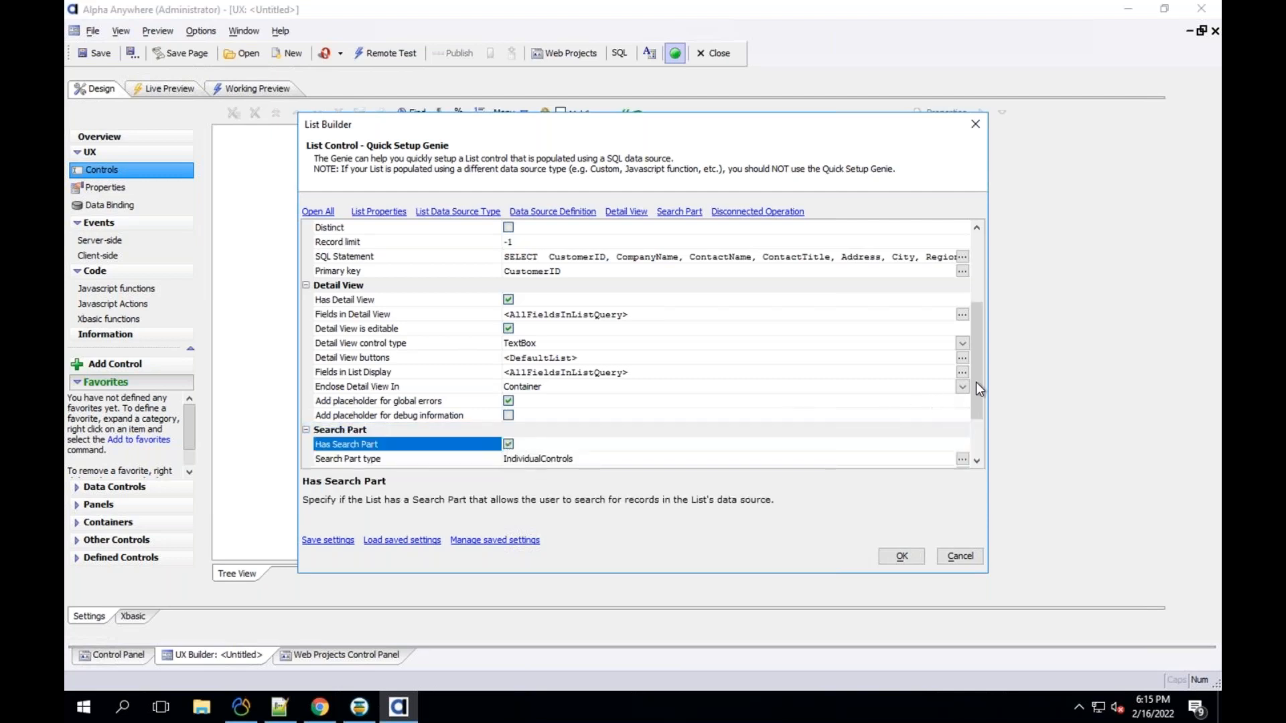
{"action": "left_click", "coordinate": [978, 457]}
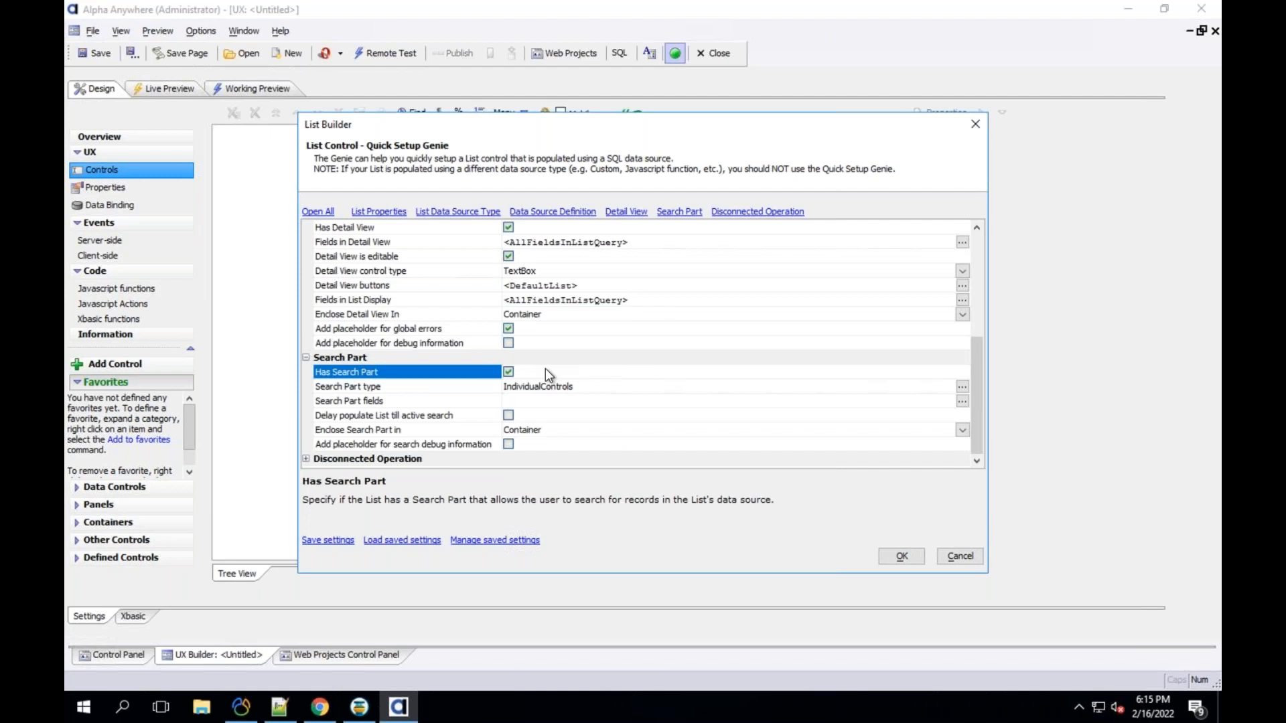
{"action": "left_click", "coordinate": [445, 383]}
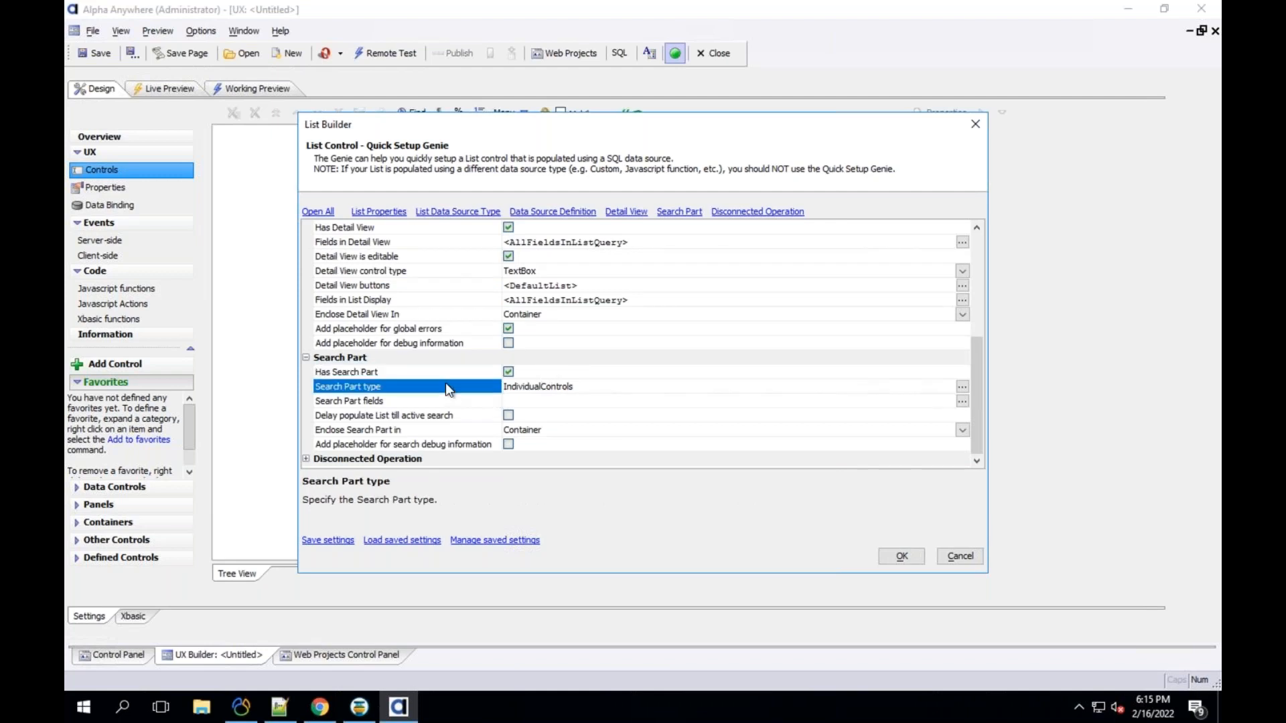
{"action": "left_click", "coordinate": [962, 392]}
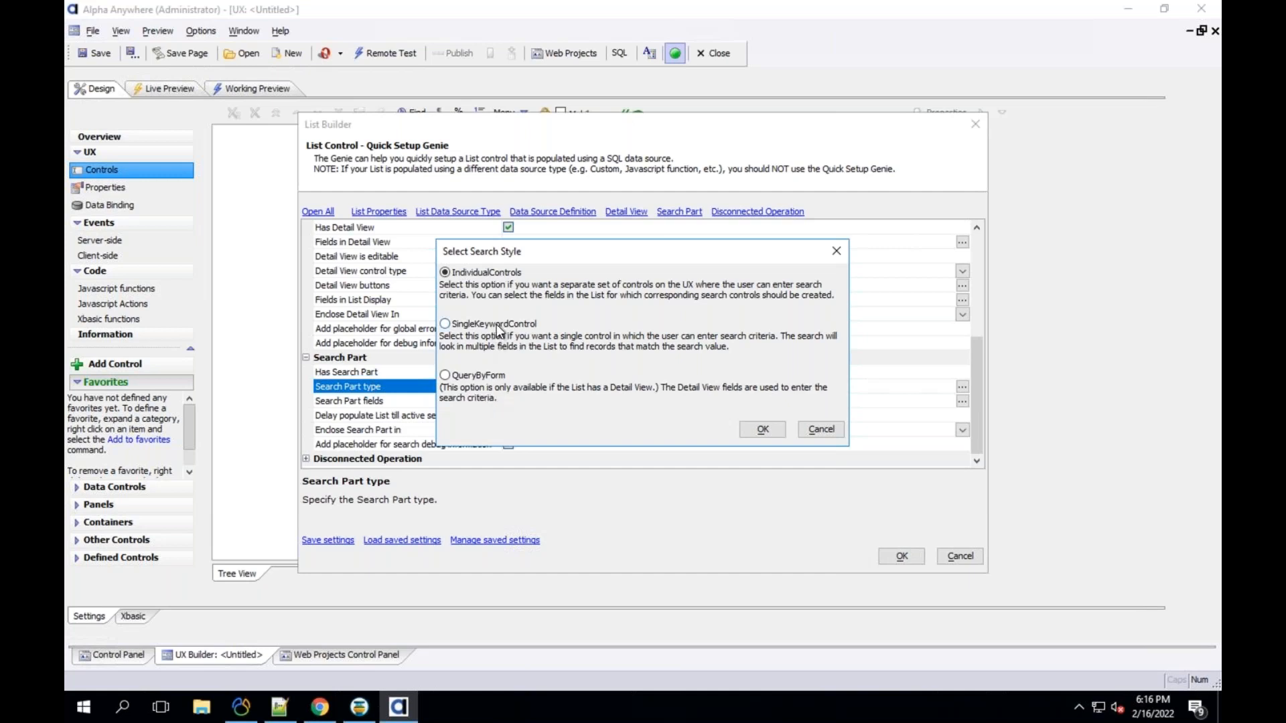
{"action": "left_click", "coordinate": [477, 340]}
{"action": "left_click", "coordinate": [752, 425]}
Step: Set the Search Part fields to CompanyName, ContactName, Address and City
{"action": "left_click", "coordinate": [467, 401]}
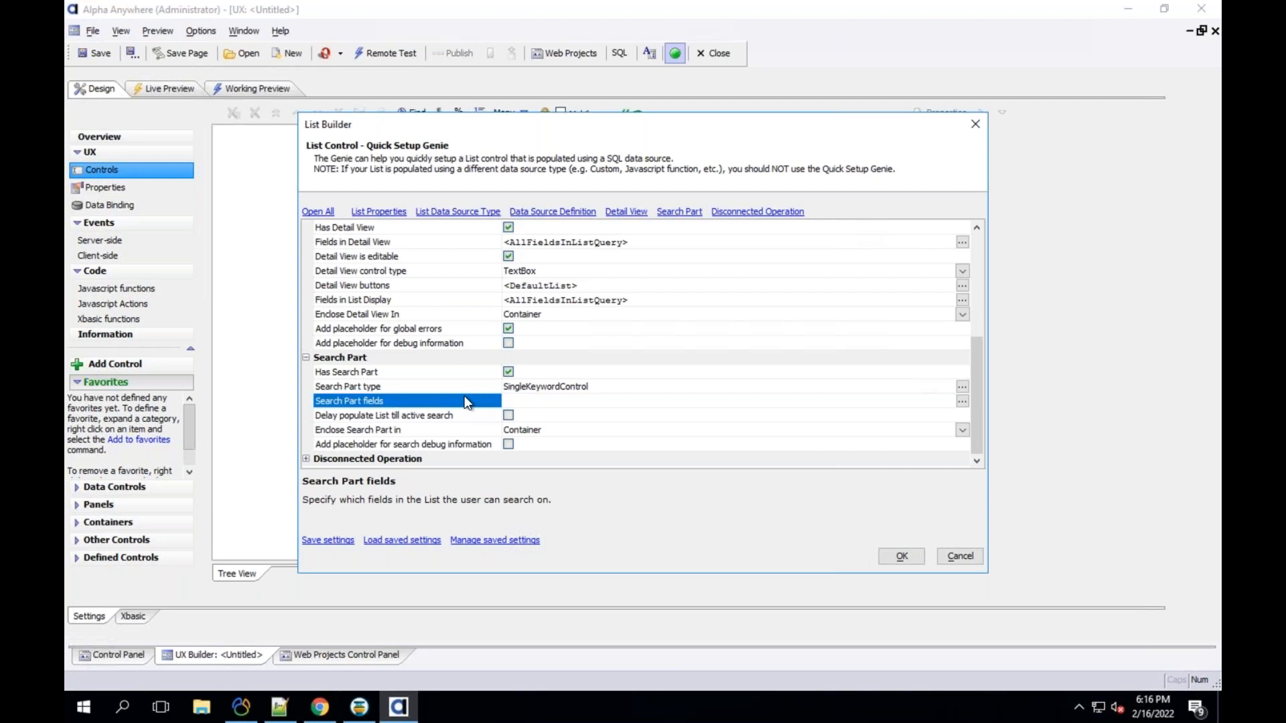
{"action": "double_click", "coordinate": [467, 401]}
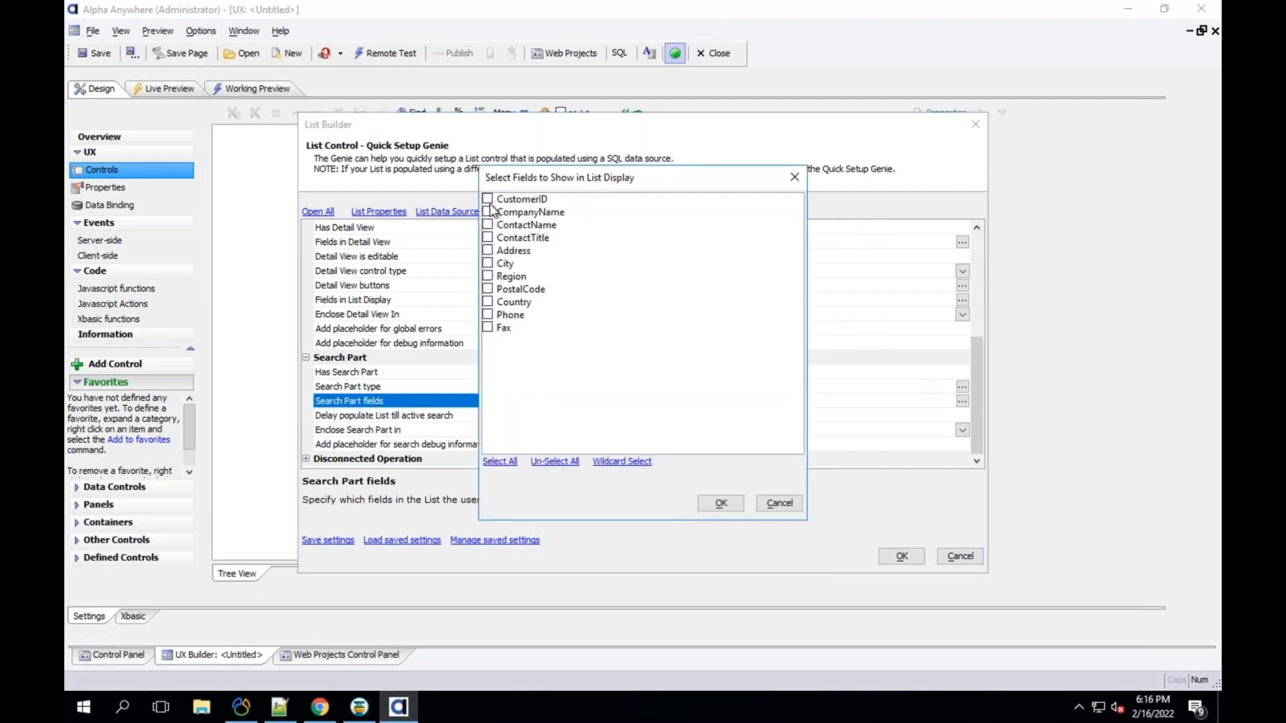
{"action": "left_click", "coordinate": [488, 213]}
{"action": "left_click", "coordinate": [489, 225]}
{"action": "left_click", "coordinate": [488, 251]}
{"action": "left_click", "coordinate": [717, 507]}
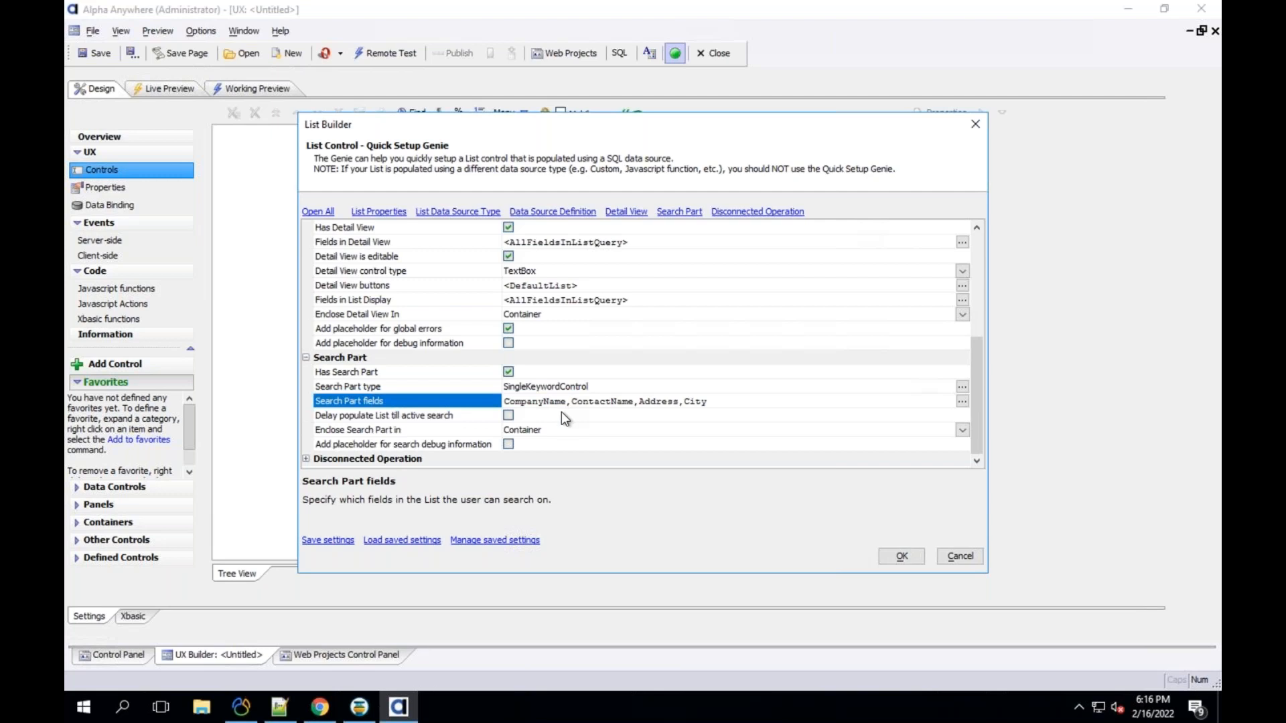
{"action": "left_click", "coordinate": [427, 420]}
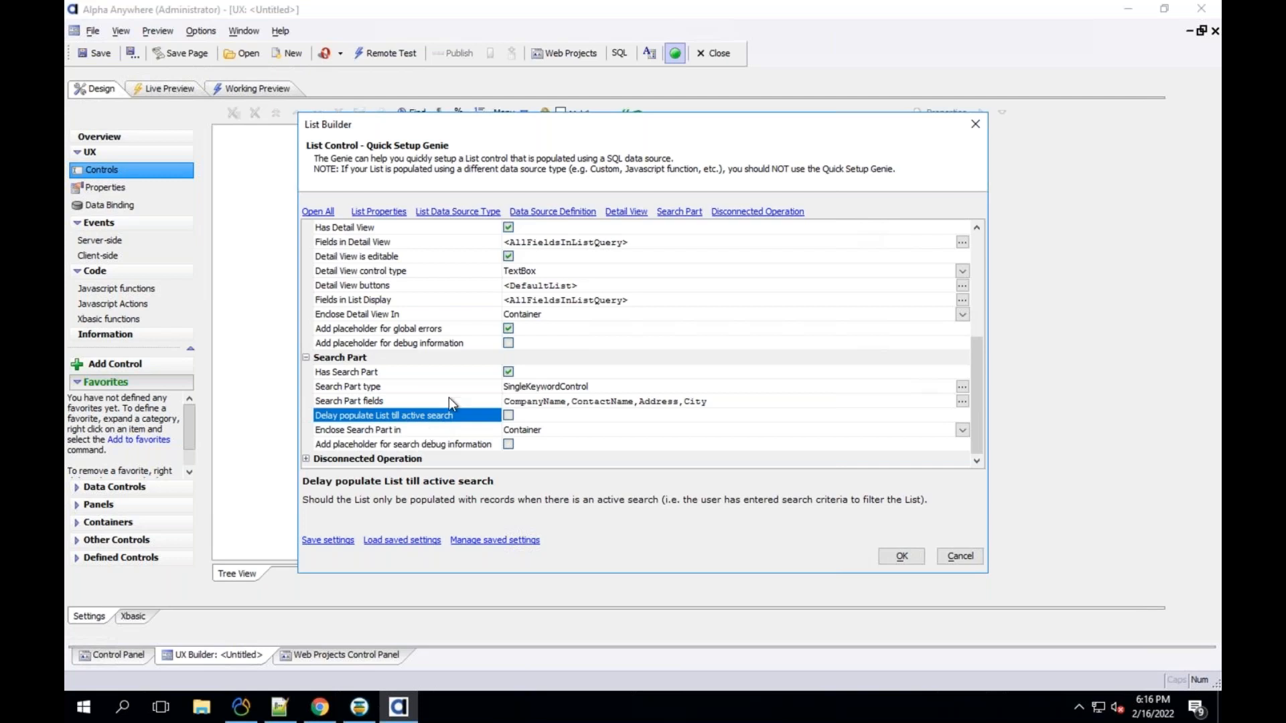
Step: Enable persisting the list data to Local Storage for disconnected operation and finish the genie to generate the controls
{"action": "left_click", "coordinate": [309, 457]}
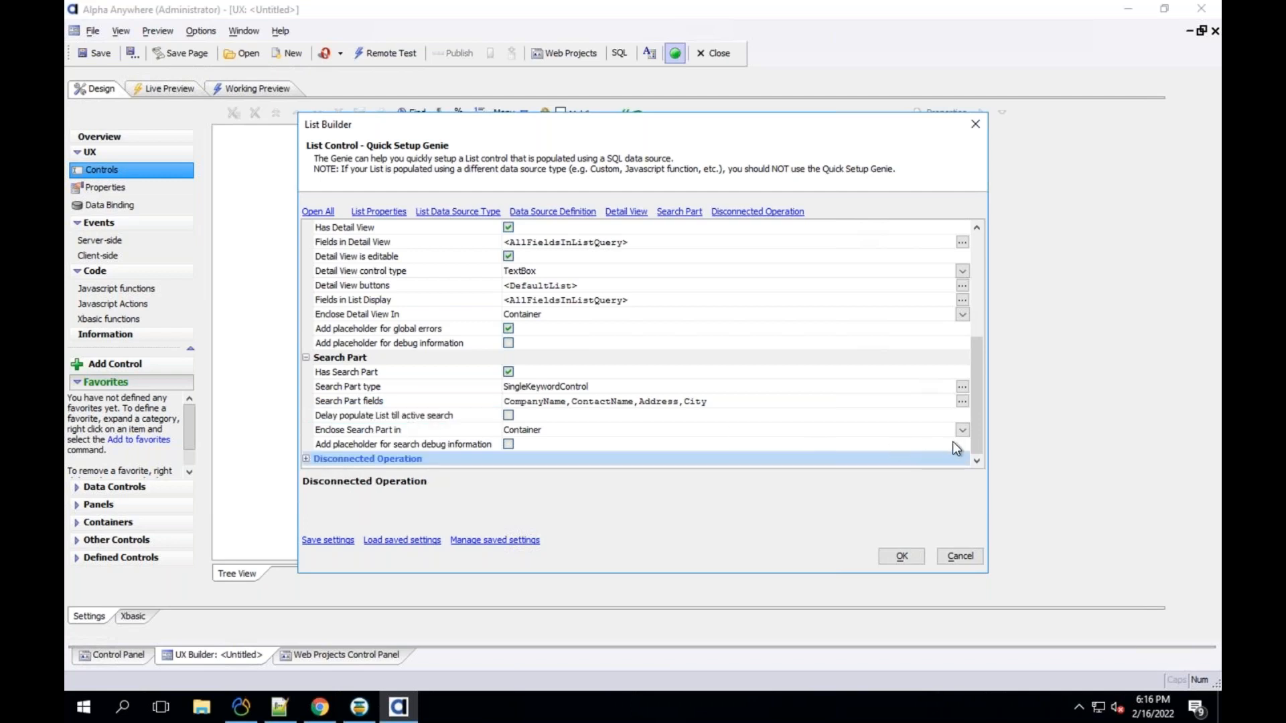
{"action": "left_click", "coordinate": [307, 459]}
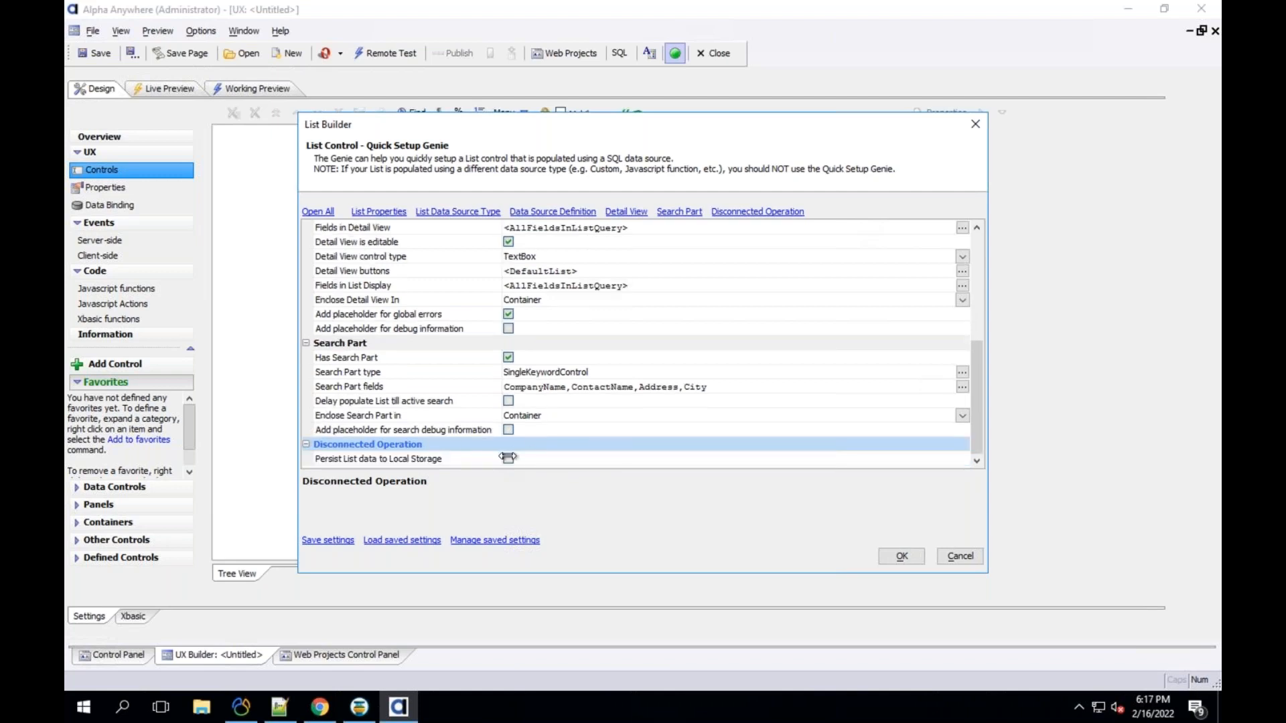
{"action": "left_click", "coordinate": [508, 458]}
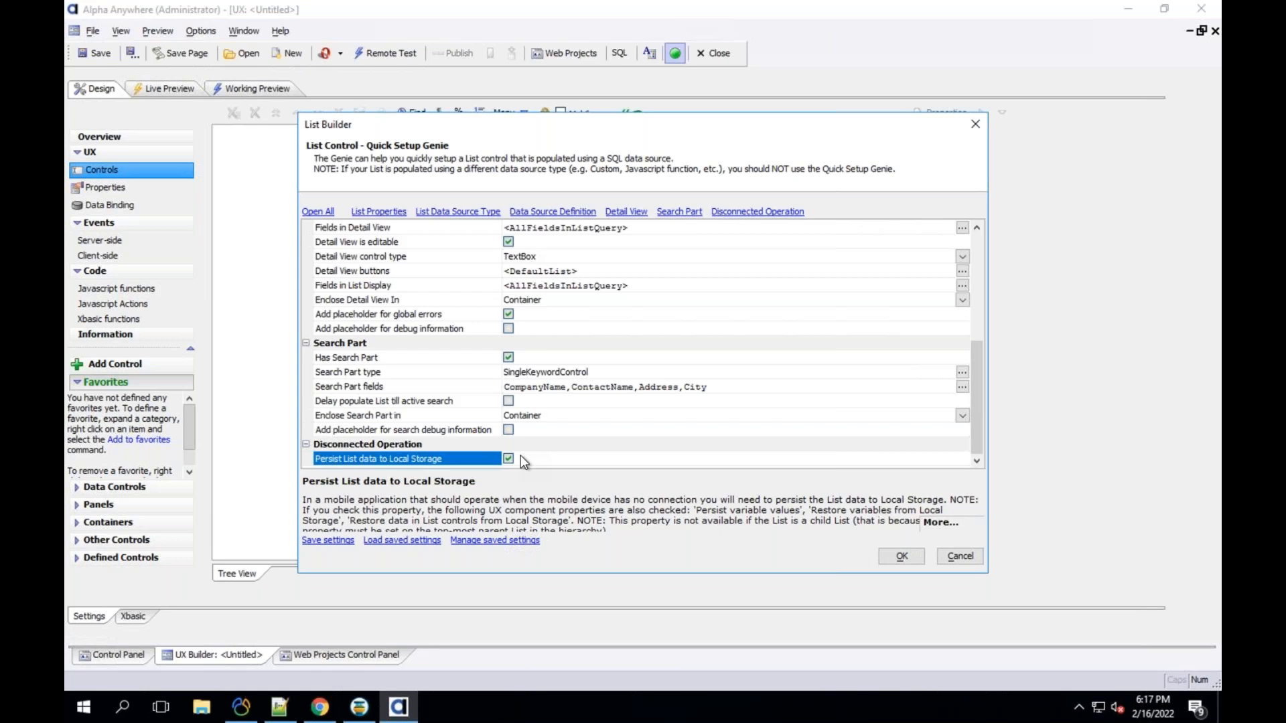
{"action": "left_click", "coordinate": [509, 459]}
{"action": "scroll", "coordinate": [529, 309], "scroll_direction": "up", "scroll_amount": 3}
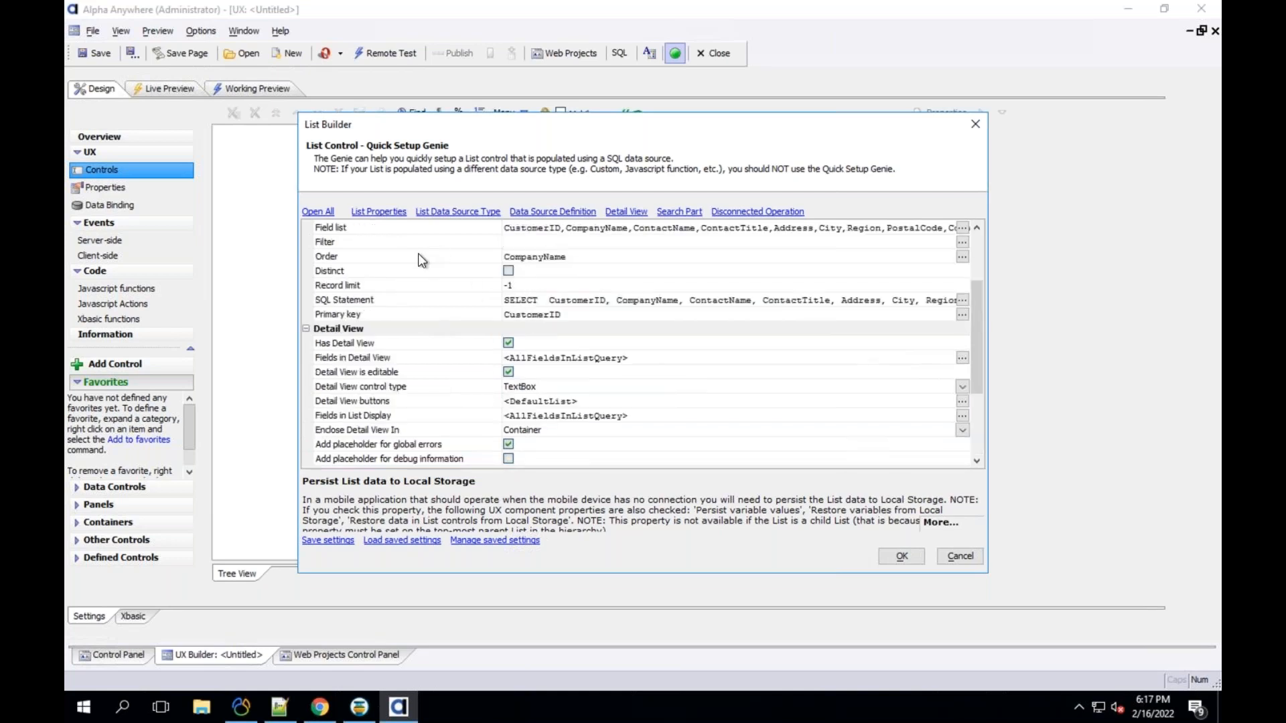
{"action": "scroll", "coordinate": [366, 381], "scroll_direction": "down", "scroll_amount": 1}
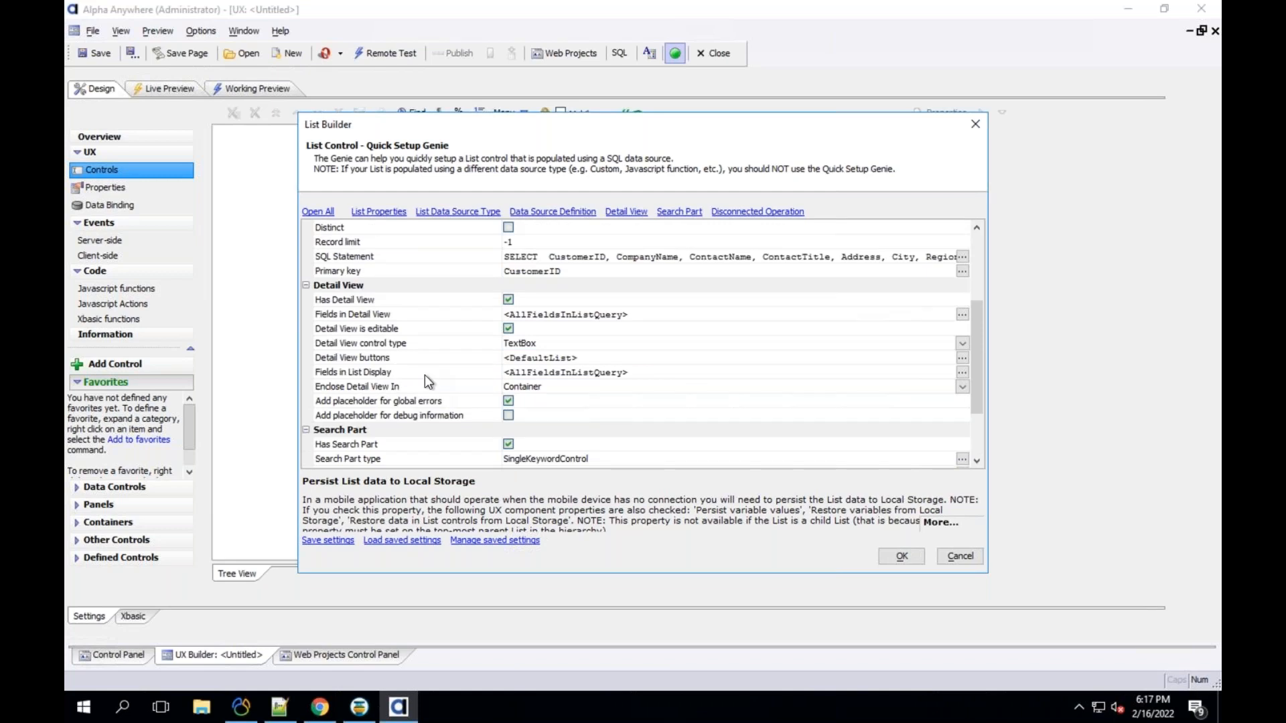
{"action": "scroll", "coordinate": [425, 375], "scroll_direction": "down", "scroll_amount": 2}
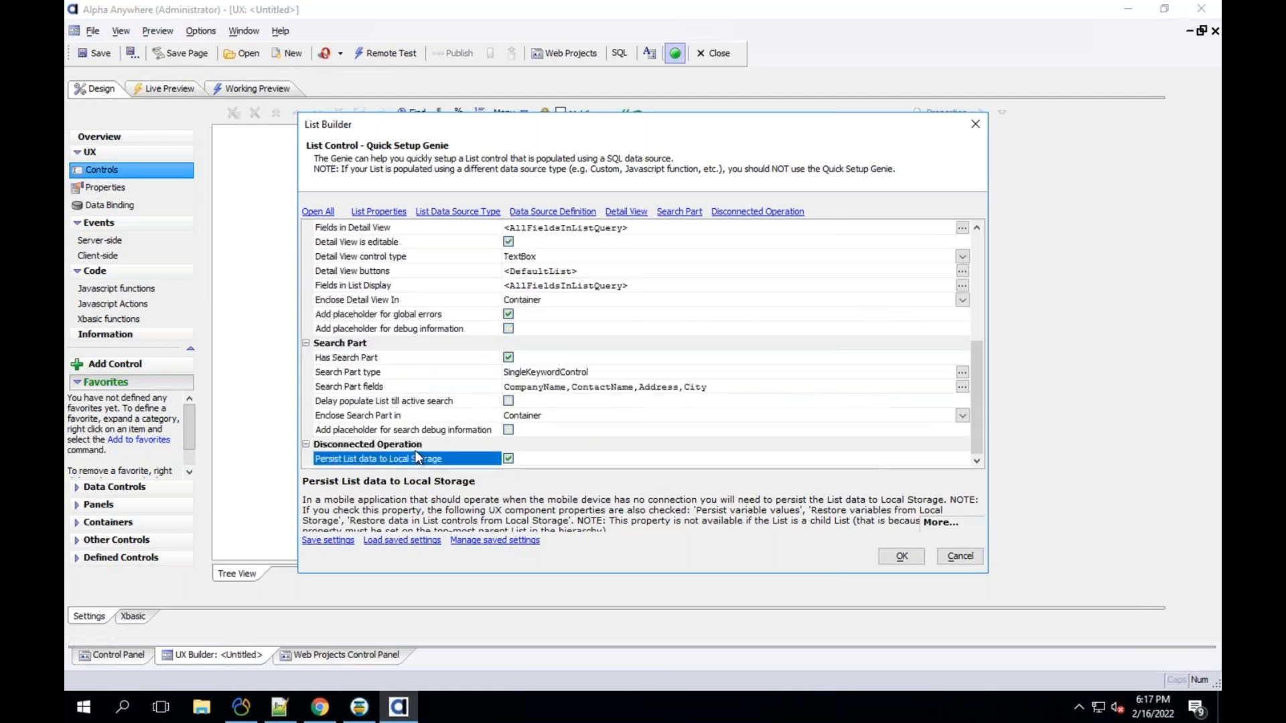
{"action": "left_click", "coordinate": [911, 561]}
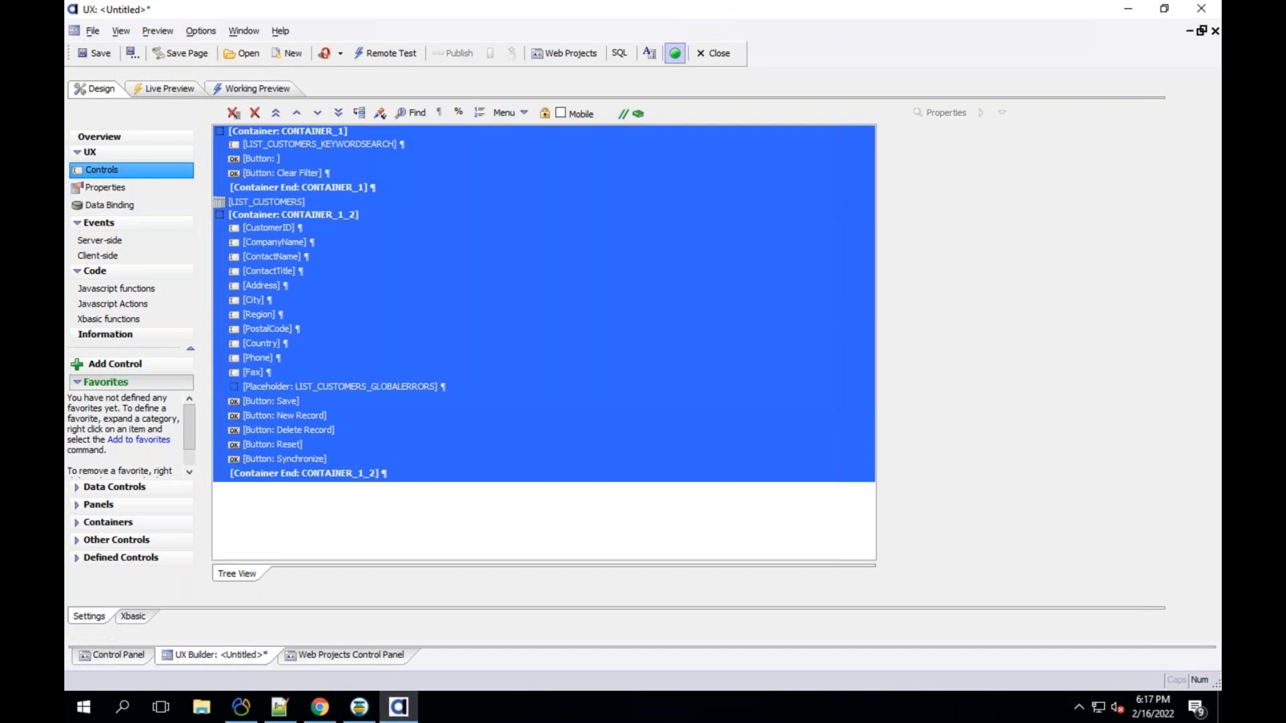
{"action": "left_click", "coordinate": [543, 555]}
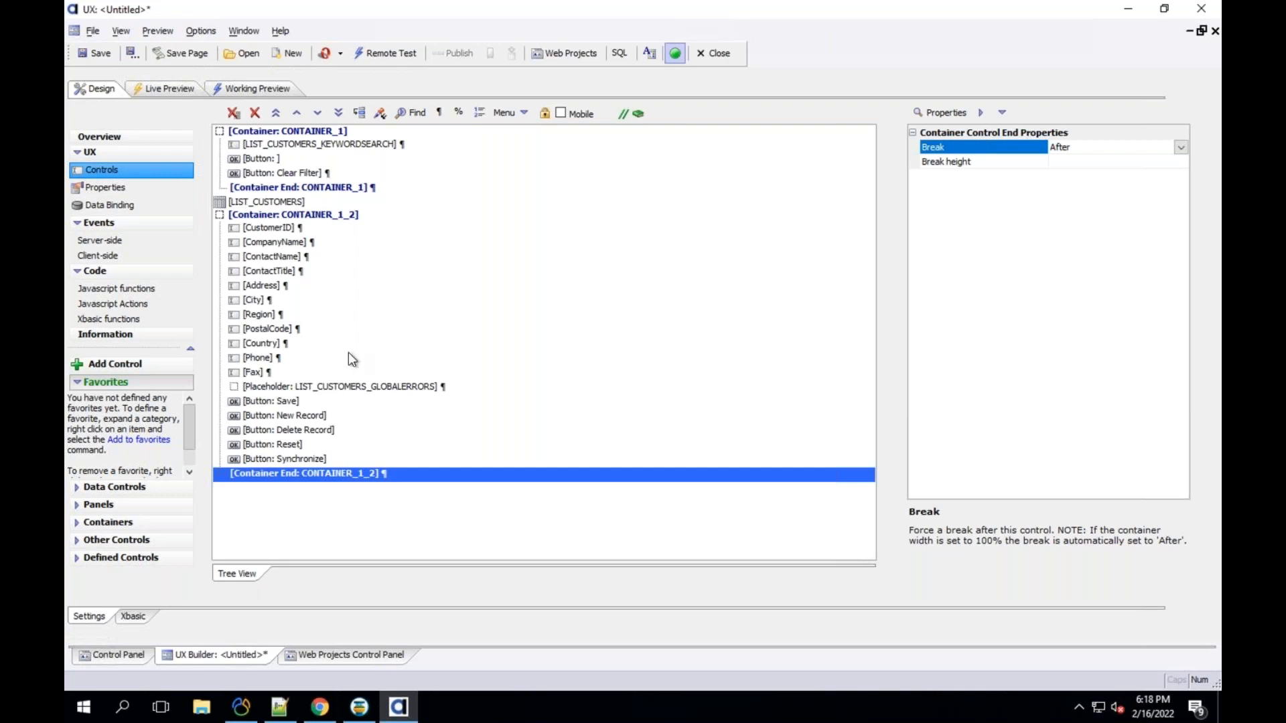
Step: Save the UX component as list_webinar_ux in the Default project and run it in Working Preview
{"action": "left_click", "coordinate": [110, 63]}
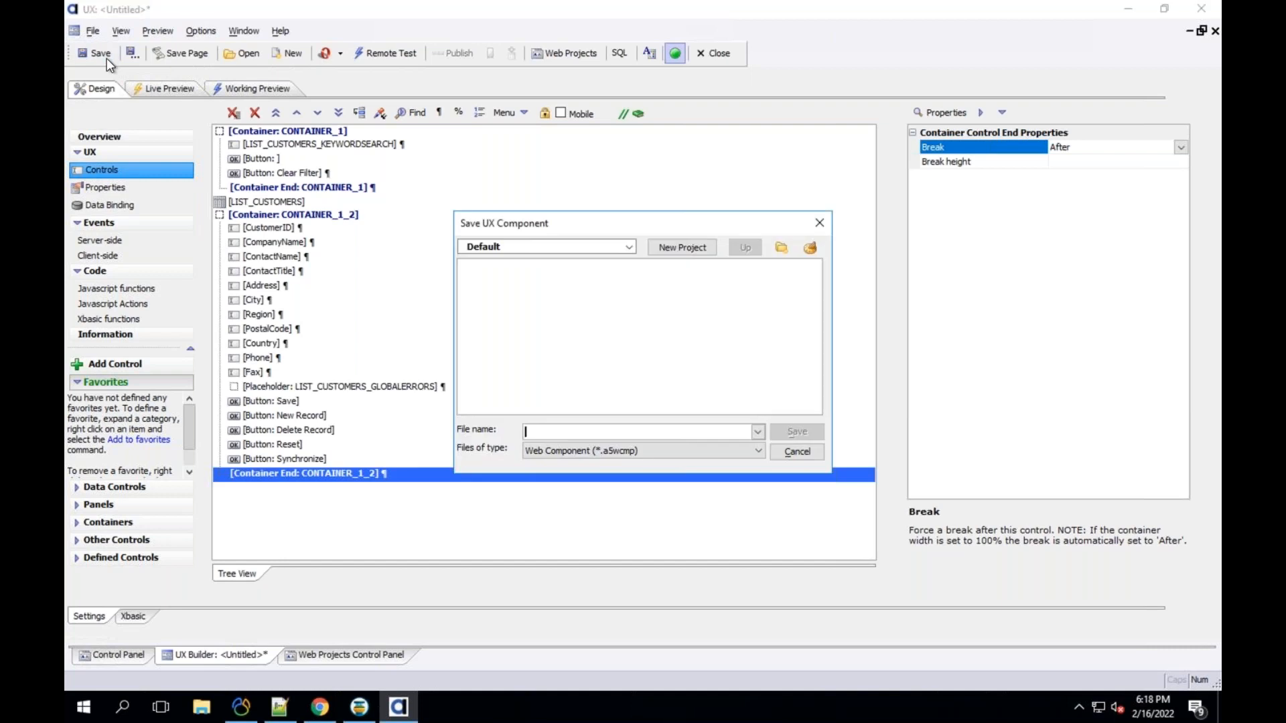
{"action": "type", "text": "list"}
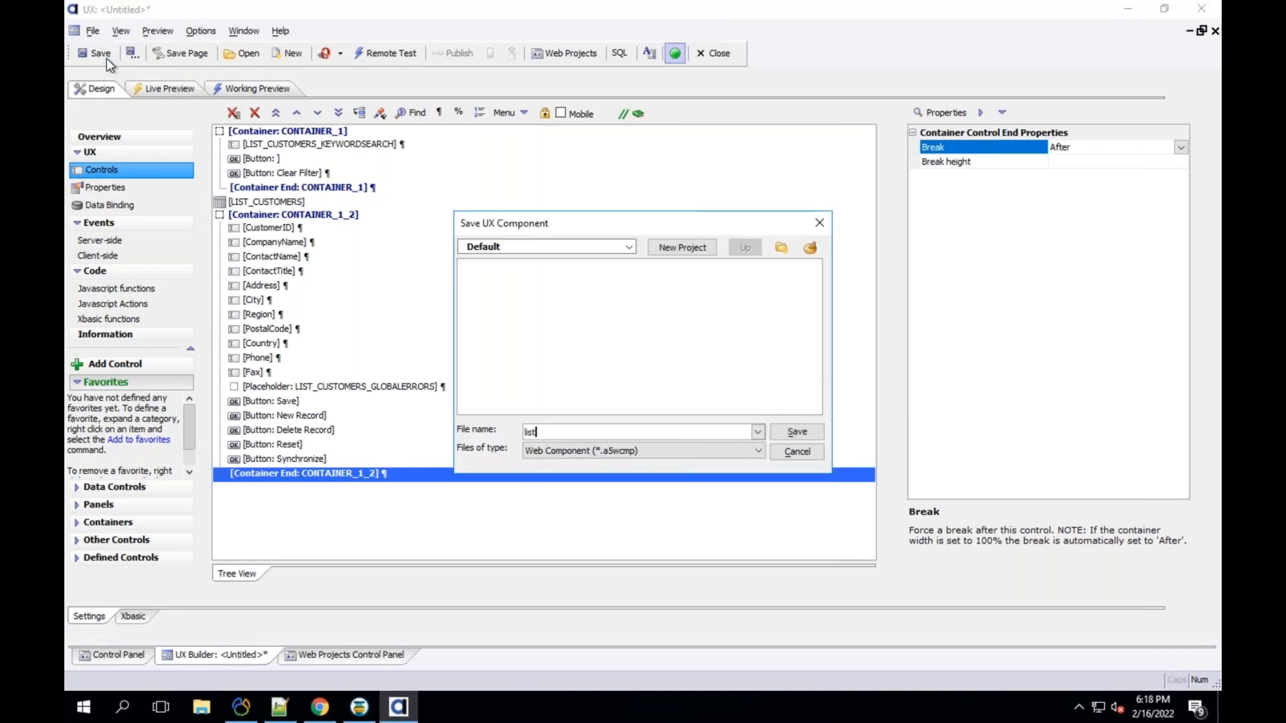
{"action": "type", "text": "_webinar_ux"}
{"action": "key", "text": "Return"}
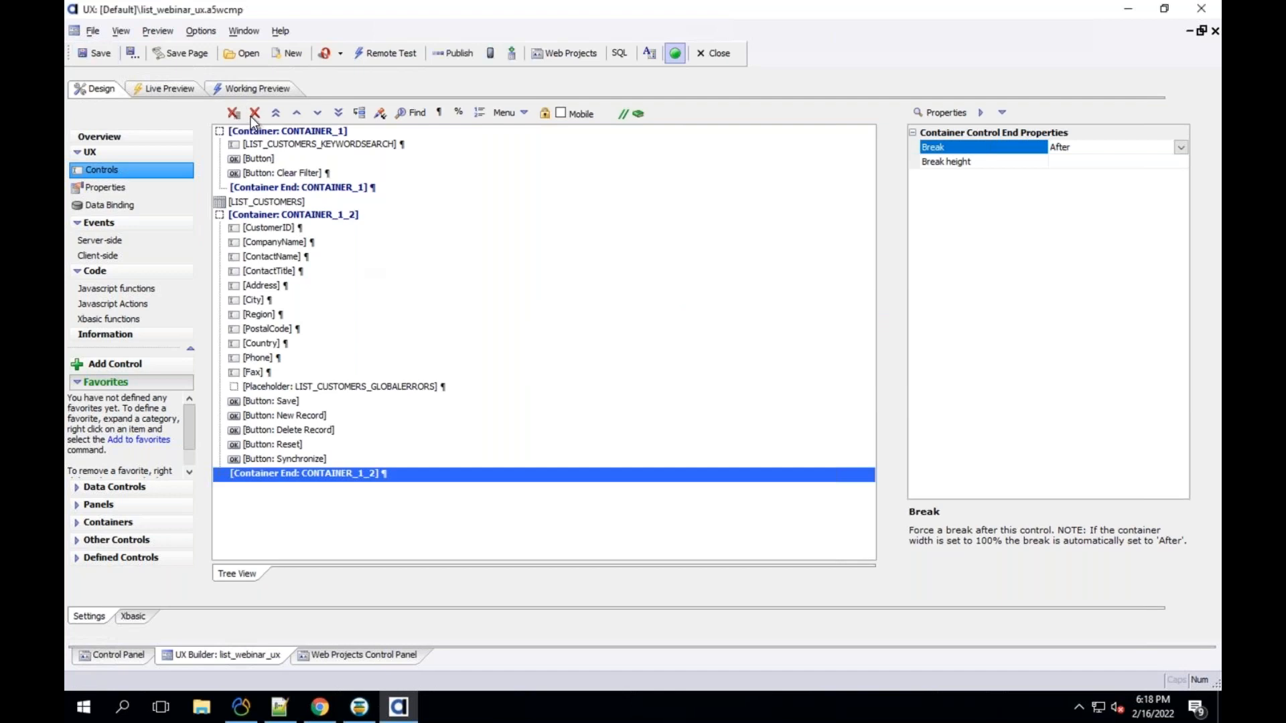
{"action": "left_click", "coordinate": [251, 90]}
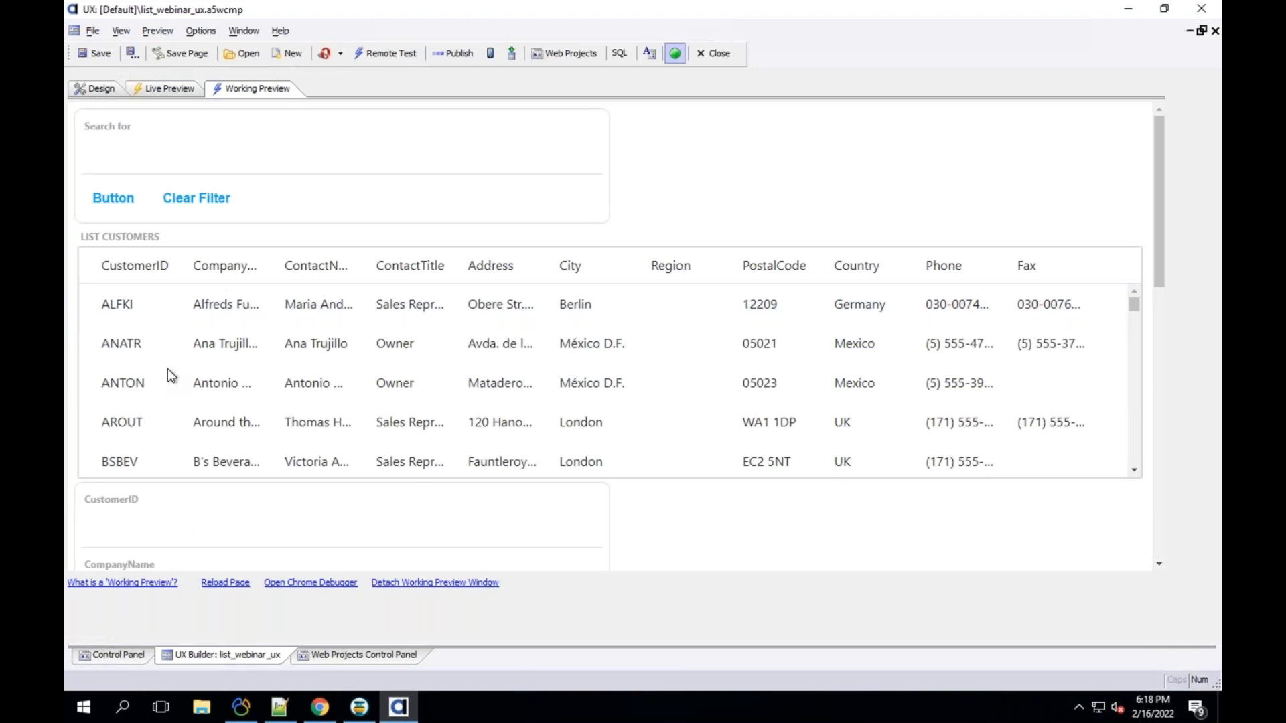
Step: Return to the design and enable the compact theme in the UX properties
{"action": "left_click", "coordinate": [86, 93]}
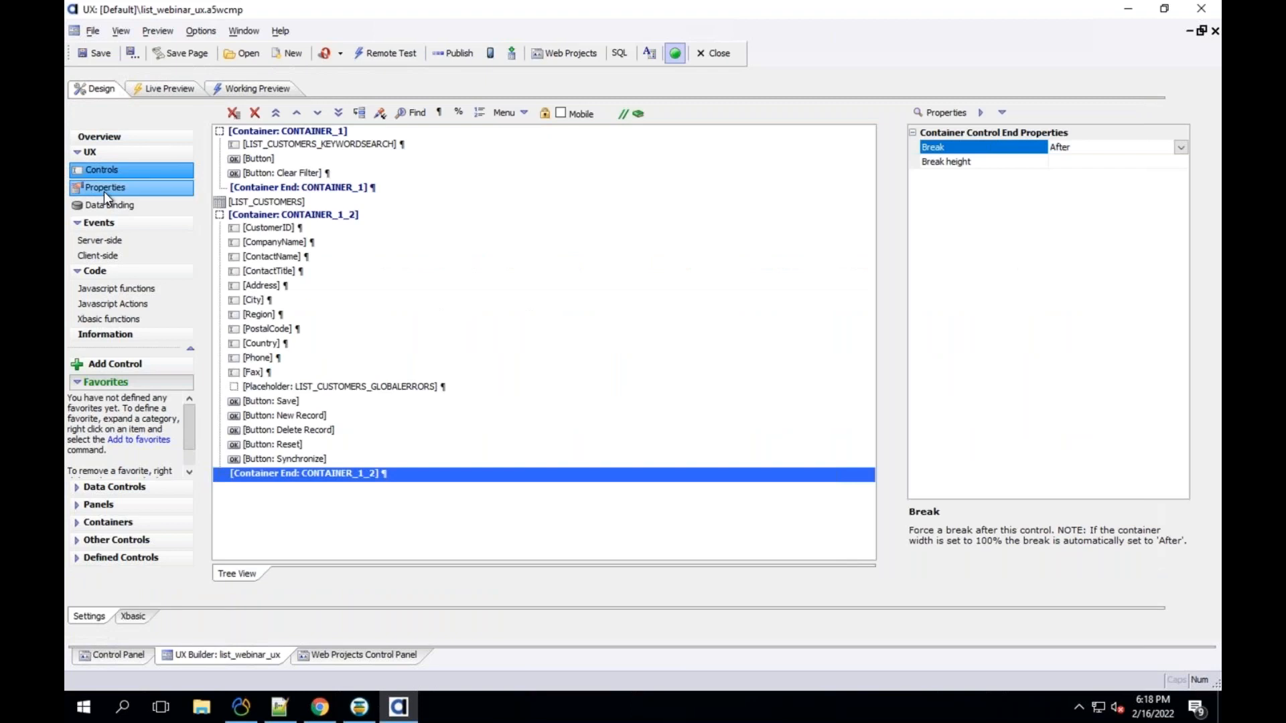
{"action": "left_click", "coordinate": [103, 189]}
{"action": "left_click", "coordinate": [456, 205]}
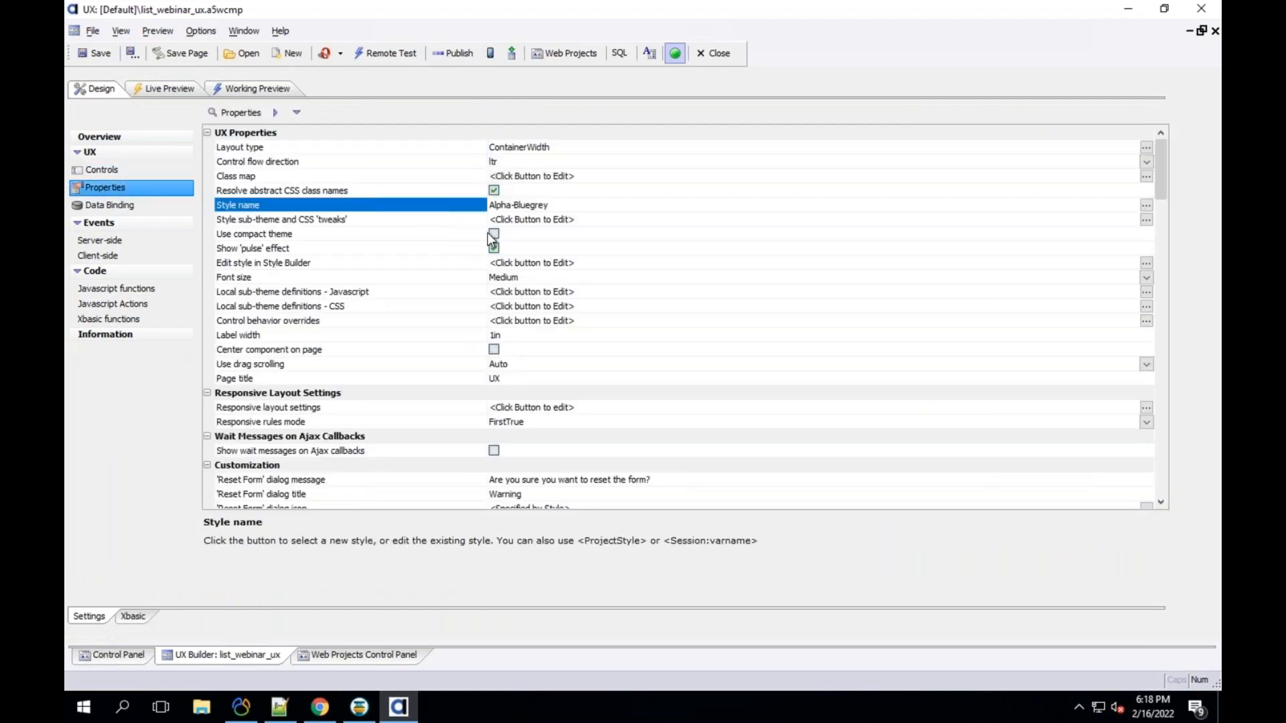
{"action": "left_click", "coordinate": [450, 234]}
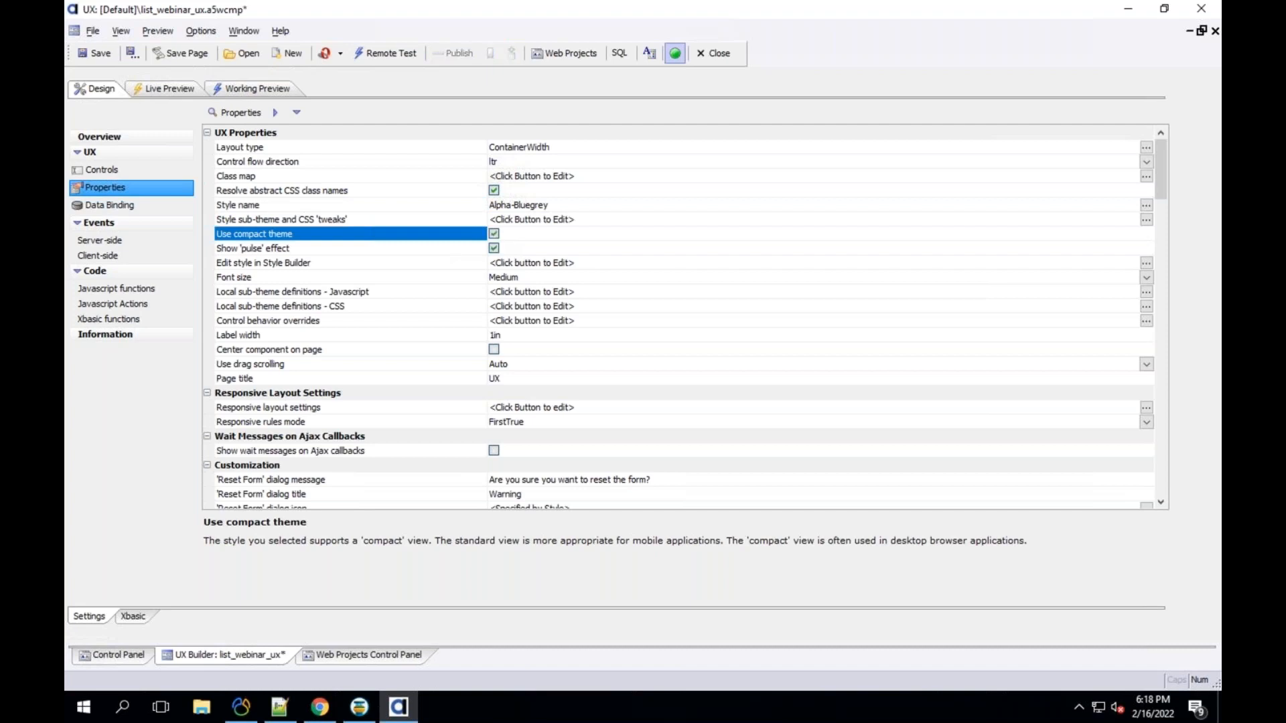
Step: Run the component in Working Preview, select customer rows in the list and examine the detail view's fields and buttons
{"action": "left_click", "coordinate": [228, 87]}
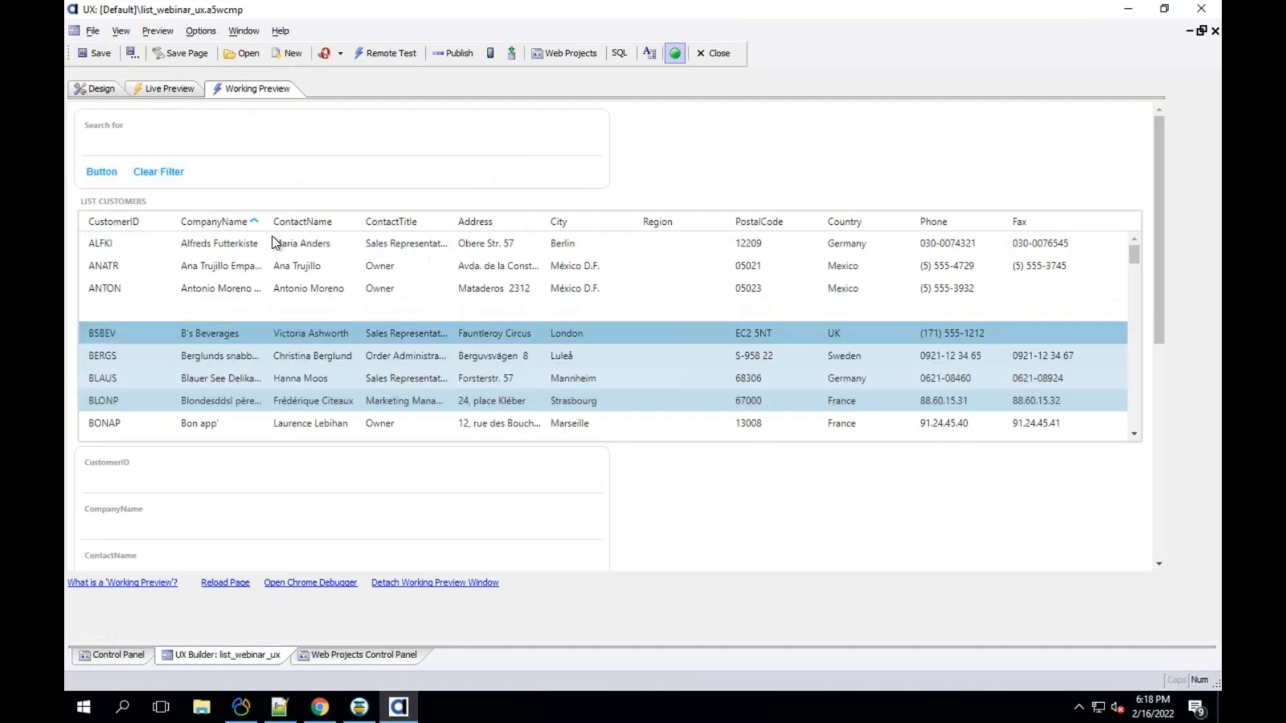
{"action": "left_click", "coordinate": [273, 385]}
{"action": "left_click", "coordinate": [244, 259]}
{"action": "left_click", "coordinate": [244, 252]}
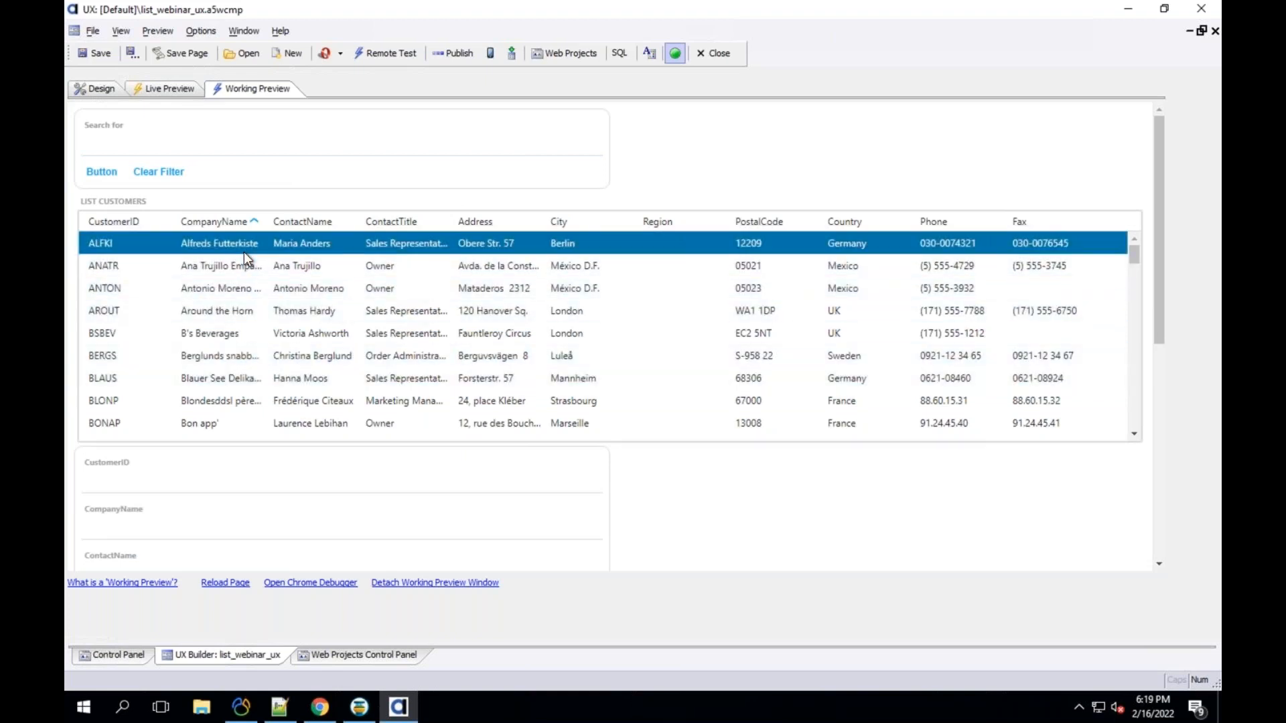
{"action": "left_click", "coordinate": [996, 290]}
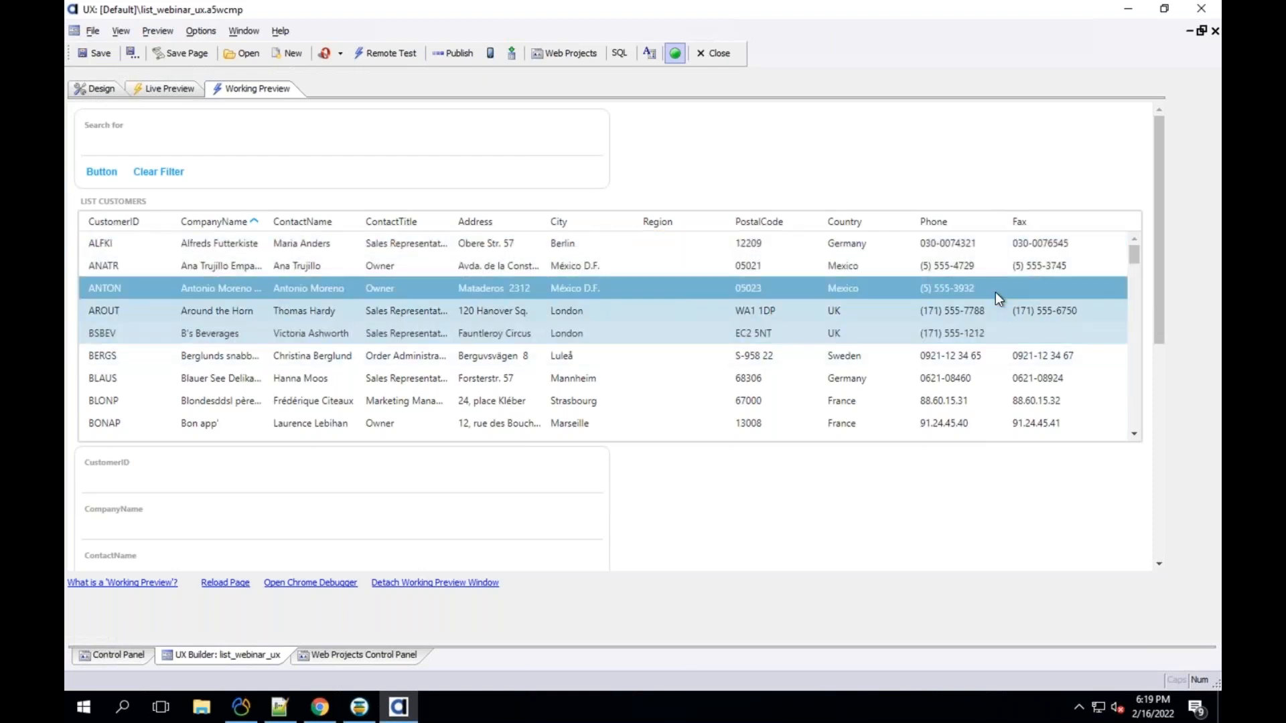
{"action": "left_click_drag", "start_coordinate": [1159, 271], "coordinate": [1165, 526]}
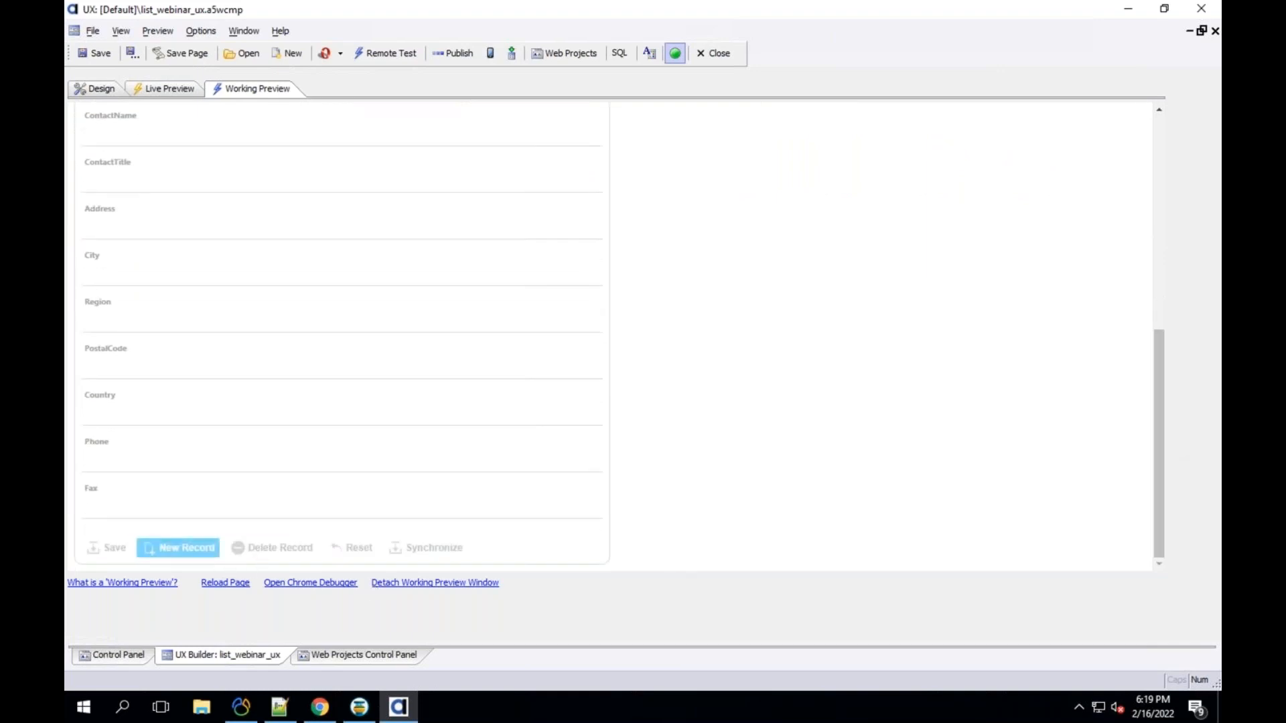
{"action": "left_click_drag", "start_coordinate": [1160, 362], "coordinate": [1147, 107]}
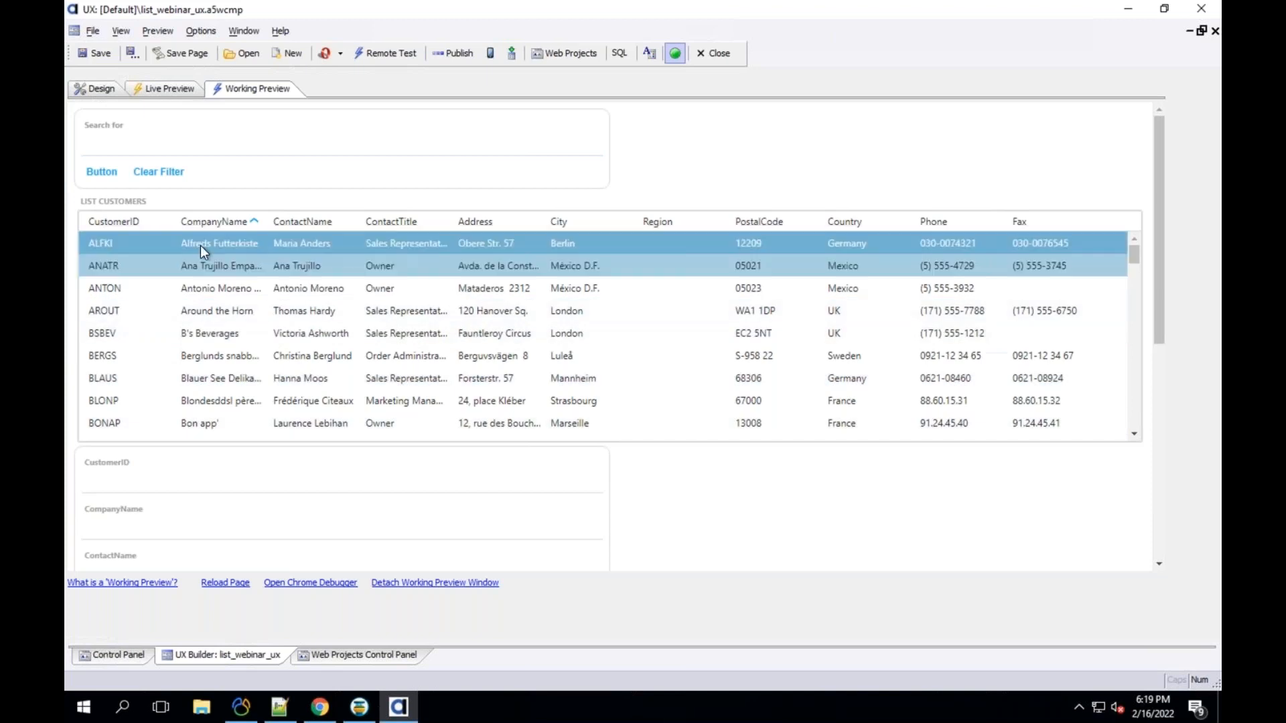
Step: Select Alfreds Futterkiste and several other customer rows, and examine how the detail view's fields follow the selected record
{"action": "left_click", "coordinate": [210, 242]}
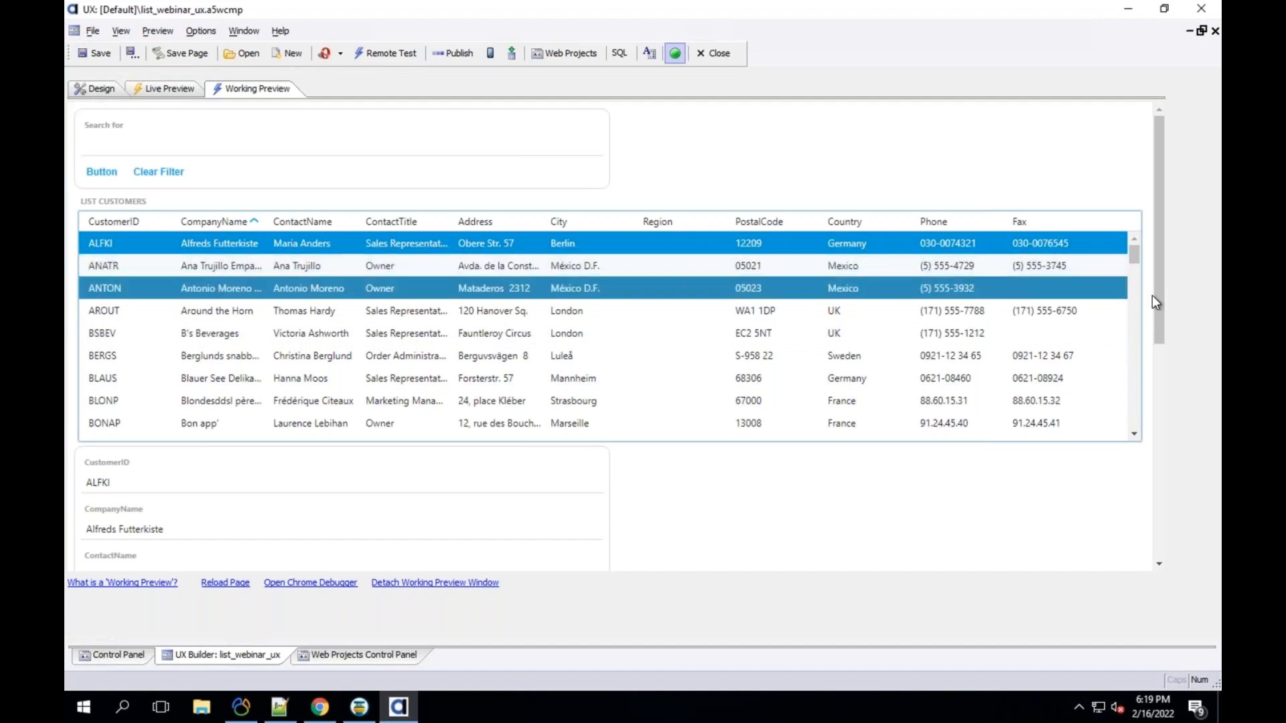
{"action": "left_click_drag", "start_coordinate": [1158, 324], "coordinate": [1162, 458]}
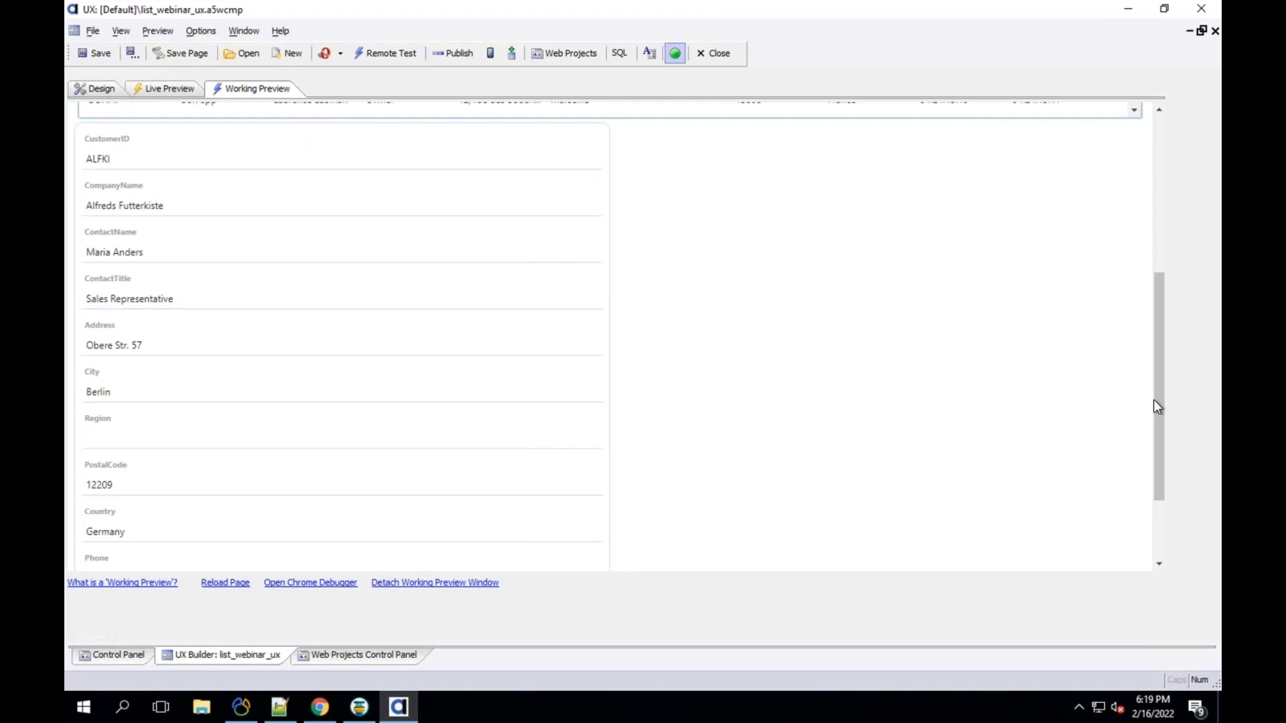
{"action": "left_click_drag", "start_coordinate": [1161, 399], "coordinate": [1158, 128]}
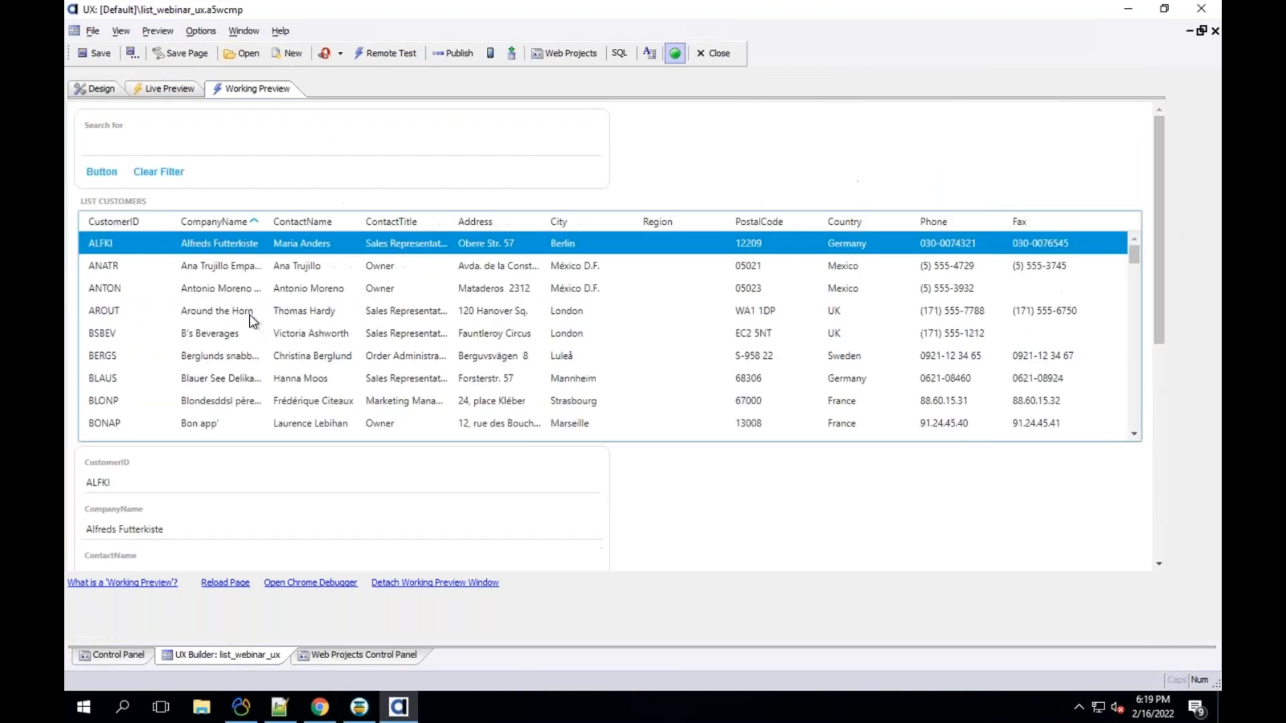
{"action": "left_click", "coordinate": [223, 303]}
{"action": "left_click", "coordinate": [217, 288]}
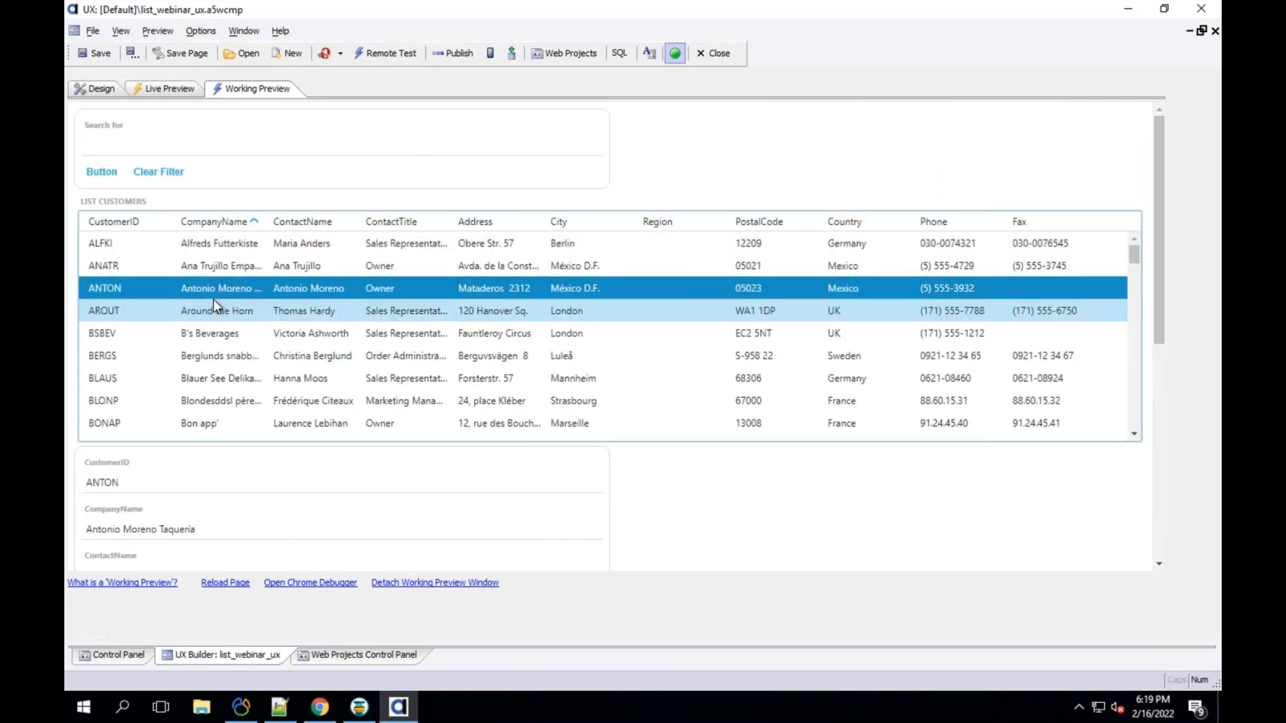
{"action": "left_click", "coordinate": [222, 355]}
{"action": "left_click", "coordinate": [224, 415]}
{"action": "left_click", "coordinate": [190, 308]}
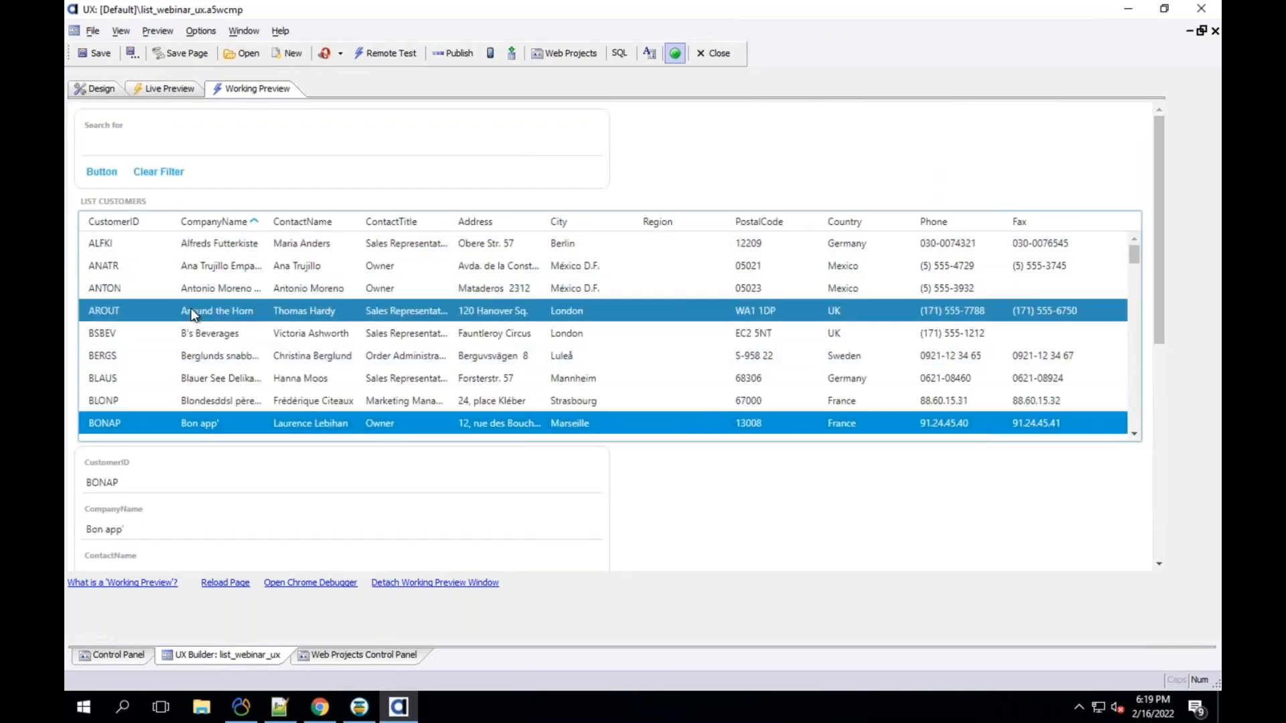
Step: Select the Morgenstern Gesundkost row further down the customer list and check its record in the detail view
{"action": "left_click_drag", "start_coordinate": [1133, 260], "coordinate": [1147, 349]}
{"action": "left_click", "coordinate": [489, 379]}
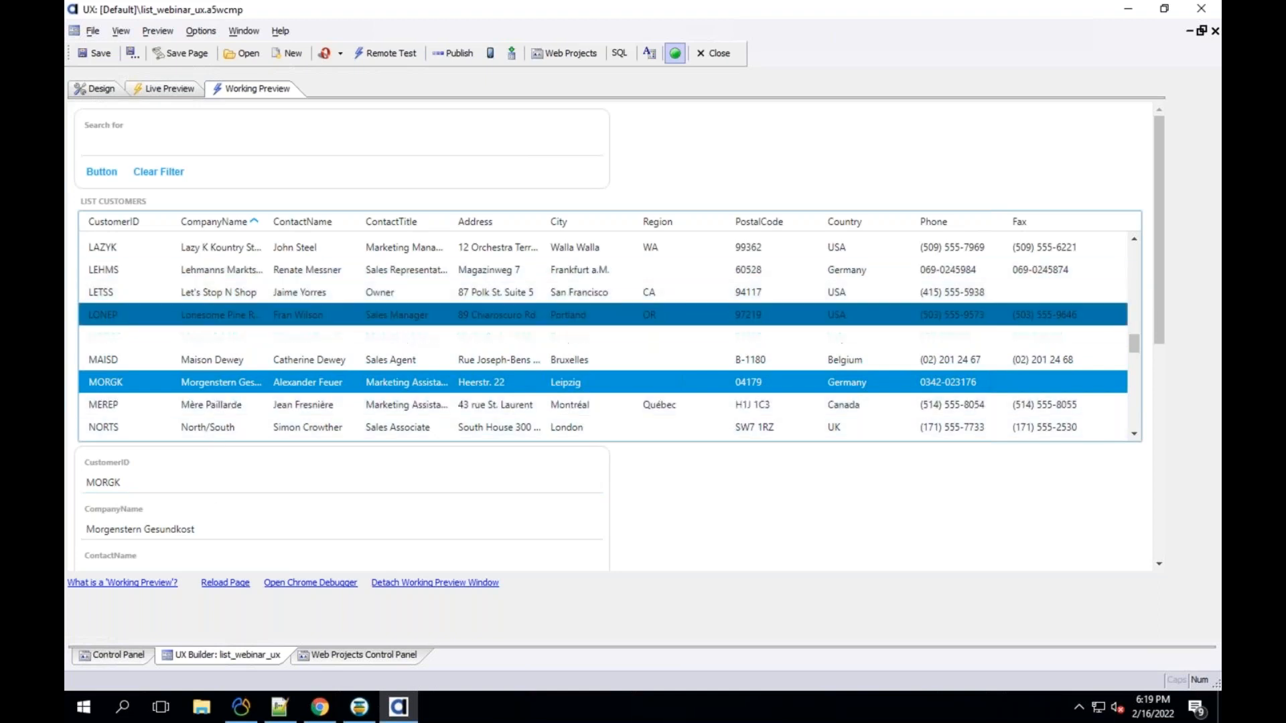
{"action": "left_click", "coordinate": [319, 488]}
{"action": "left_click", "coordinate": [298, 338]}
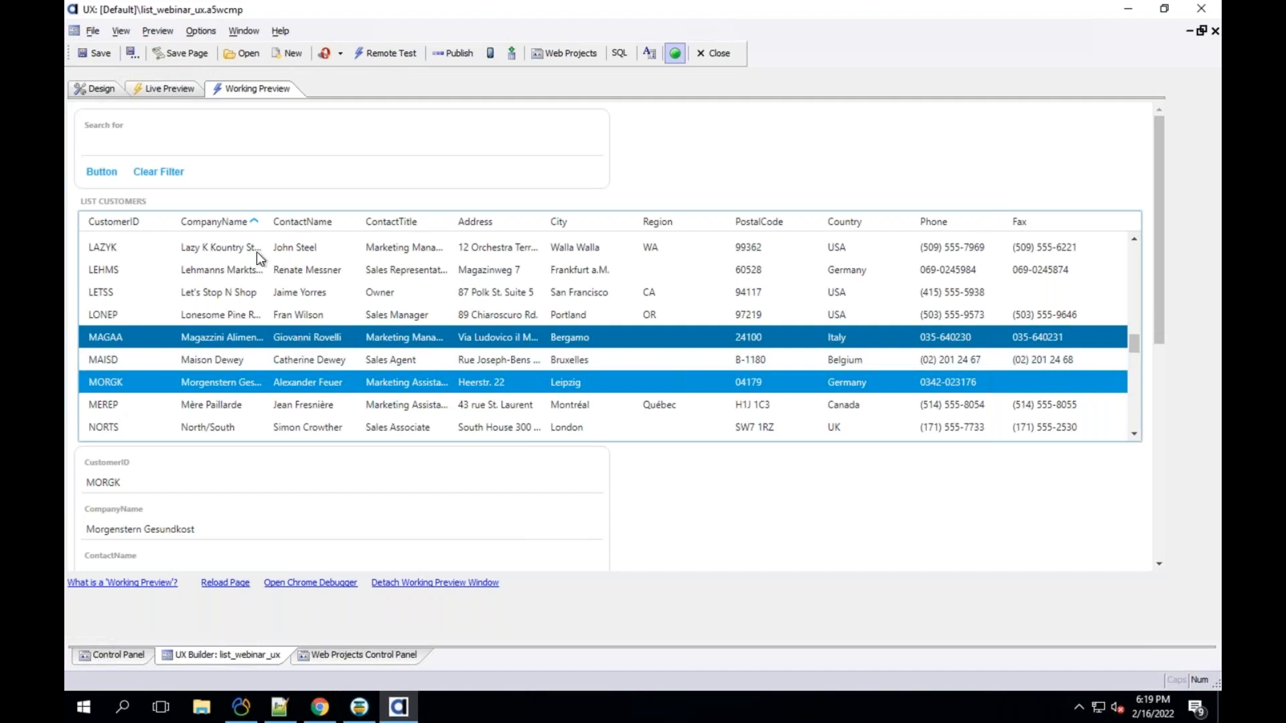
Step: Search the customer list for the keyword "lone"
{"action": "left_click", "coordinate": [199, 150]}
{"action": "type", "text": "lone"}
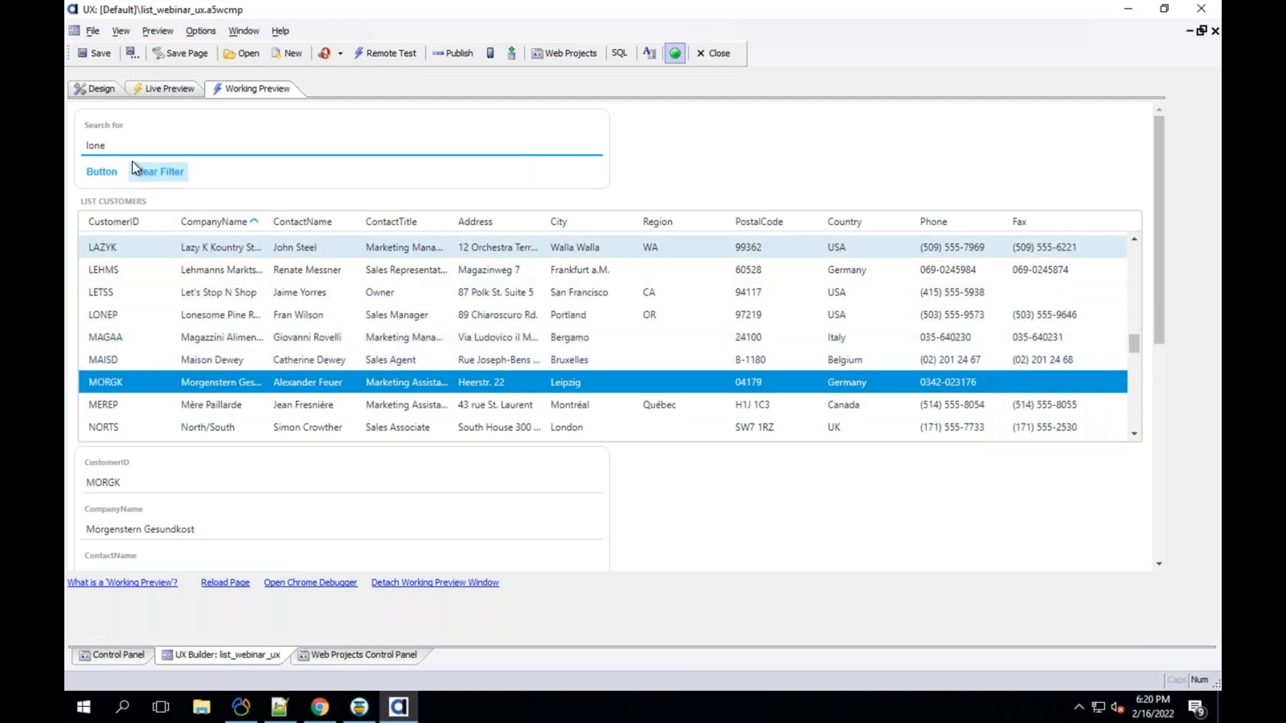
{"action": "left_click", "coordinate": [101, 170]}
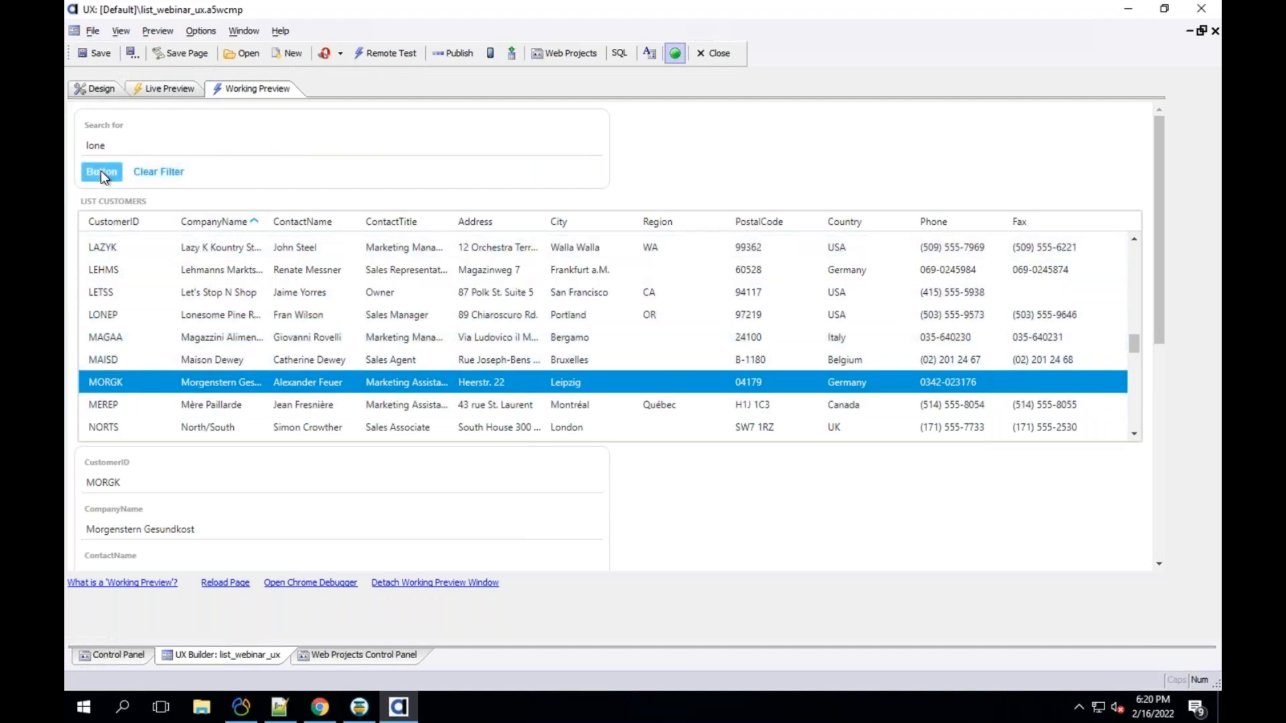
Step: Replace the search keyword with "lazy", run the search on the customer list and clear the filter
{"action": "left_click_drag", "start_coordinate": [107, 145], "coordinate": [66, 139]}
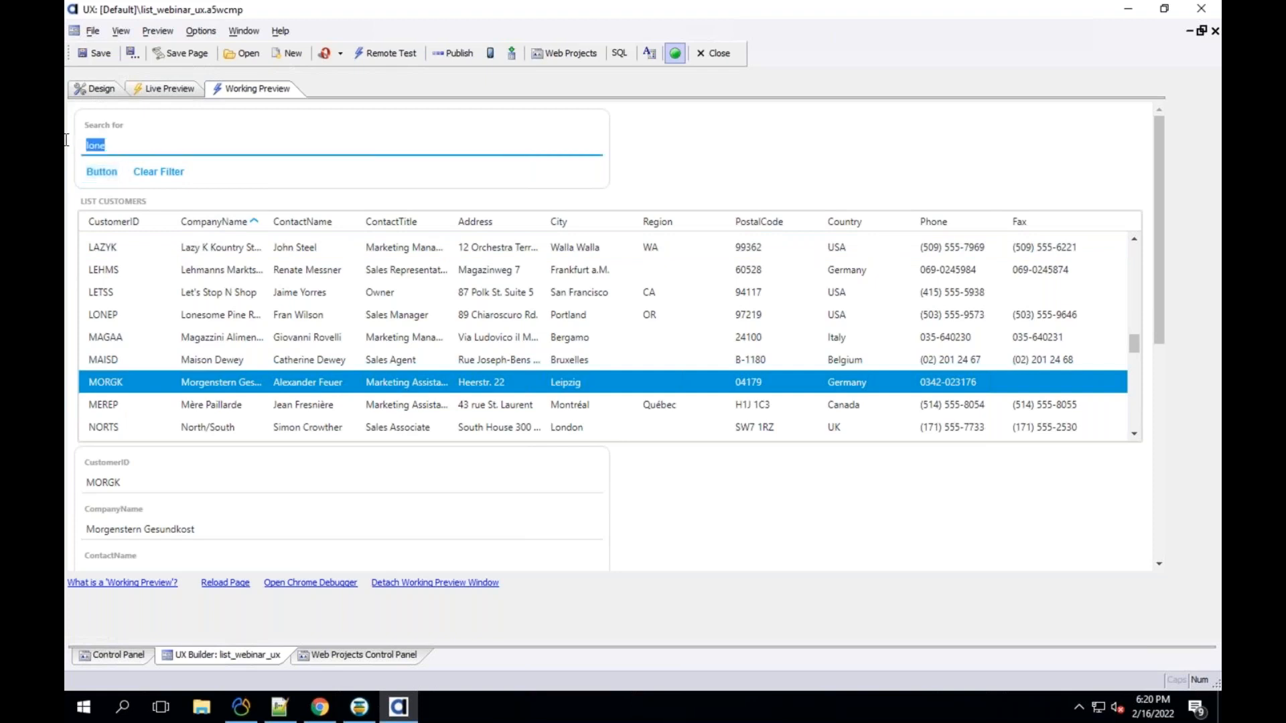
{"action": "type", "text": "lazy"}
{"action": "left_click", "coordinate": [105, 176]}
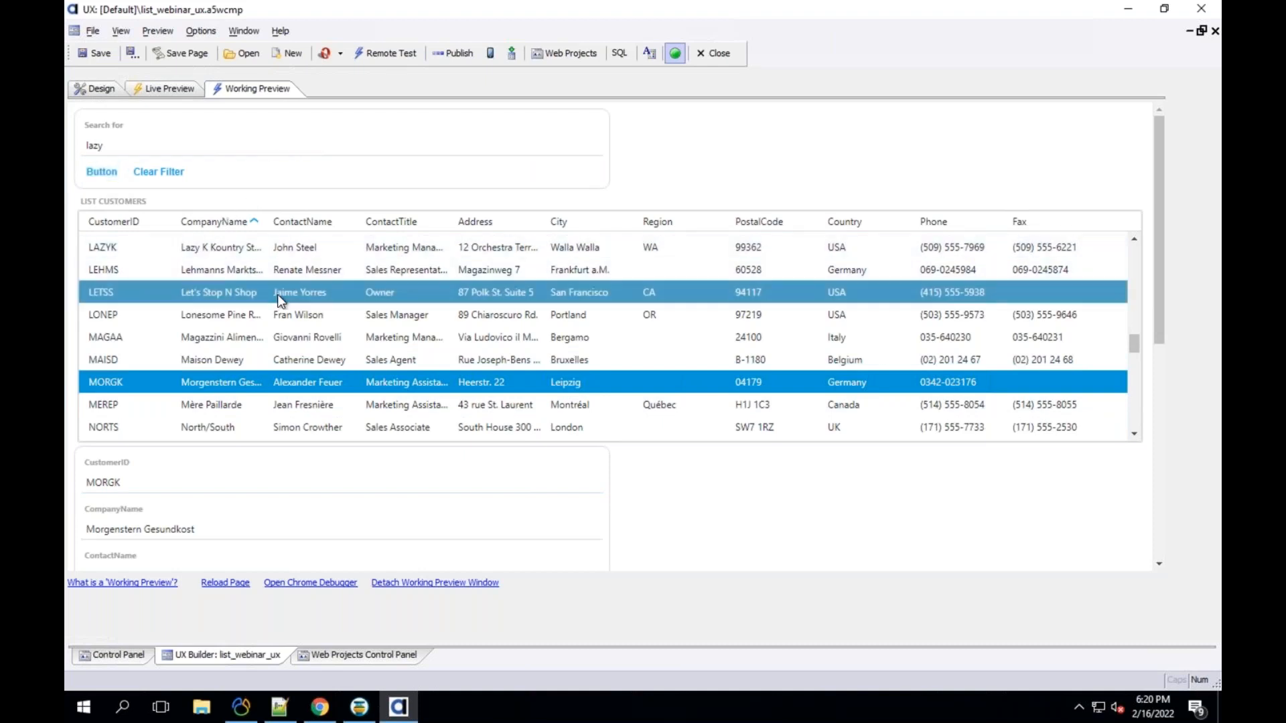
{"action": "left_click", "coordinate": [103, 175]}
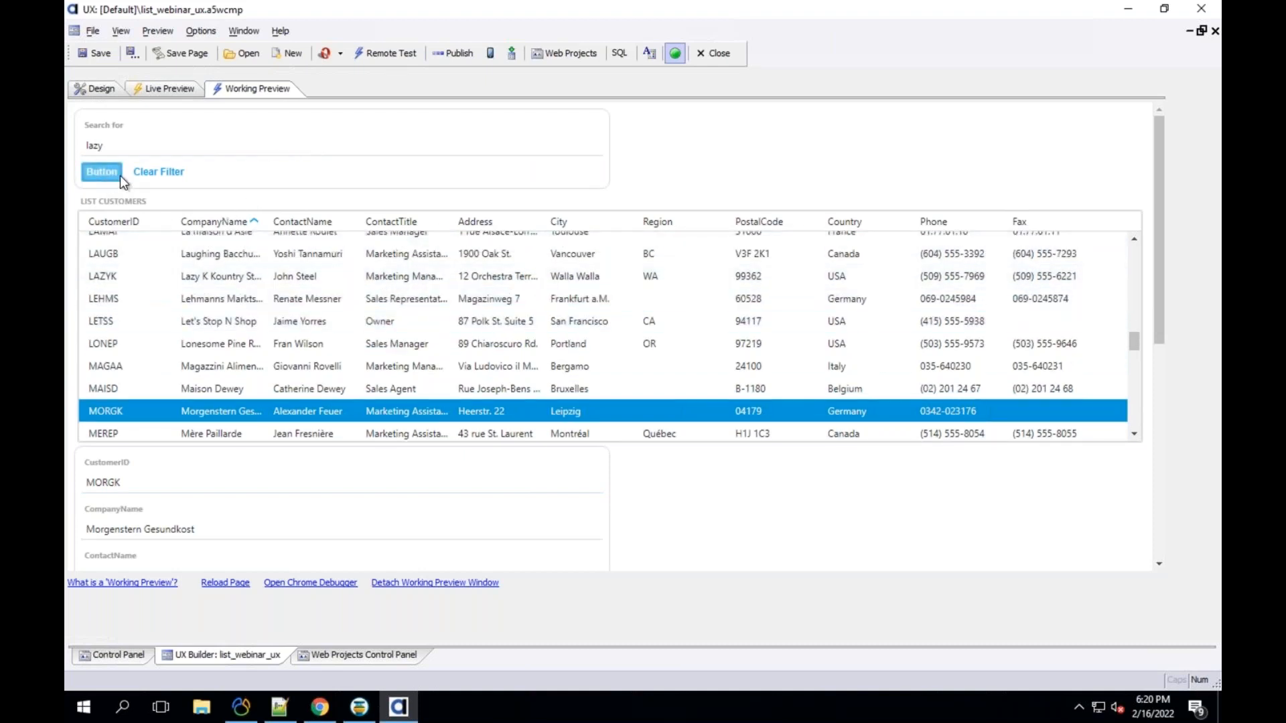
{"action": "left_click", "coordinate": [177, 174]}
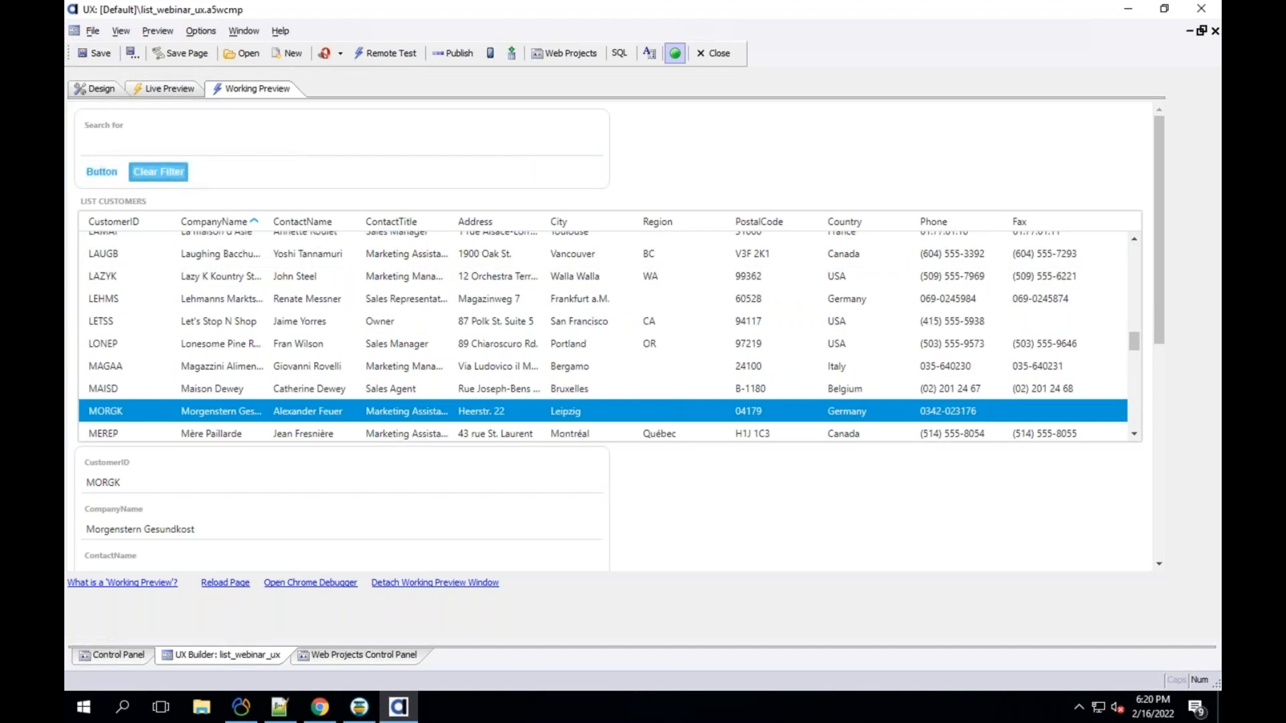
Step: Repeat the "lazy" keyword search, look through the customer list's rows and clear the filter again
{"action": "left_click", "coordinate": [151, 149]}
{"action": "type", "text": "lazy"}
{"action": "left_click", "coordinate": [111, 171]}
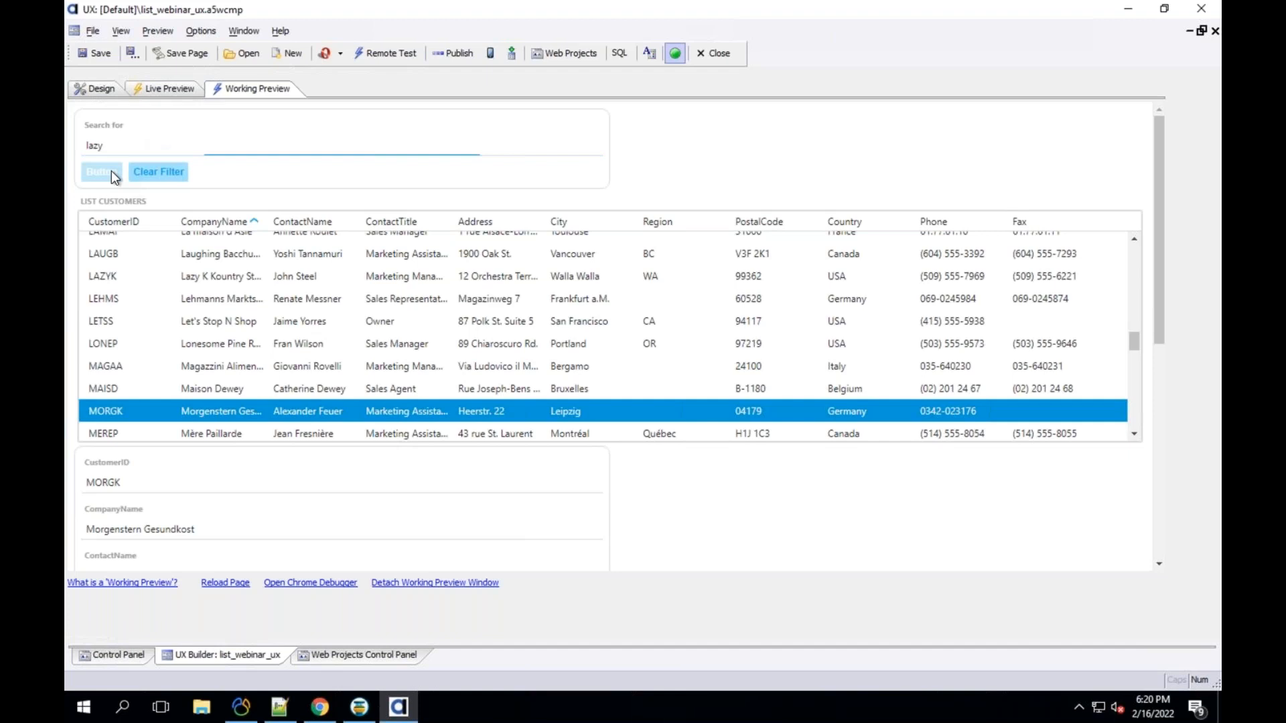
{"action": "left_click", "coordinate": [254, 151]}
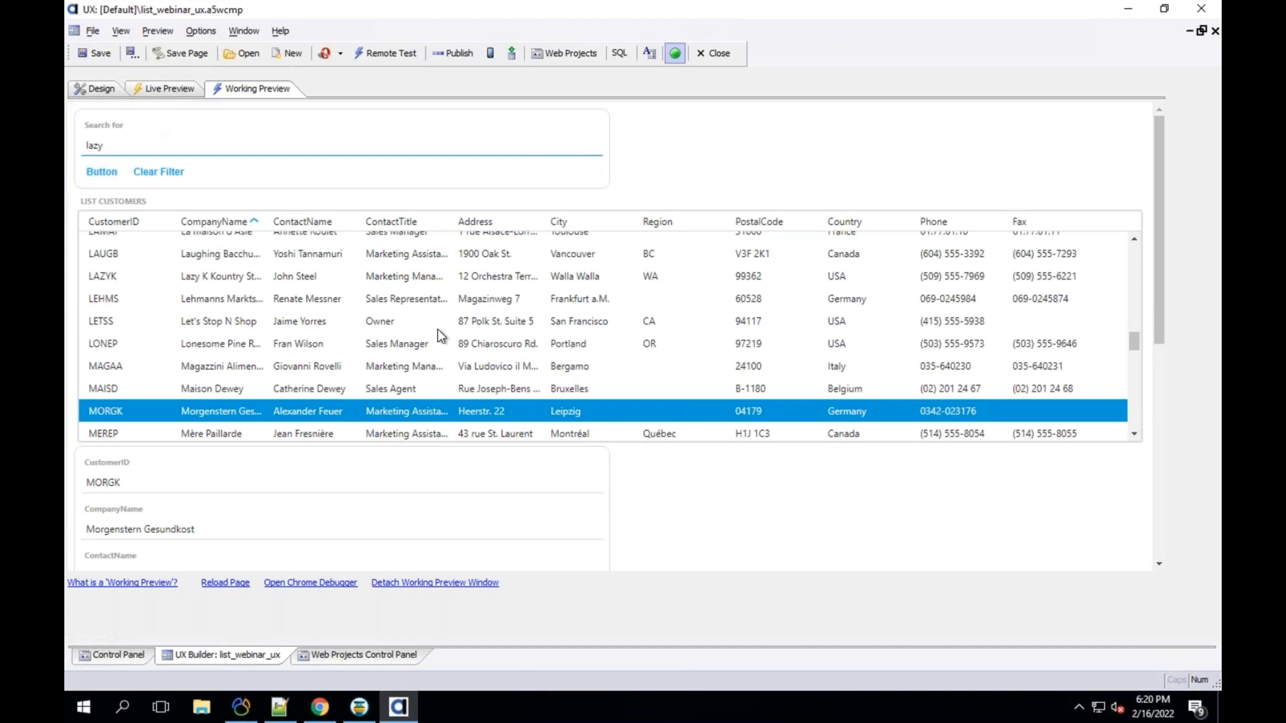
{"action": "left_click_drag", "start_coordinate": [1137, 346], "coordinate": [1128, 258]}
{"action": "left_click", "coordinate": [1134, 311]}
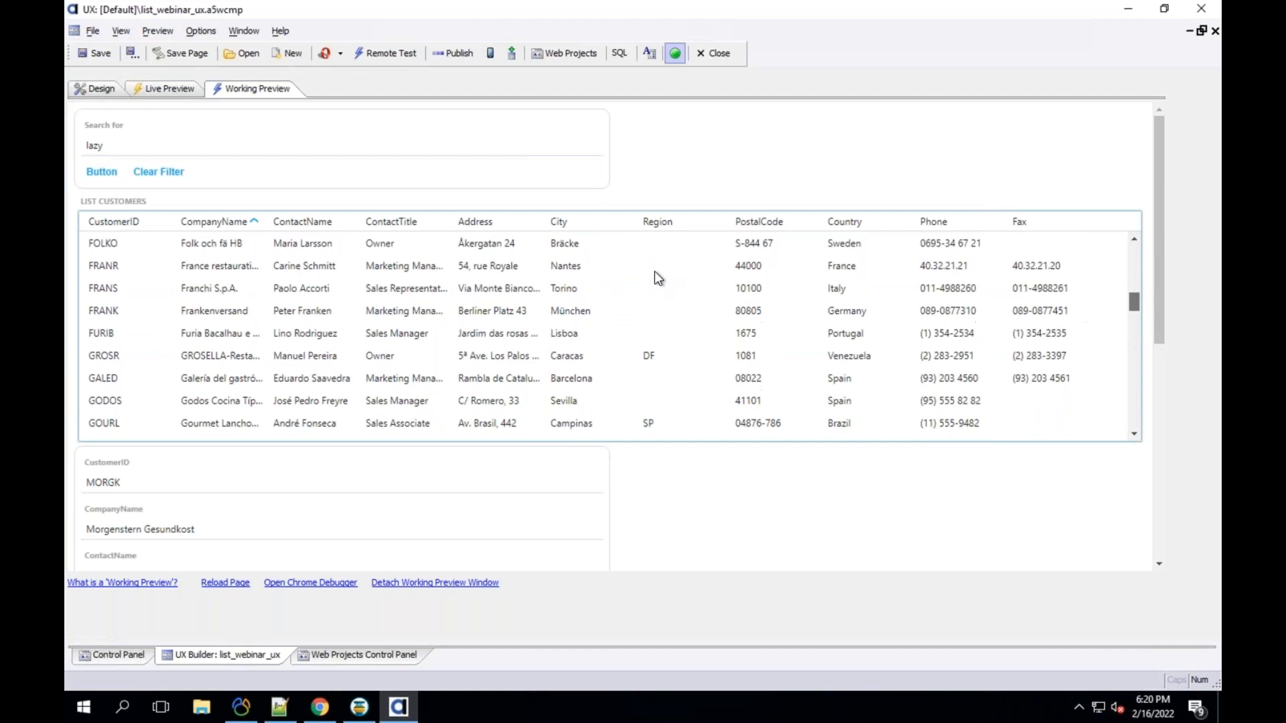
{"action": "left_click", "coordinate": [276, 268]}
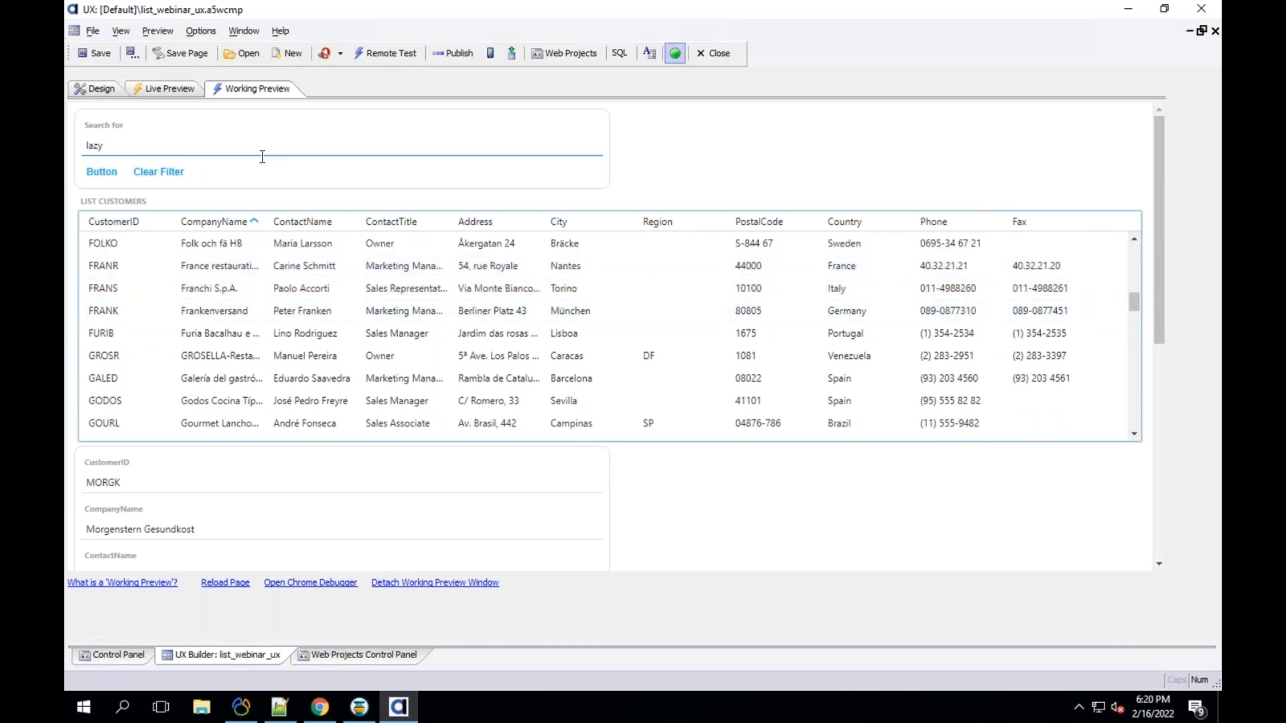
{"action": "left_click", "coordinate": [151, 170]}
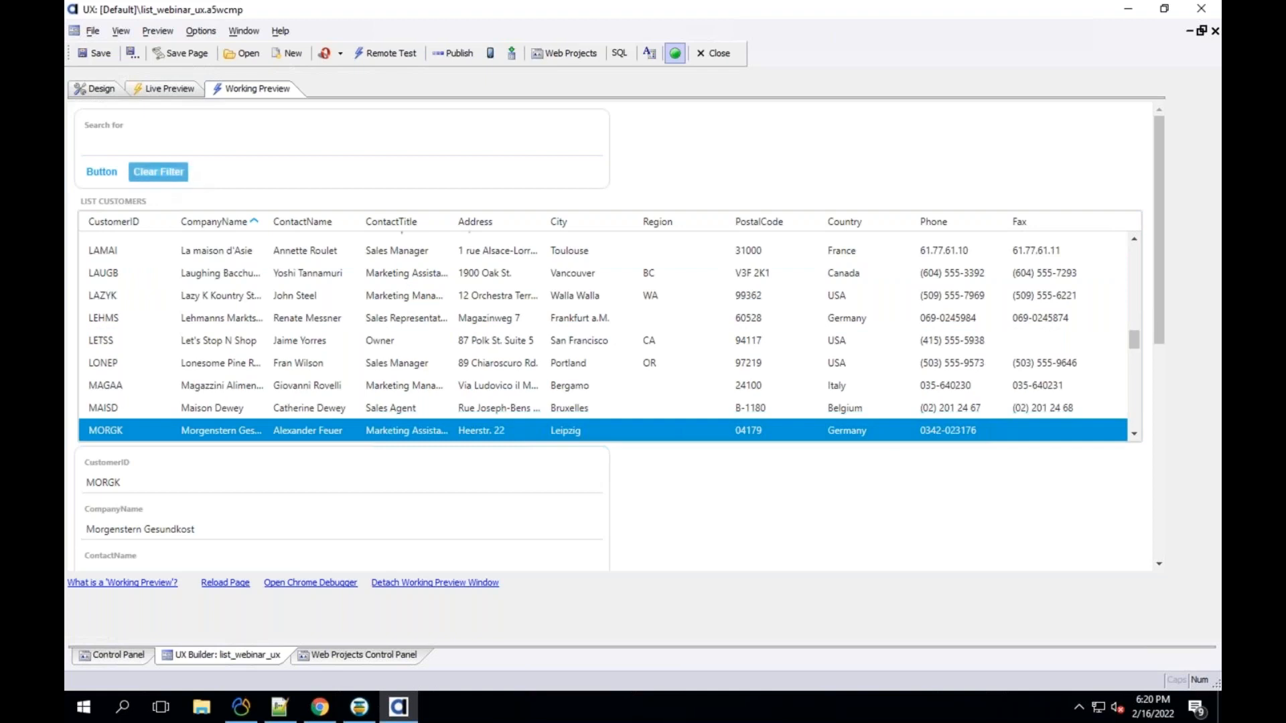
Step: Search the list by the customer ID of La maison d'Asie and clear the filter
{"action": "left_click", "coordinate": [243, 271]}
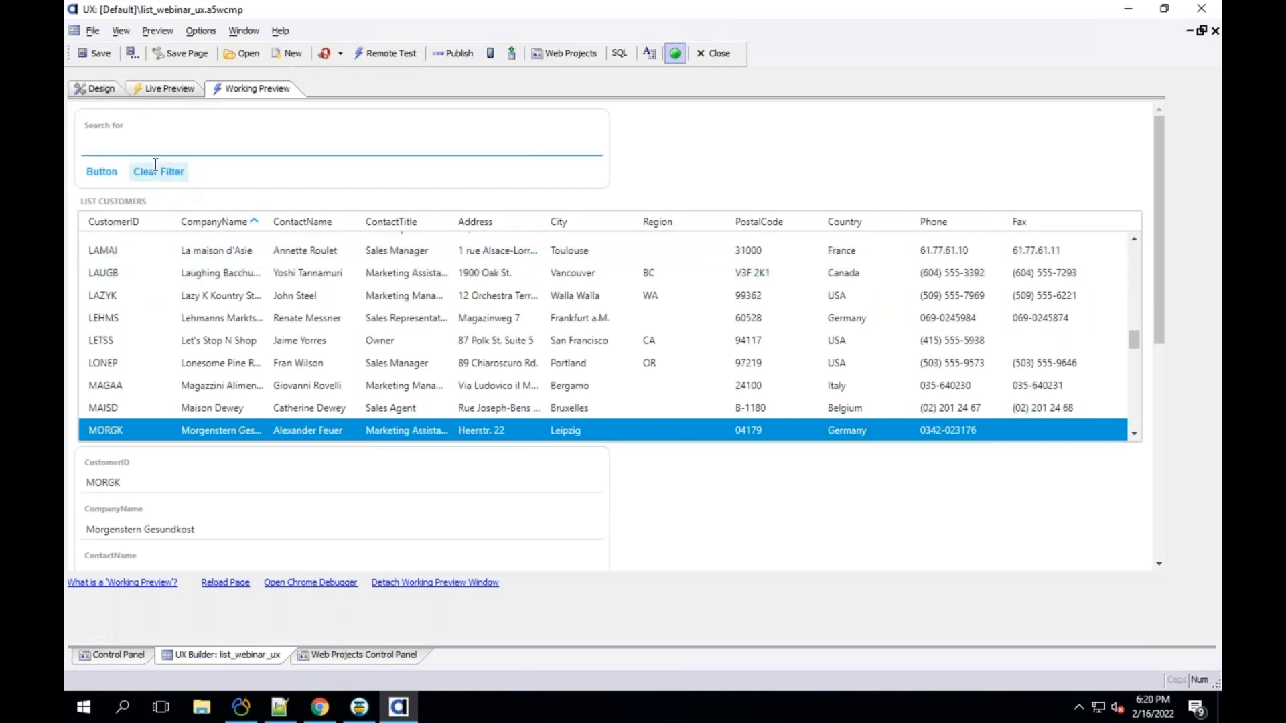
{"action": "left_click", "coordinate": [139, 132]}
{"action": "type", "text": "lamai"}
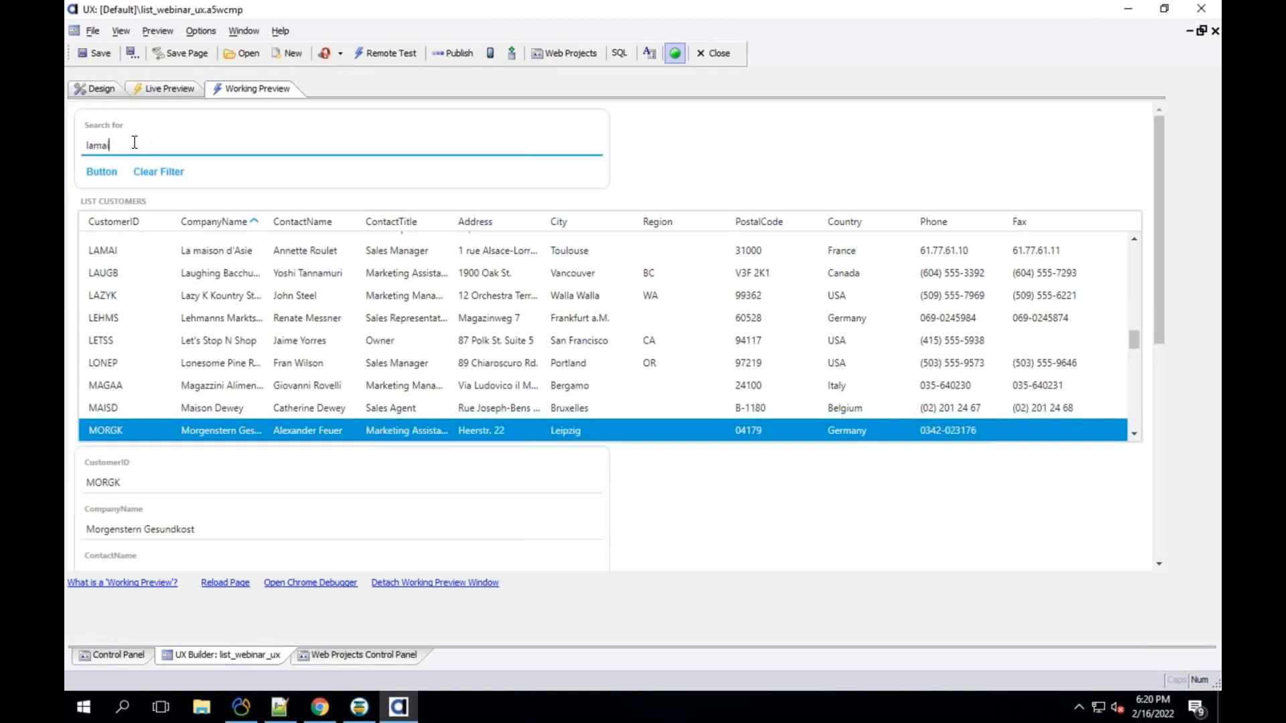
{"action": "left_click", "coordinate": [87, 167]}
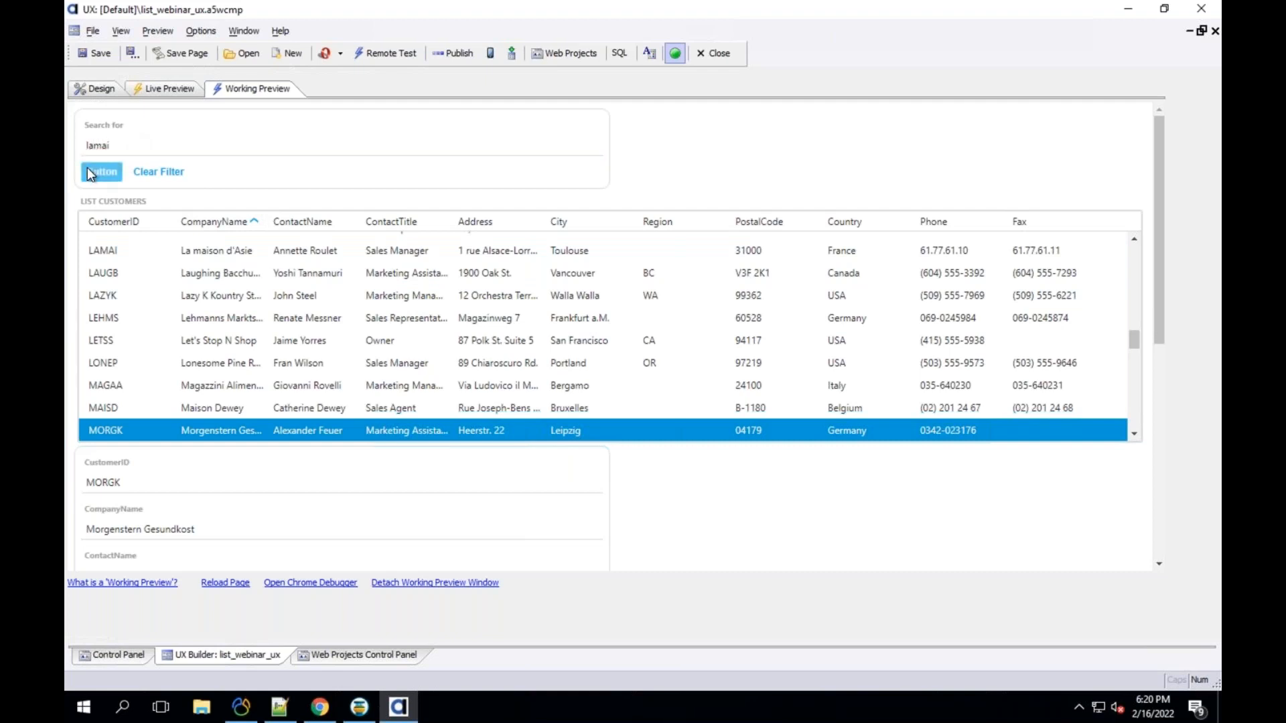
{"action": "left_click", "coordinate": [179, 173]}
Step: Select the Lazy K Kountry Store customer, append "Suite A" to its address in the detail view and save the record
{"action": "left_click_drag", "start_coordinate": [1161, 195], "coordinate": [1162, 232]}
{"action": "left_click", "coordinate": [261, 217]}
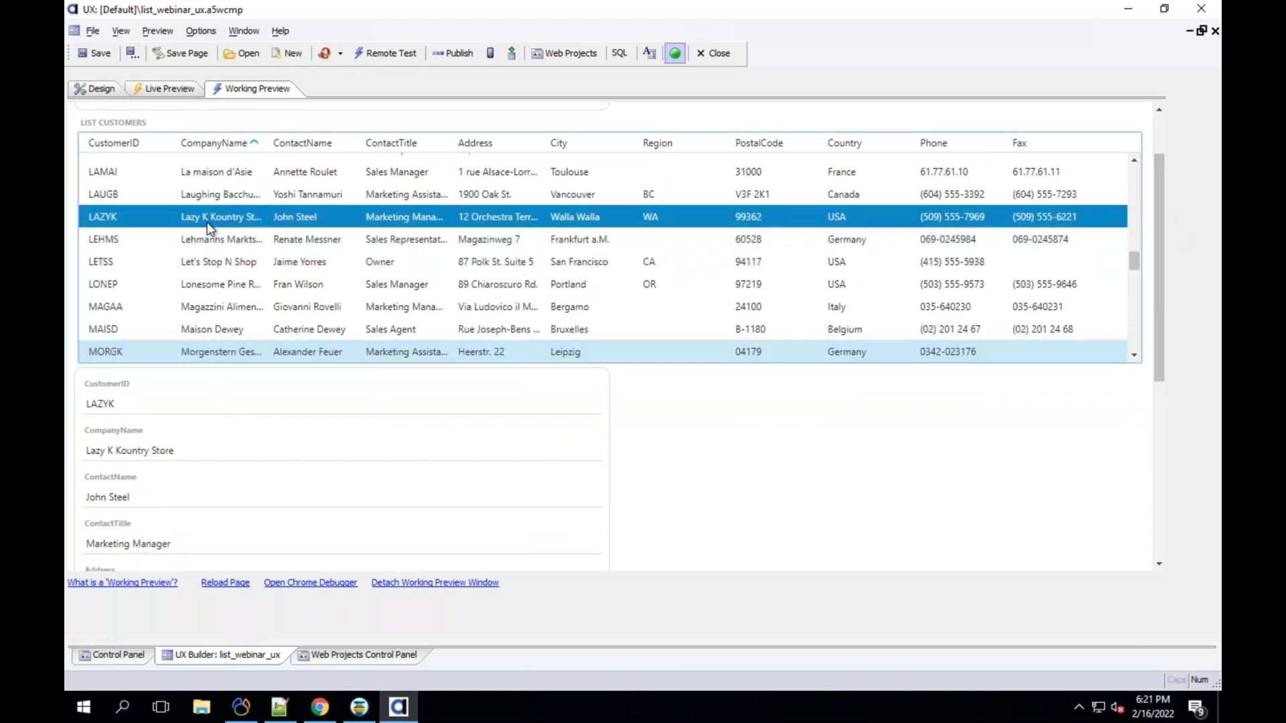
{"action": "left_click_drag", "start_coordinate": [1157, 266], "coordinate": [1166, 373]}
{"action": "scroll", "coordinate": [1167, 373], "scroll_direction": "down", "scroll_amount": 3}
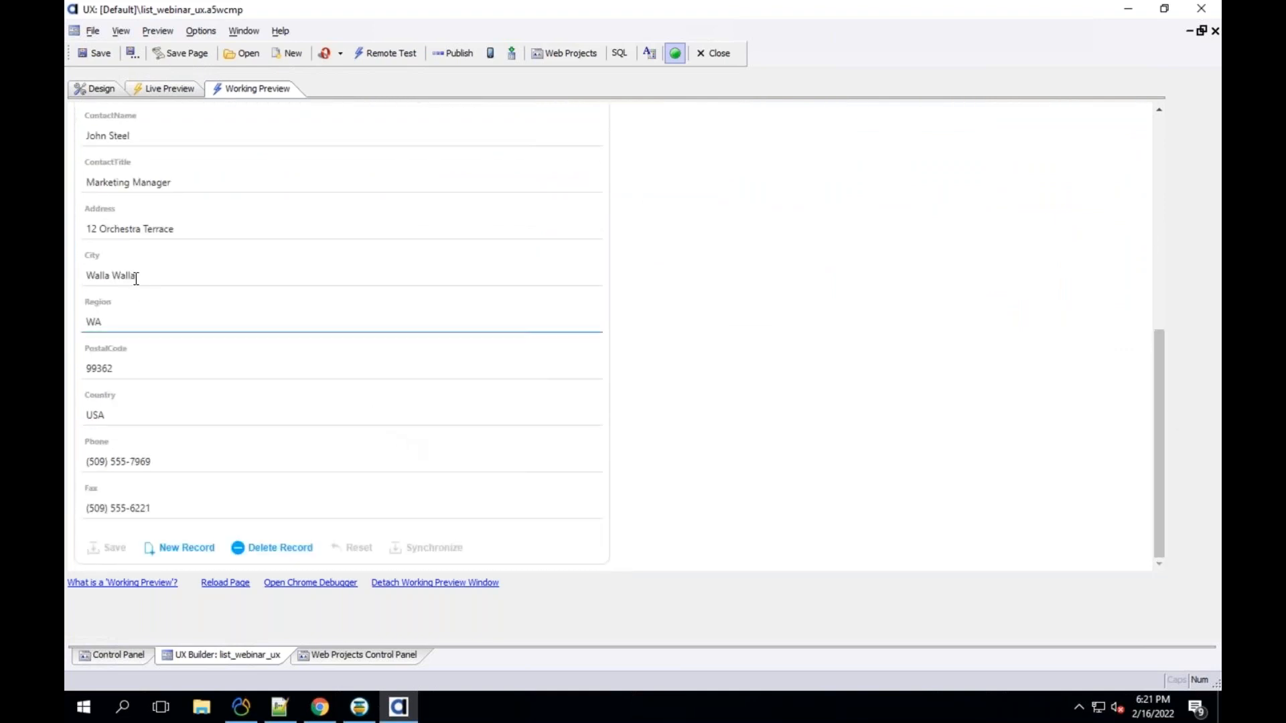
{"action": "left_click", "coordinate": [209, 229]}
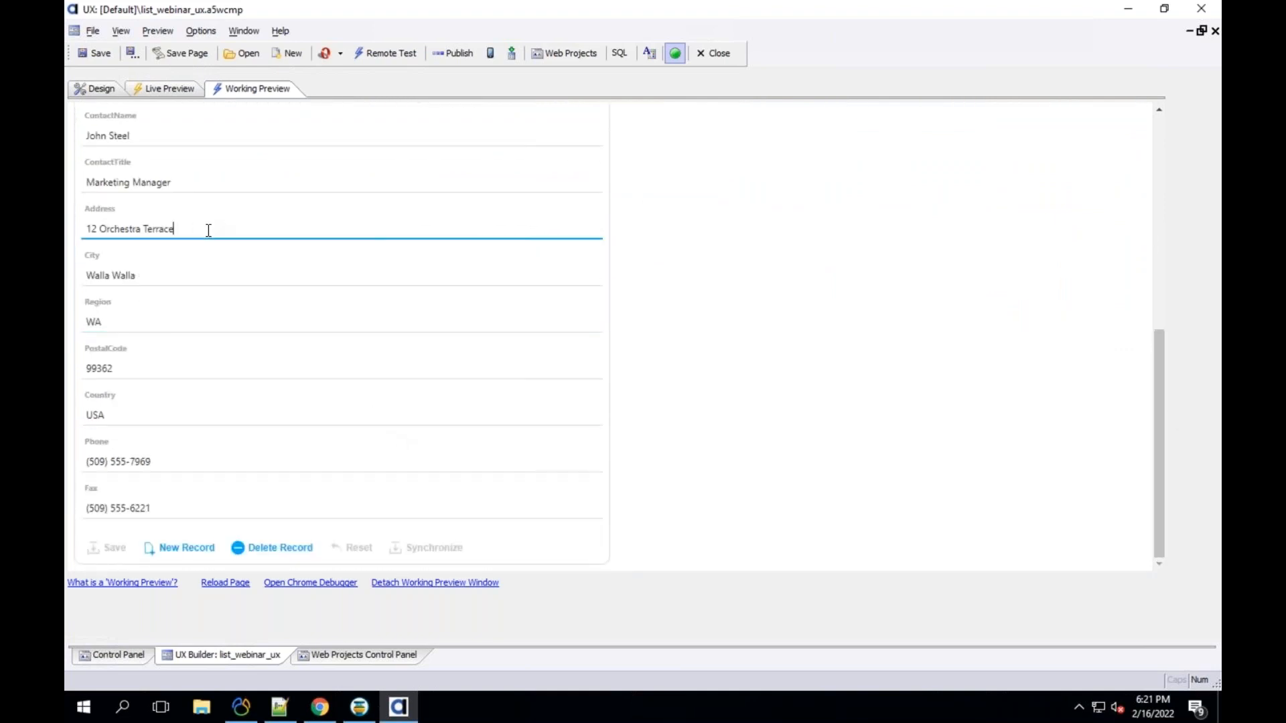
{"action": "type", "text": "Suite A"}
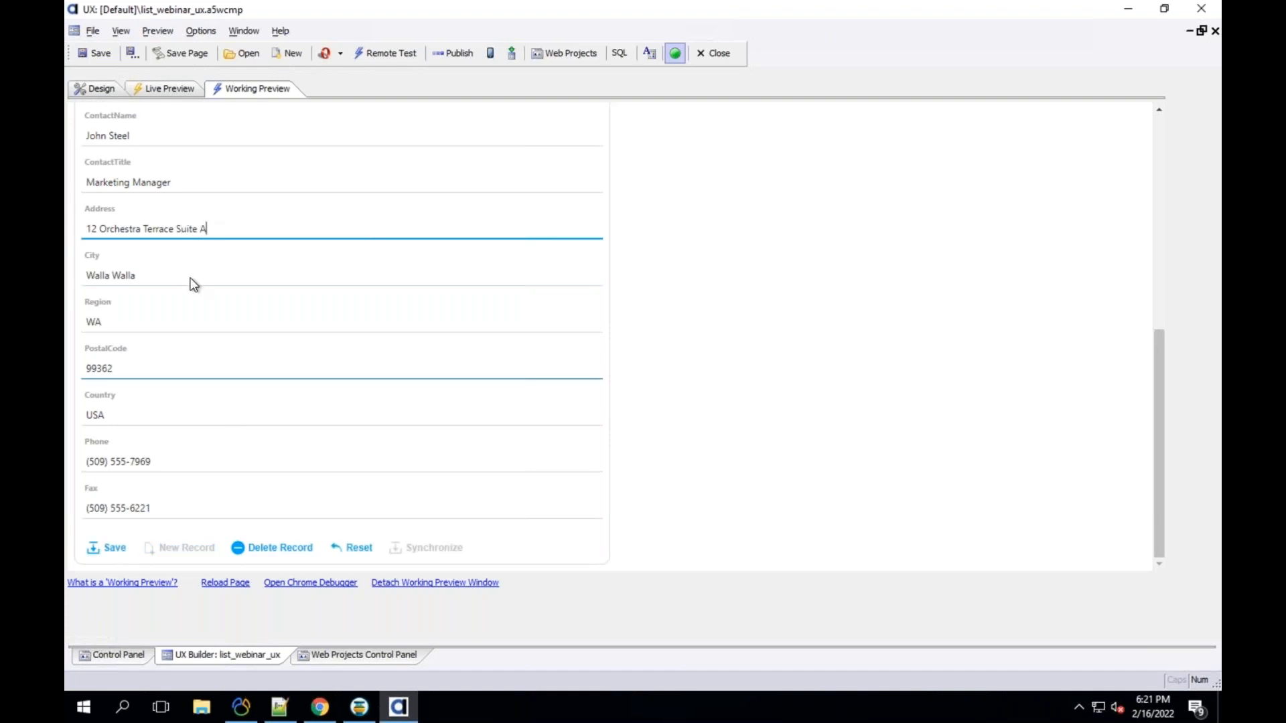
{"action": "left_click", "coordinate": [107, 548]}
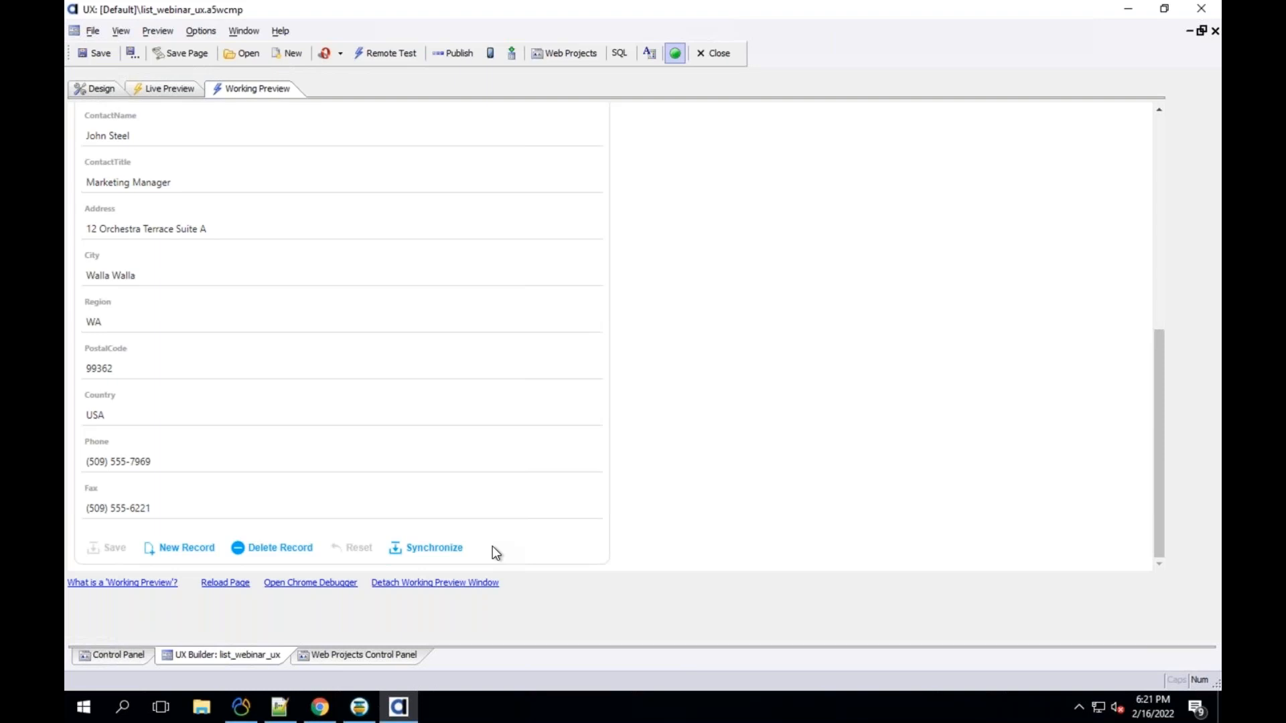
Step: Check the edited customer's row for its change marker, synchronize the local edit to the server and recheck the row
{"action": "left_click_drag", "start_coordinate": [1157, 352], "coordinate": [1158, 122]}
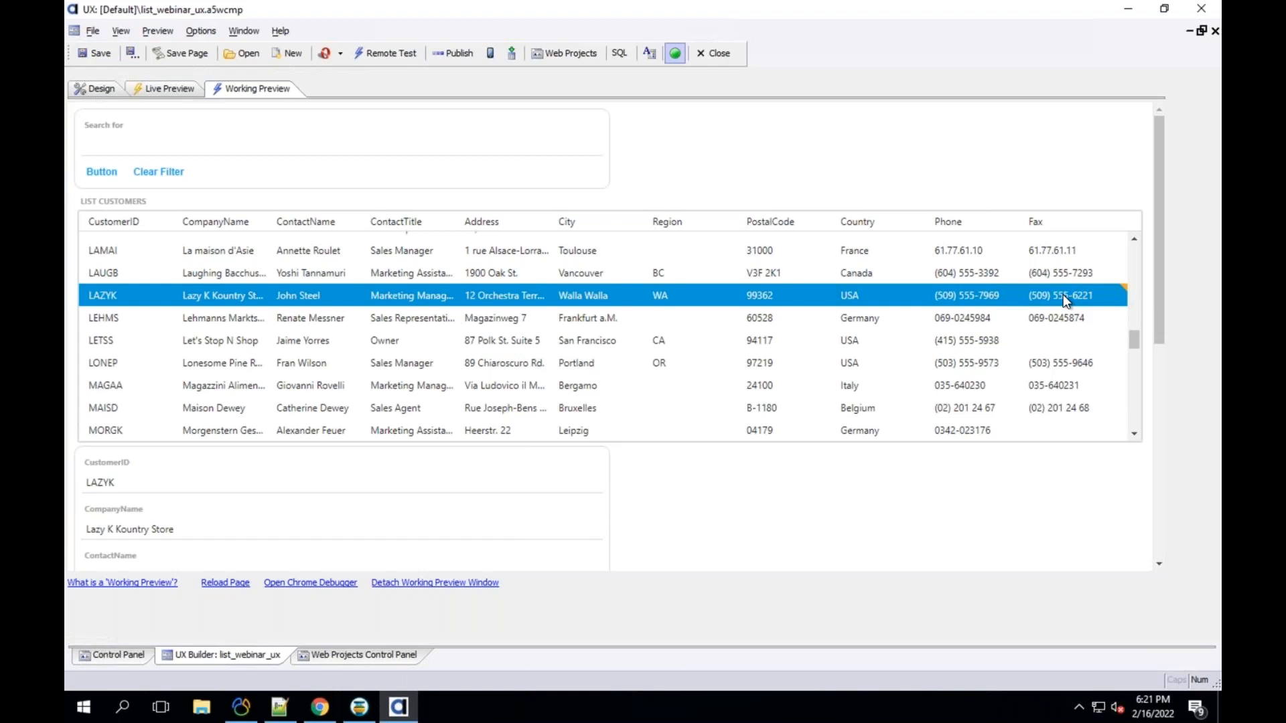
{"action": "left_click", "coordinate": [609, 345]}
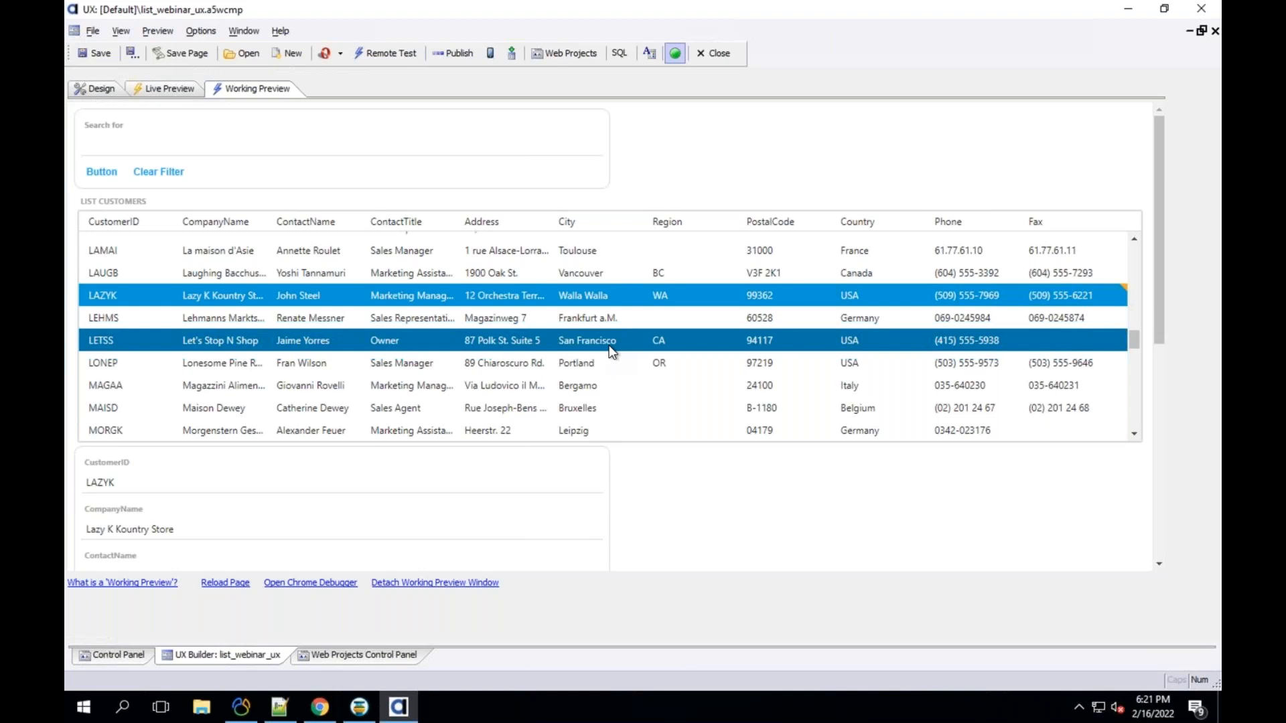
{"action": "scroll", "coordinate": [663, 509], "scroll_direction": "down", "scroll_amount": 6}
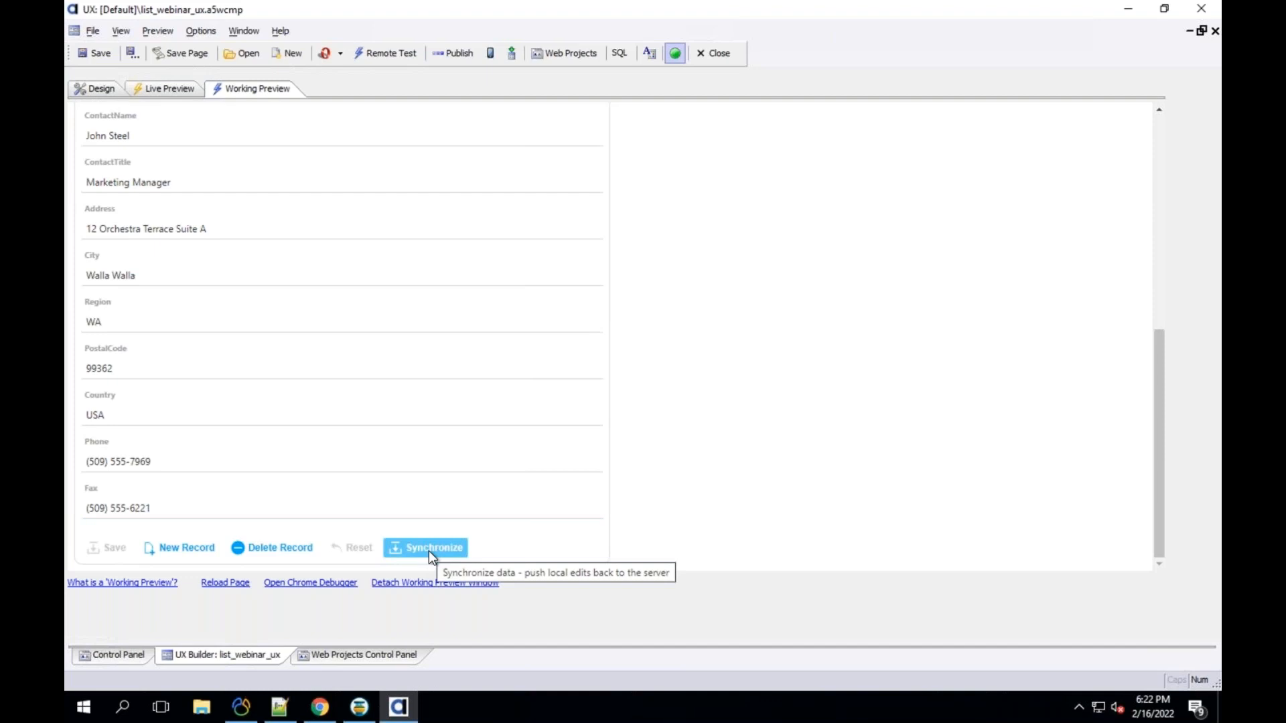
{"action": "left_click", "coordinate": [429, 552]}
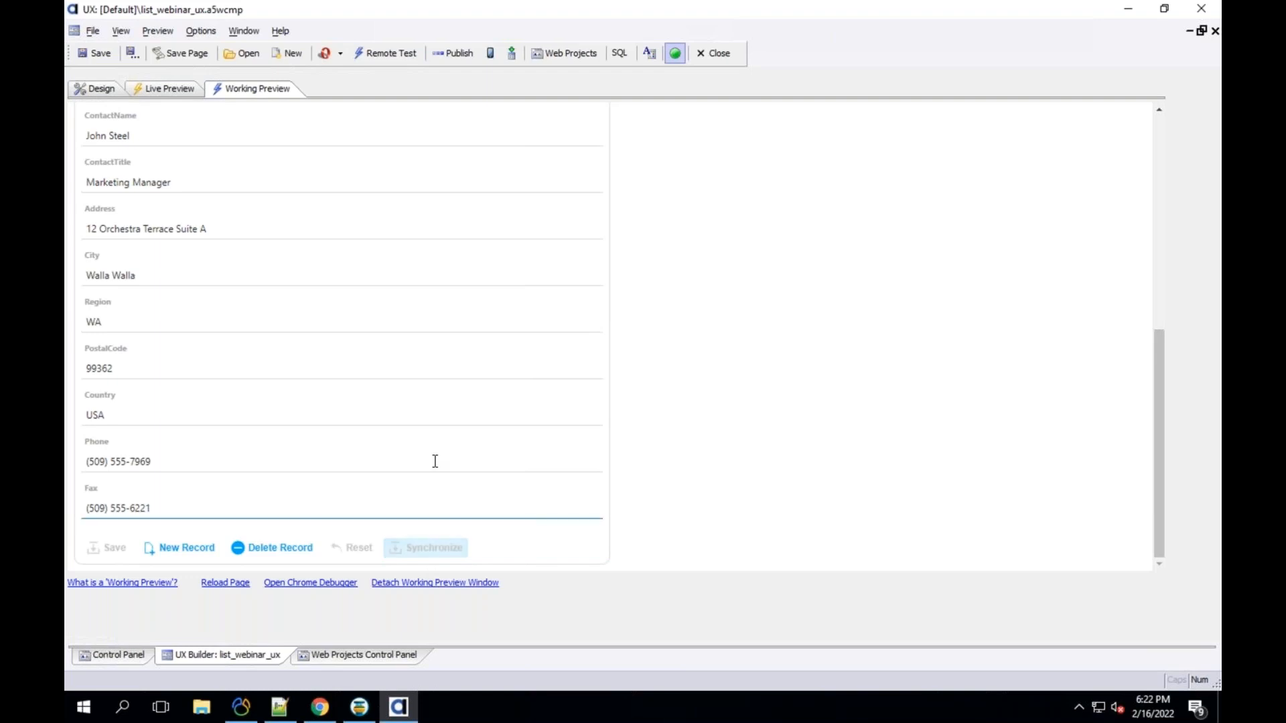
{"action": "left_click", "coordinate": [1157, 195]}
{"action": "left_click", "coordinate": [1166, 397]}
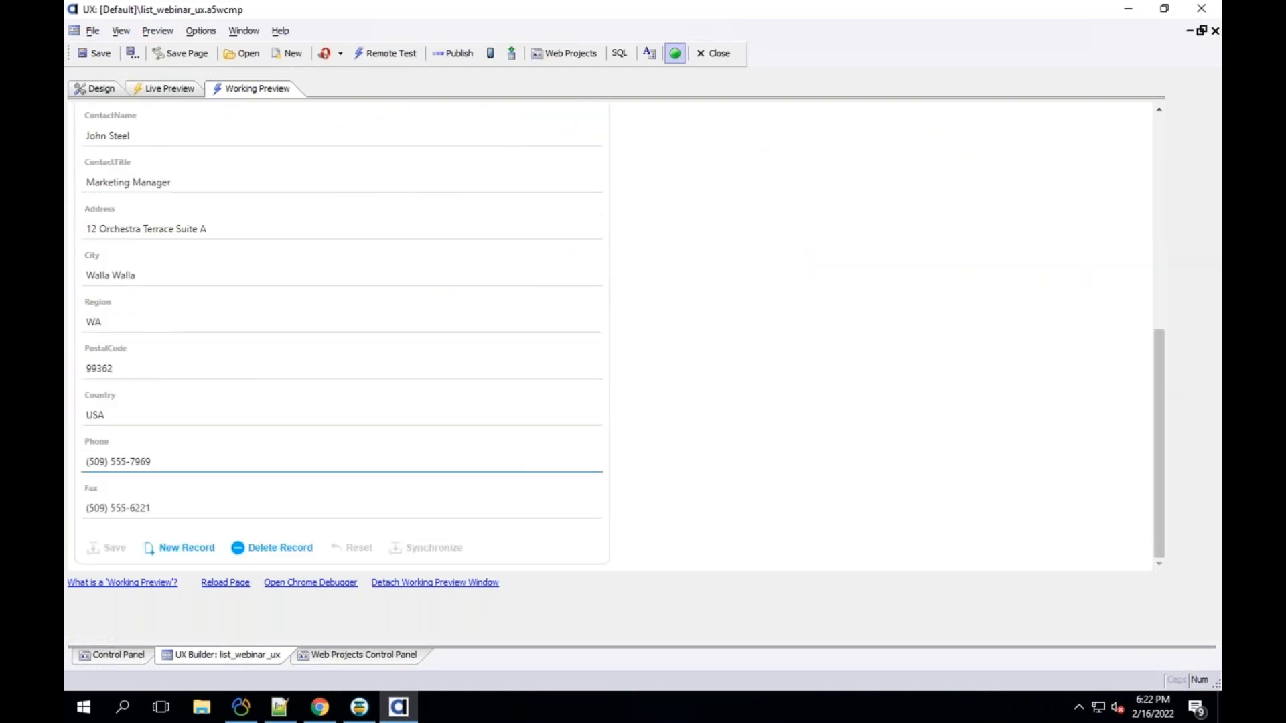
{"action": "left_click", "coordinate": [1156, 135]}
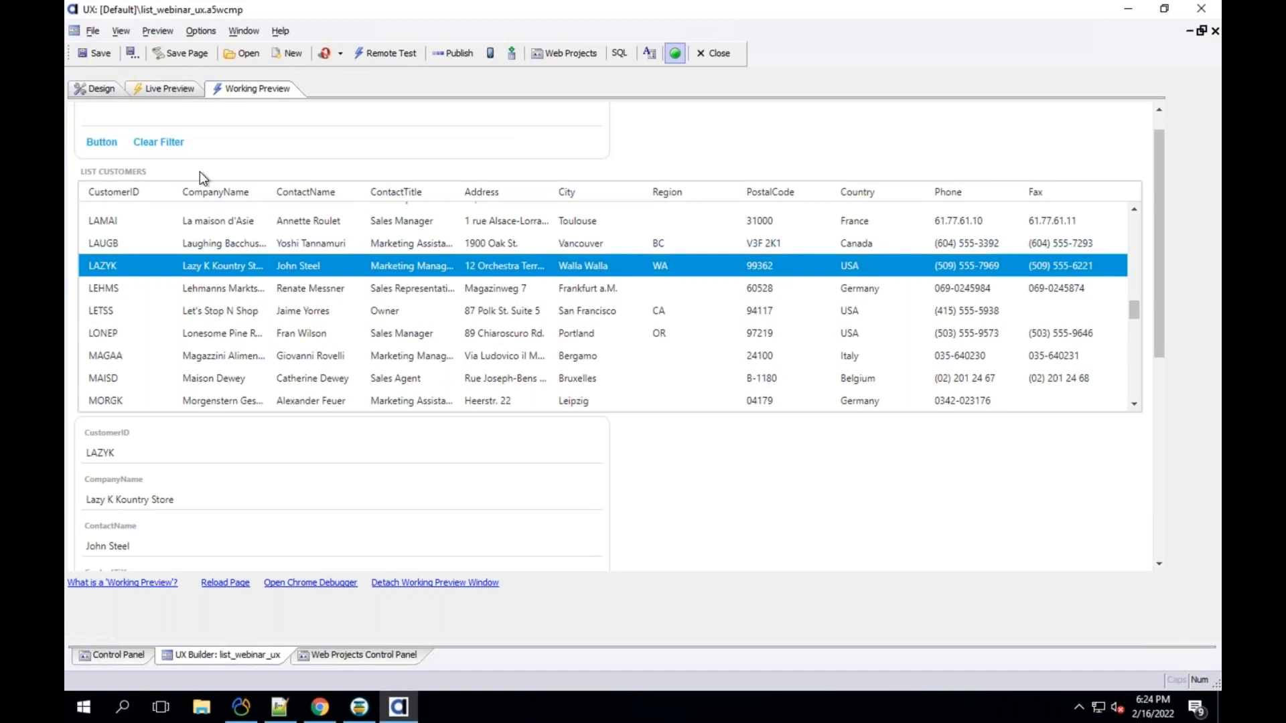
Step: Return to the component's control design and open the List Builder for the LIST_CUSTOMERS control
{"action": "left_click", "coordinate": [102, 90]}
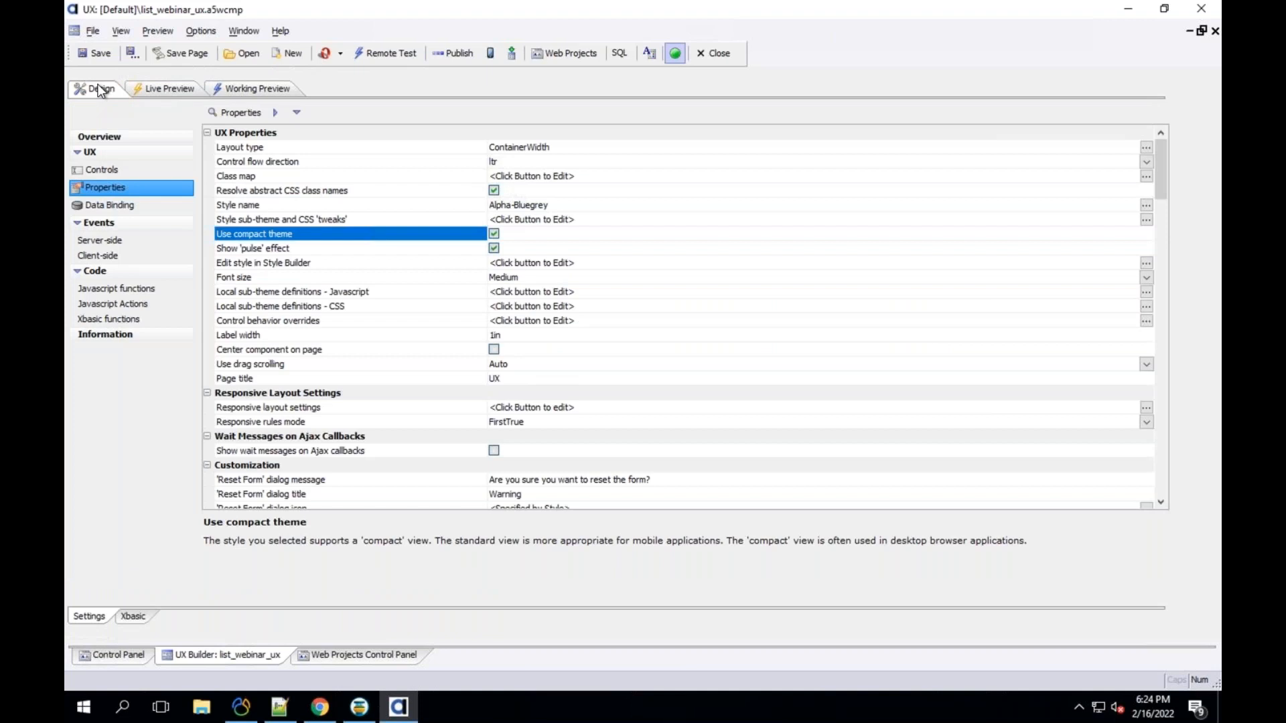
{"action": "left_click", "coordinate": [110, 169]}
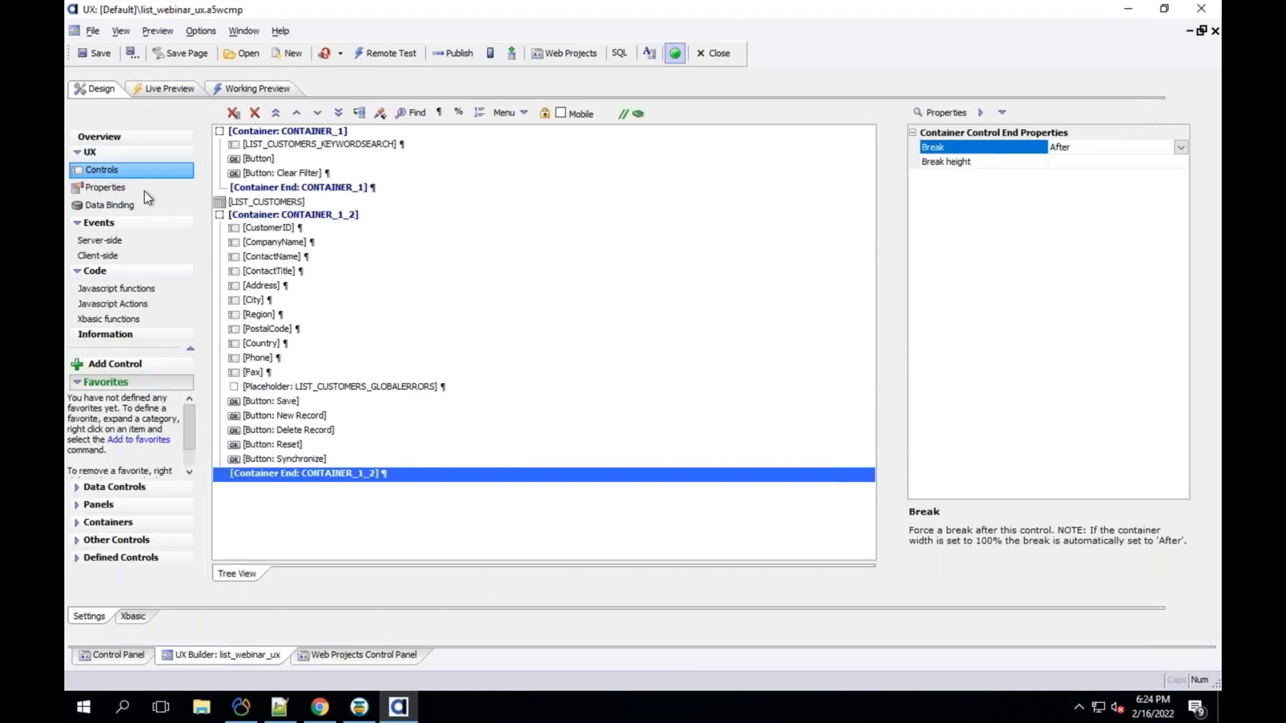
{"action": "left_click", "coordinate": [272, 206]}
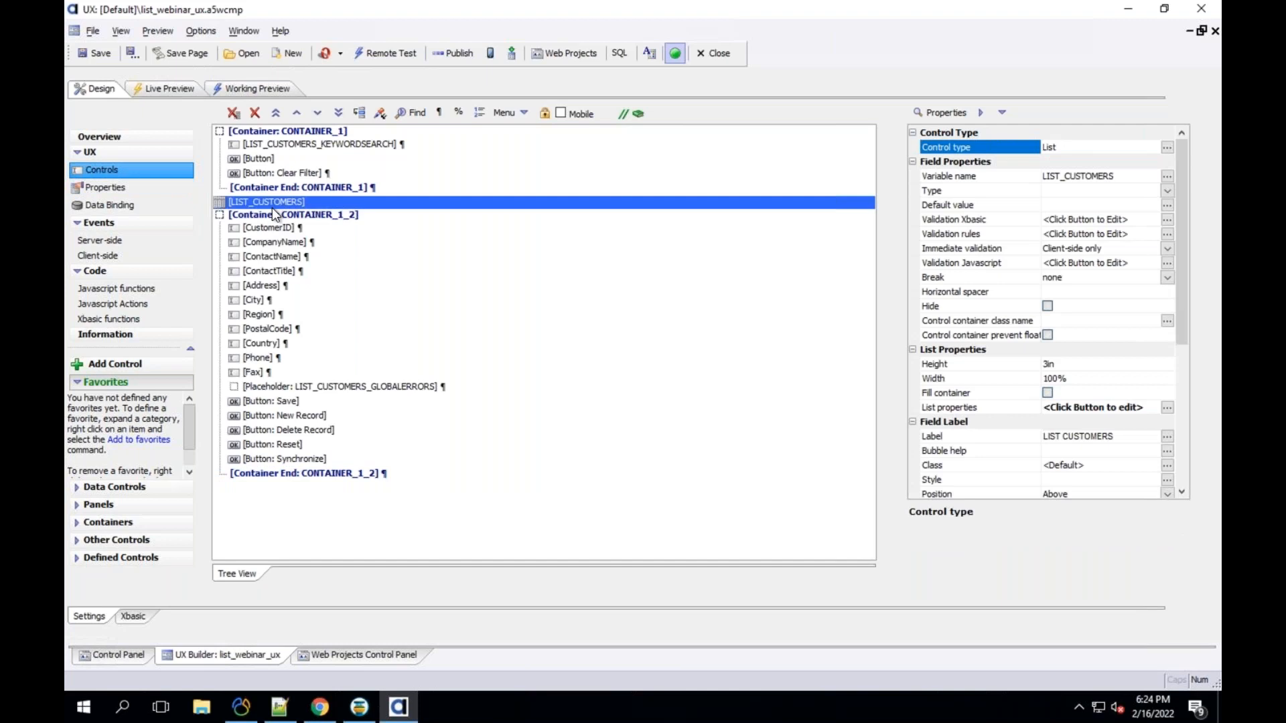
{"action": "double_click", "coordinate": [272, 208]}
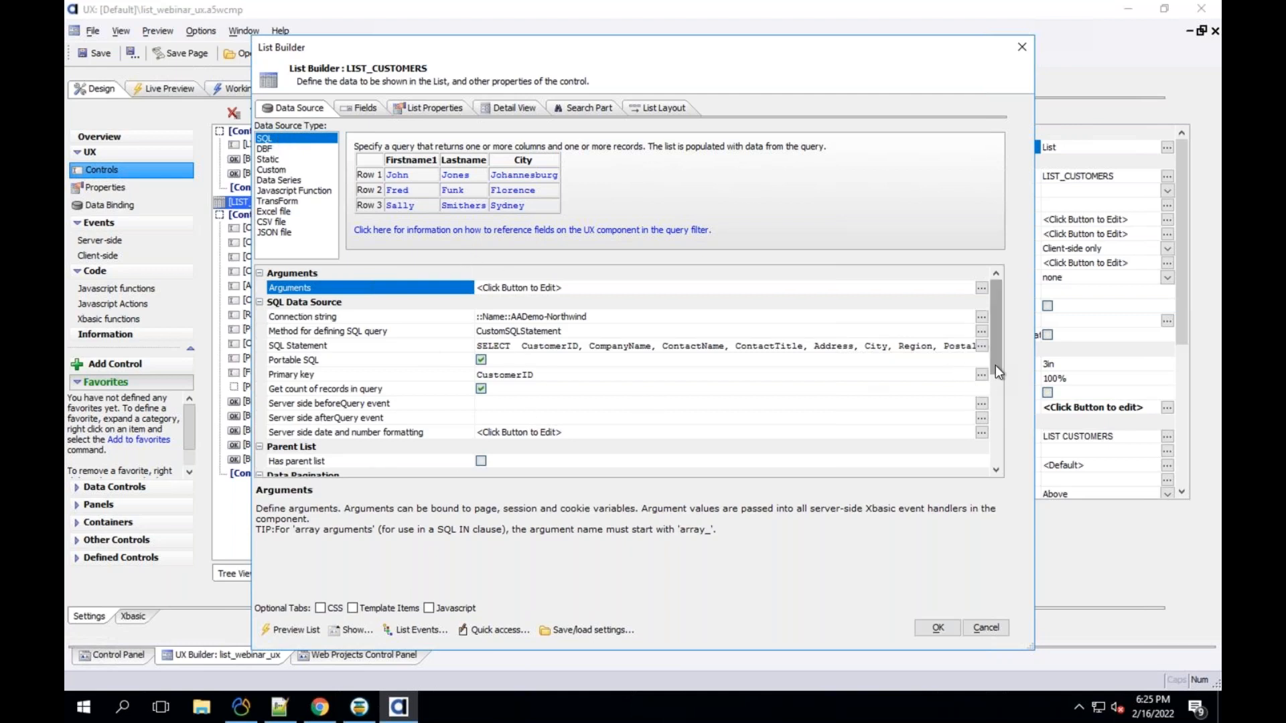
Step: Review the list's SQL data source settings, from the connection and SQL statement to the parent list, pagination and return value options
{"action": "scroll", "coordinate": [995, 360], "scroll_direction": "down", "scroll_amount": 1}
{"action": "scroll", "coordinate": [999, 345], "scroll_direction": "up", "scroll_amount": 1}
{"action": "left_click_drag", "start_coordinate": [1002, 304], "coordinate": [1011, 366]}
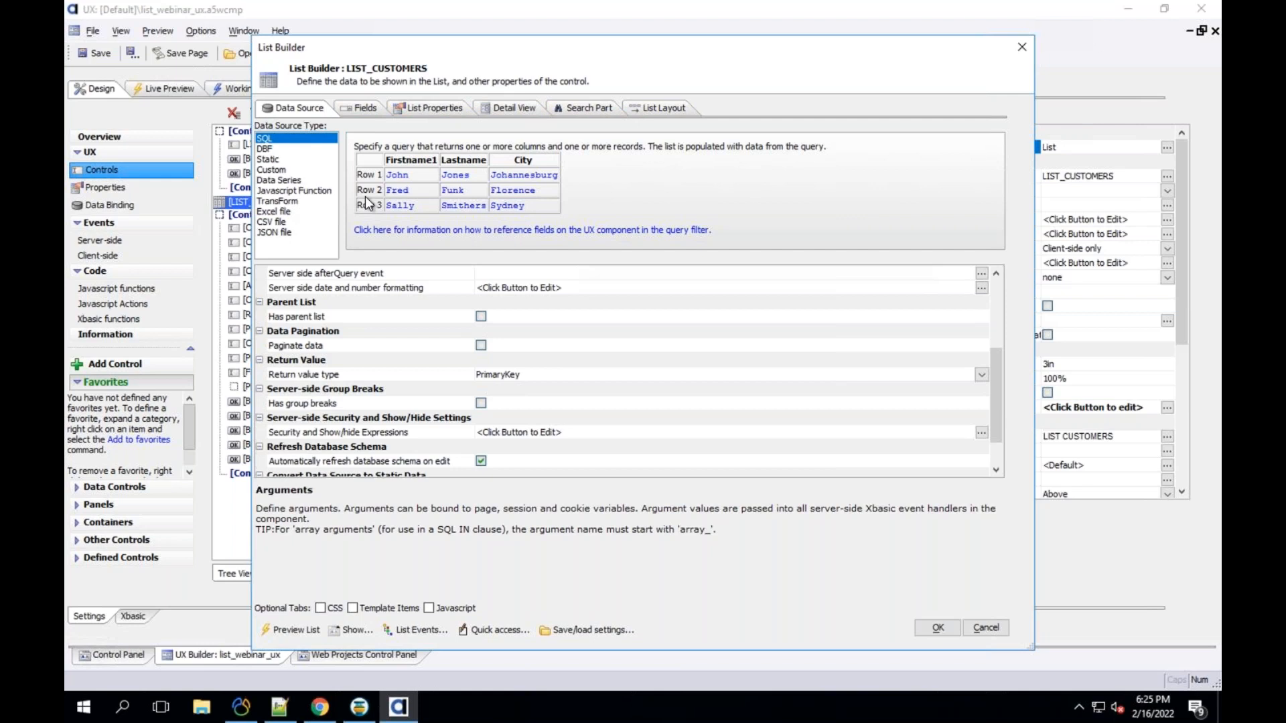
{"action": "left_click", "coordinate": [361, 108]}
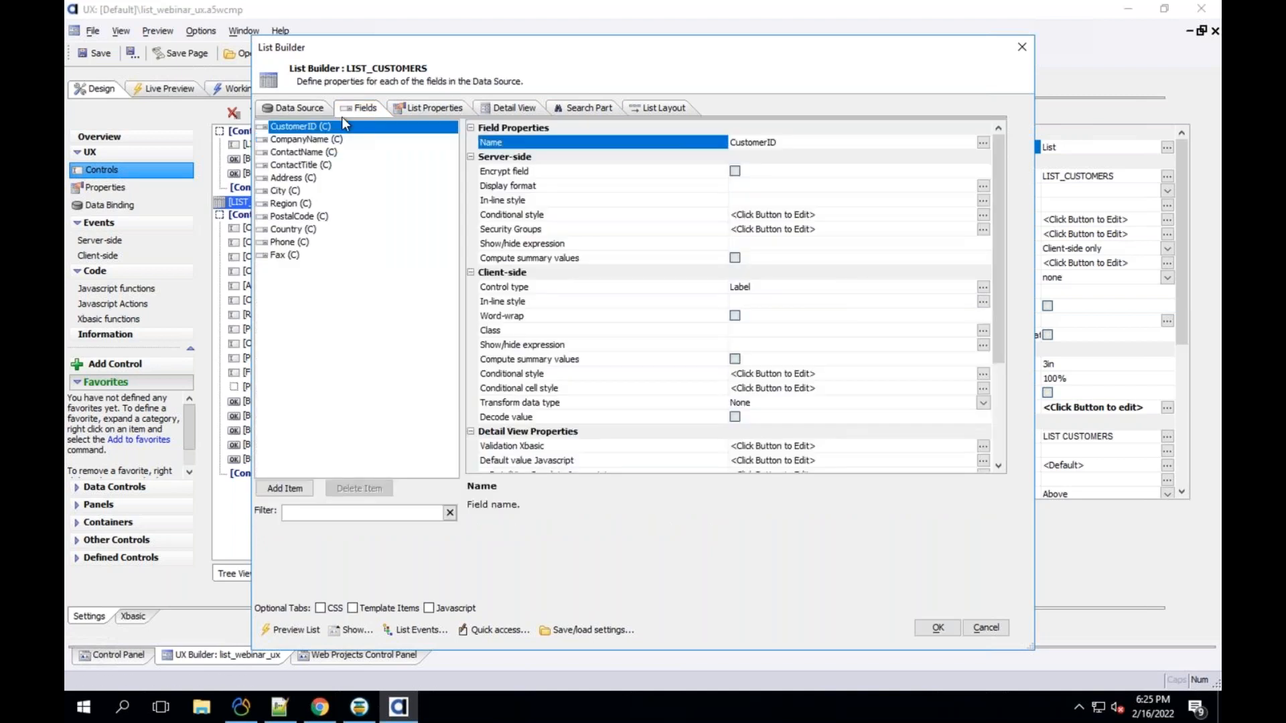
{"action": "left_click", "coordinate": [288, 110]}
{"action": "scroll", "coordinate": [376, 327], "scroll_direction": "up", "scroll_amount": 3}
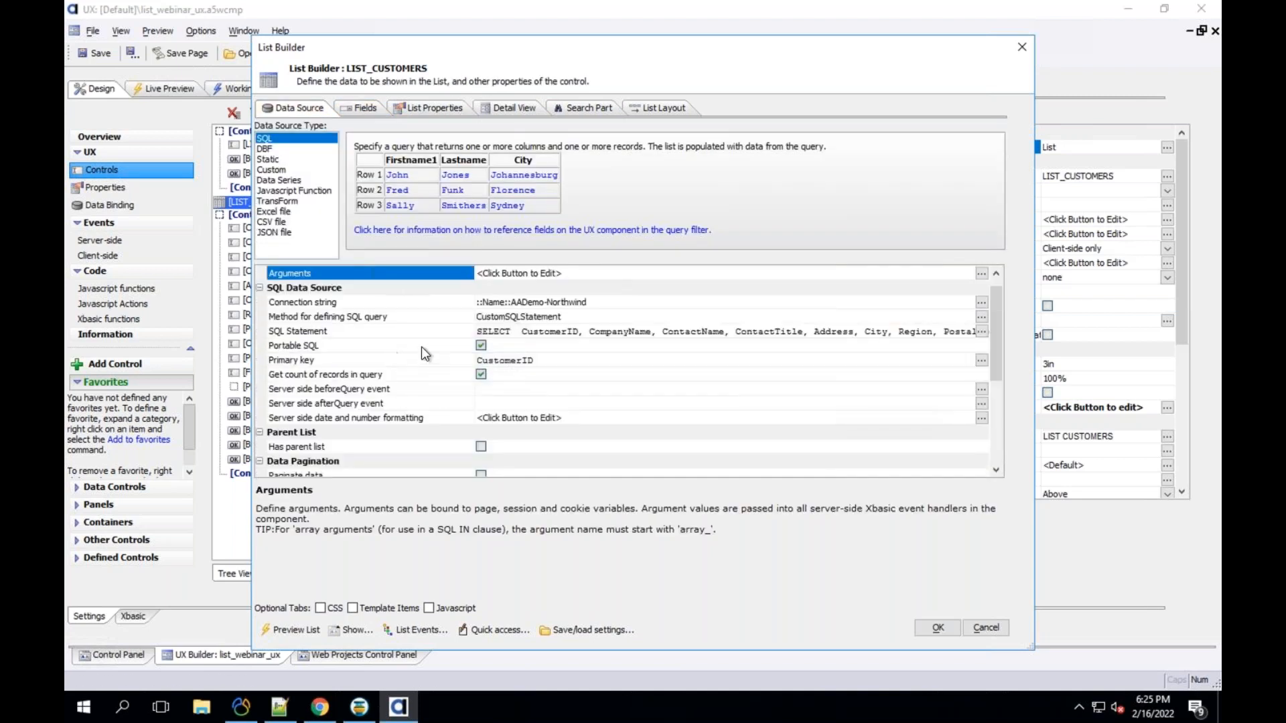
{"action": "scroll", "coordinate": [421, 347], "scroll_direction": "up", "scroll_amount": 1}
{"action": "left_click", "coordinate": [529, 348]}
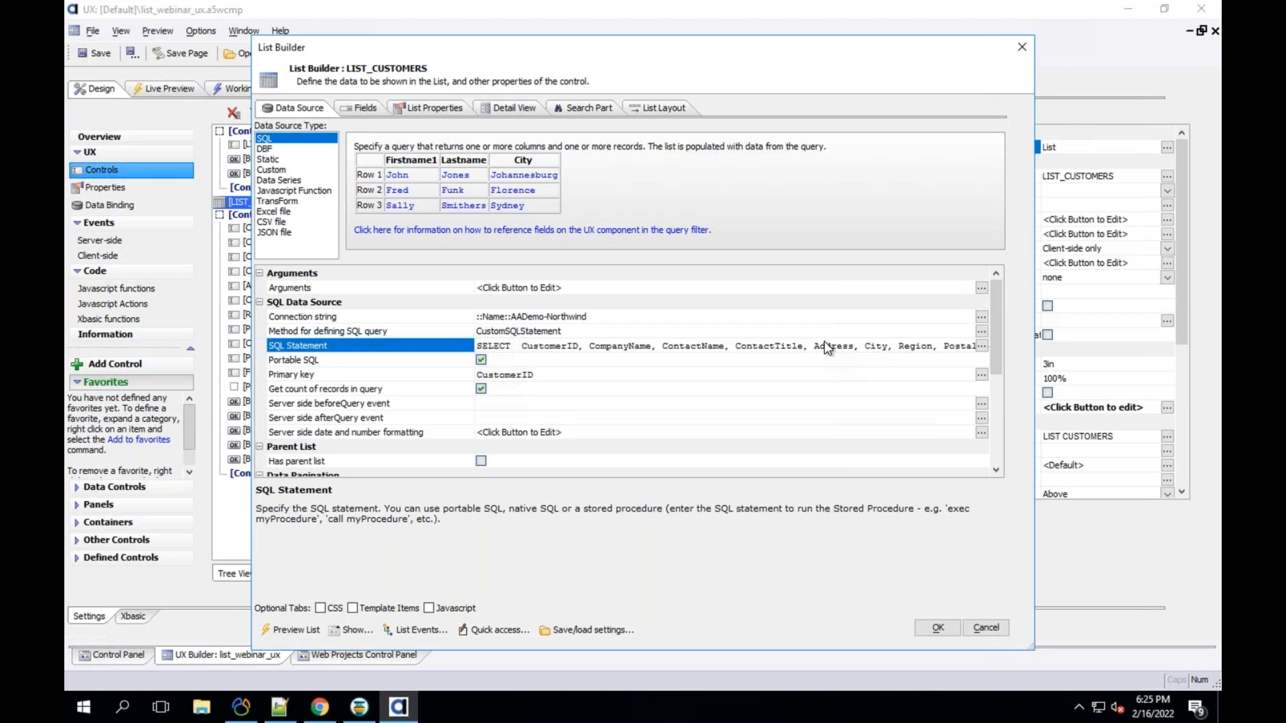
Step: Look through the list's fields from CustomerID to Fax, examining the encryption and display format properties
{"action": "left_click", "coordinate": [358, 108]}
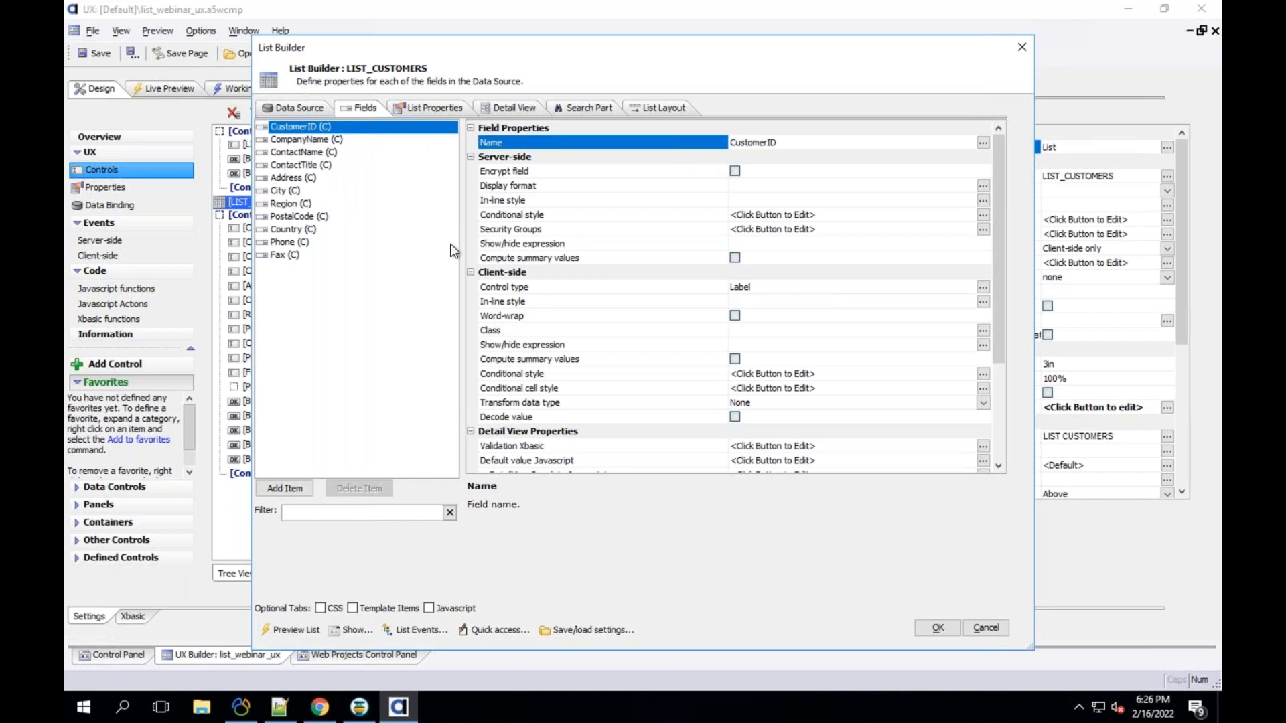
{"action": "left_click", "coordinate": [301, 142]}
{"action": "left_click", "coordinate": [300, 154]}
{"action": "left_click", "coordinate": [299, 166]}
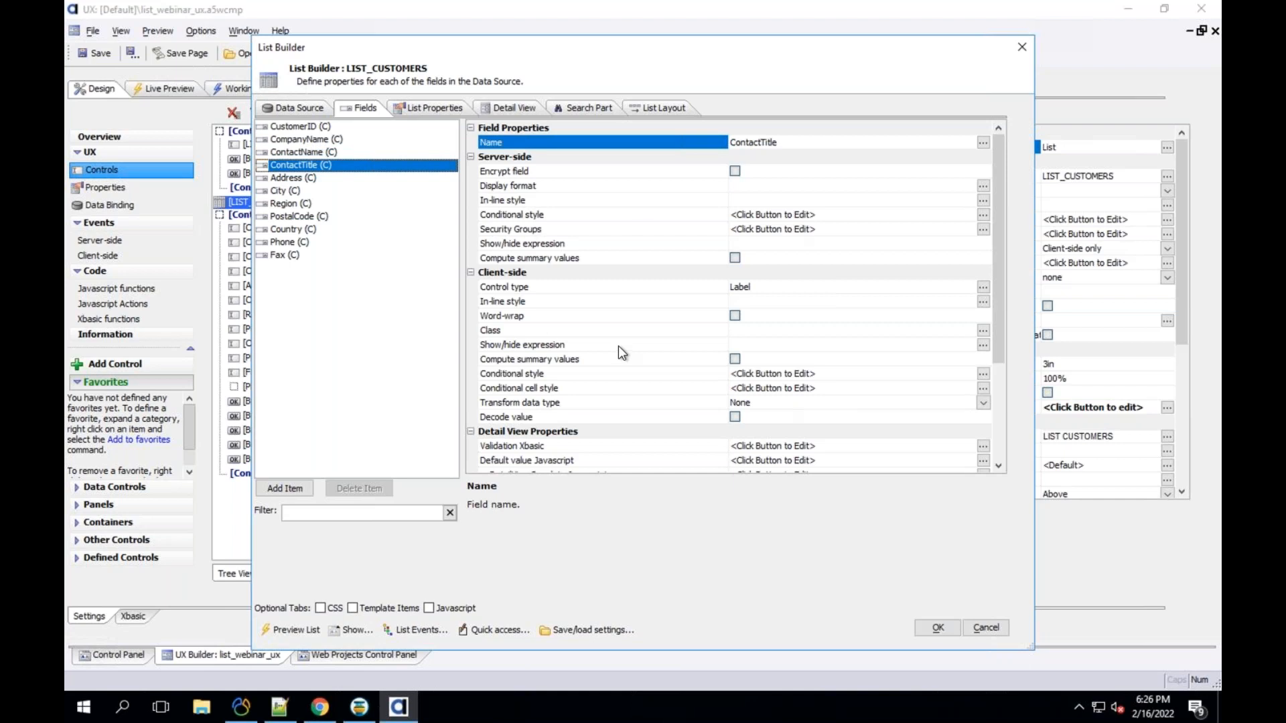
{"action": "left_click", "coordinate": [332, 127]}
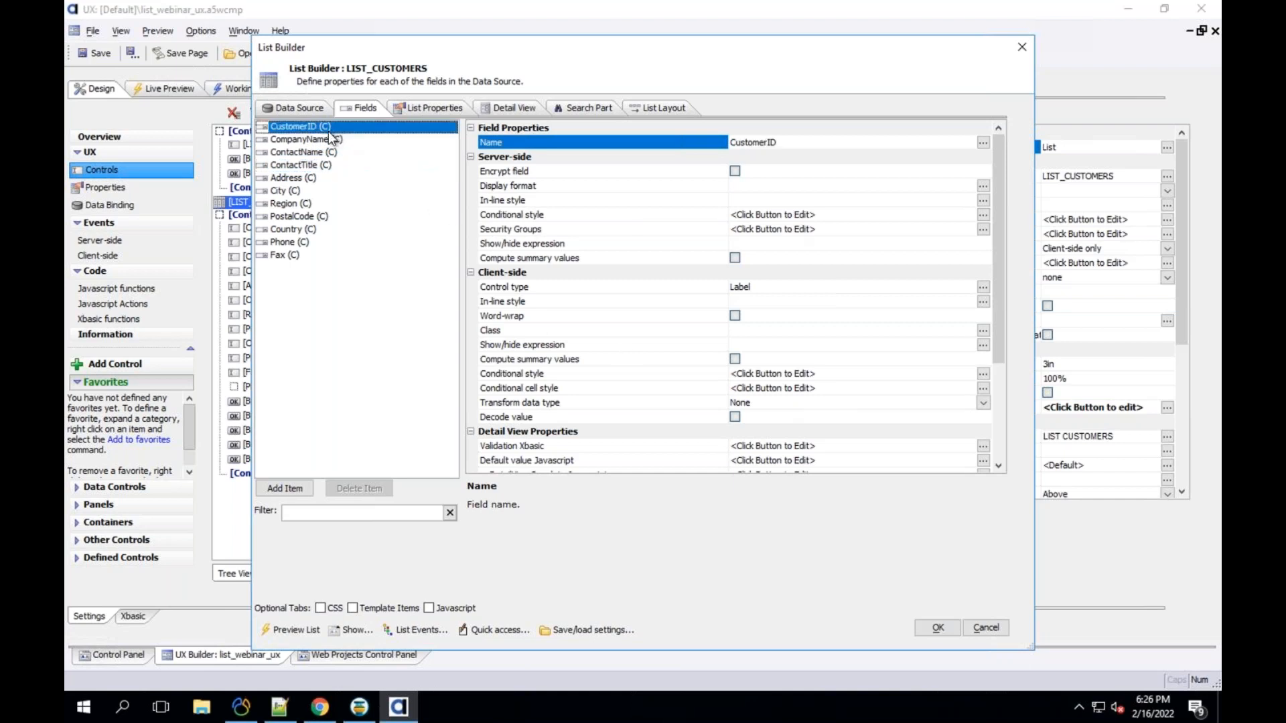
{"action": "left_click", "coordinate": [553, 176]}
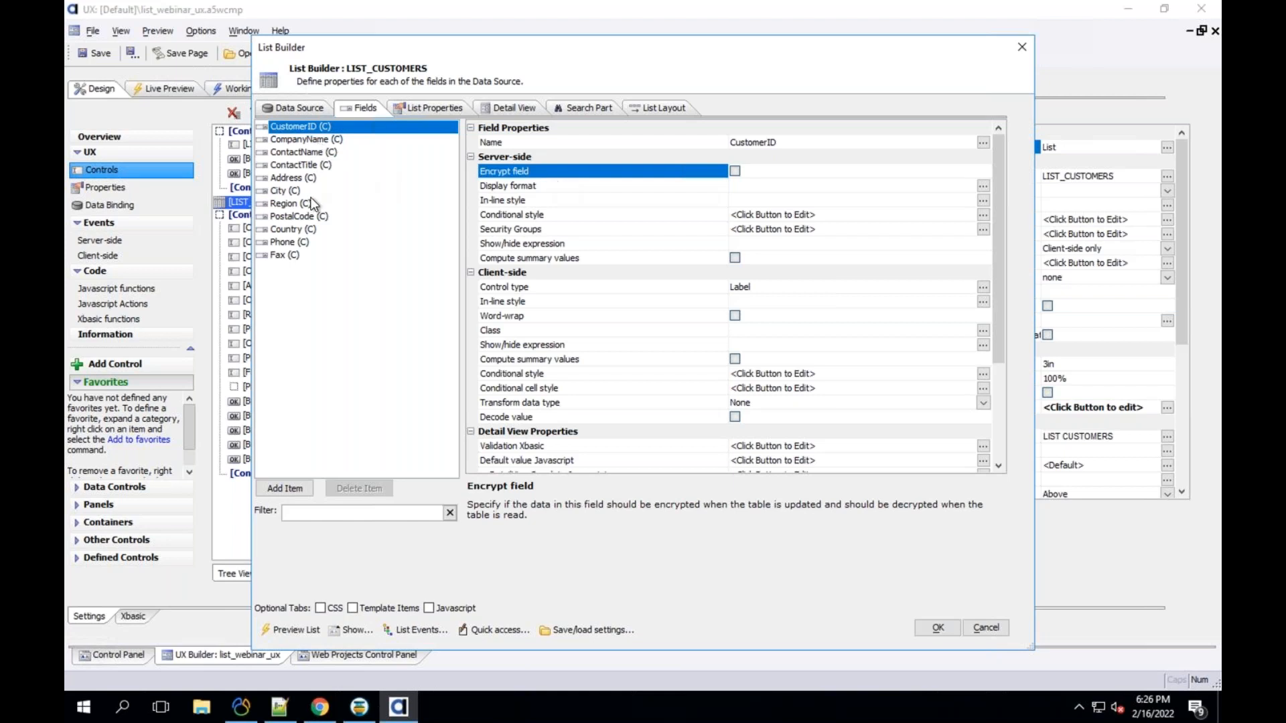
{"action": "left_click", "coordinate": [297, 255]}
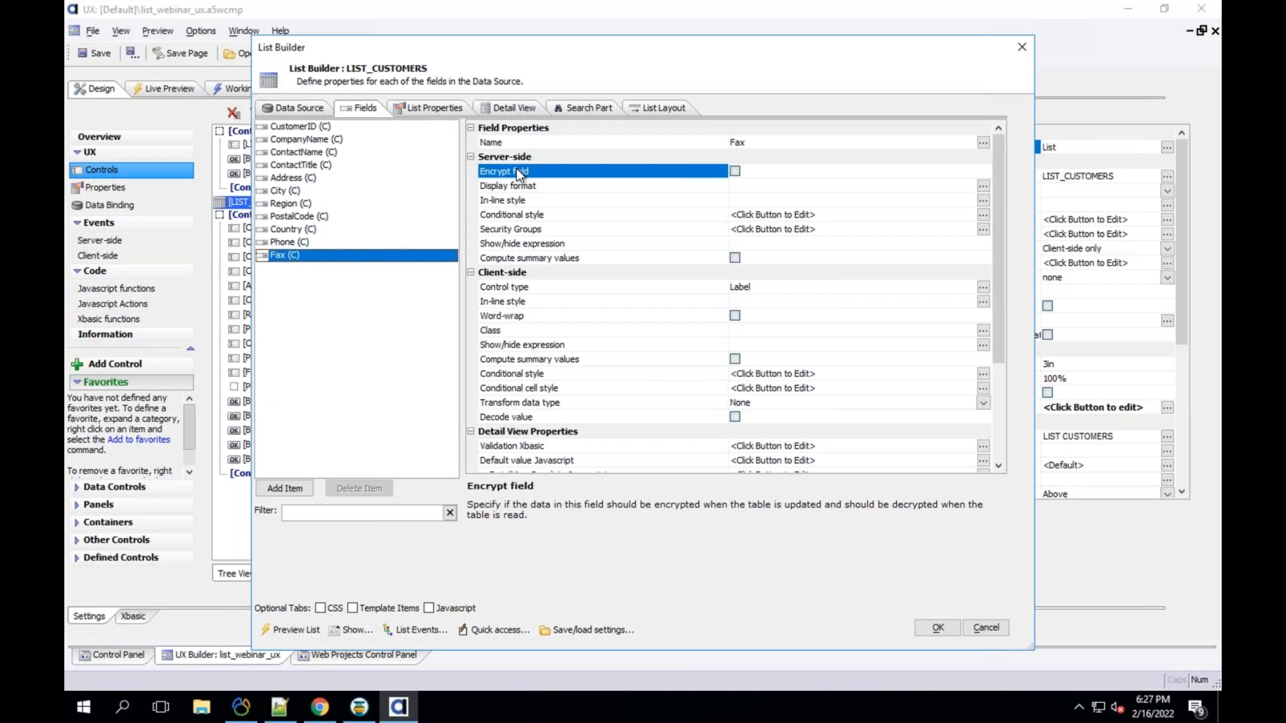
{"action": "left_click", "coordinate": [554, 185]}
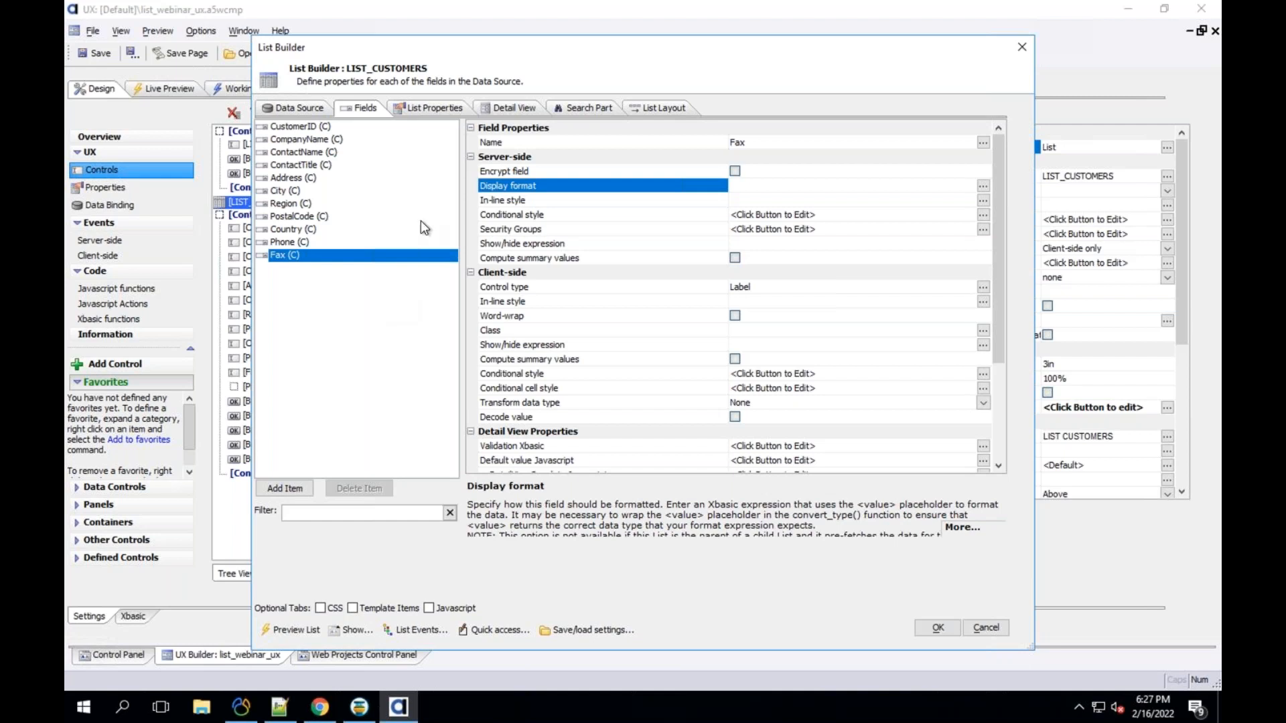
Step: Examine the list's general properties, including NULL selection, multi-select, NULL display text, pull-to-refresh, virtualization, client-side filtering and layout
{"action": "left_click", "coordinate": [432, 110]}
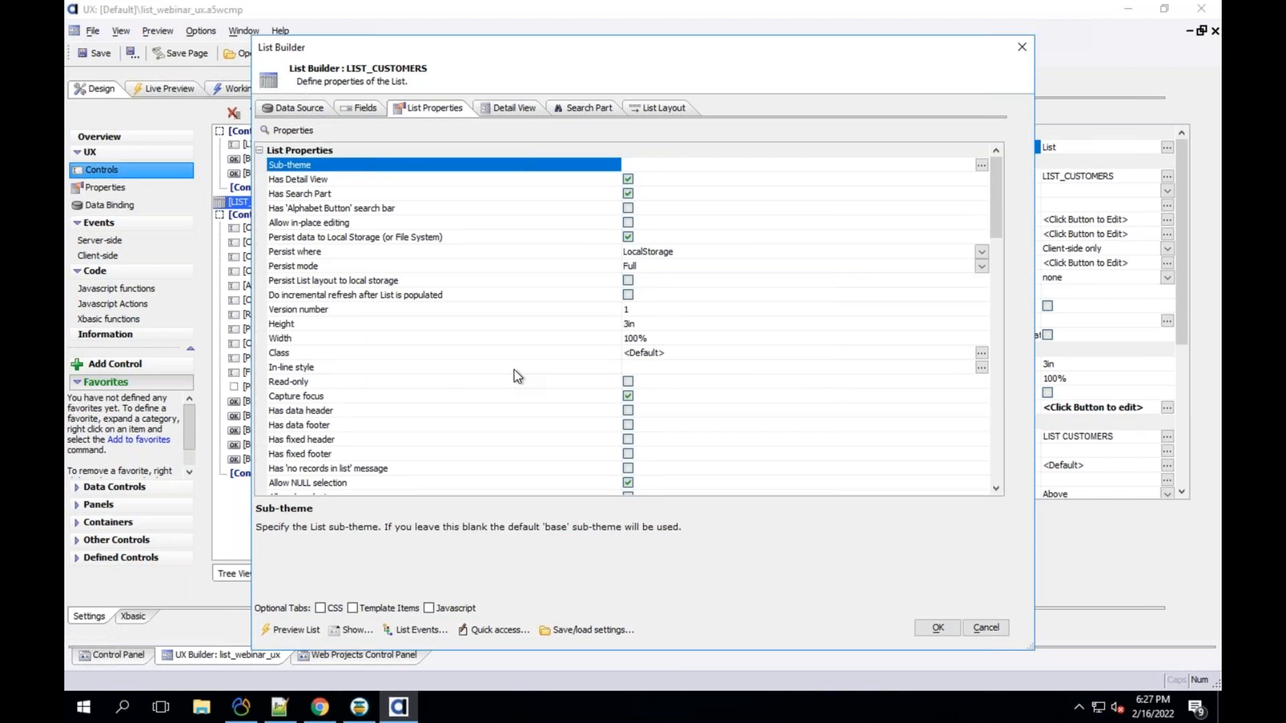
{"action": "scroll", "coordinate": [502, 385], "scroll_direction": "down", "scroll_amount": 1}
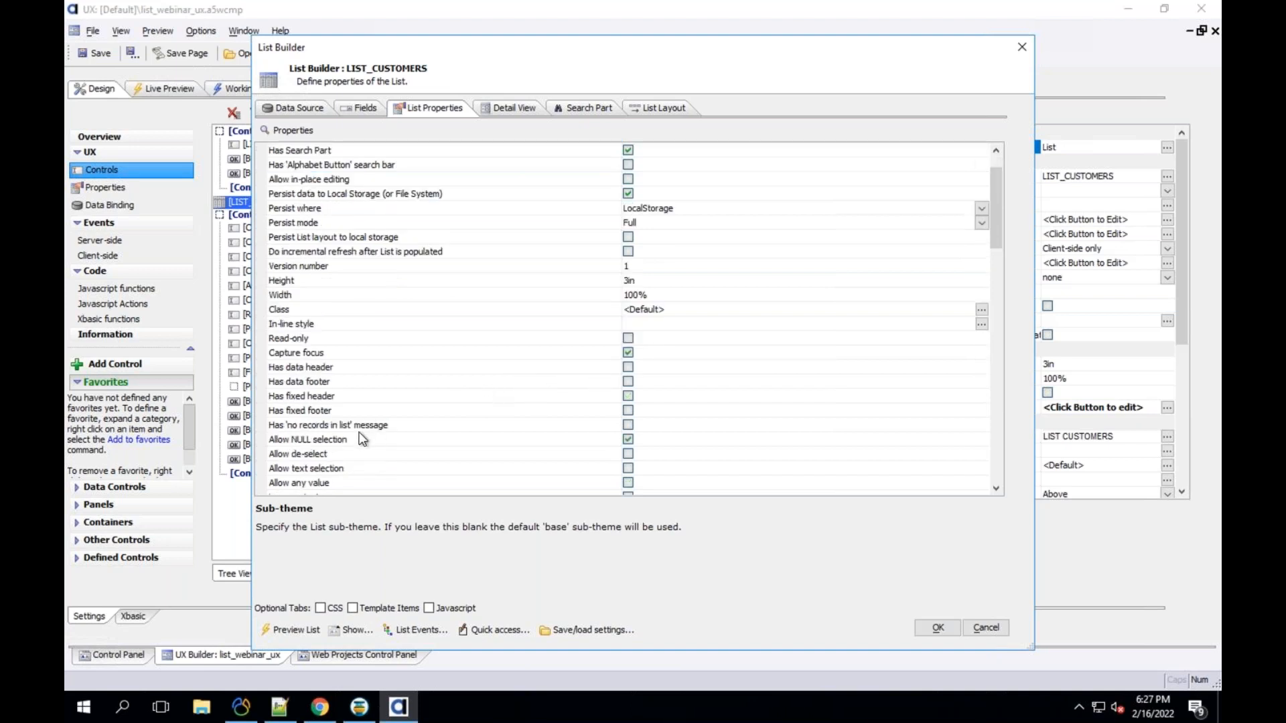
{"action": "left_click", "coordinate": [349, 454]}
{"action": "left_click", "coordinate": [428, 441]}
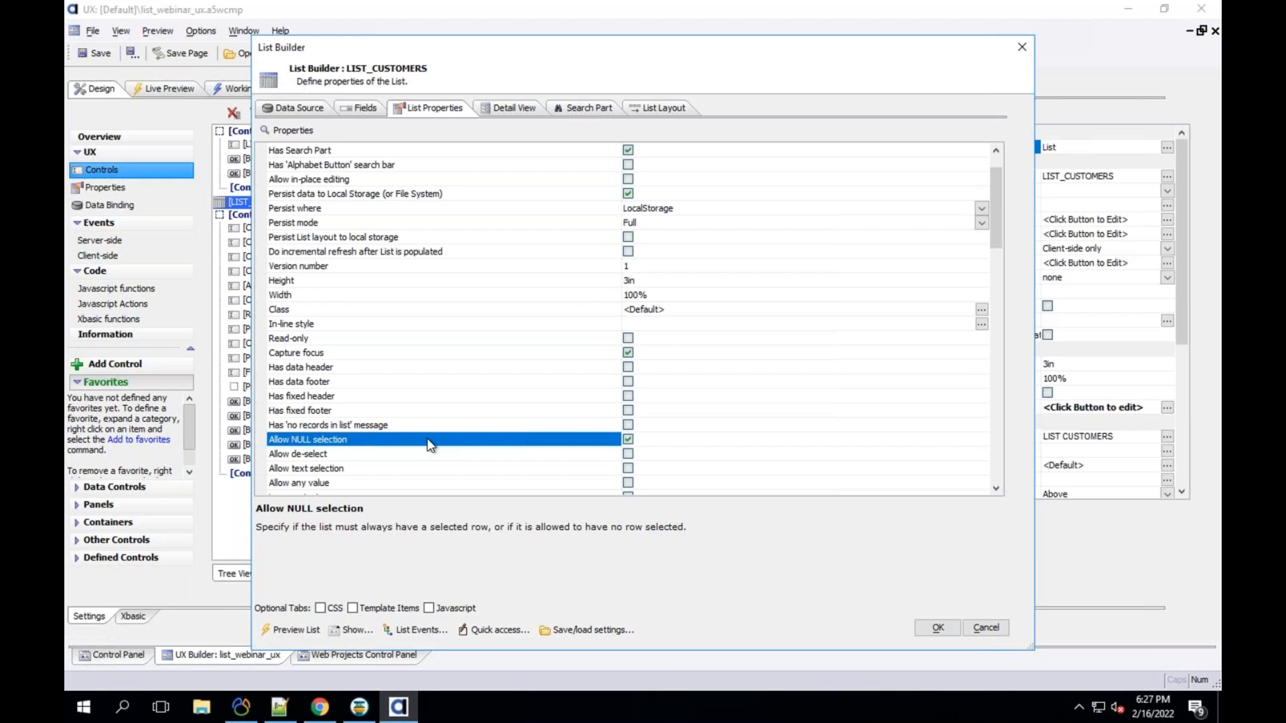
{"action": "scroll", "coordinate": [426, 440], "scroll_direction": "down", "scroll_amount": 2}
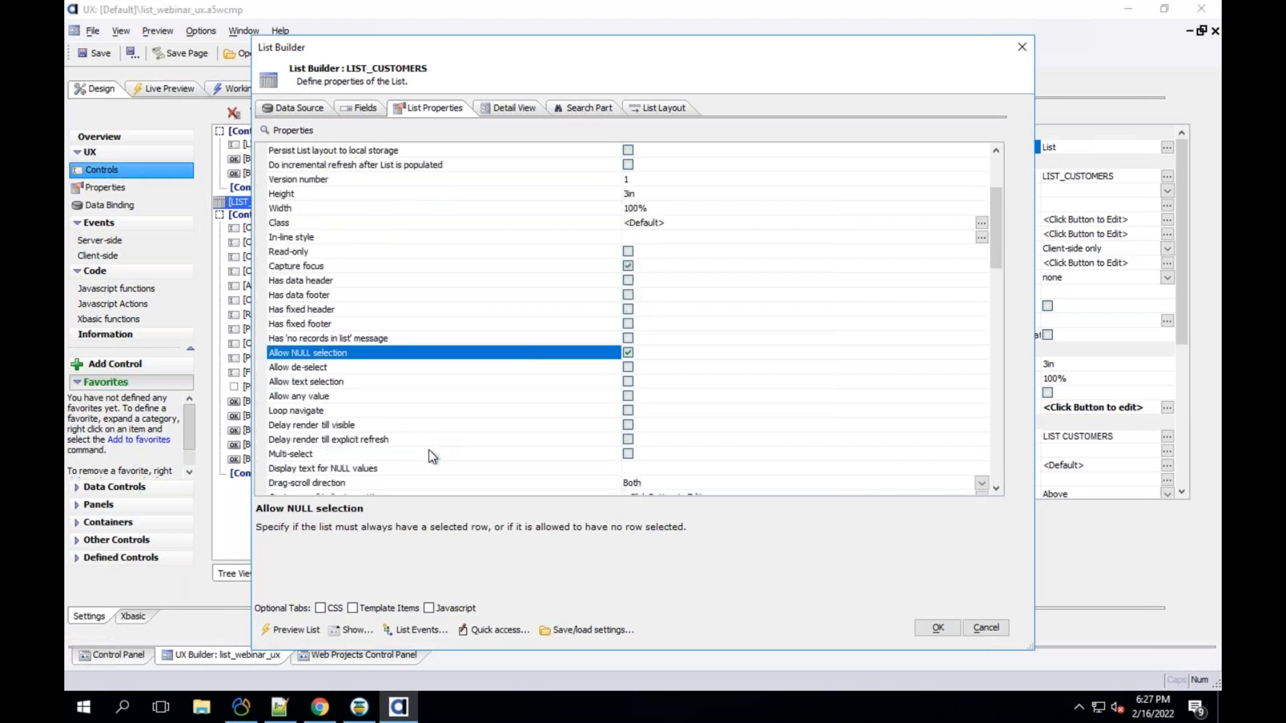
{"action": "scroll", "coordinate": [428, 449], "scroll_direction": "down", "scroll_amount": 2}
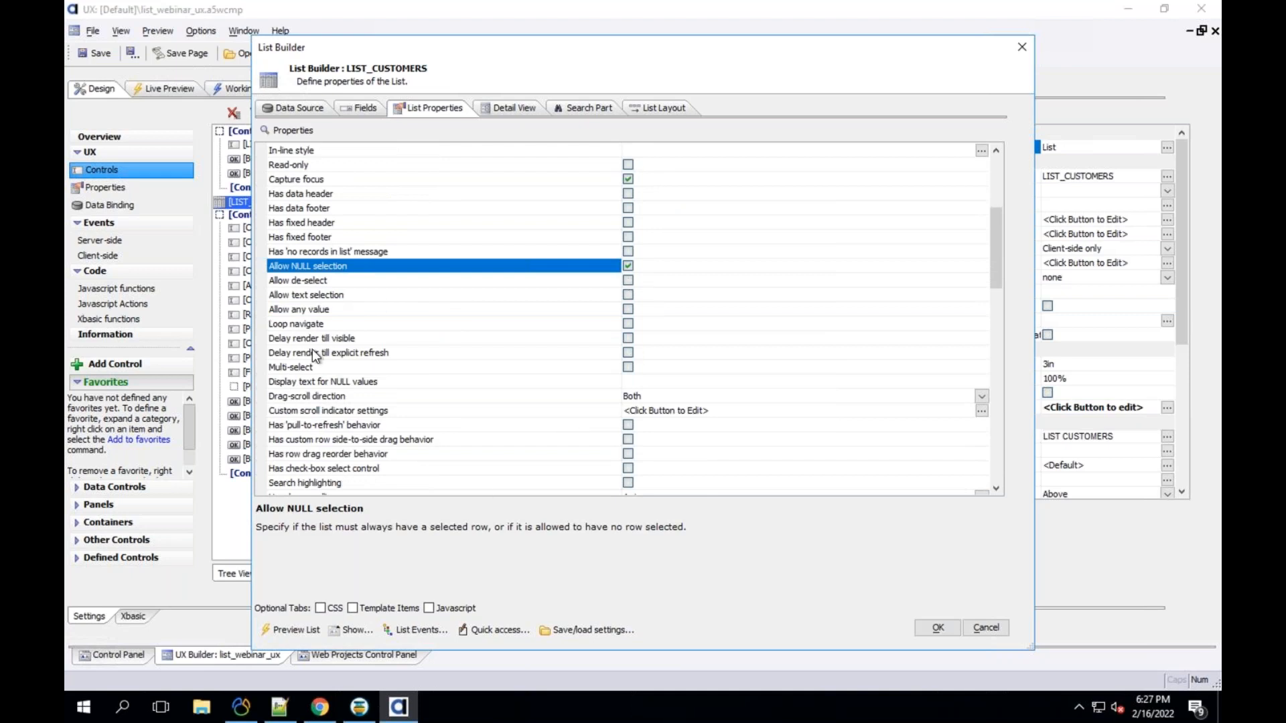
{"action": "left_click", "coordinate": [296, 369]}
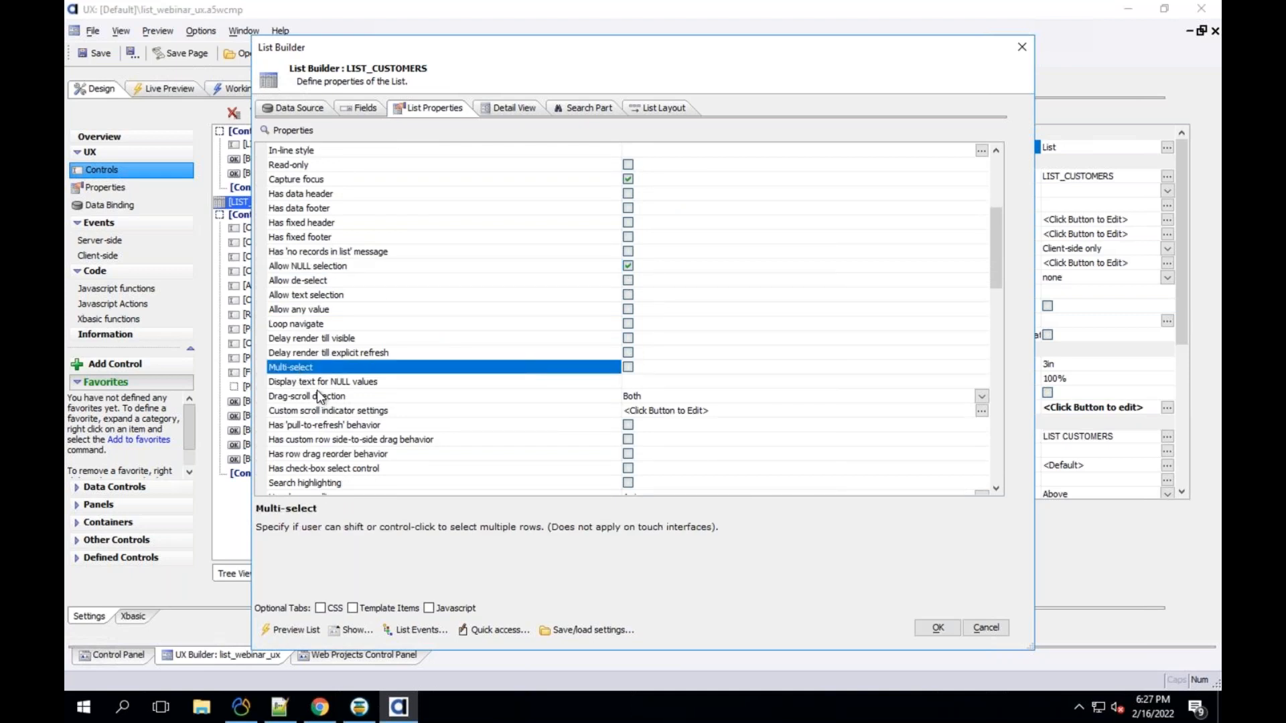
{"action": "left_click", "coordinate": [322, 383]}
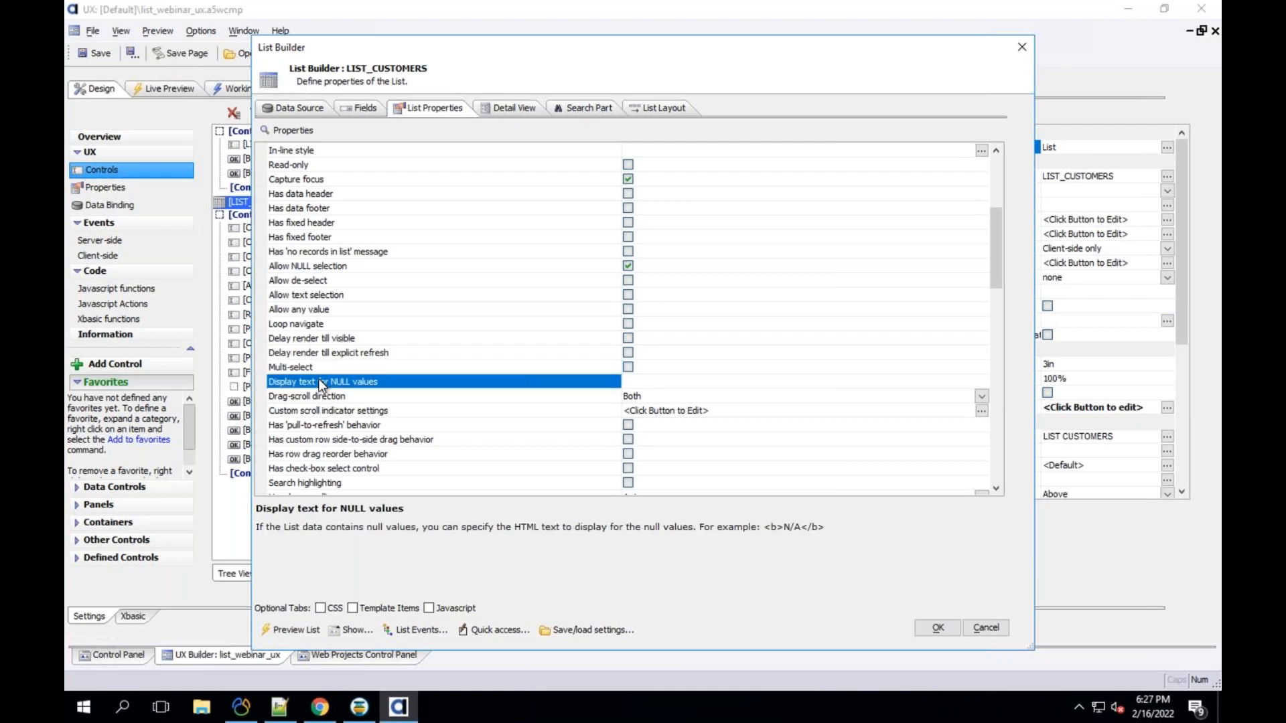
{"action": "left_click", "coordinate": [373, 426]}
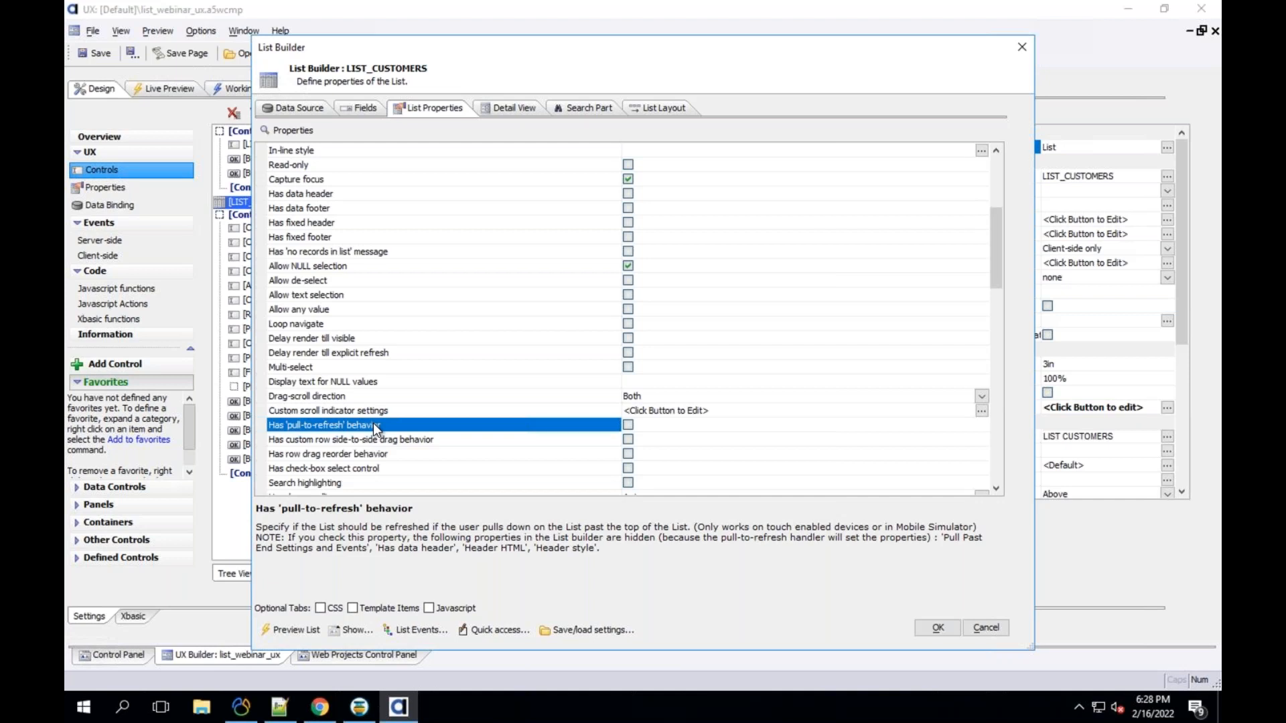
{"action": "scroll", "coordinate": [462, 465], "scroll_direction": "down", "scroll_amount": 6}
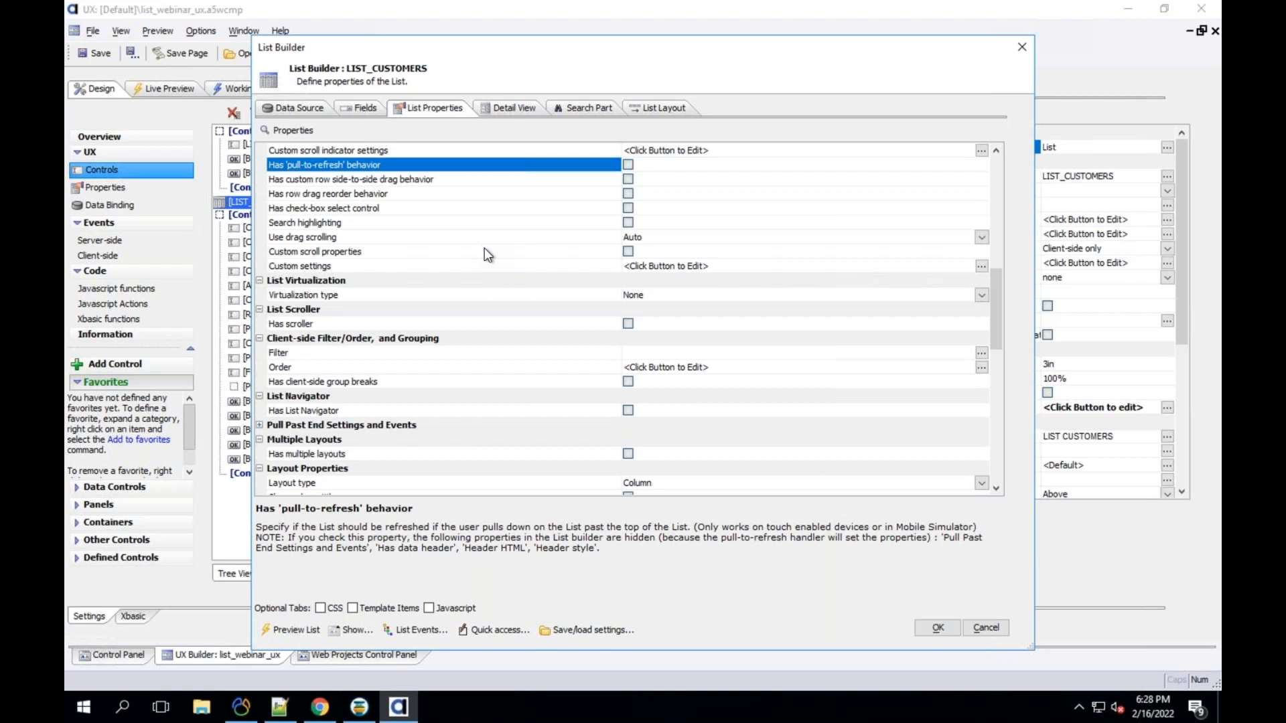
{"action": "scroll", "coordinate": [345, 459], "scroll_direction": "down", "scroll_amount": 3}
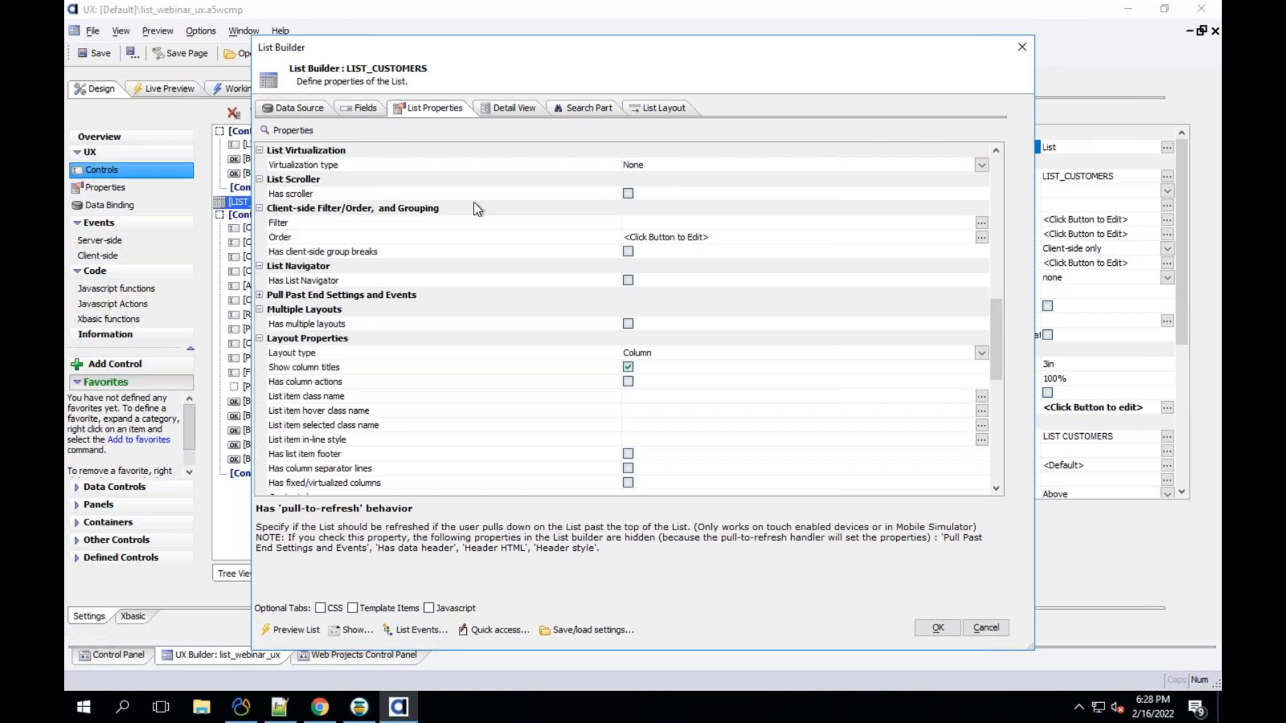
Step: Revisit the list's data source, field and general property settings in turn
{"action": "left_click", "coordinate": [287, 109]}
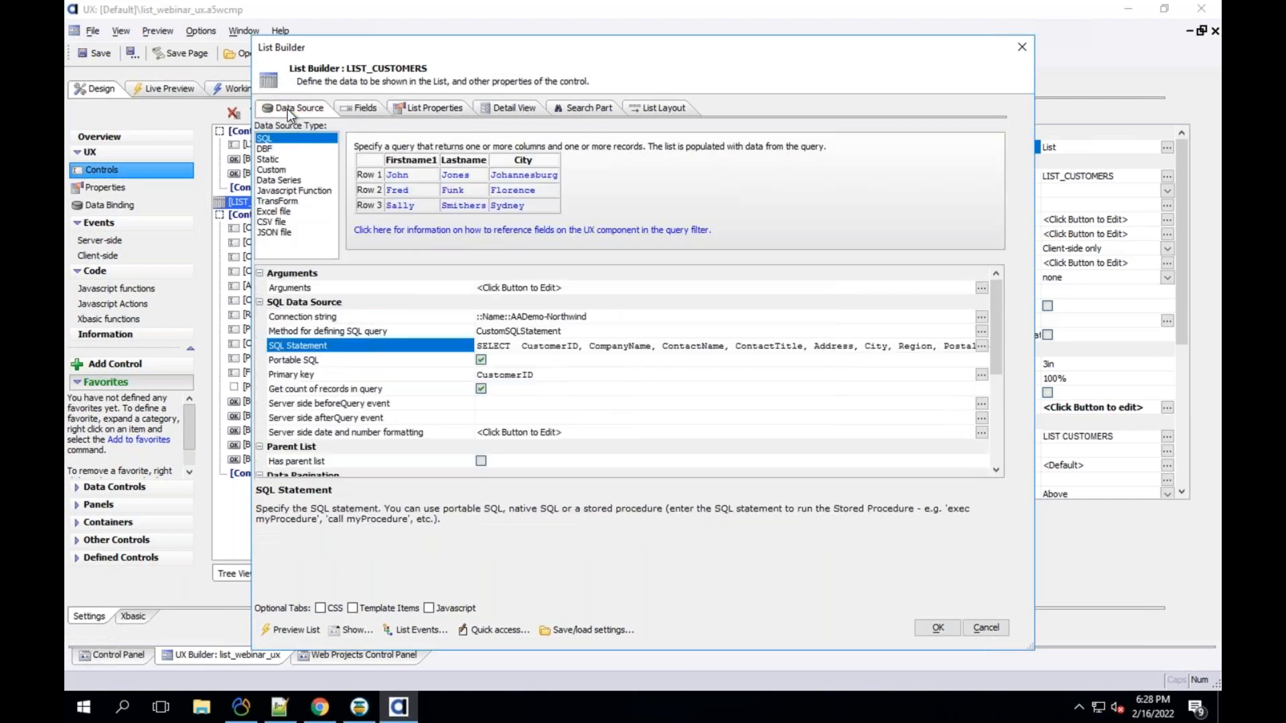
{"action": "left_click", "coordinate": [343, 108]}
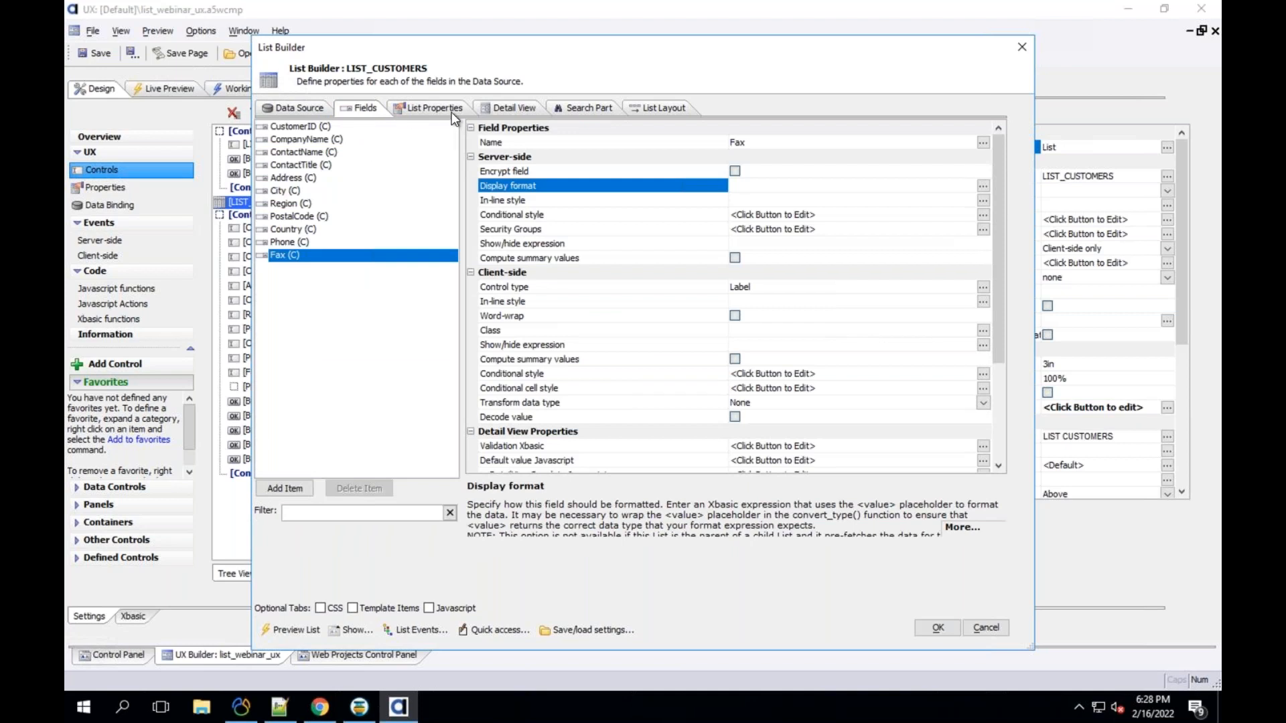
{"action": "left_click", "coordinate": [434, 108]}
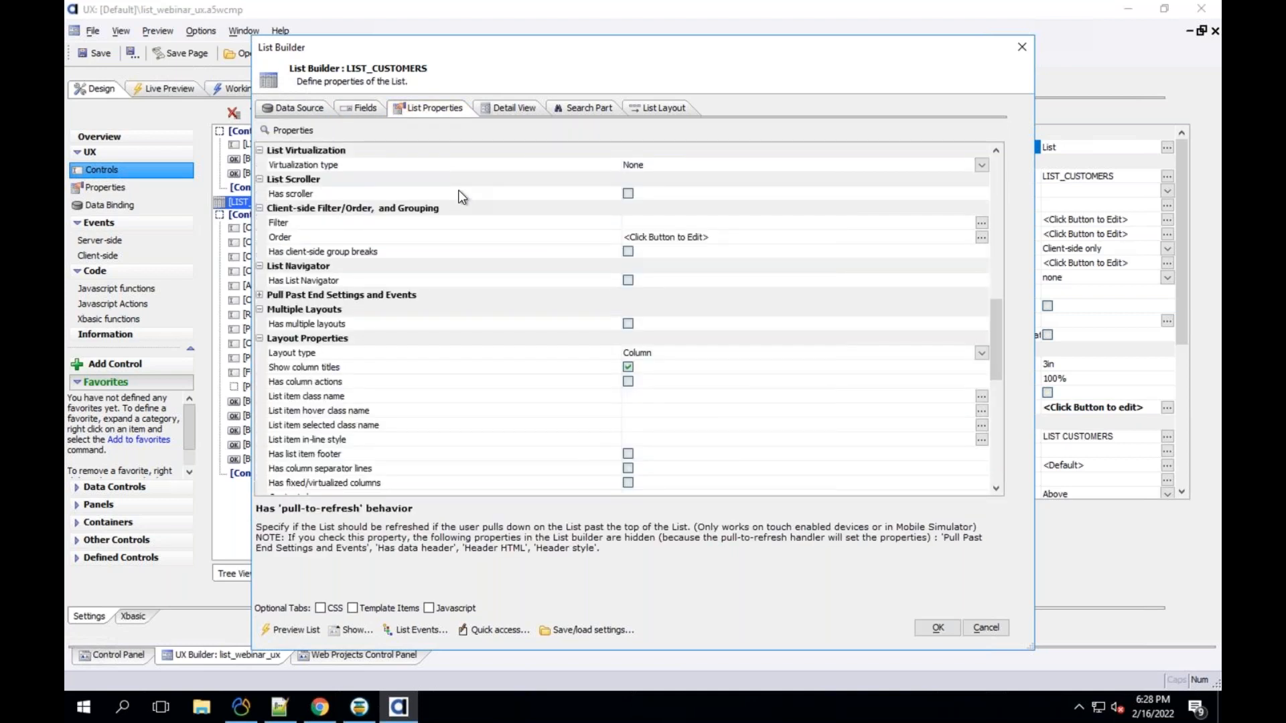
Step: Examine how the detail view's field map links list columns to UX controls, and leave the map without saving
{"action": "left_click", "coordinate": [506, 108]}
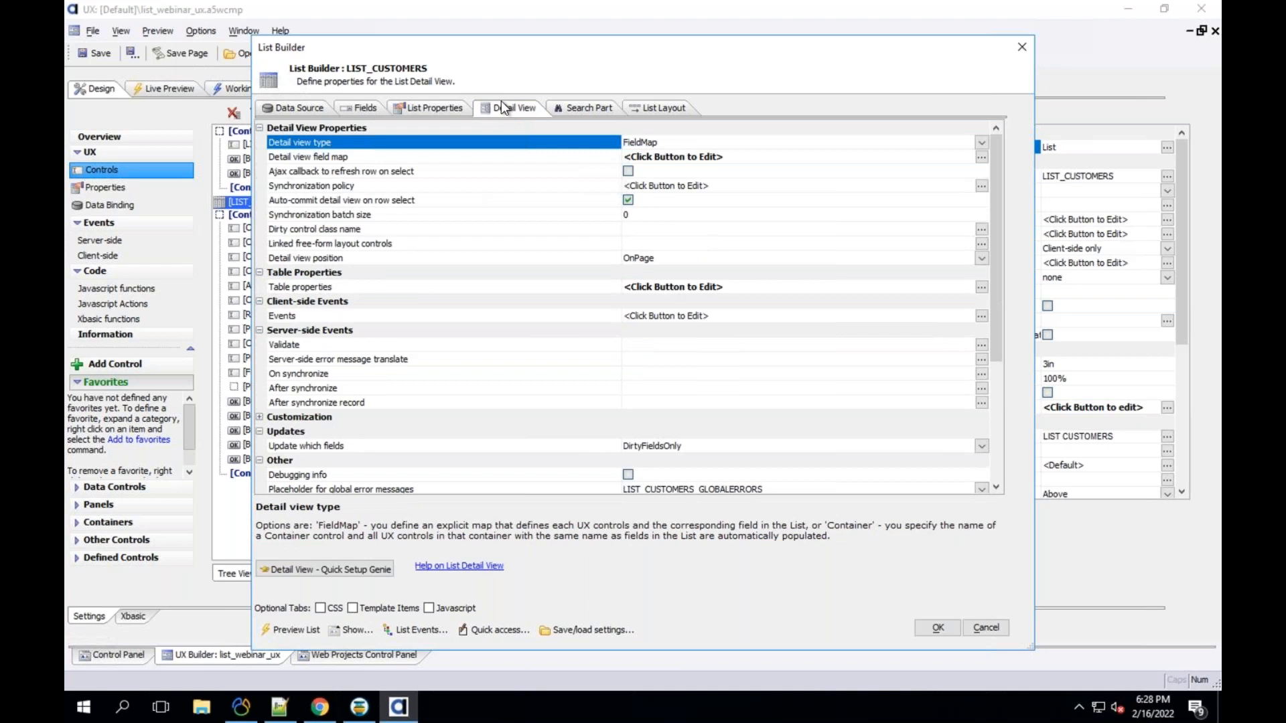
{"action": "left_click", "coordinate": [351, 158]}
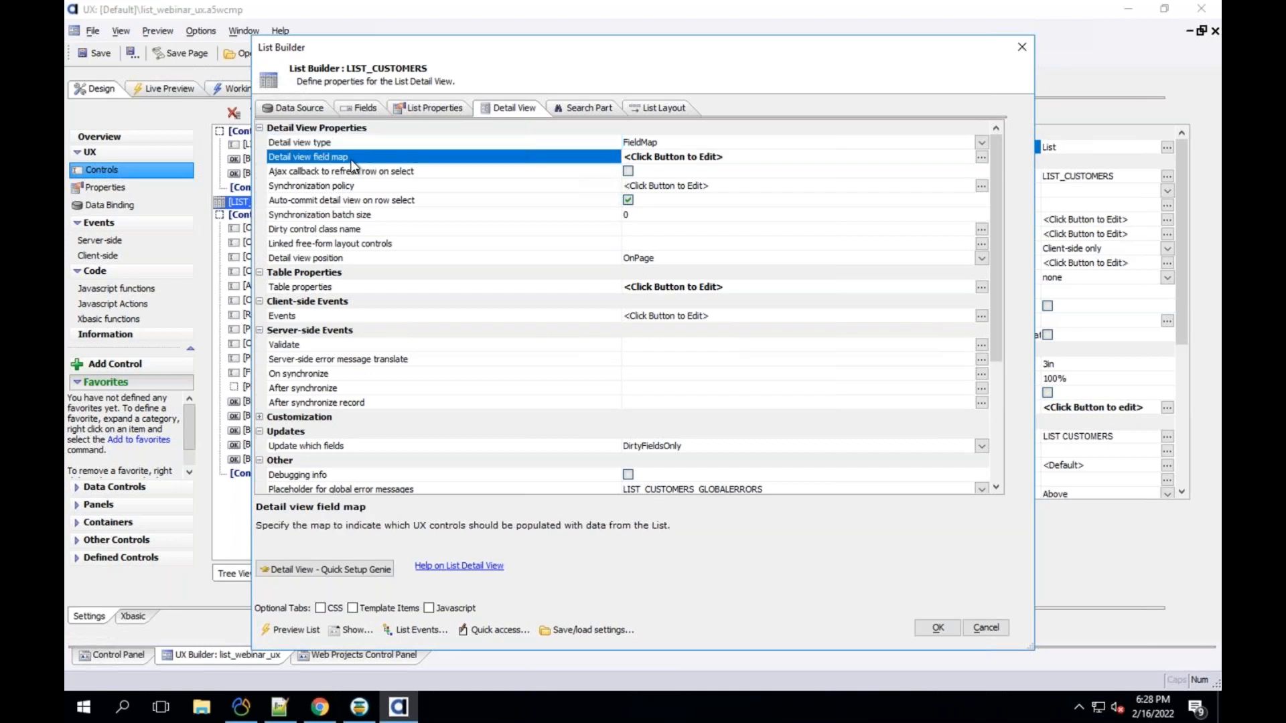
{"action": "double_click", "coordinate": [351, 158]}
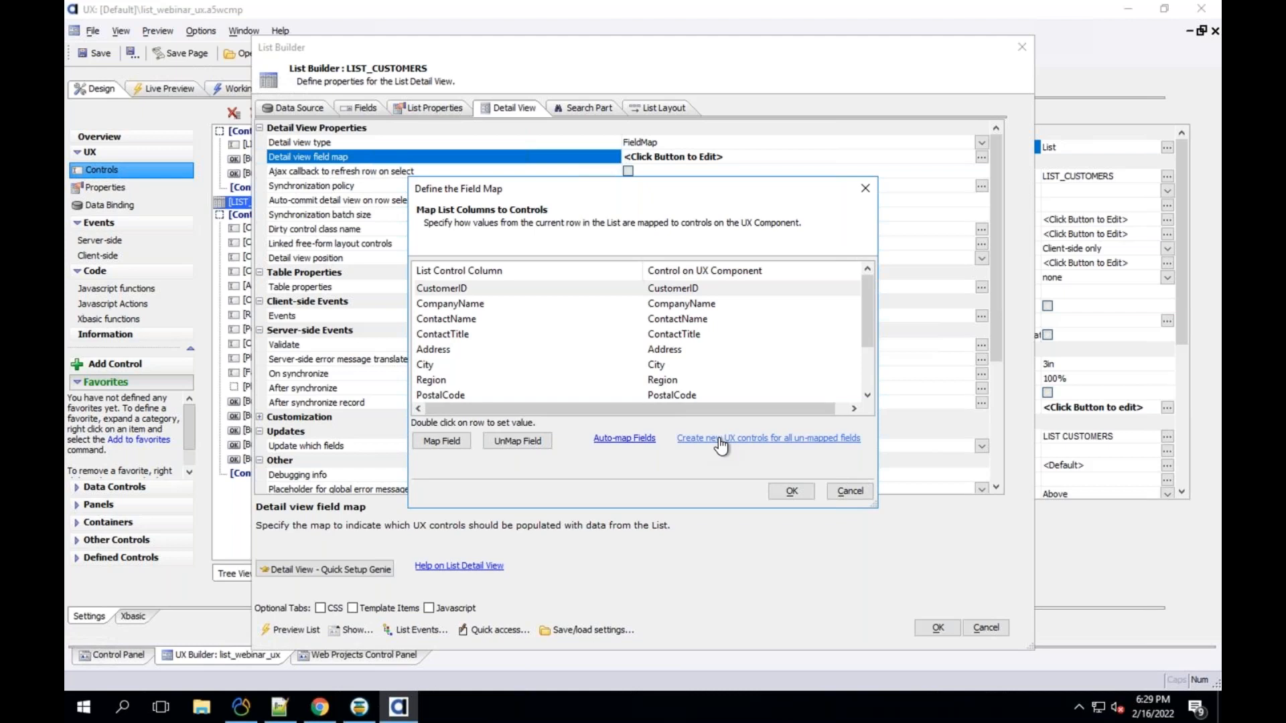
{"action": "left_click", "coordinate": [849, 491]}
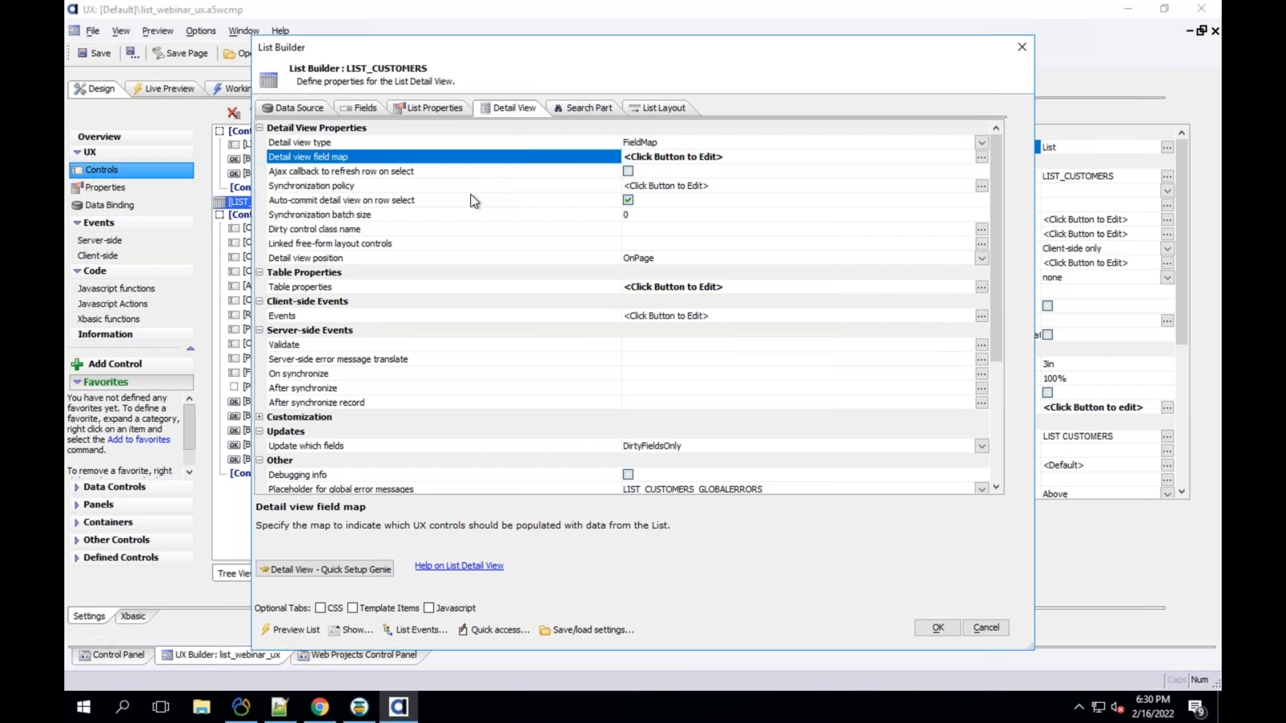
Step: Enable server-to-client synchronization on every client-to-server synchronization in the detail view's synchronization policy, and check the auto-commit on row select property
{"action": "left_click", "coordinate": [320, 186]}
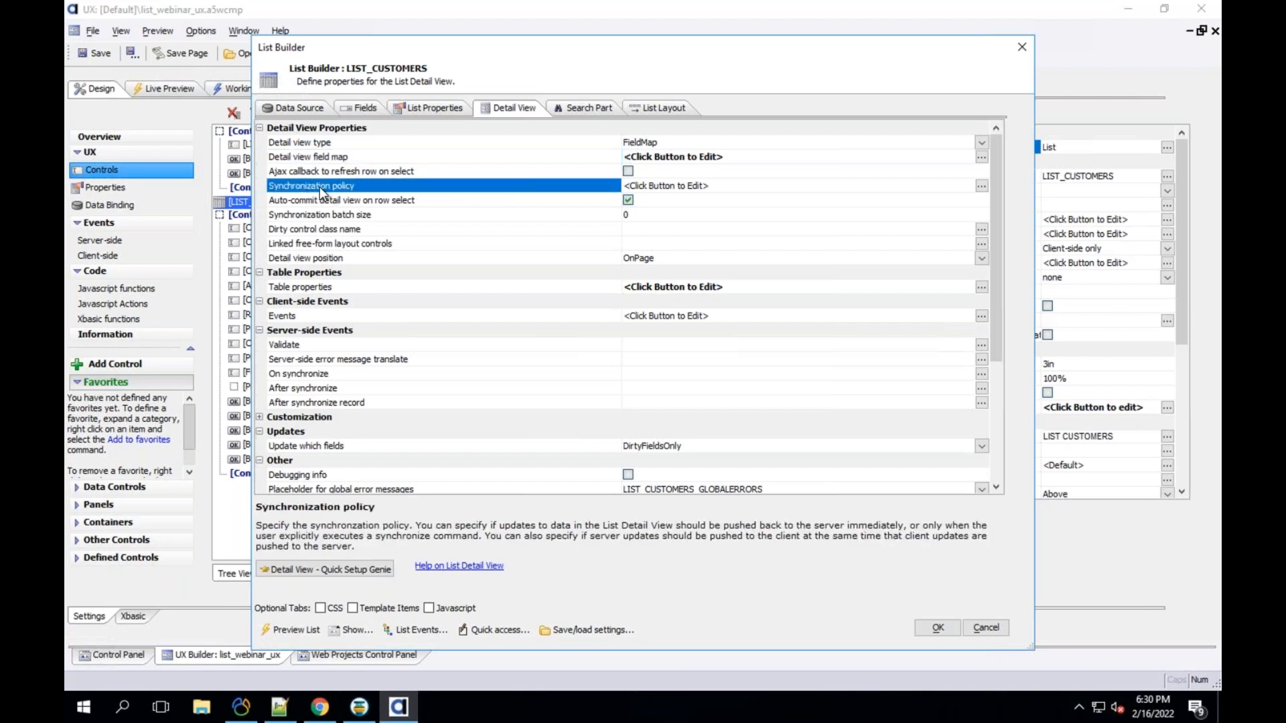
{"action": "double_click", "coordinate": [376, 191]}
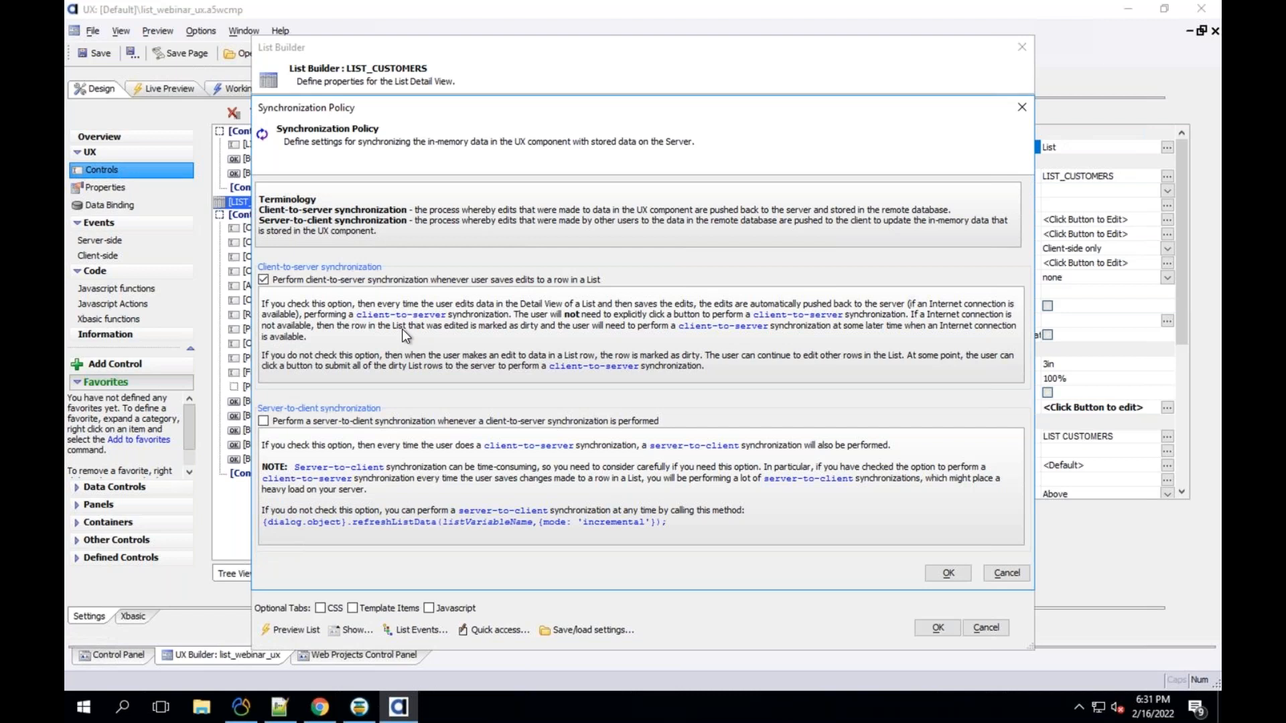
{"action": "left_click", "coordinate": [264, 421]}
{"action": "left_click", "coordinate": [948, 573]}
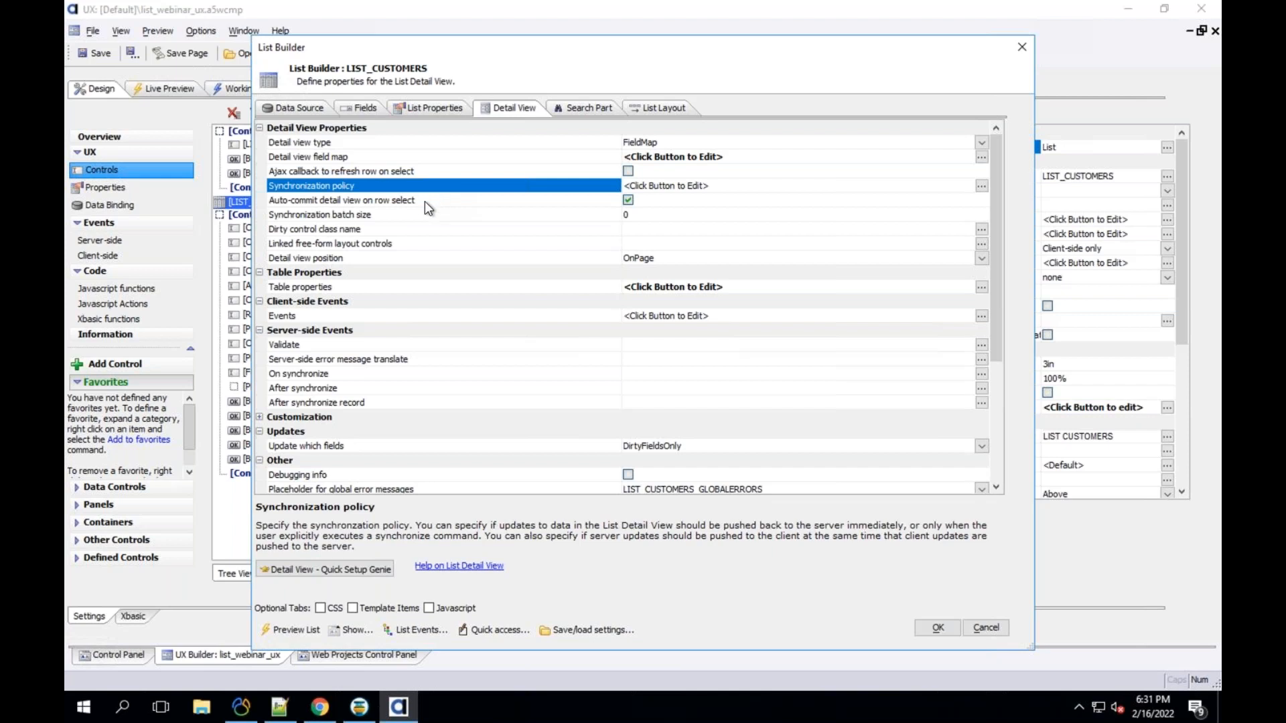
{"action": "left_click", "coordinate": [424, 201]}
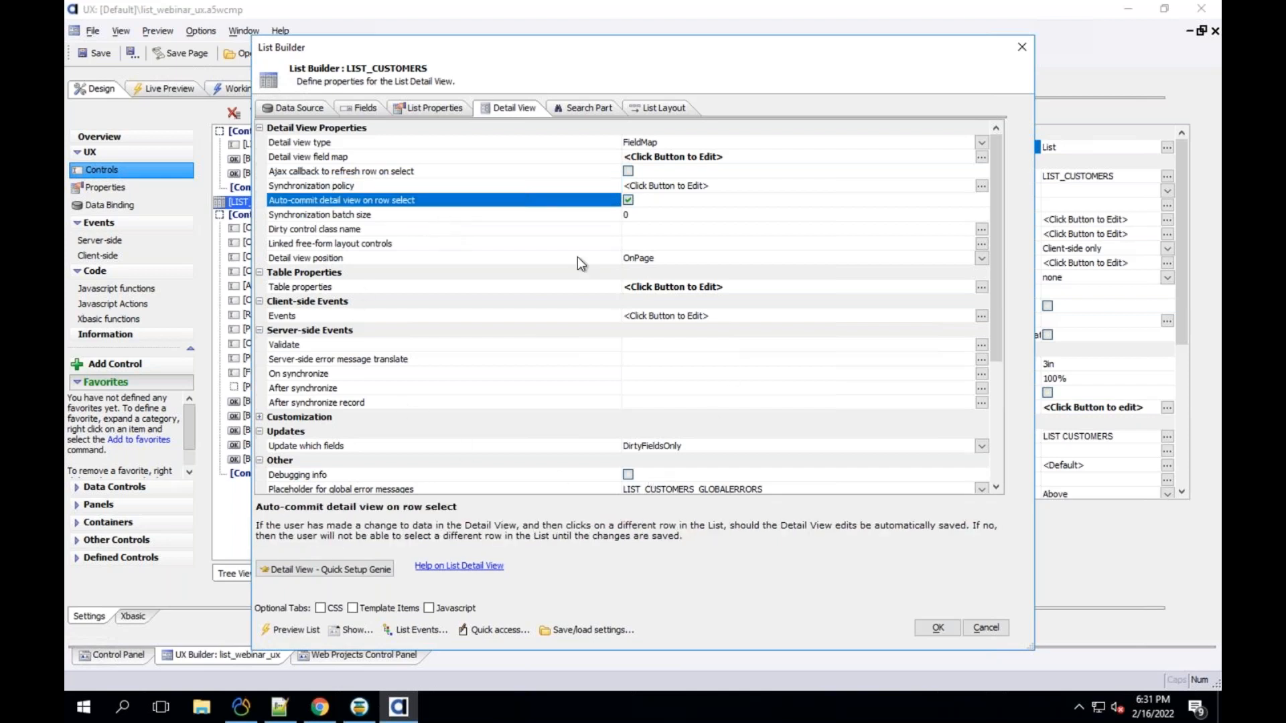
Step: Disallow record deletion in the Customers table properties, and check the insert and delete security group settings
{"action": "double_click", "coordinate": [429, 286]}
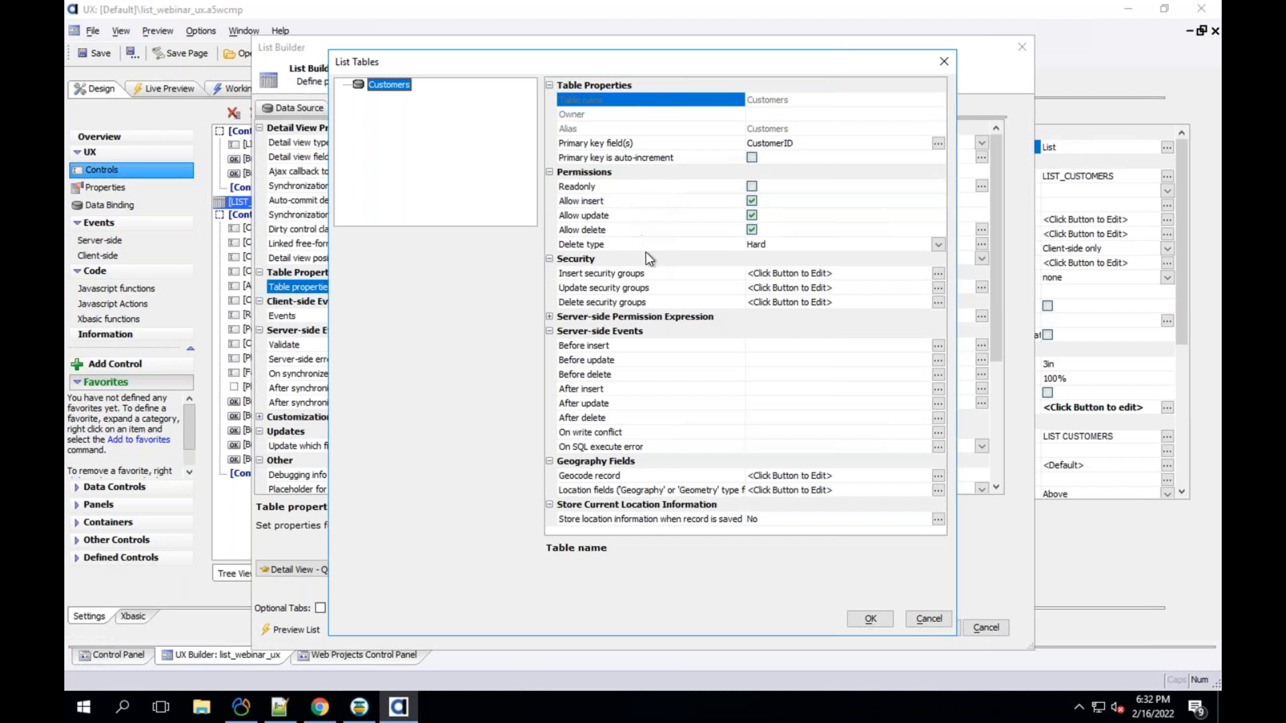
{"action": "left_click", "coordinate": [751, 231]}
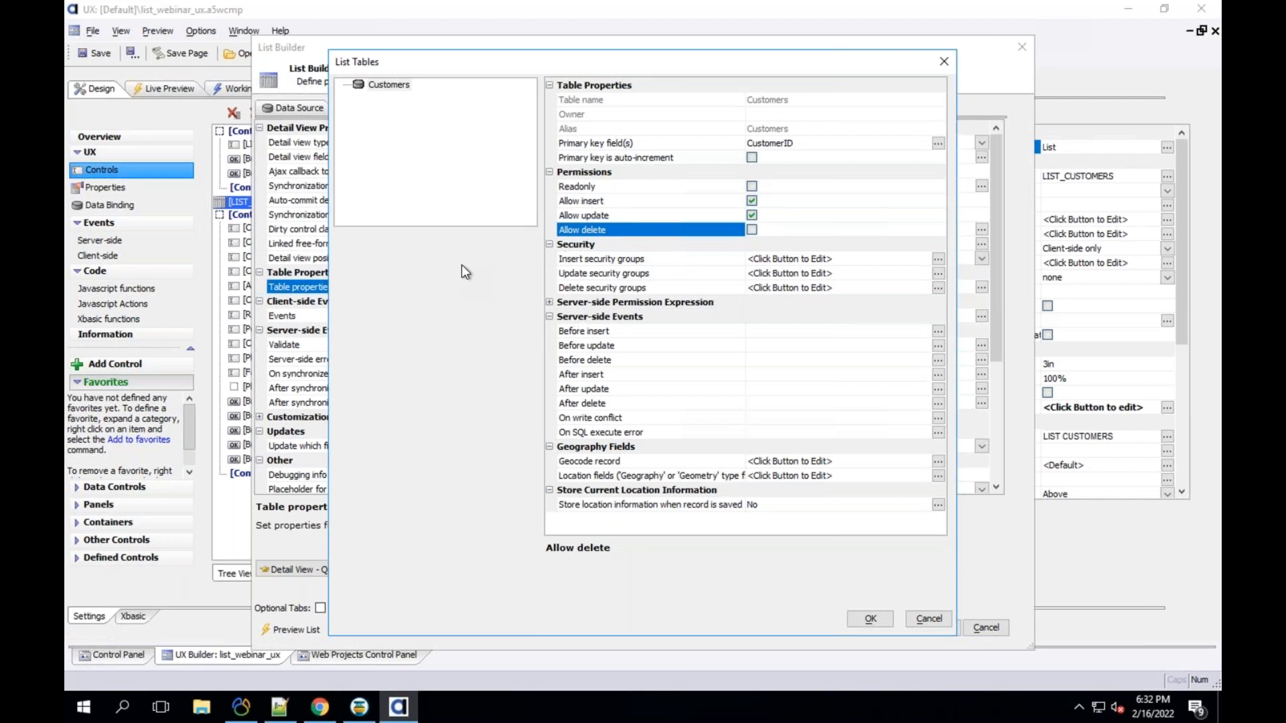
{"action": "left_click", "coordinate": [617, 263]}
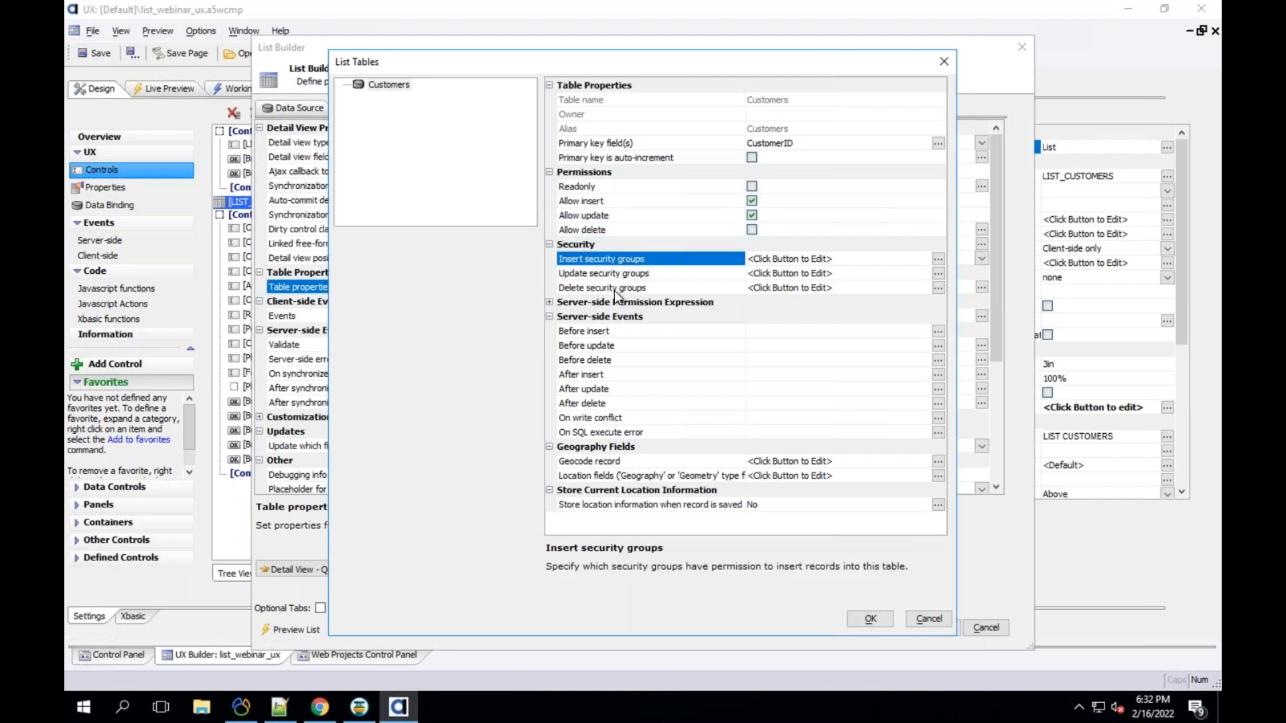
{"action": "left_click", "coordinate": [614, 291]}
{"action": "left_click", "coordinate": [603, 264]}
Step: Review the table's server-side events, geocoding and stored location settings, and accept the table properties
{"action": "left_click", "coordinate": [611, 334]}
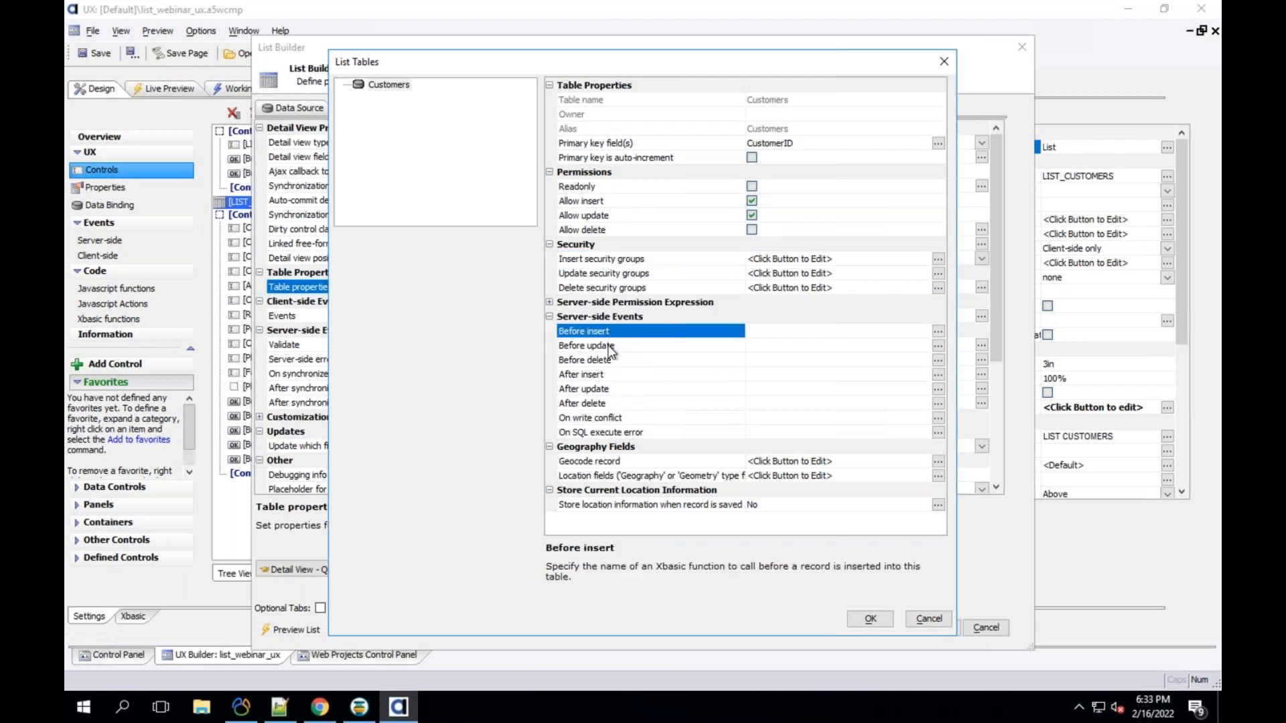
{"action": "left_click", "coordinate": [611, 347]}
{"action": "left_click", "coordinate": [607, 333]}
{"action": "left_click", "coordinate": [642, 432]}
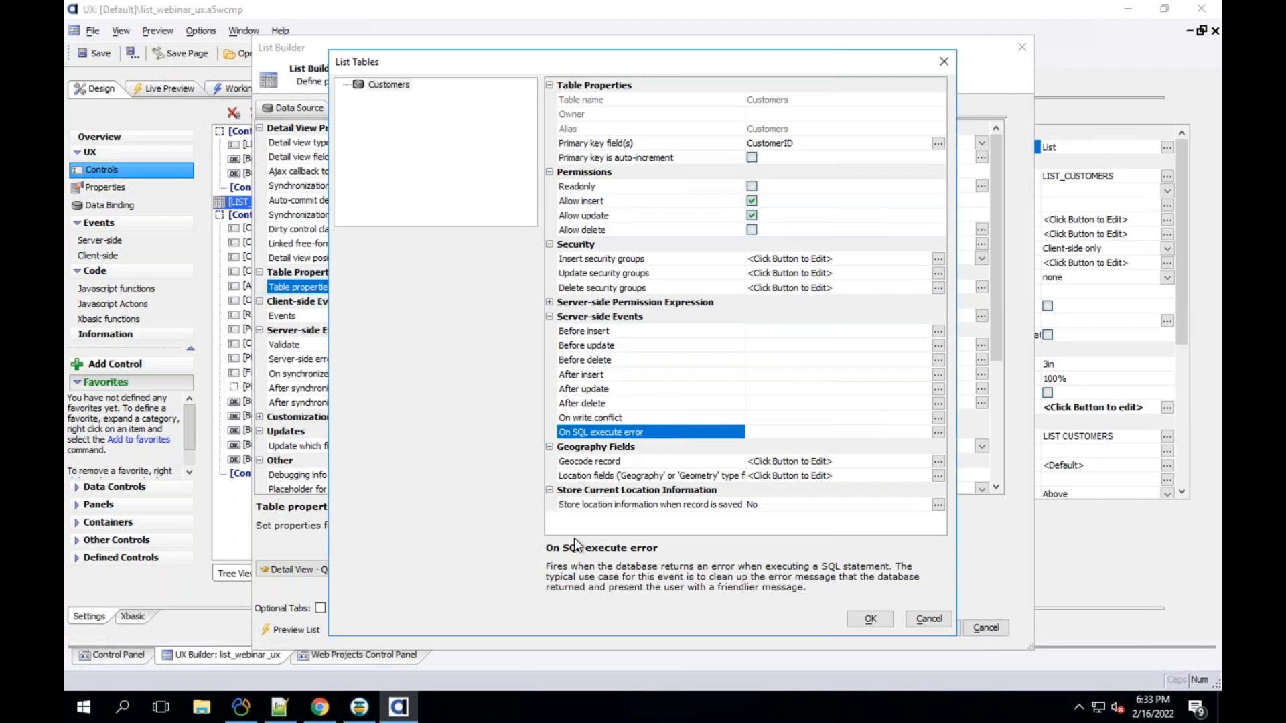
{"action": "left_click", "coordinate": [601, 465]}
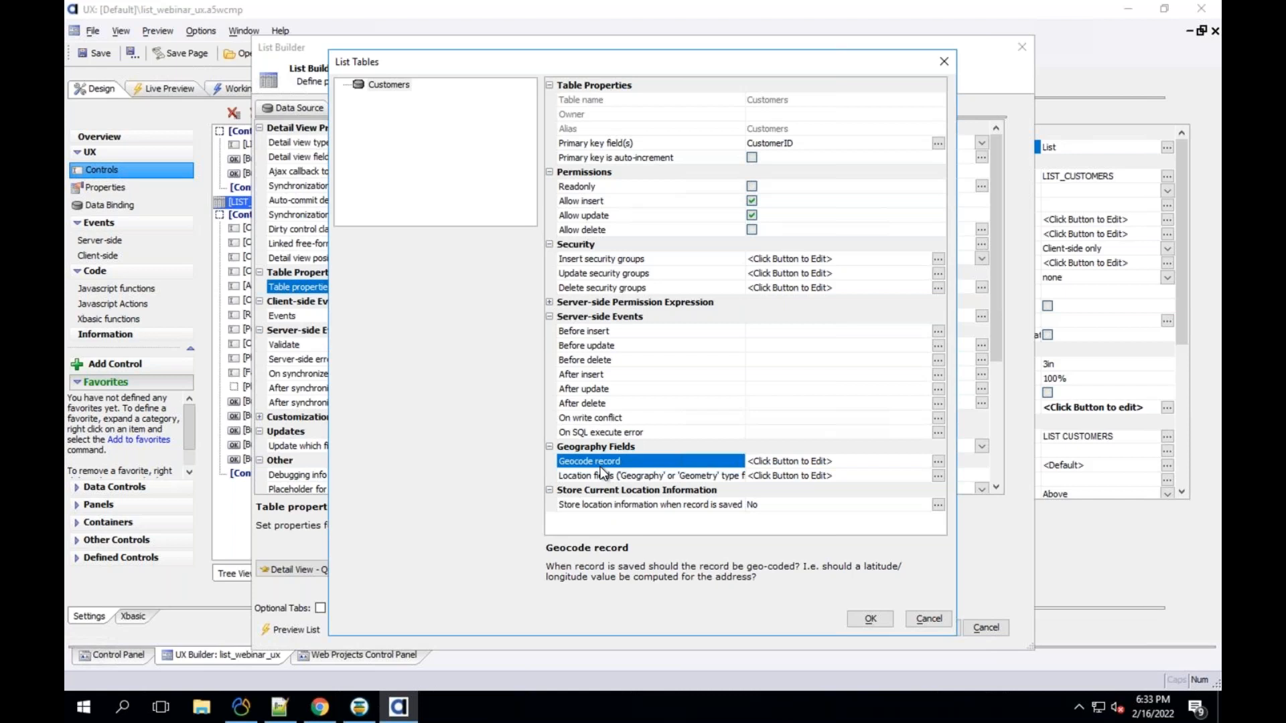
{"action": "left_click", "coordinate": [618, 501]}
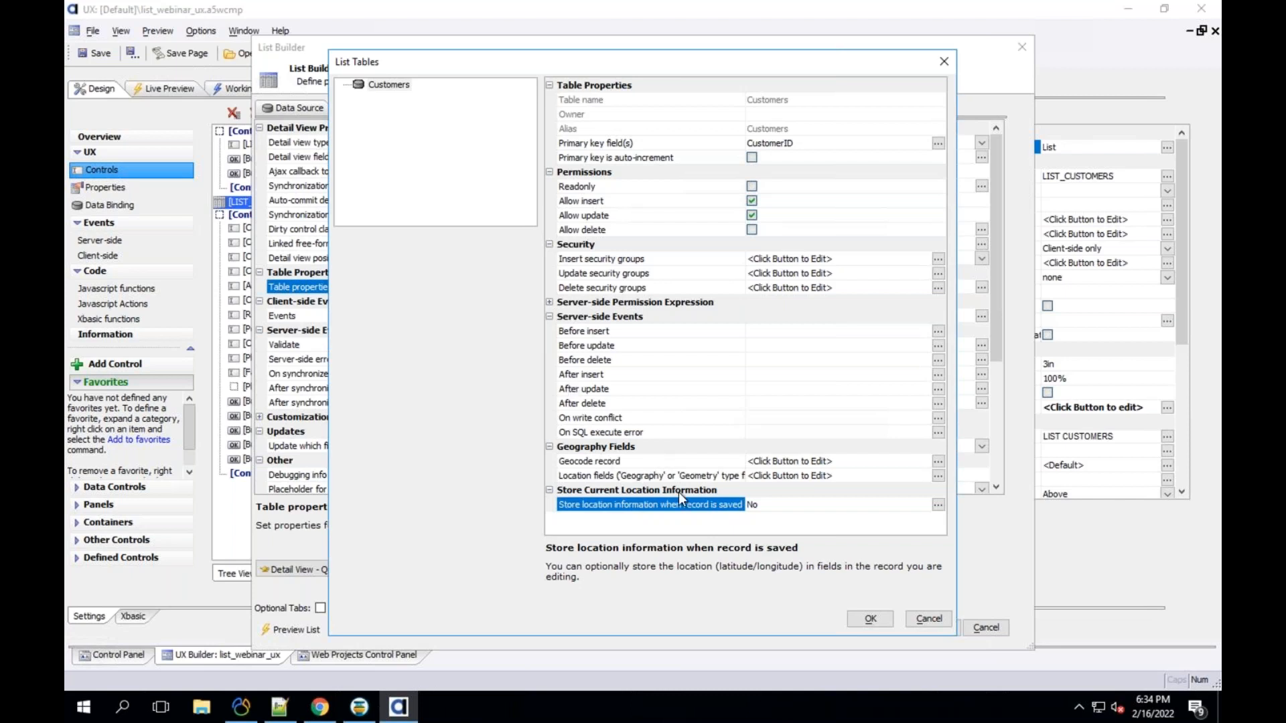
{"action": "left_click", "coordinate": [873, 619]}
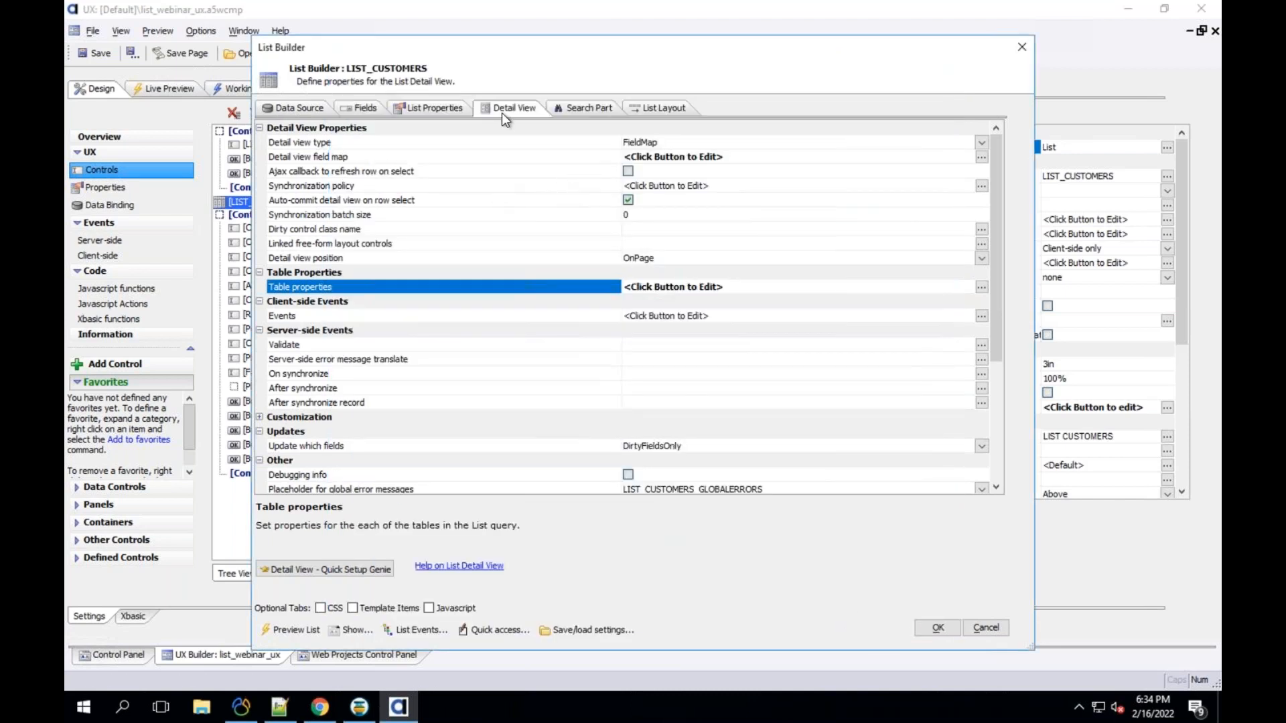
Step: Check the search part settings, remove the Address through Fax columns from the list layout, and save the component
{"action": "left_click", "coordinate": [594, 107]}
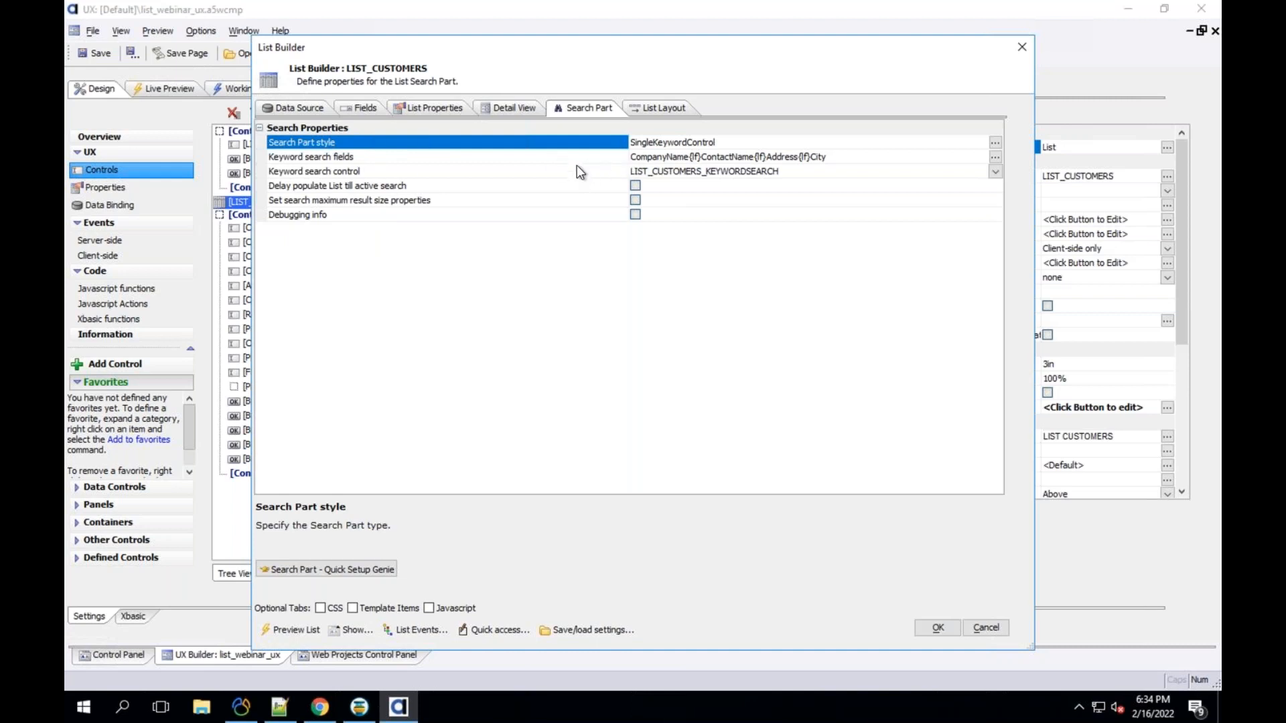
{"action": "left_click", "coordinate": [656, 108]}
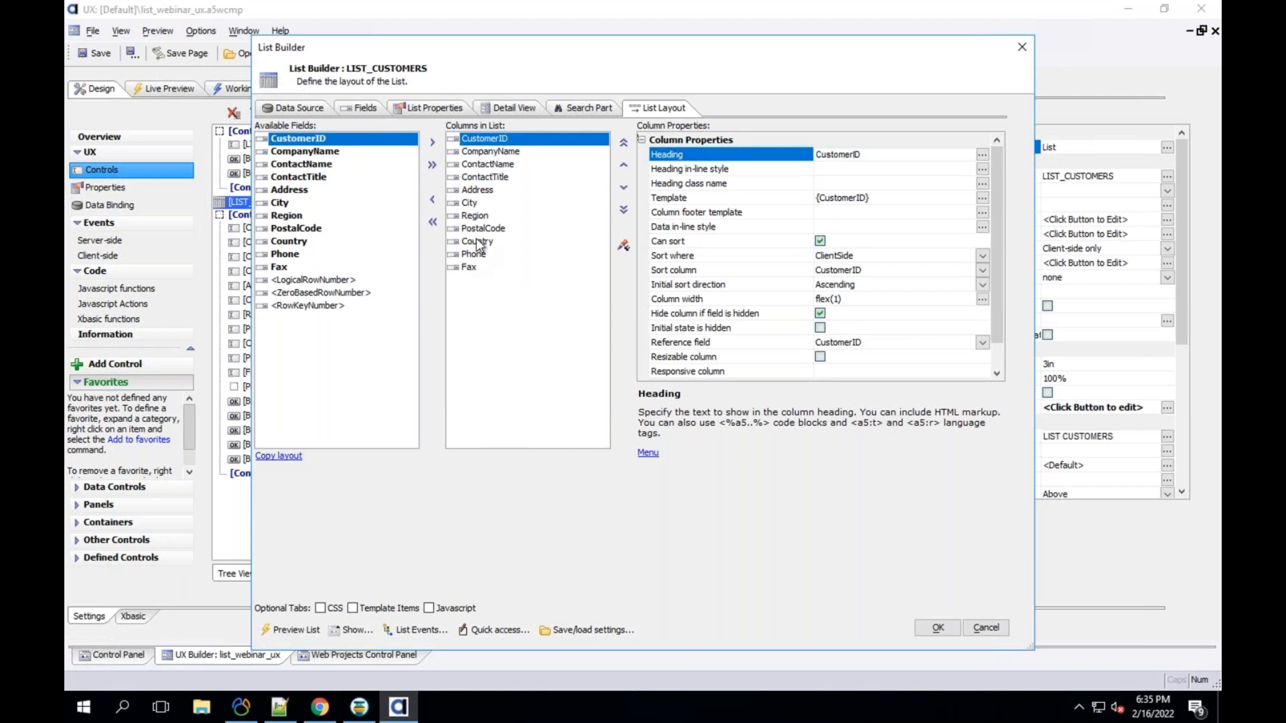
{"action": "left_click_drag", "start_coordinate": [477, 190], "coordinate": [472, 263]}
{"action": "left_click", "coordinate": [432, 200]}
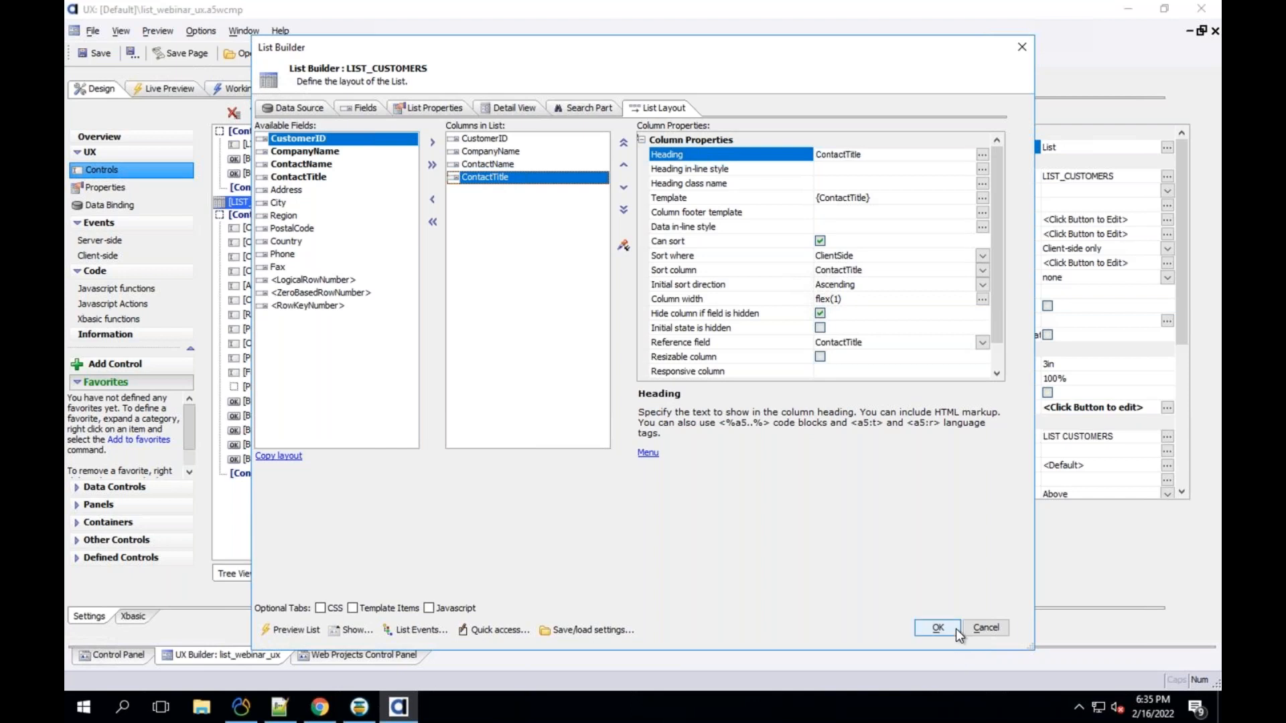
{"action": "left_click", "coordinate": [938, 627]}
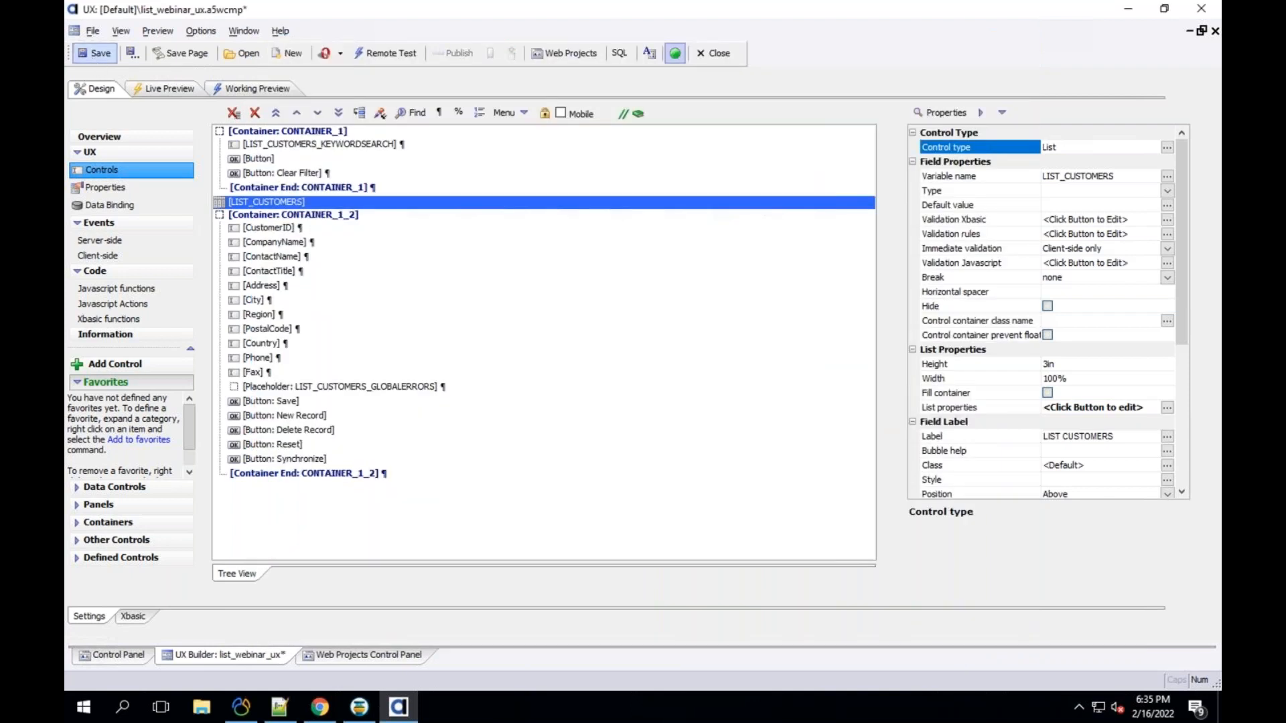
{"action": "left_click", "coordinate": [94, 54]}
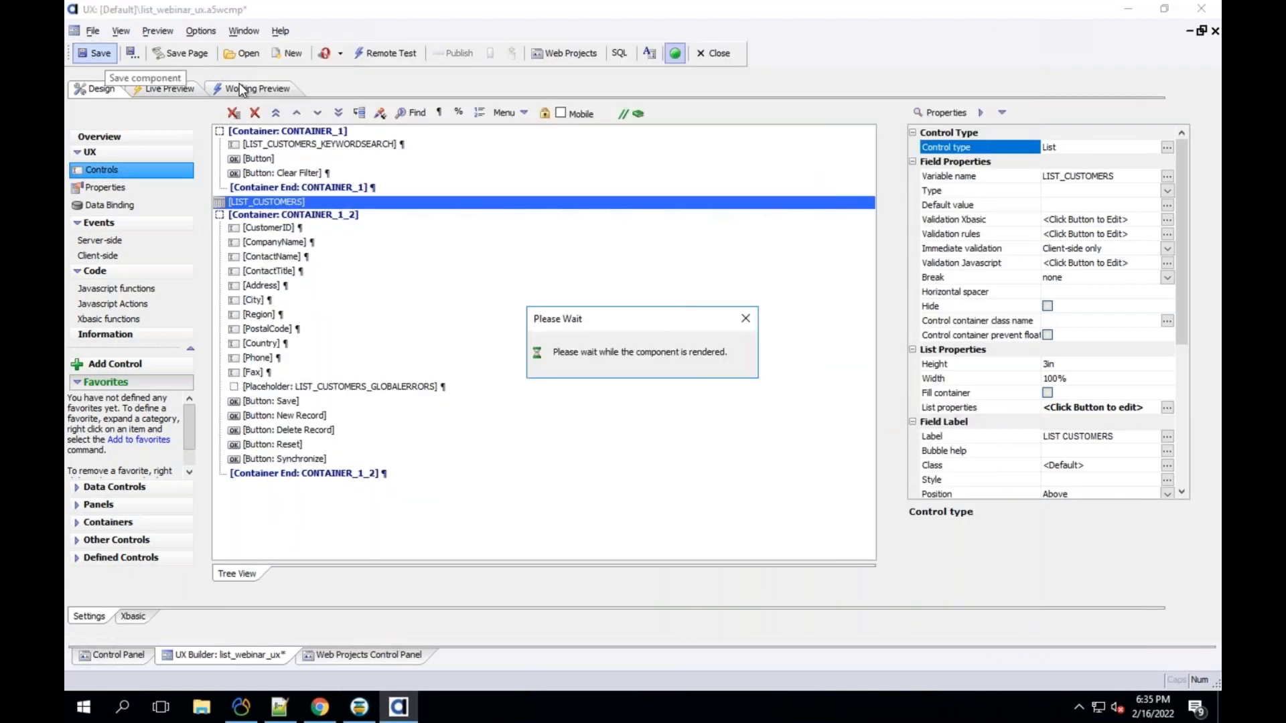
Step: Run the working preview and select several customer rows to test the reduced list with its detail view
{"action": "left_click", "coordinate": [239, 87]}
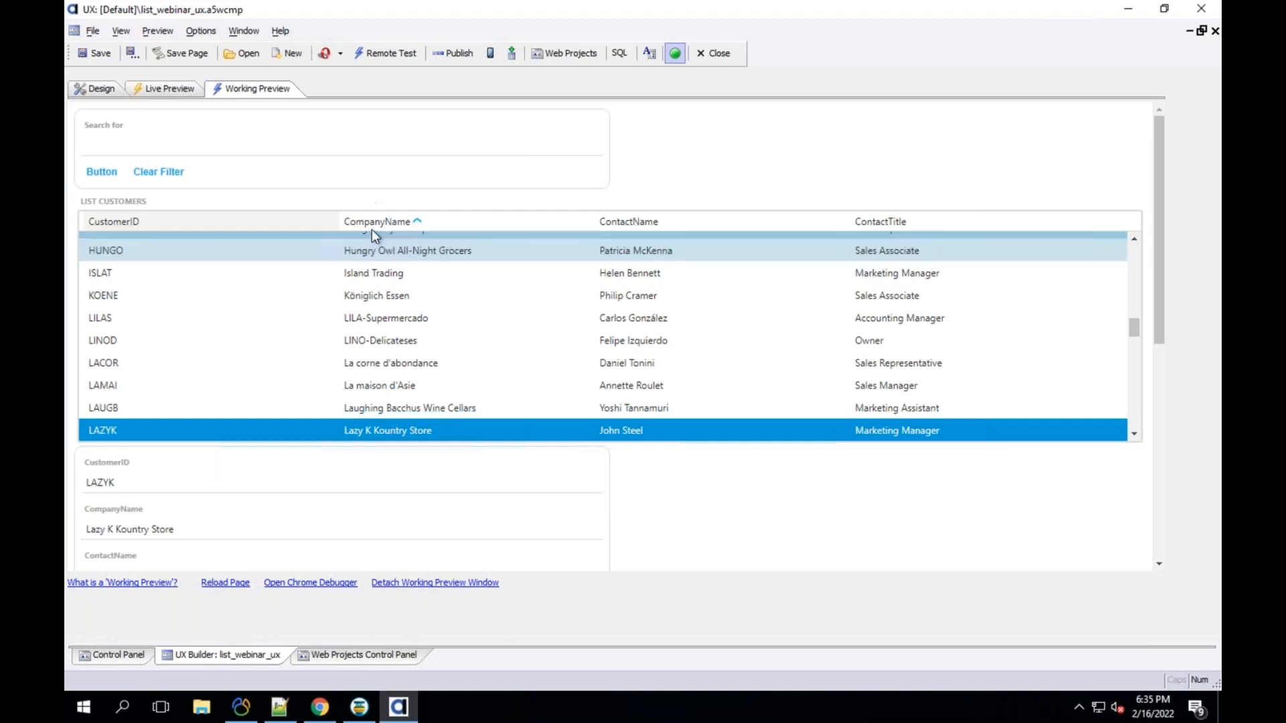
{"action": "left_click", "coordinate": [710, 273]}
{"action": "left_click", "coordinate": [534, 292]}
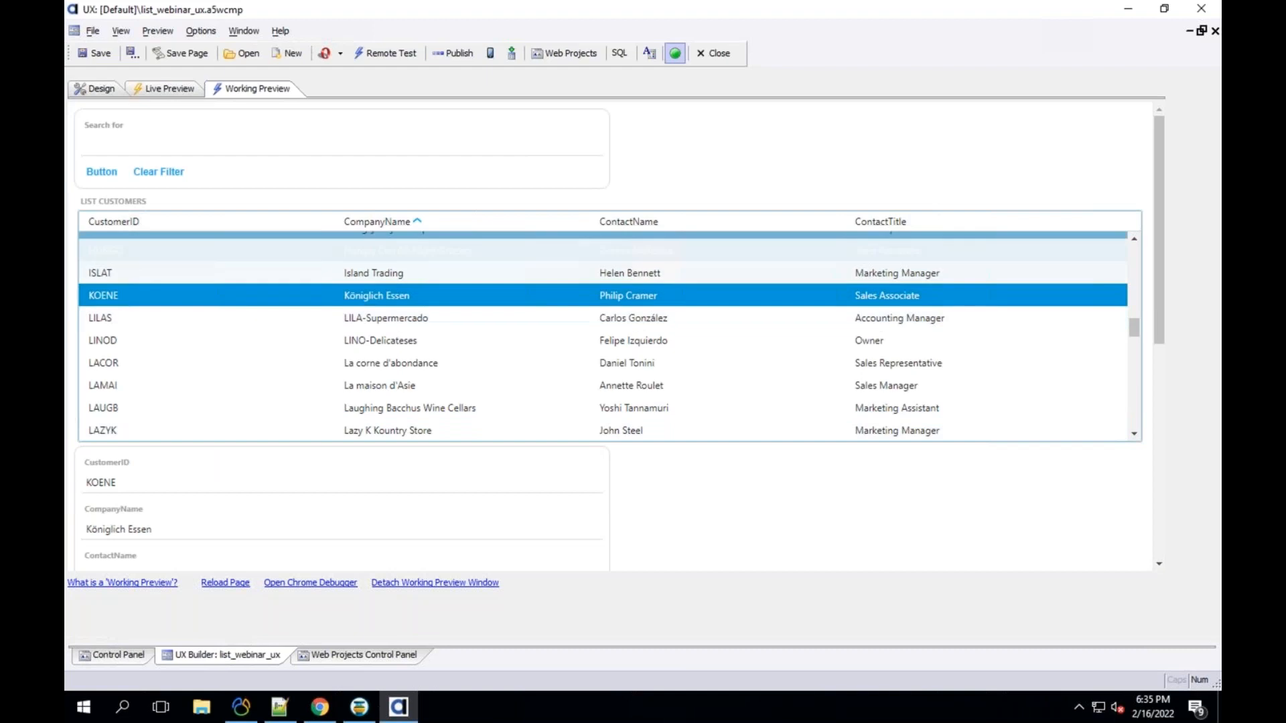
{"action": "left_click", "coordinate": [396, 340]}
{"action": "left_click", "coordinate": [402, 318]}
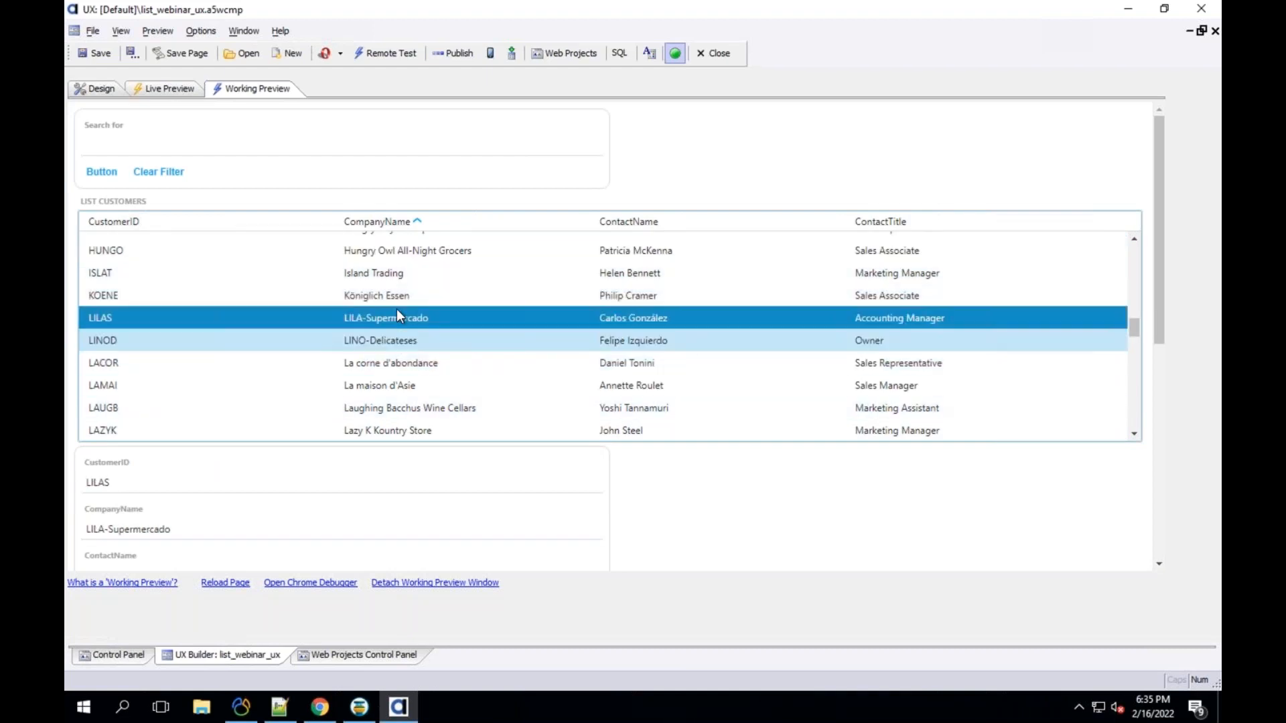
{"action": "left_click", "coordinate": [396, 297]}
{"action": "left_click", "coordinate": [398, 277]}
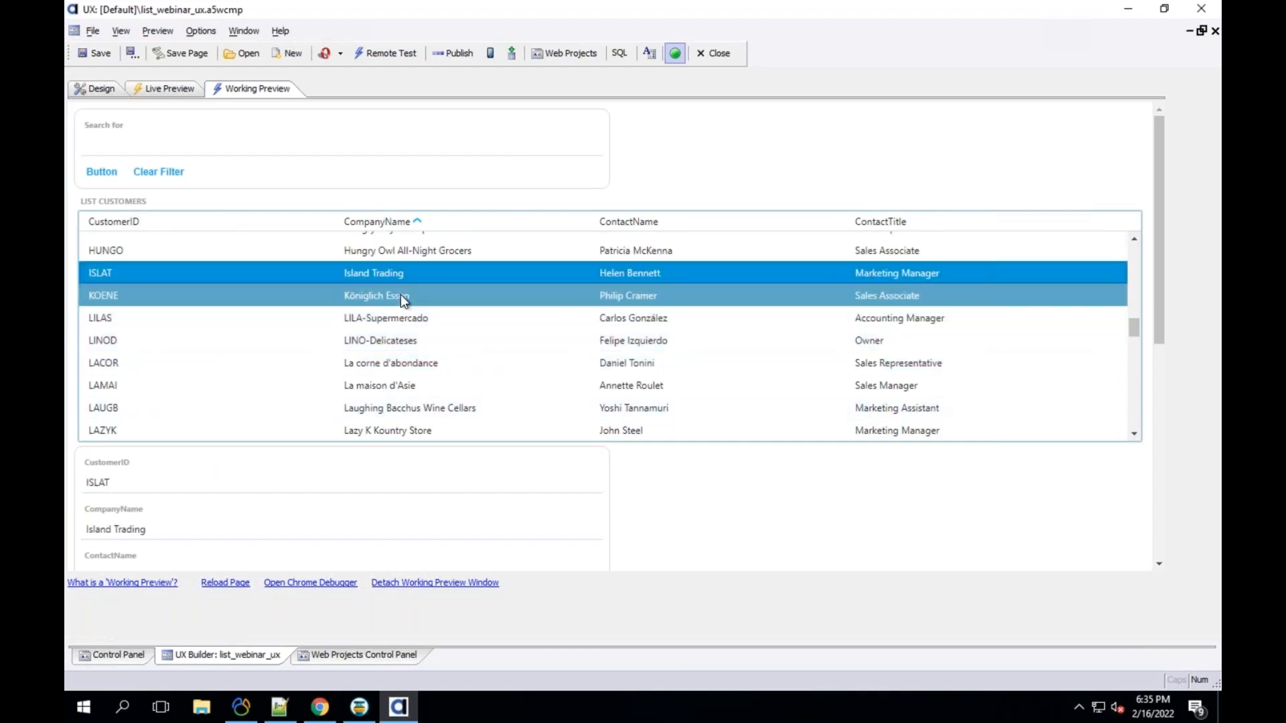
Step: Reopen the LIST_CUSTOMERS builder in the design and examine the CustomerID column's layout properties
{"action": "left_click", "coordinate": [103, 88]}
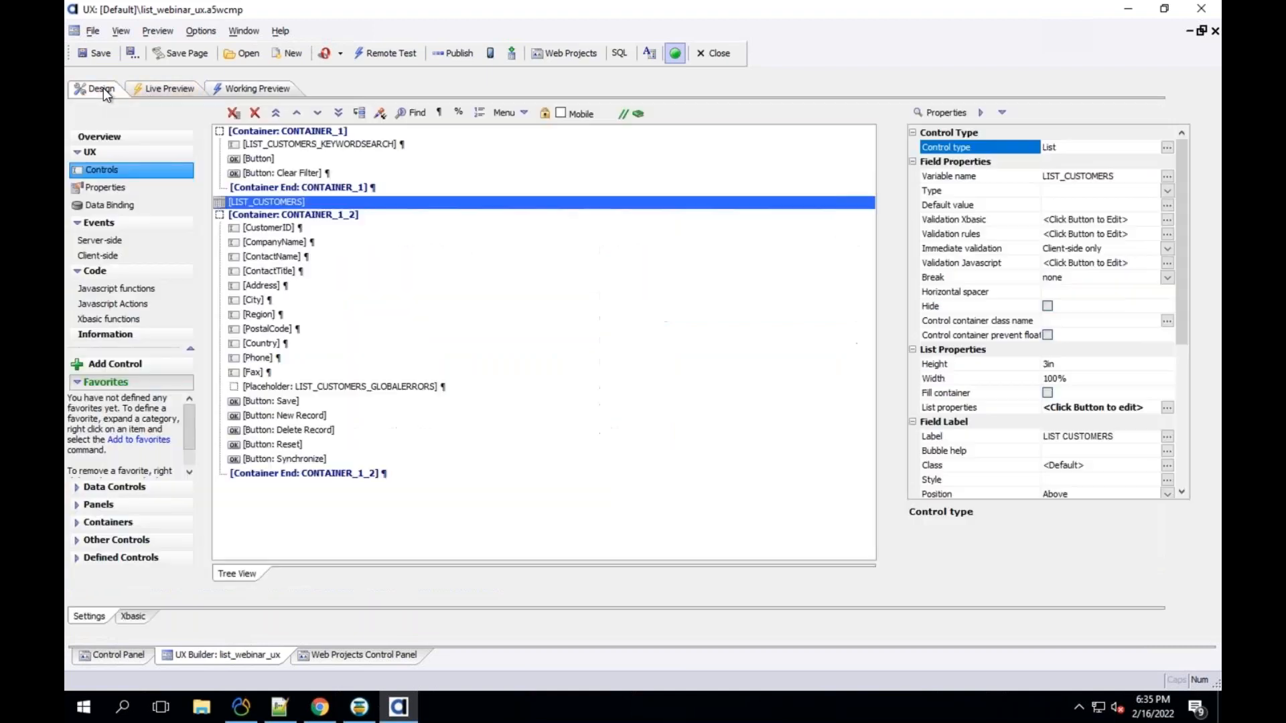
{"action": "double_click", "coordinate": [280, 203]}
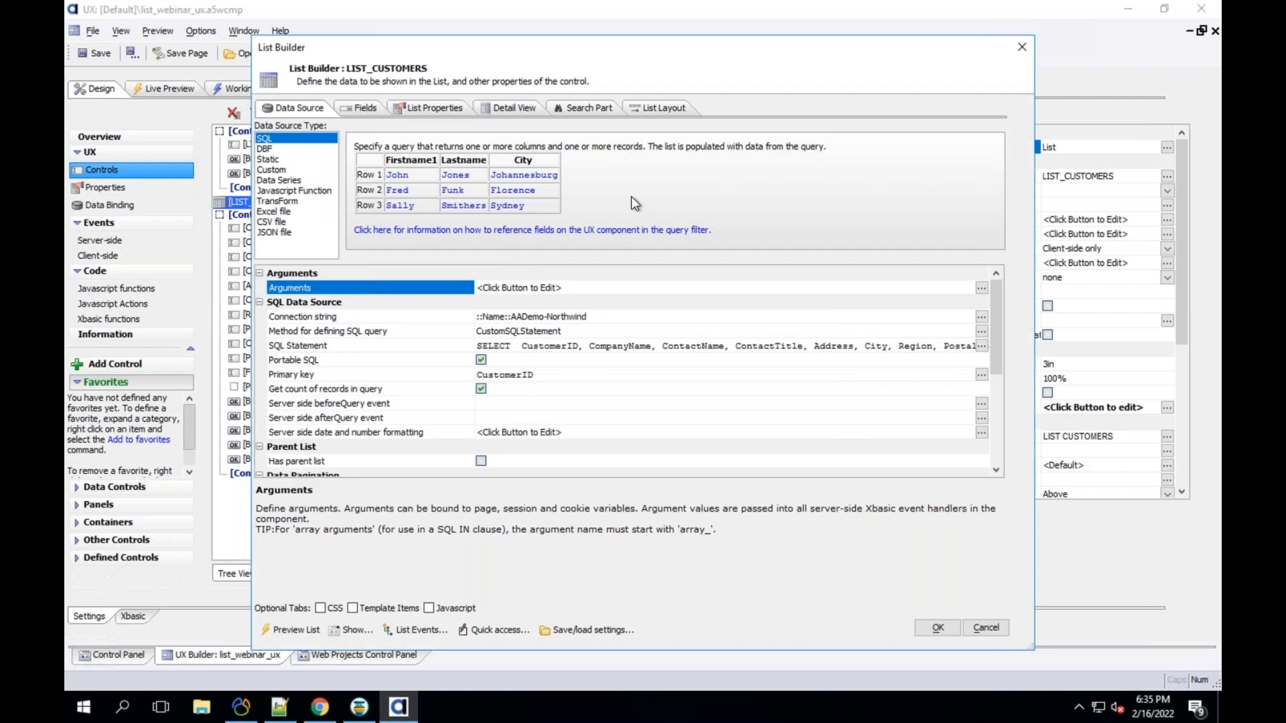
{"action": "left_click", "coordinate": [661, 116]}
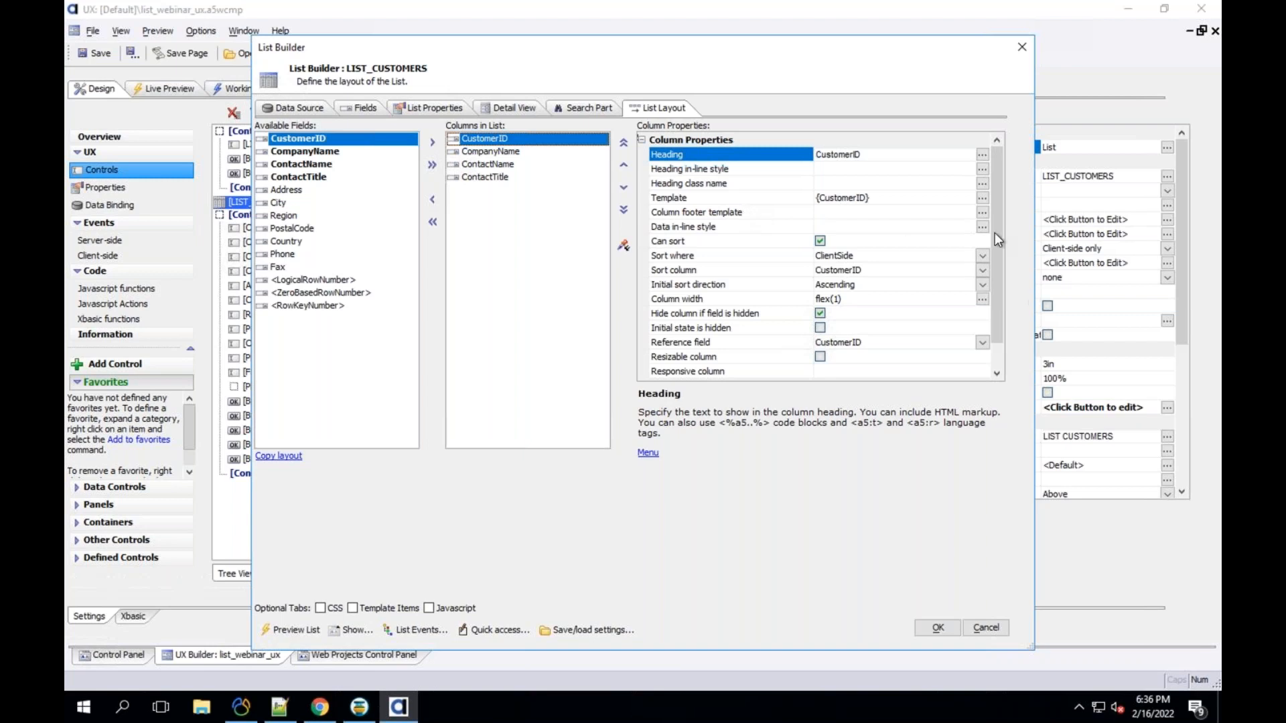
{"action": "scroll", "coordinate": [1000, 252], "scroll_direction": "down", "scroll_amount": 1}
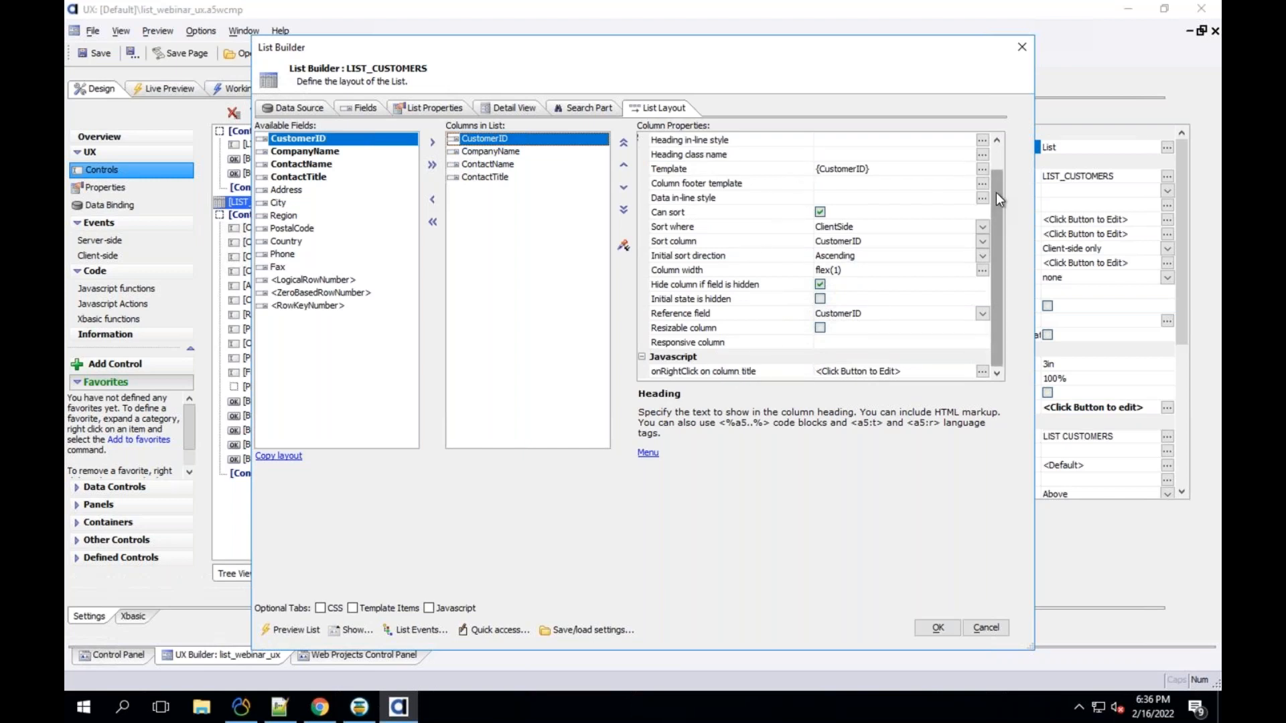
{"action": "left_click_drag", "start_coordinate": [995, 200], "coordinate": [1001, 146]}
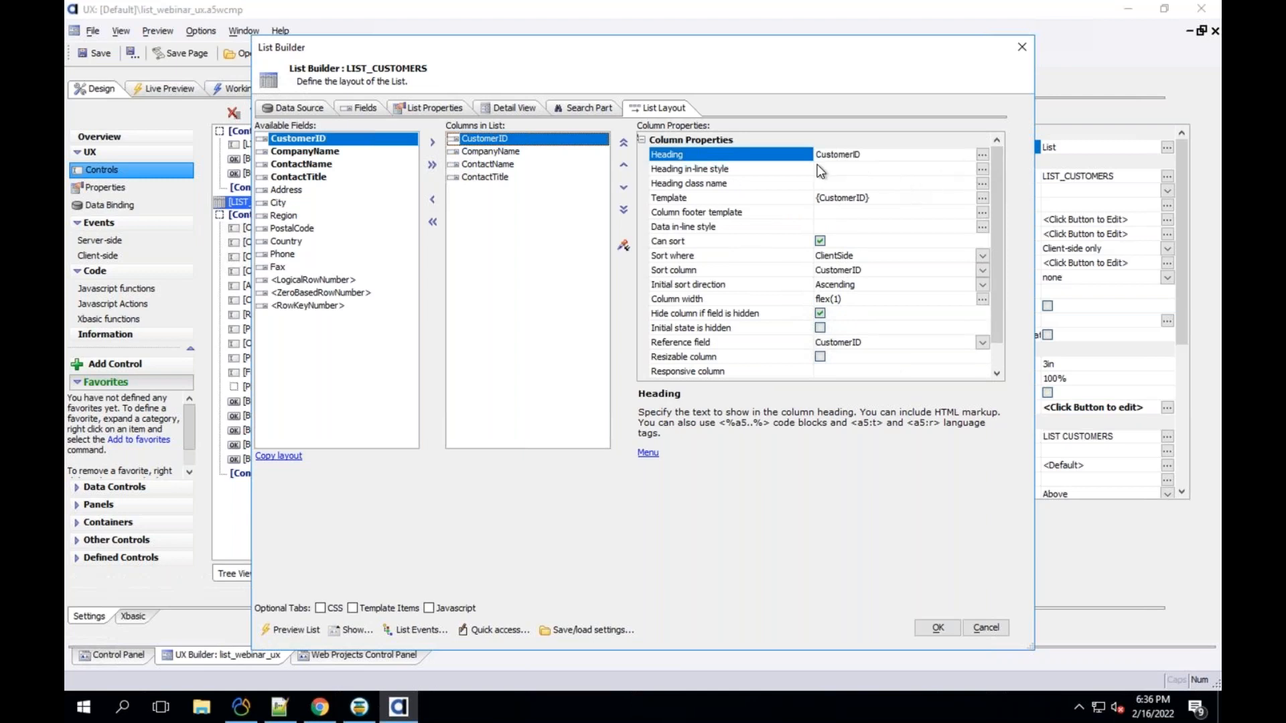
Step: Enable multiple layouts for the list, and check the List Navigator and auto-select layout on orientation change properties
{"action": "left_click", "coordinate": [430, 109]}
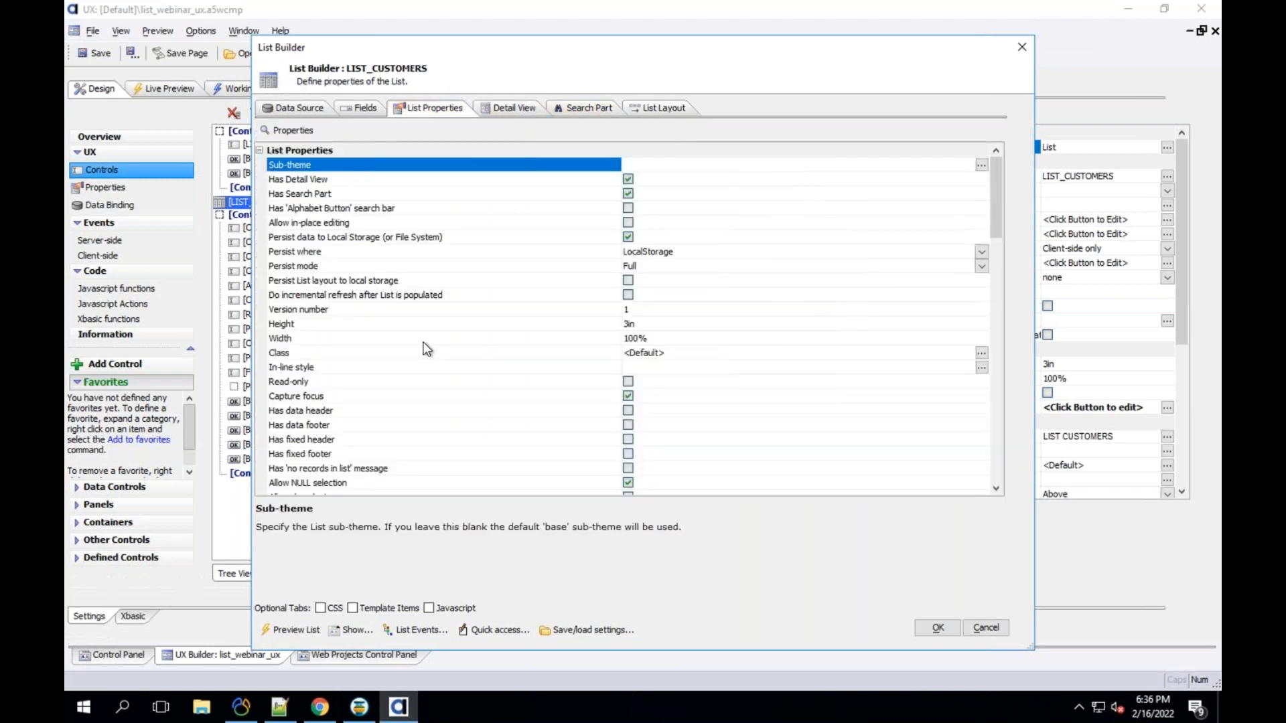
{"action": "scroll", "coordinate": [421, 344], "scroll_direction": "down", "scroll_amount": 12}
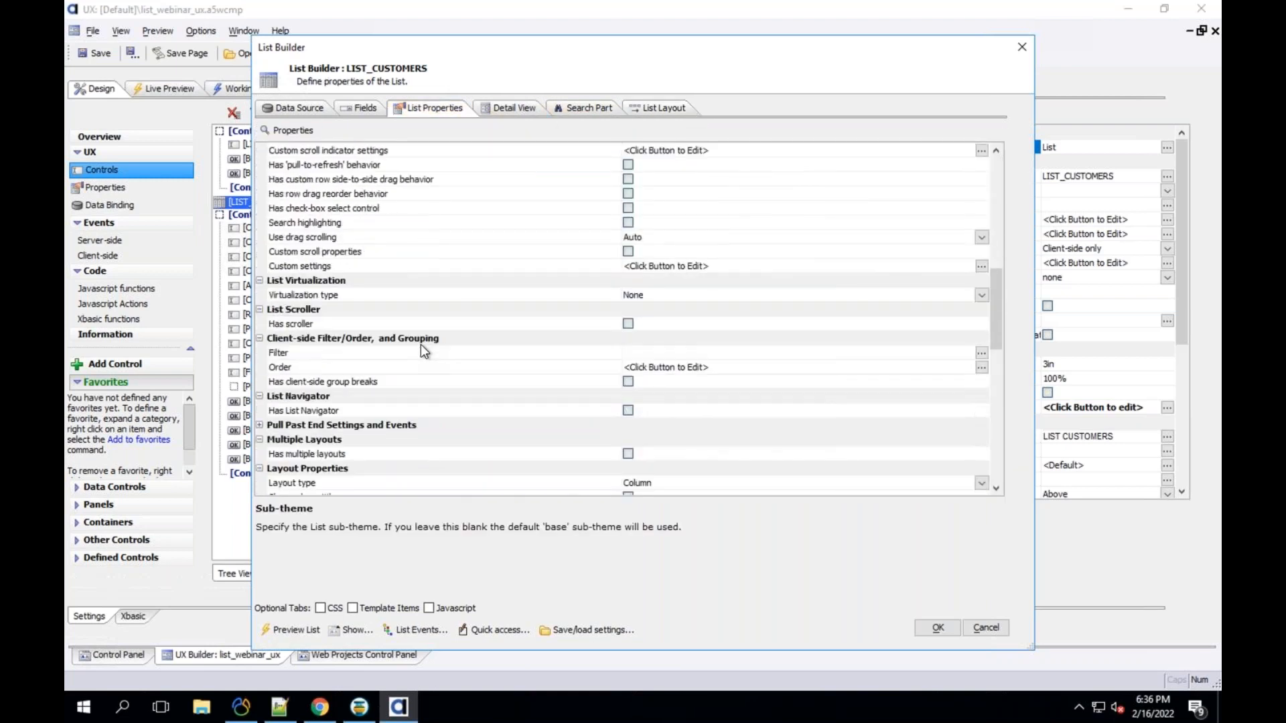
{"action": "scroll", "coordinate": [421, 344], "scroll_direction": "down", "scroll_amount": 1}
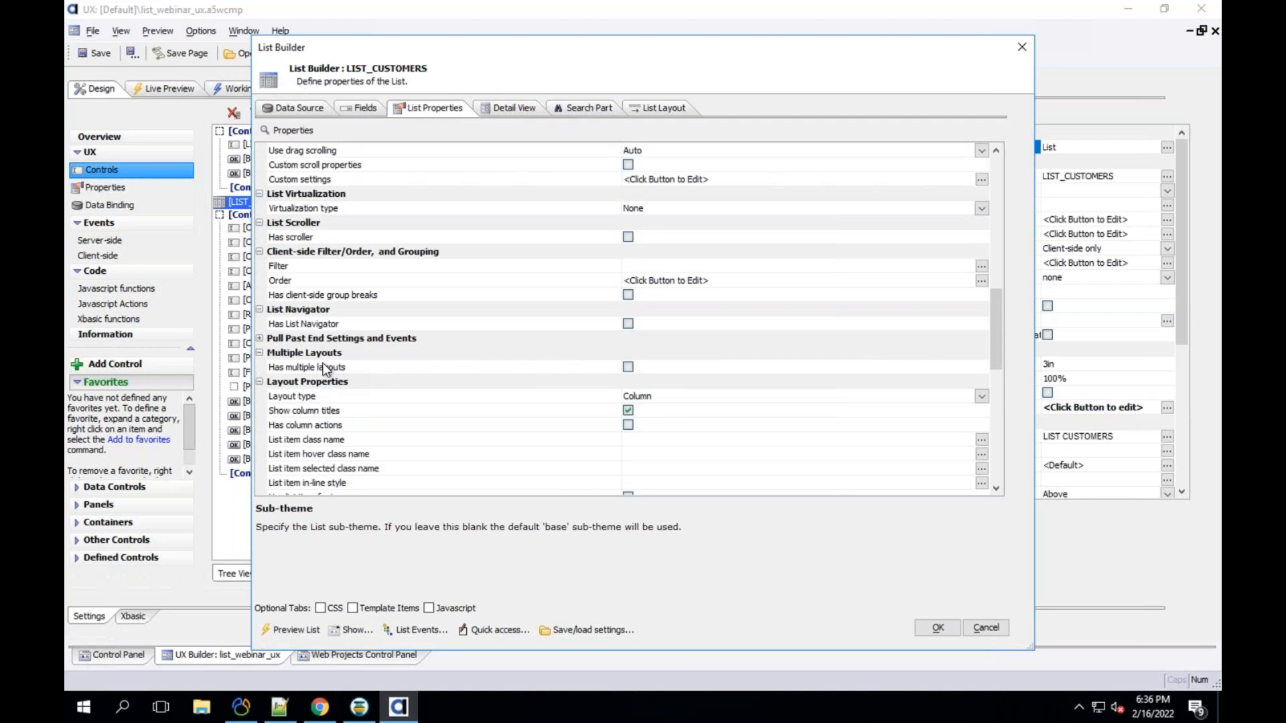
{"action": "left_click", "coordinate": [421, 367]}
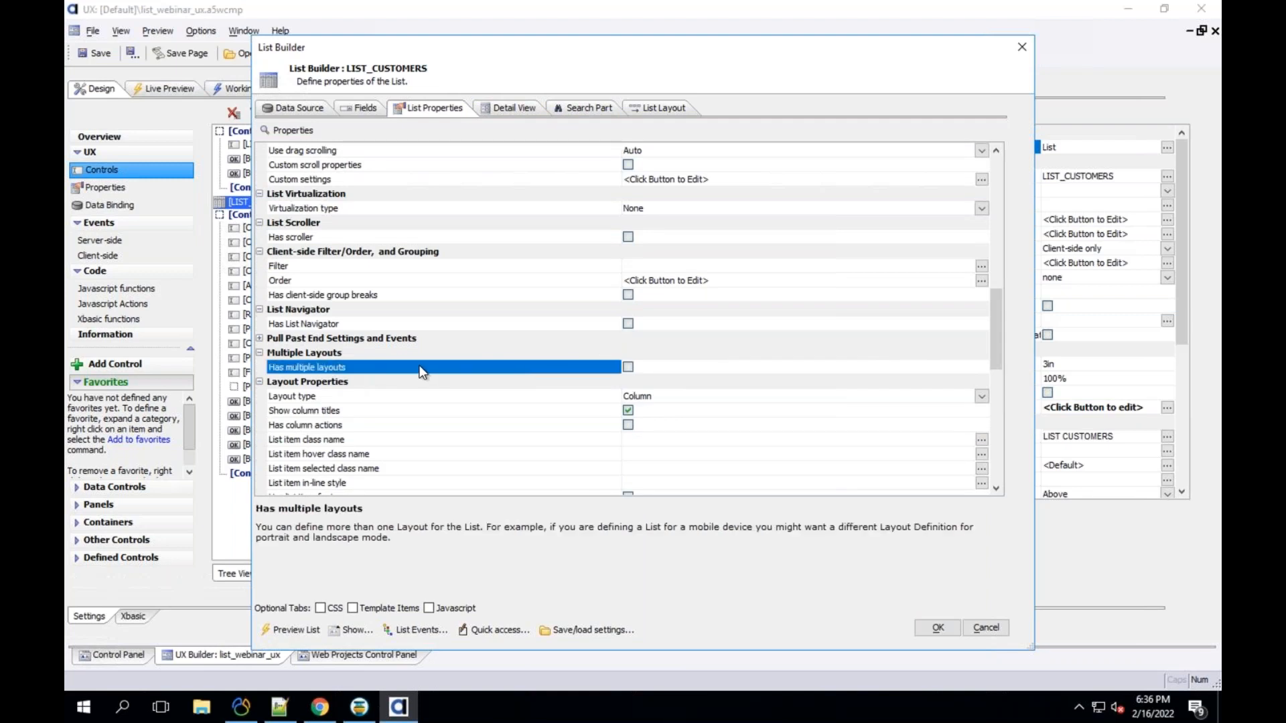
{"action": "left_click", "coordinate": [322, 324]}
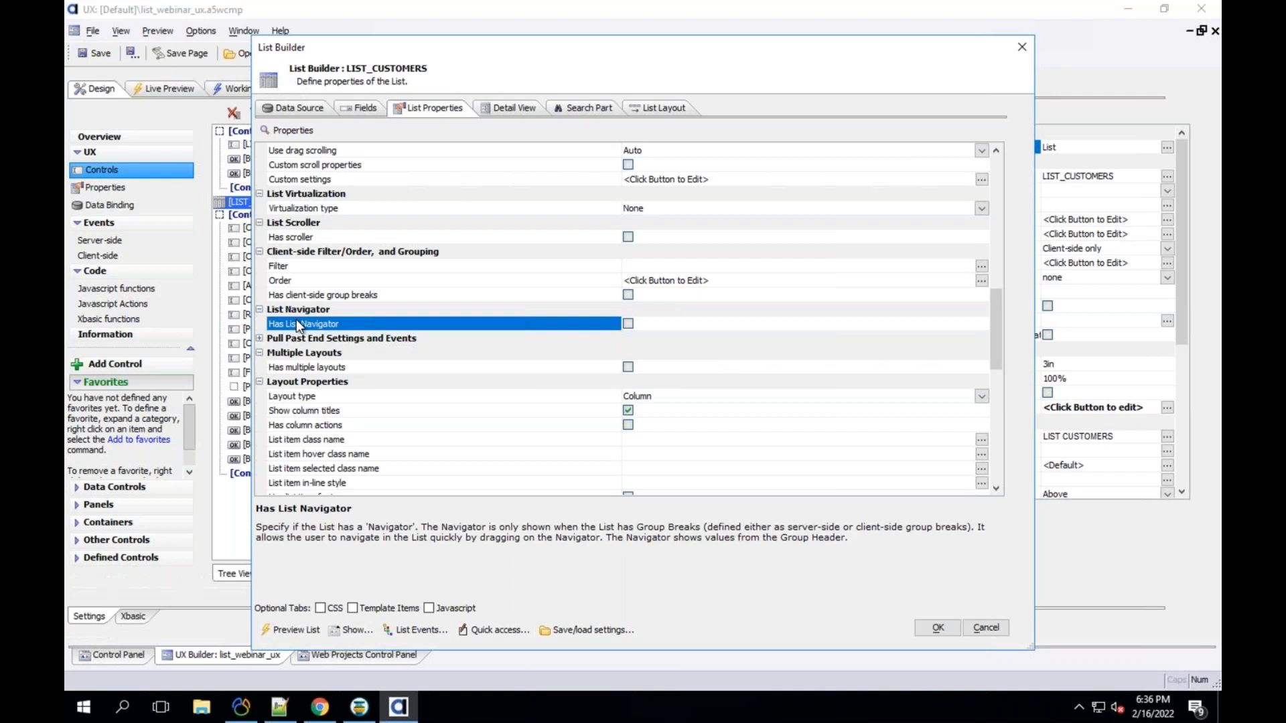
{"action": "left_click", "coordinate": [352, 365]}
{"action": "left_click", "coordinate": [627, 368]}
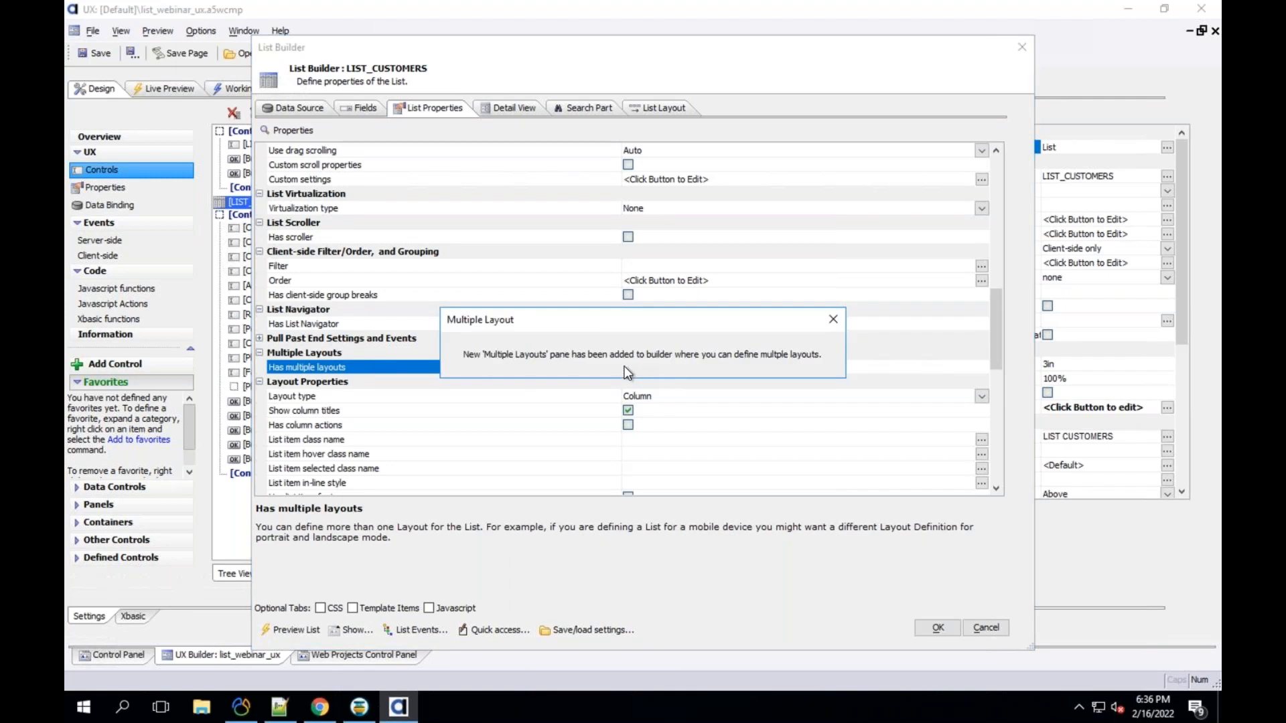
{"action": "left_click", "coordinate": [618, 373]}
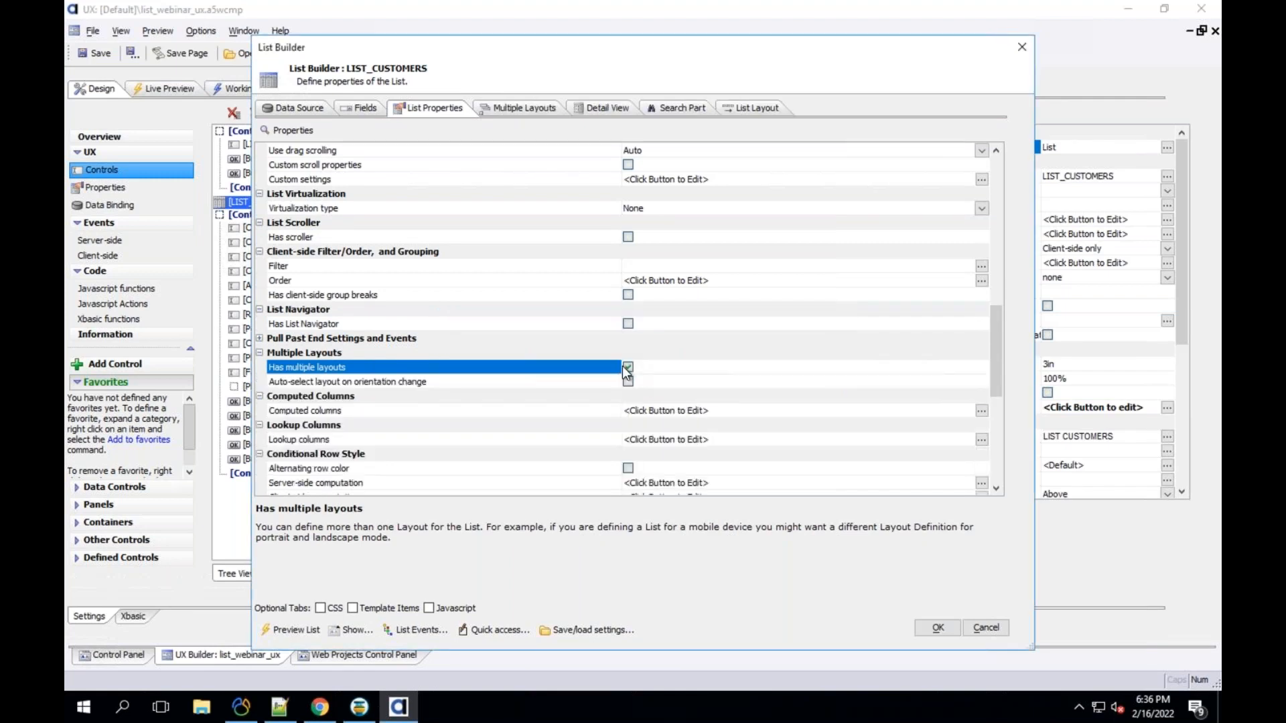
{"action": "left_click", "coordinate": [524, 383]}
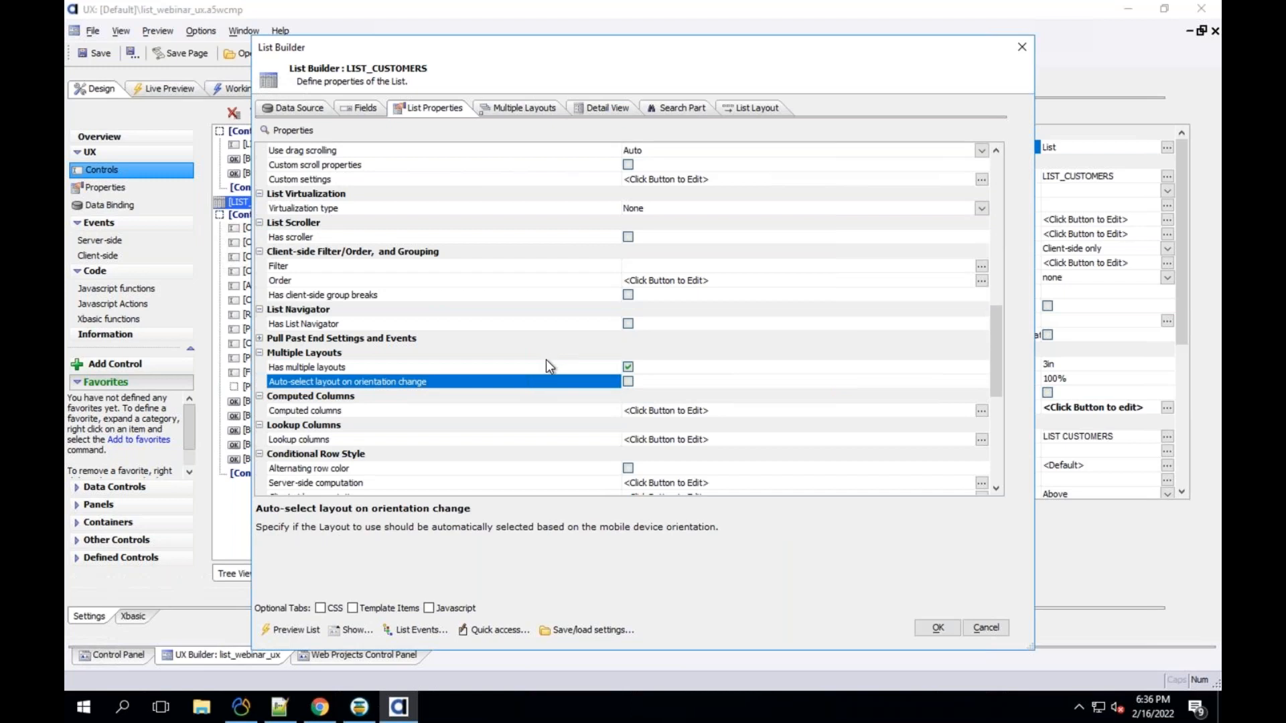
{"action": "left_click", "coordinate": [545, 356]}
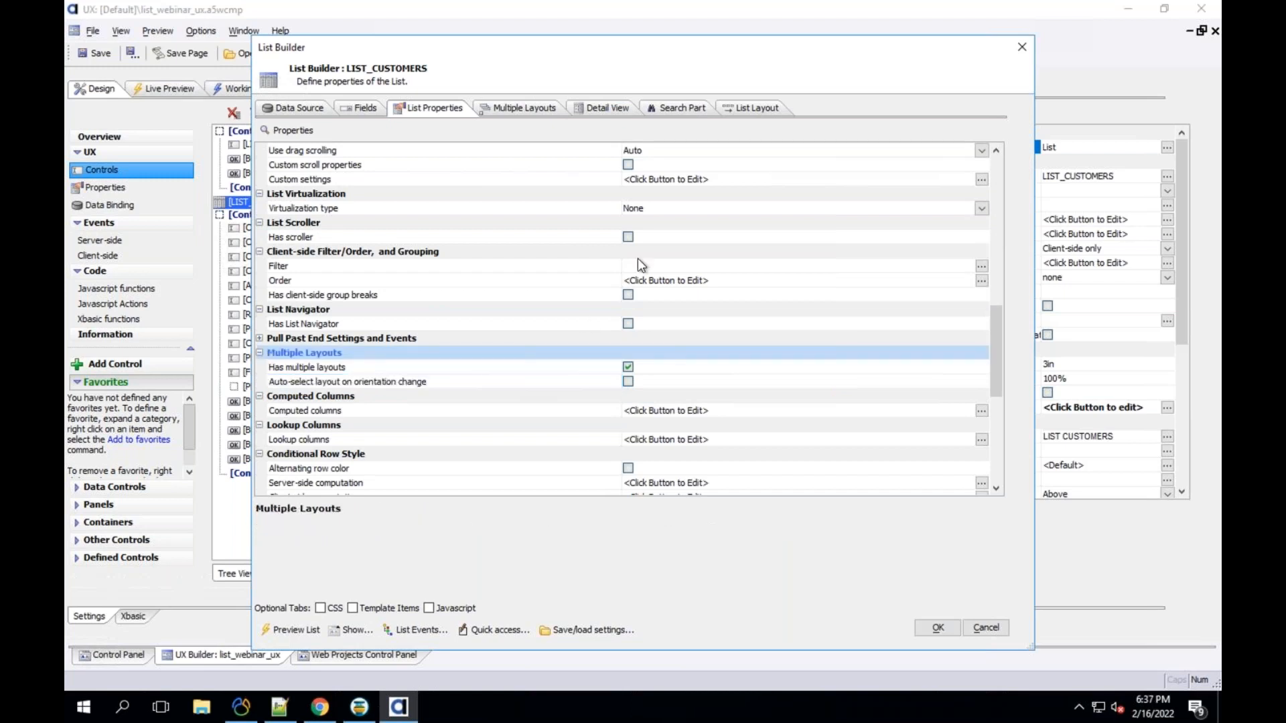
Step: Add a second list layout named Test with the Column layout type
{"action": "left_click", "coordinate": [511, 110]}
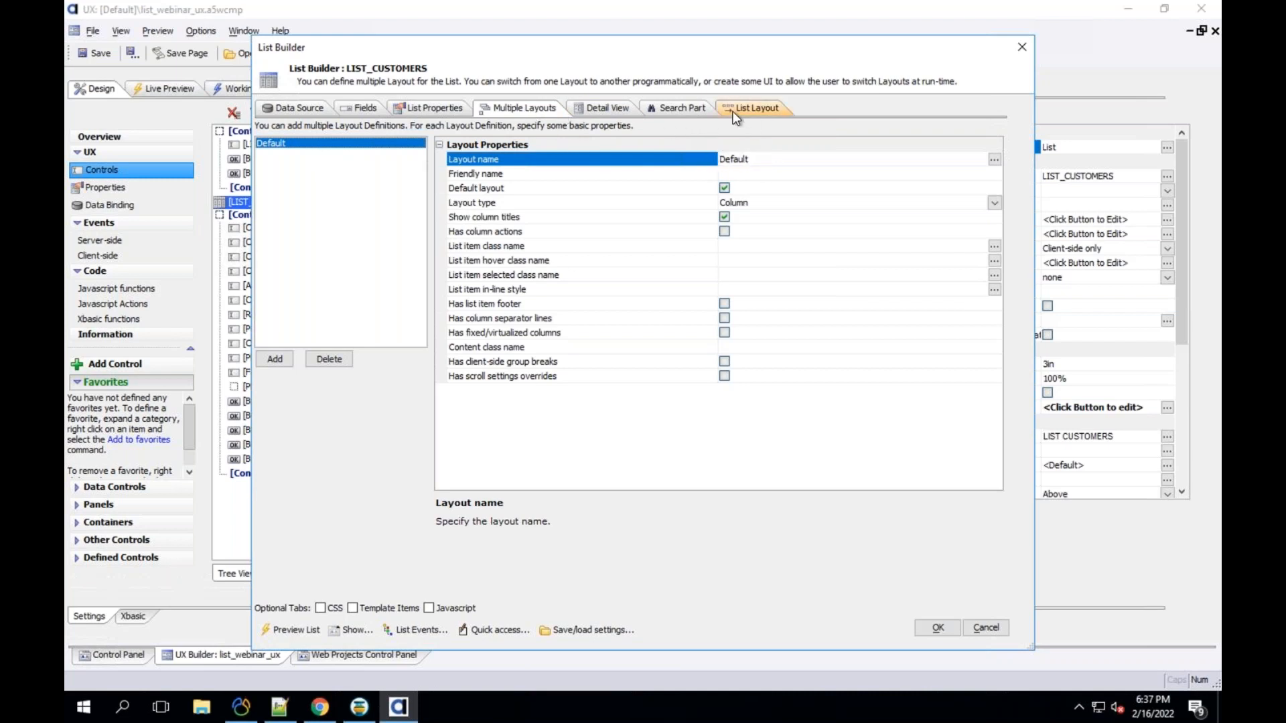
{"action": "left_click", "coordinate": [753, 109]}
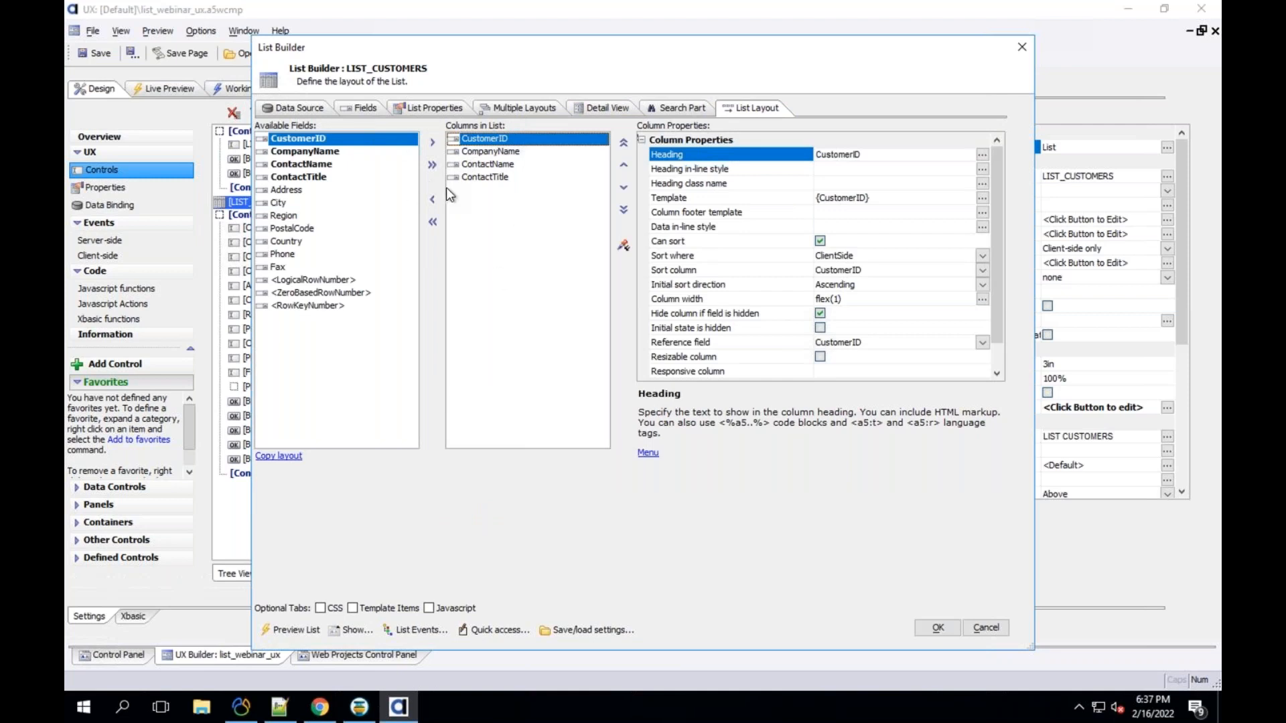
{"action": "left_click", "coordinate": [505, 109]}
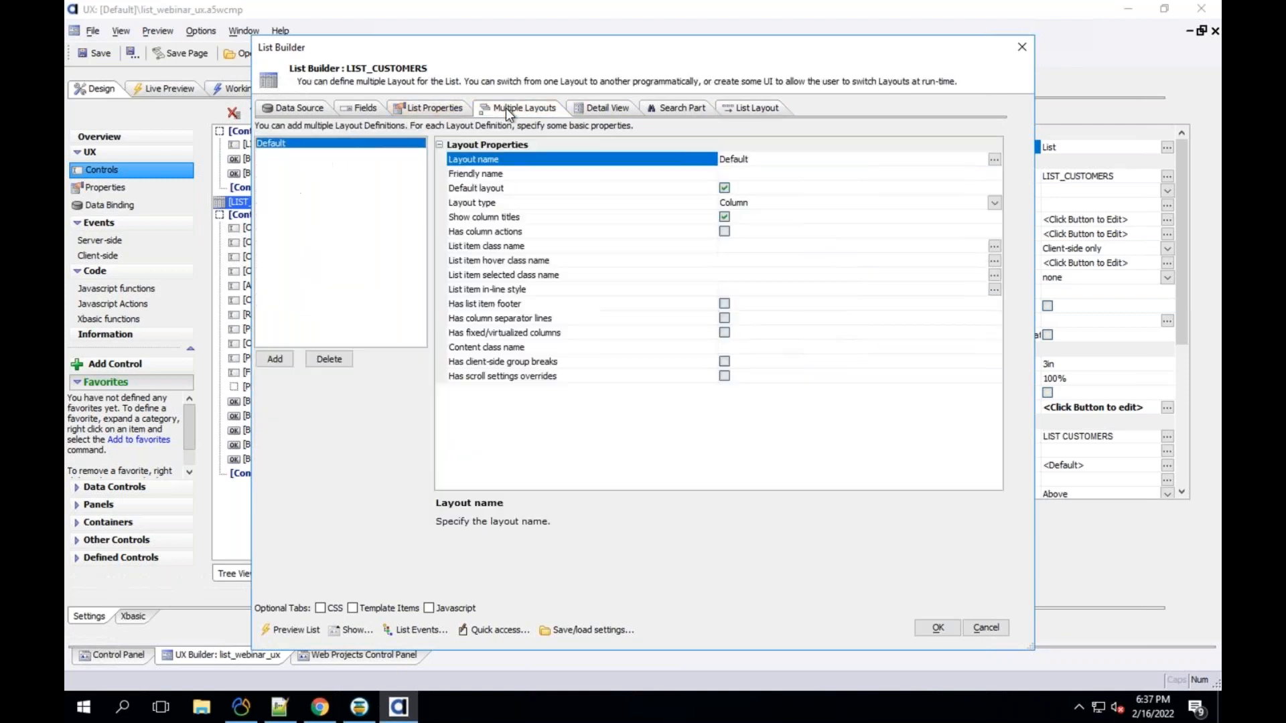
{"action": "left_click", "coordinate": [283, 360]}
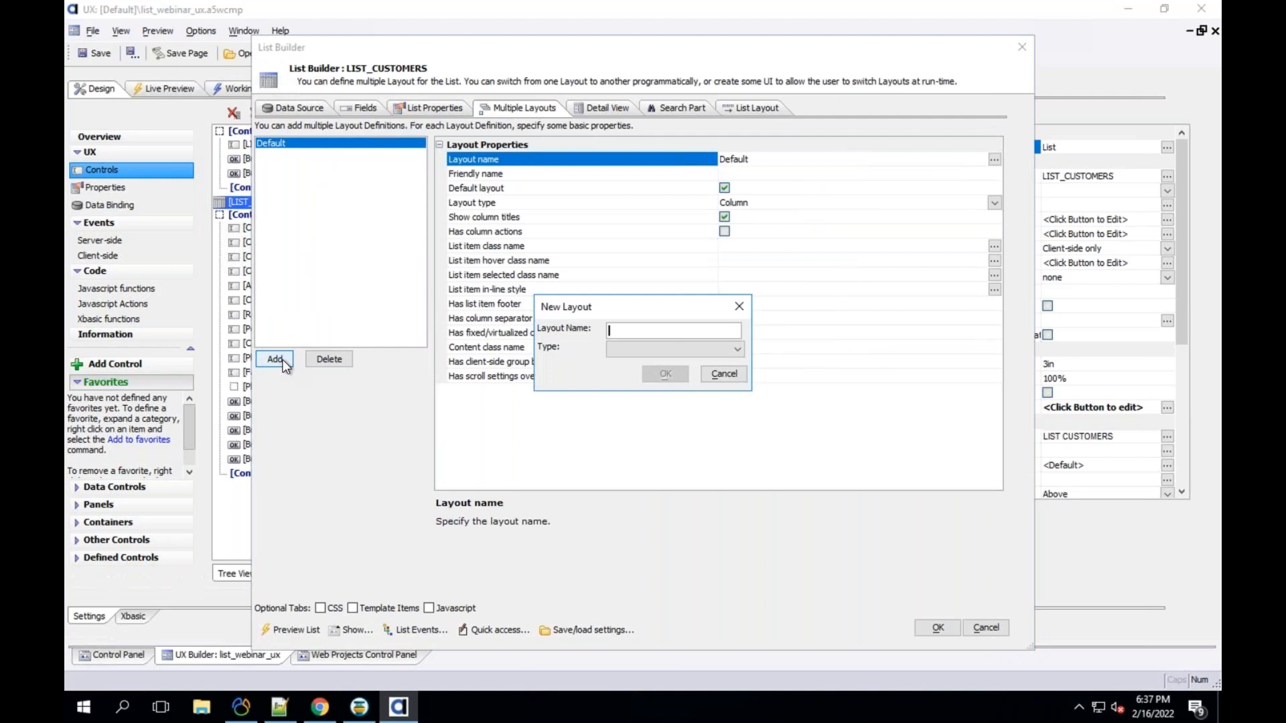
{"action": "type", "text": "Test"}
{"action": "key", "text": "Tab"}
{"action": "left_click", "coordinate": [727, 352]}
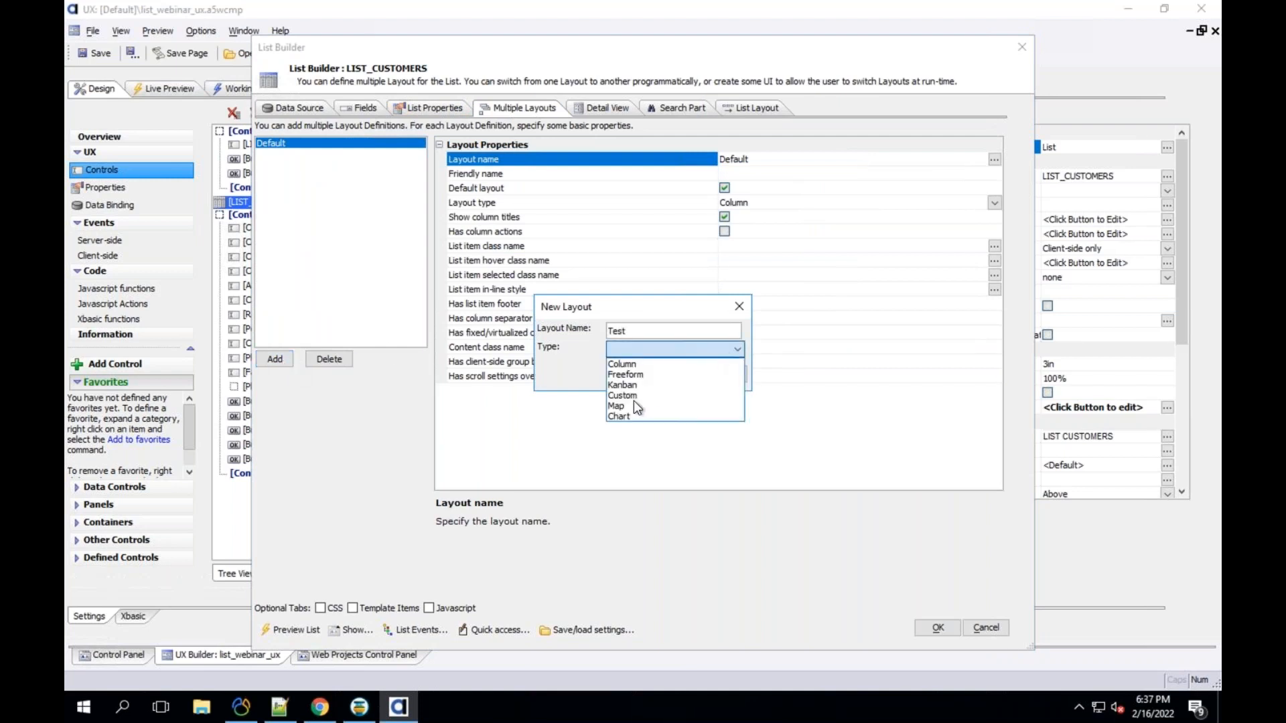
{"action": "left_click", "coordinate": [638, 365]}
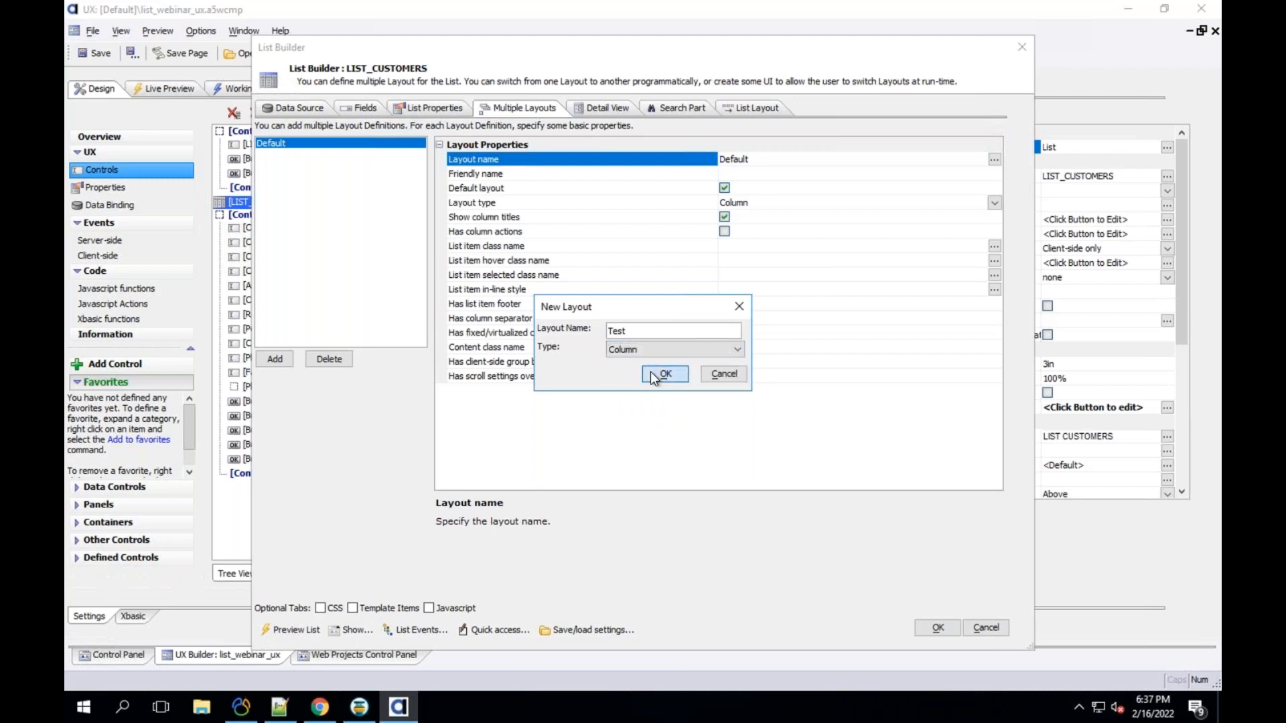
{"action": "left_click", "coordinate": [649, 371]}
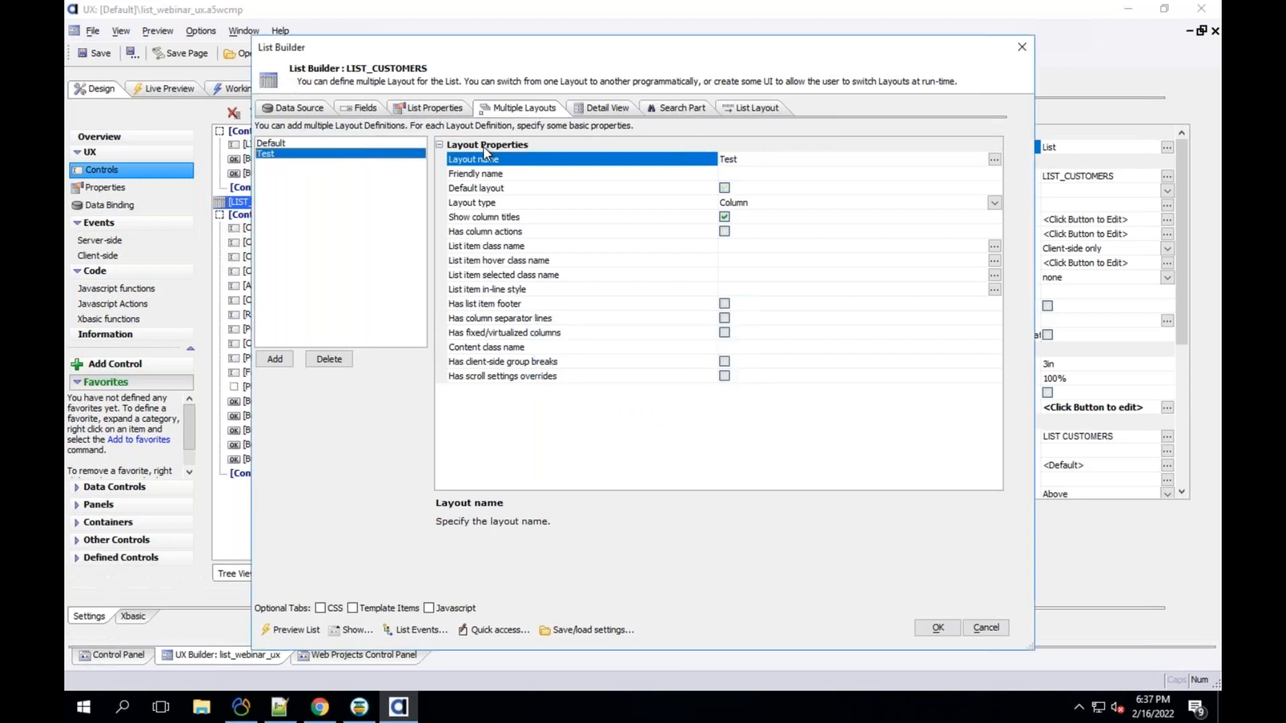
Step: Switch between the Default and Test layouts in the list layout settings to compare their columns, ending on Test
{"action": "left_click", "coordinate": [735, 110]}
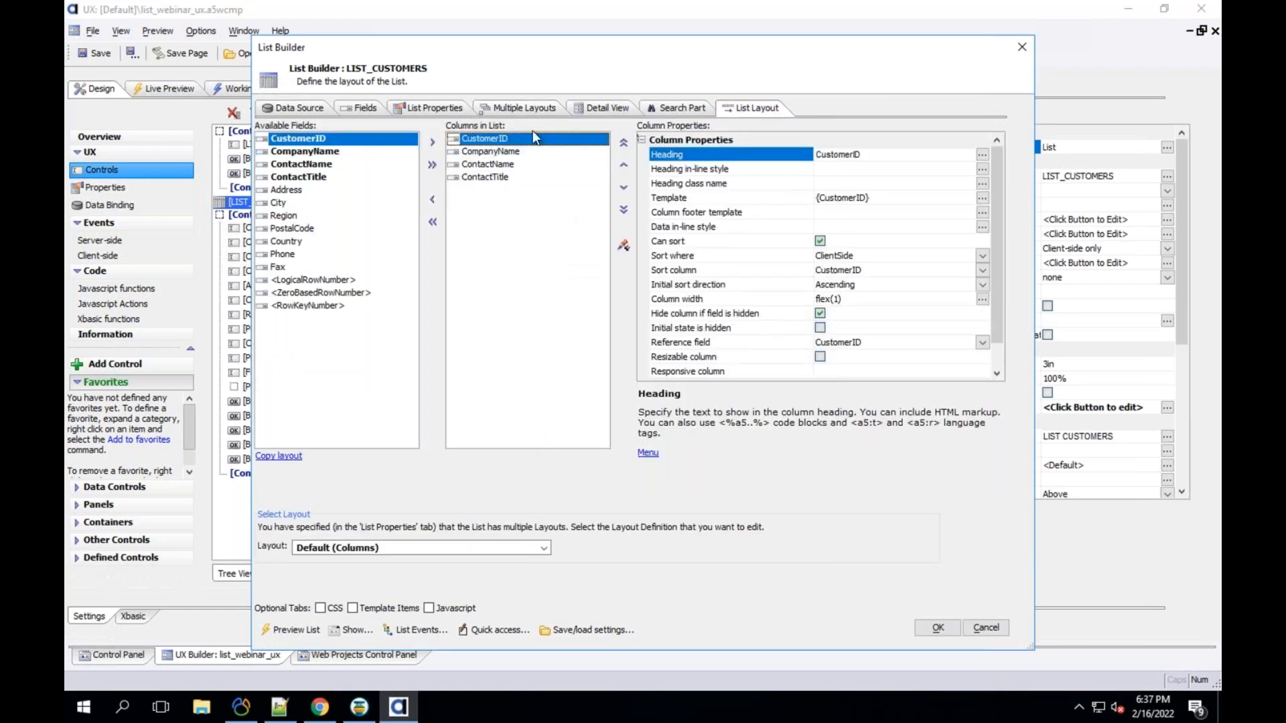
{"action": "left_click", "coordinate": [678, 108]}
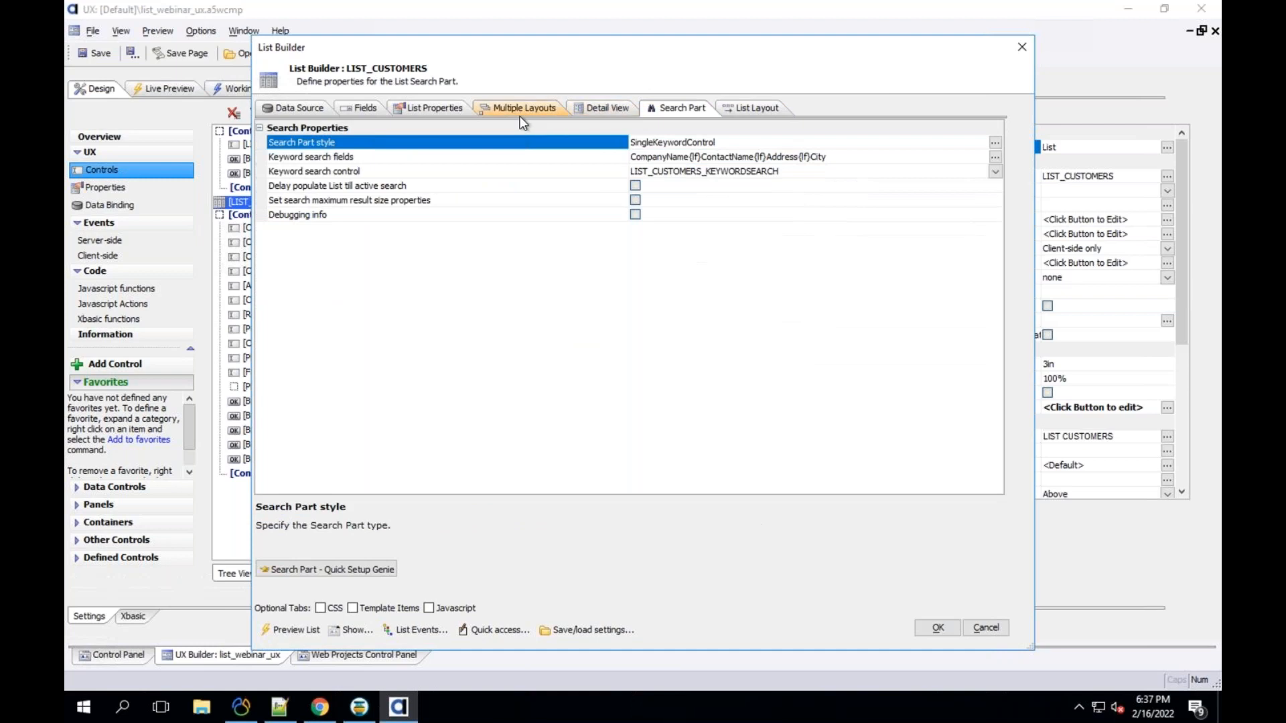
{"action": "left_click", "coordinate": [520, 111]}
{"action": "left_click", "coordinate": [300, 154]}
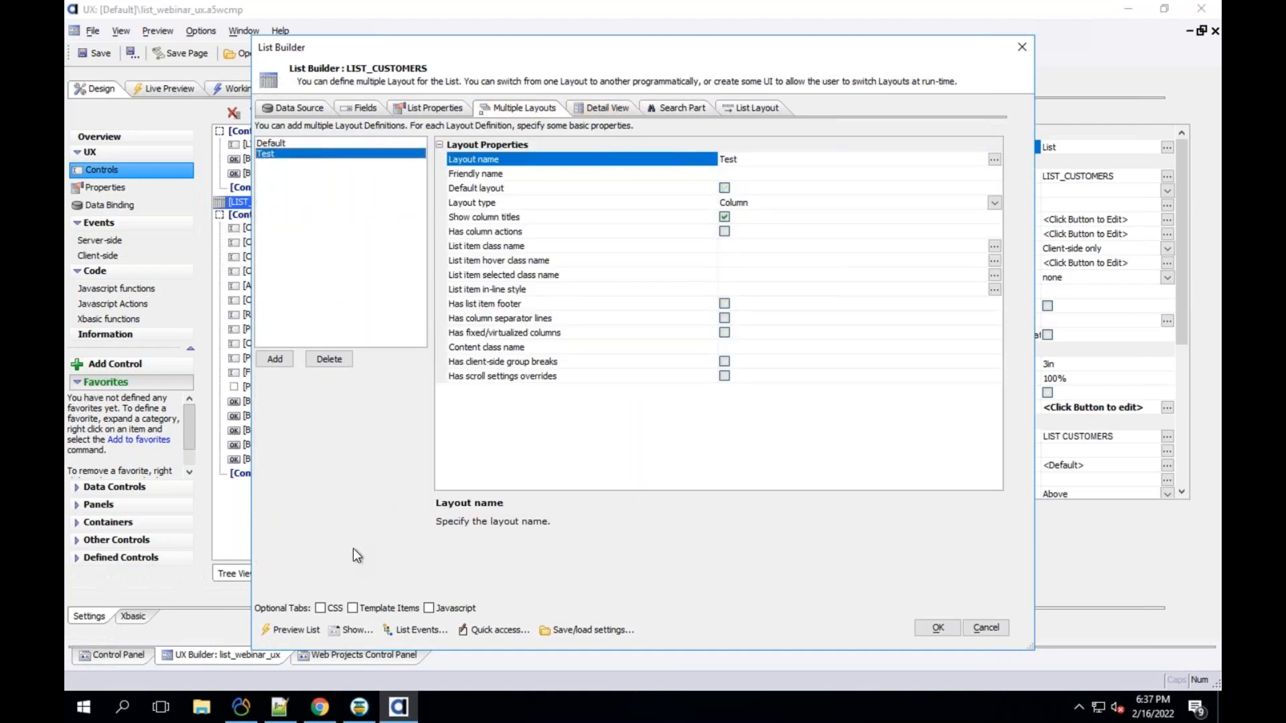
{"action": "left_click", "coordinate": [756, 107]}
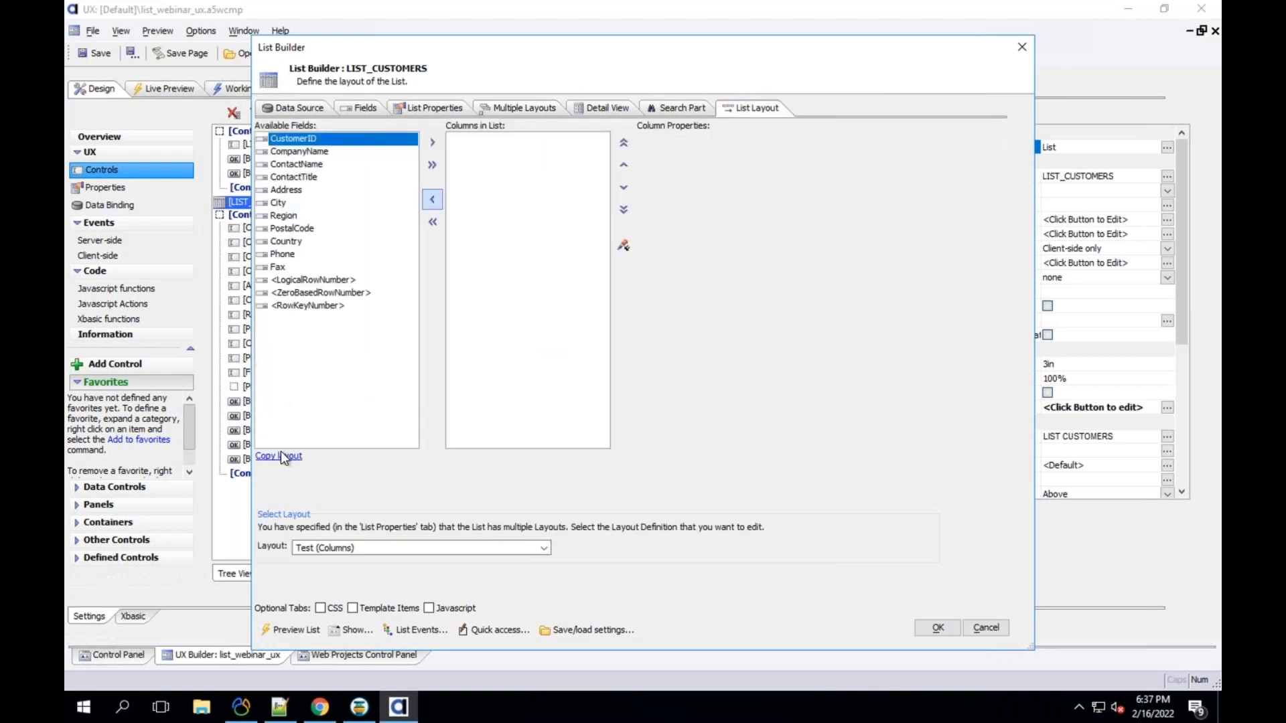
{"action": "left_click", "coordinate": [332, 545]}
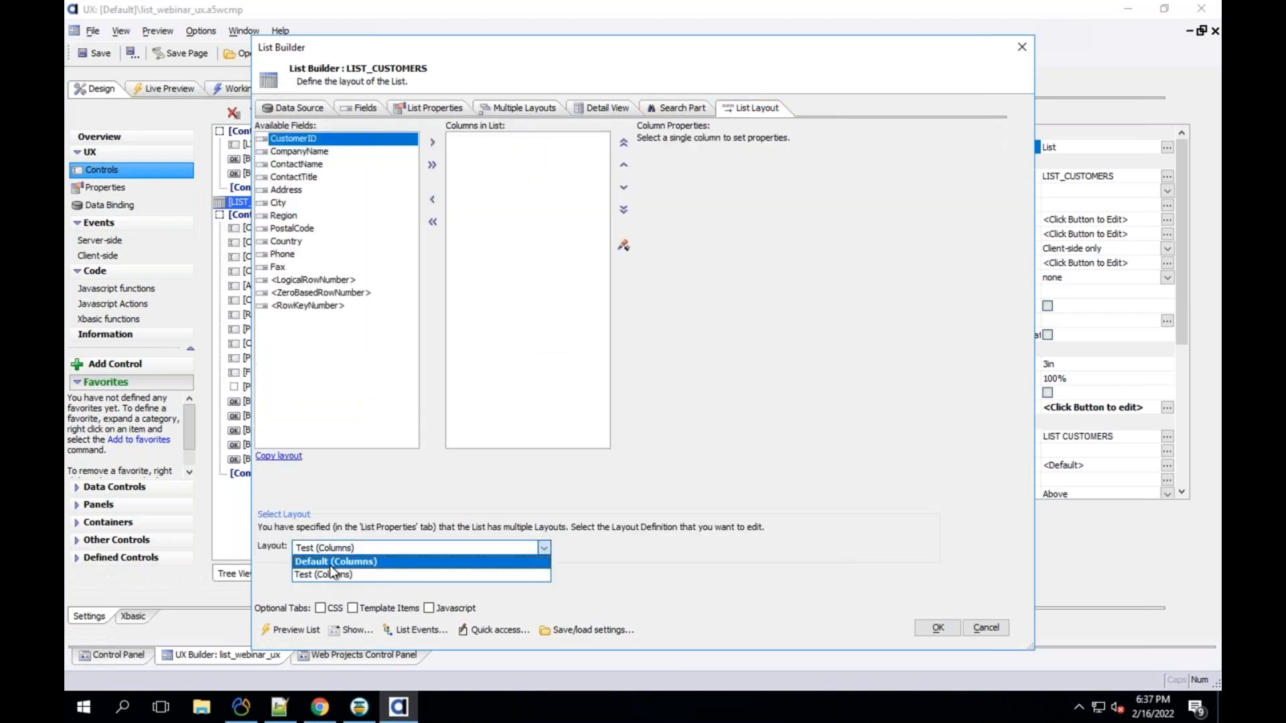
{"action": "left_click", "coordinate": [330, 565]}
{"action": "left_click", "coordinate": [332, 549]}
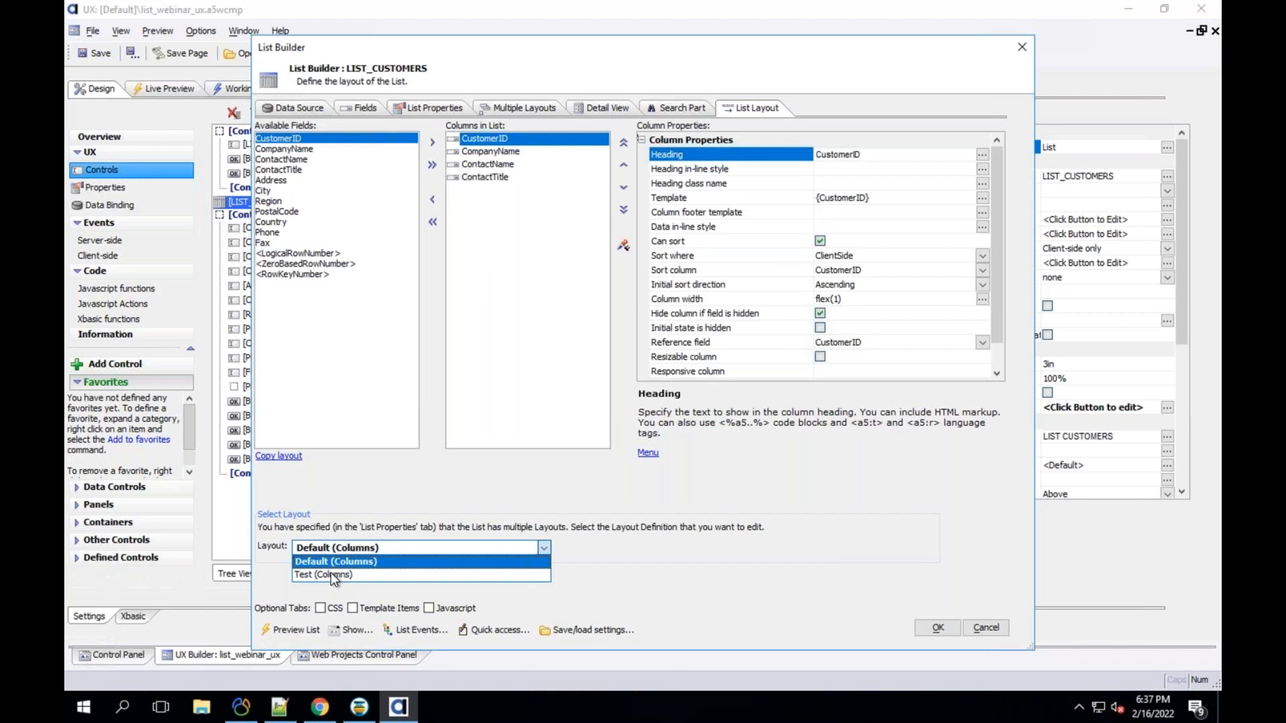
{"action": "left_click", "coordinate": [331, 574]}
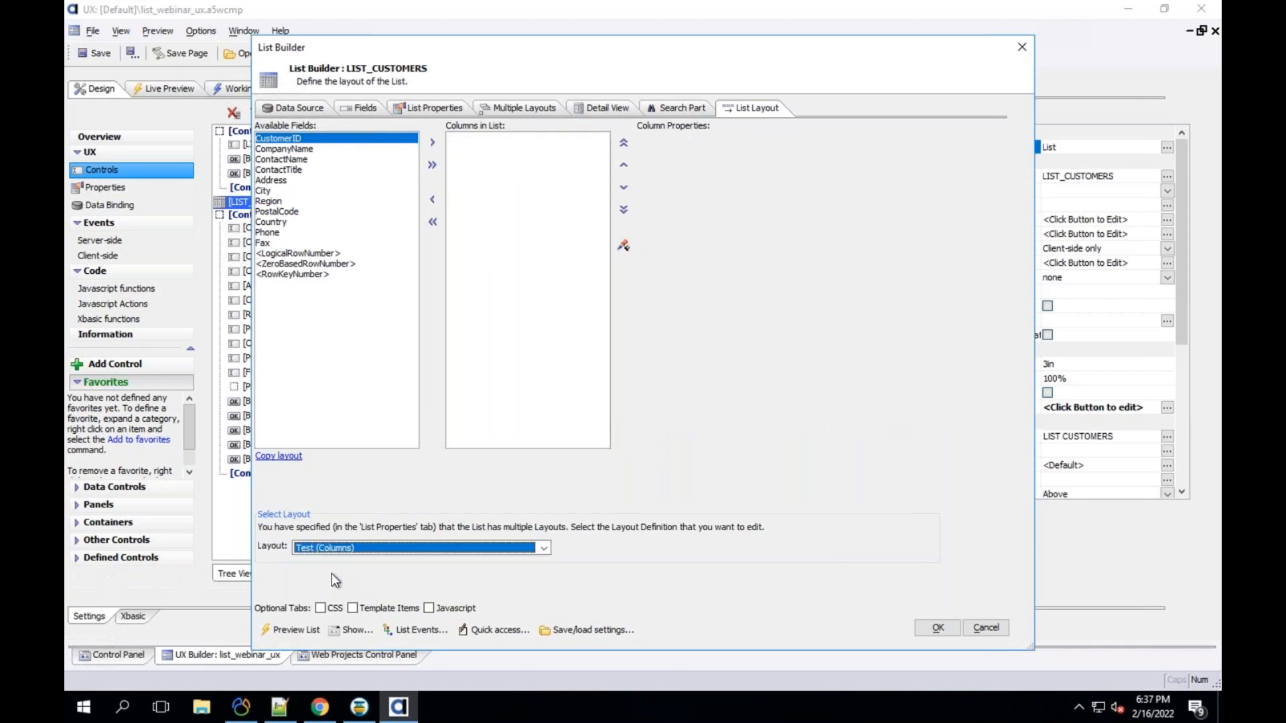
Step: Add the CustomerID and CompanyName columns to the Test layout, apply the list settings and check the working preview
{"action": "left_click", "coordinate": [320, 150], "text": "shift"}
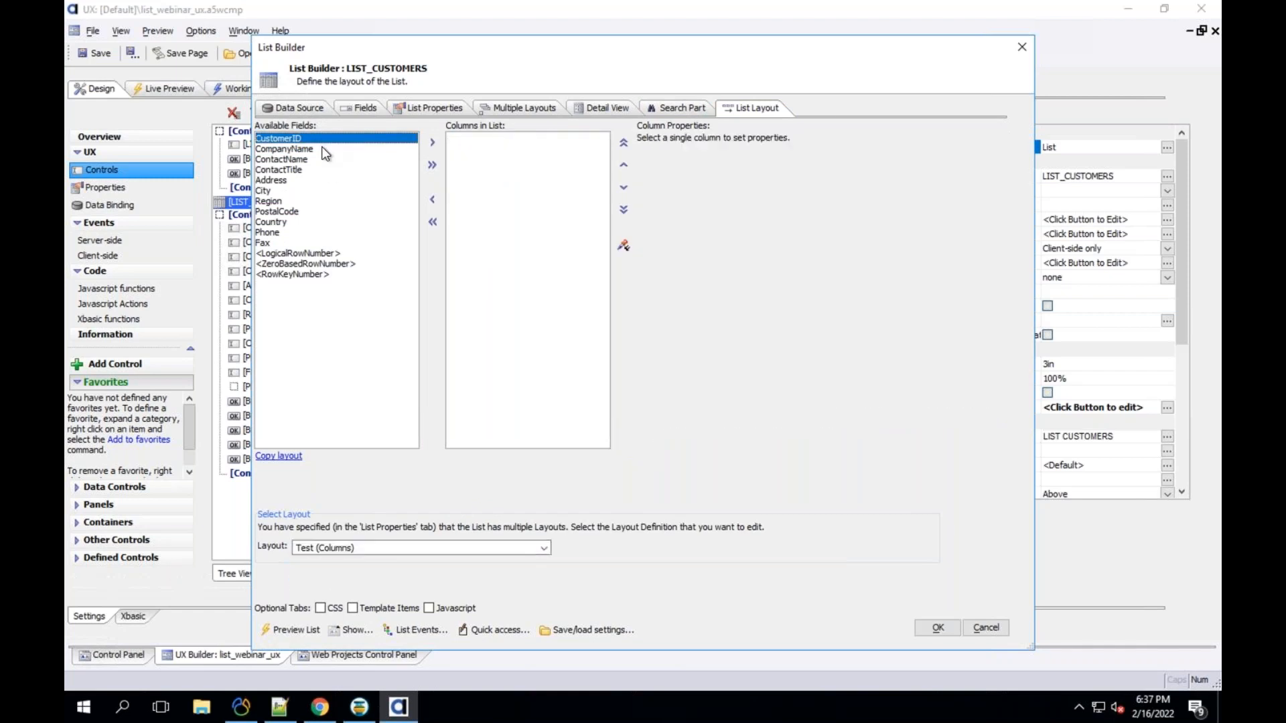
{"action": "left_click", "coordinate": [433, 143]}
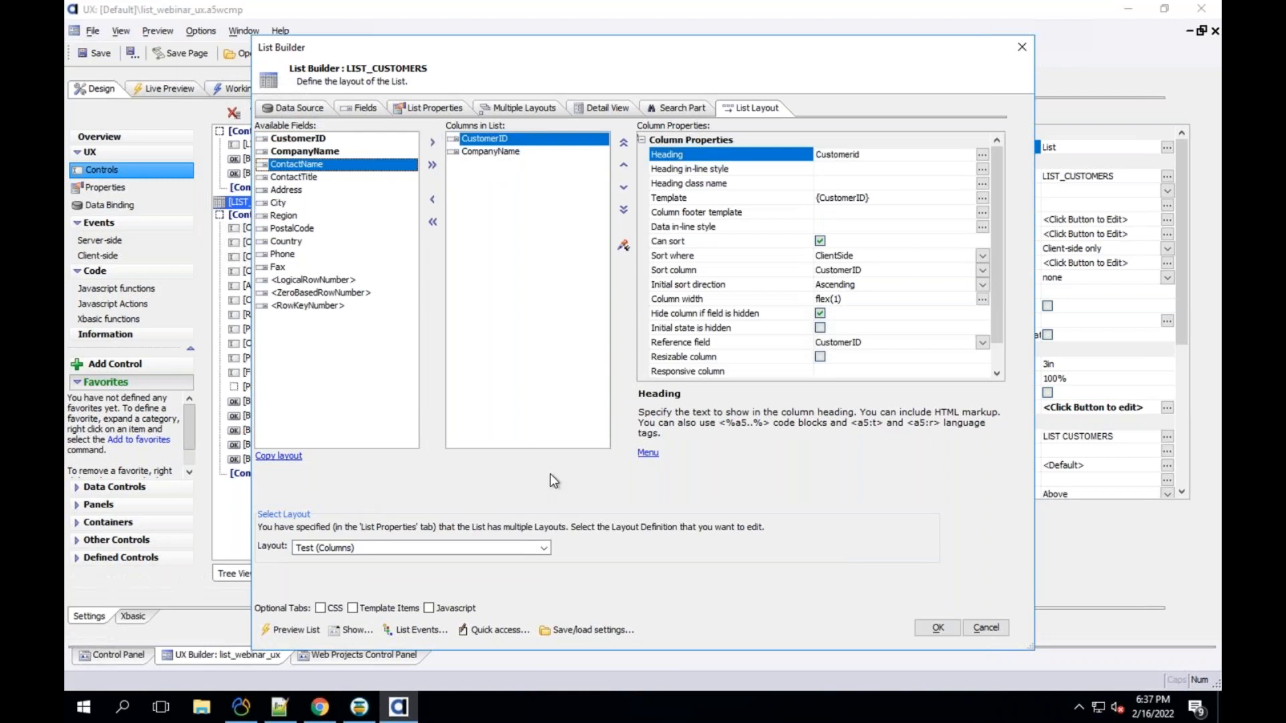
{"action": "left_click", "coordinate": [938, 628]}
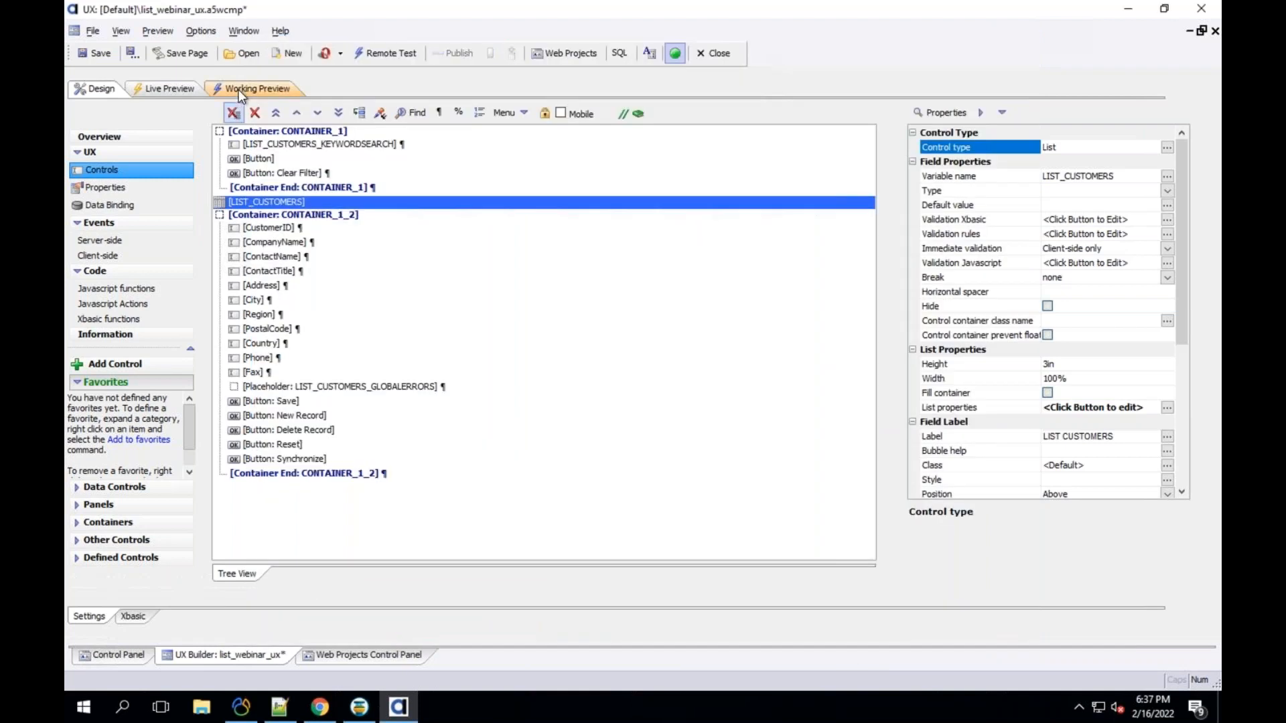
{"action": "left_click", "coordinate": [238, 89]}
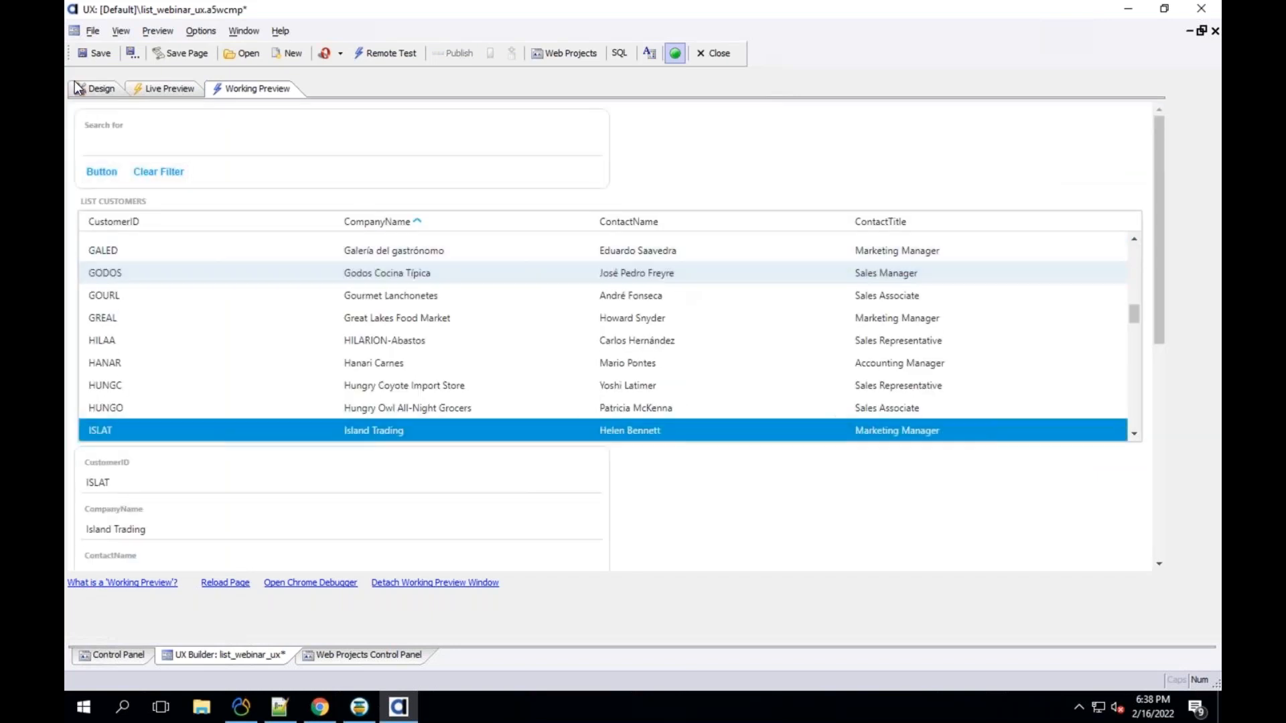
{"action": "left_click", "coordinate": [95, 89]}
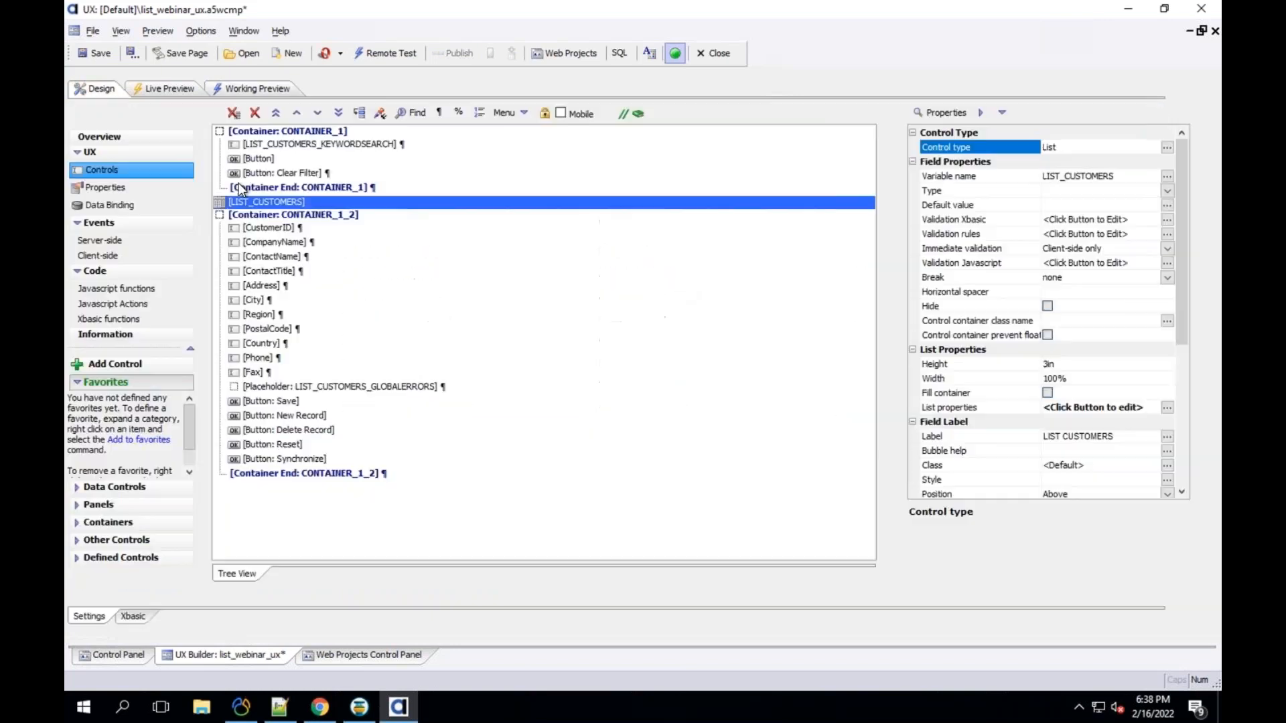
Step: Make Test the default layout of the LIST_CUSTOMERS list and check the result in the working preview
{"action": "double_click", "coordinate": [281, 200]}
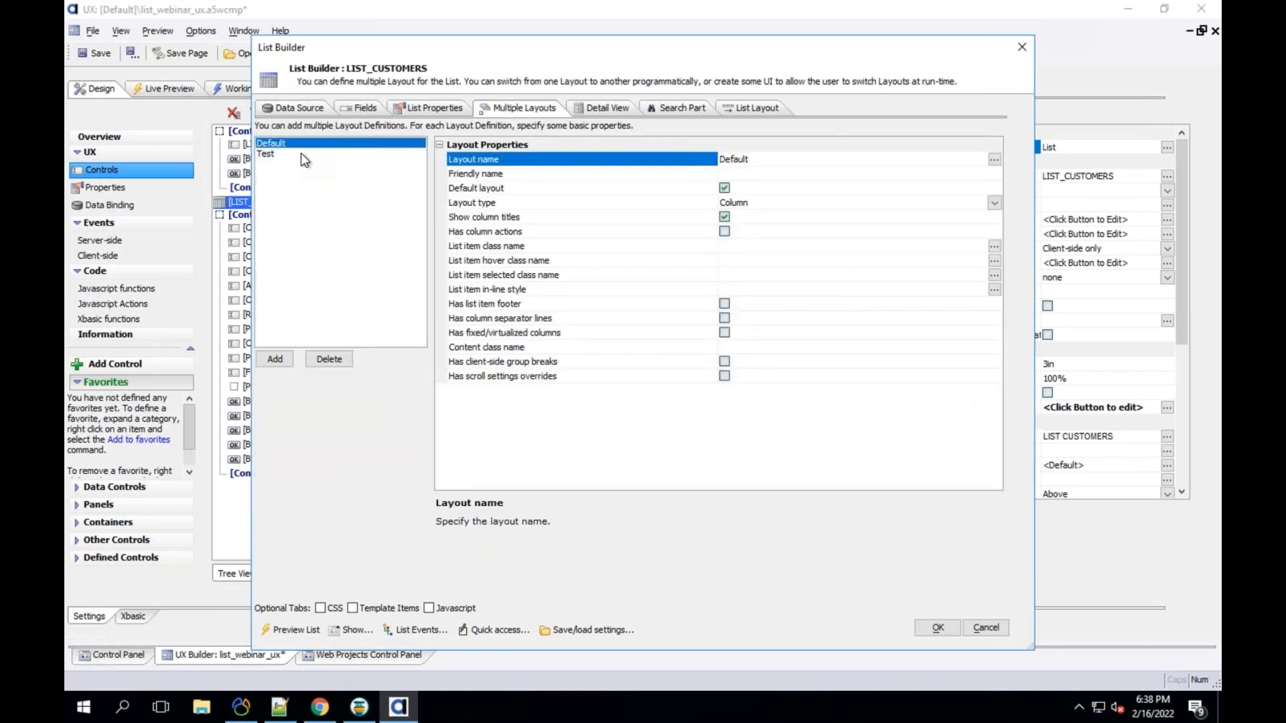
{"action": "left_click", "coordinate": [513, 188]}
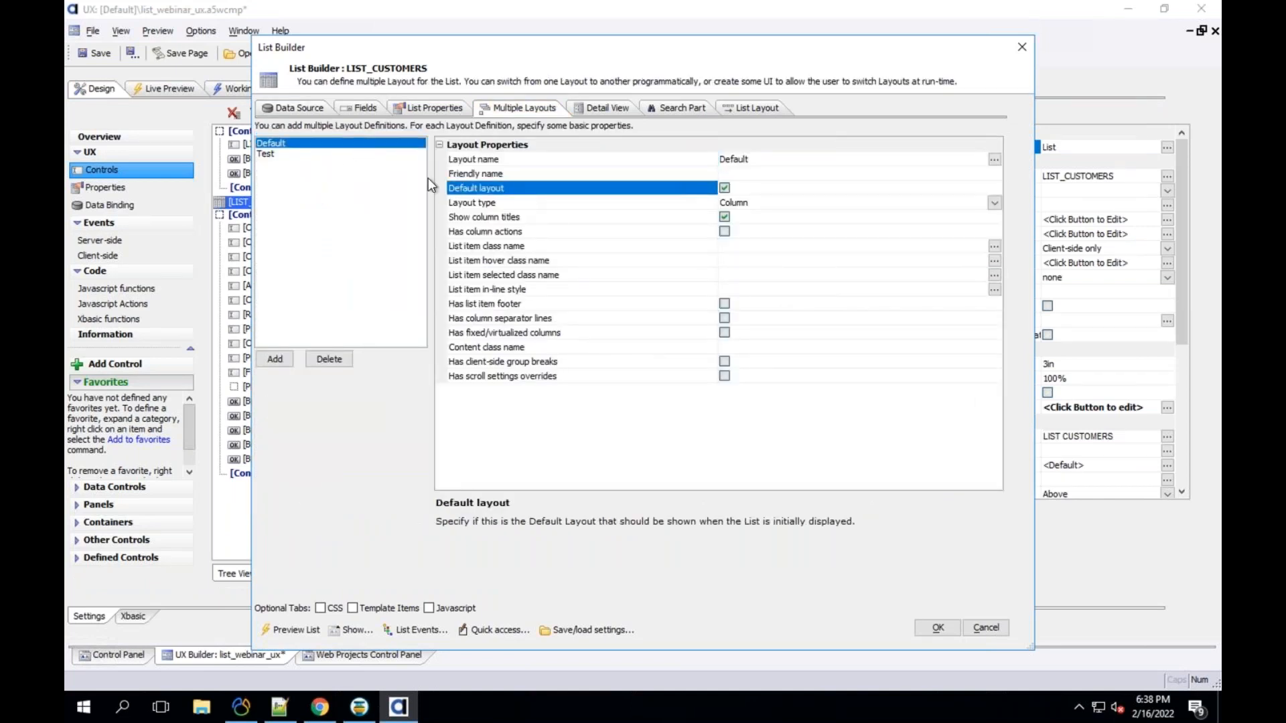
{"action": "left_click", "coordinate": [300, 155]}
{"action": "left_click", "coordinate": [724, 188]}
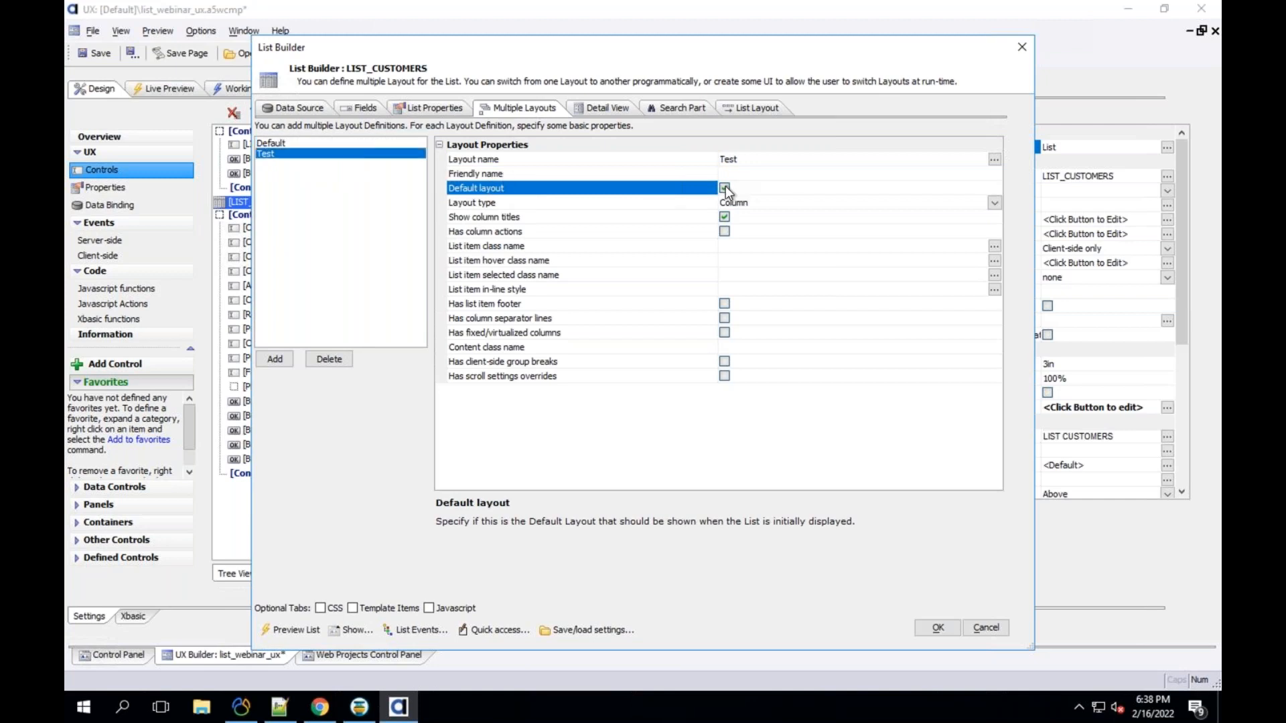
{"action": "left_click", "coordinate": [938, 629]}
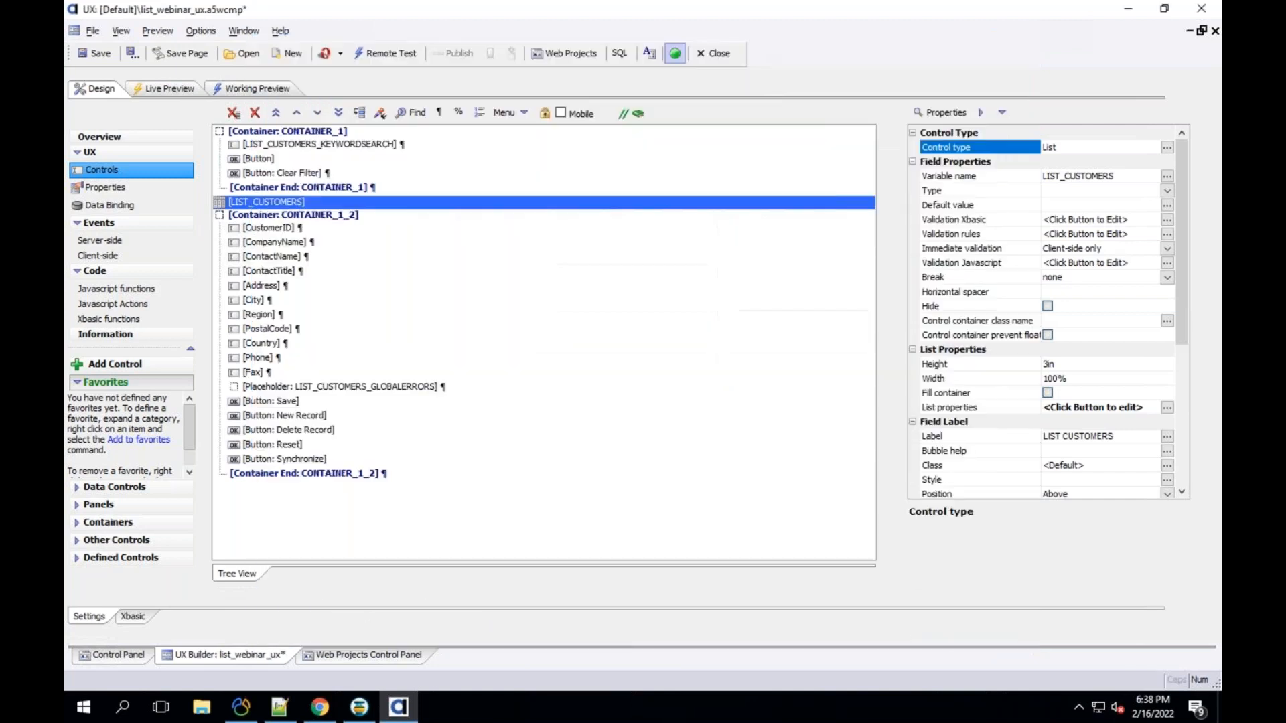
{"action": "left_click", "coordinate": [248, 90]}
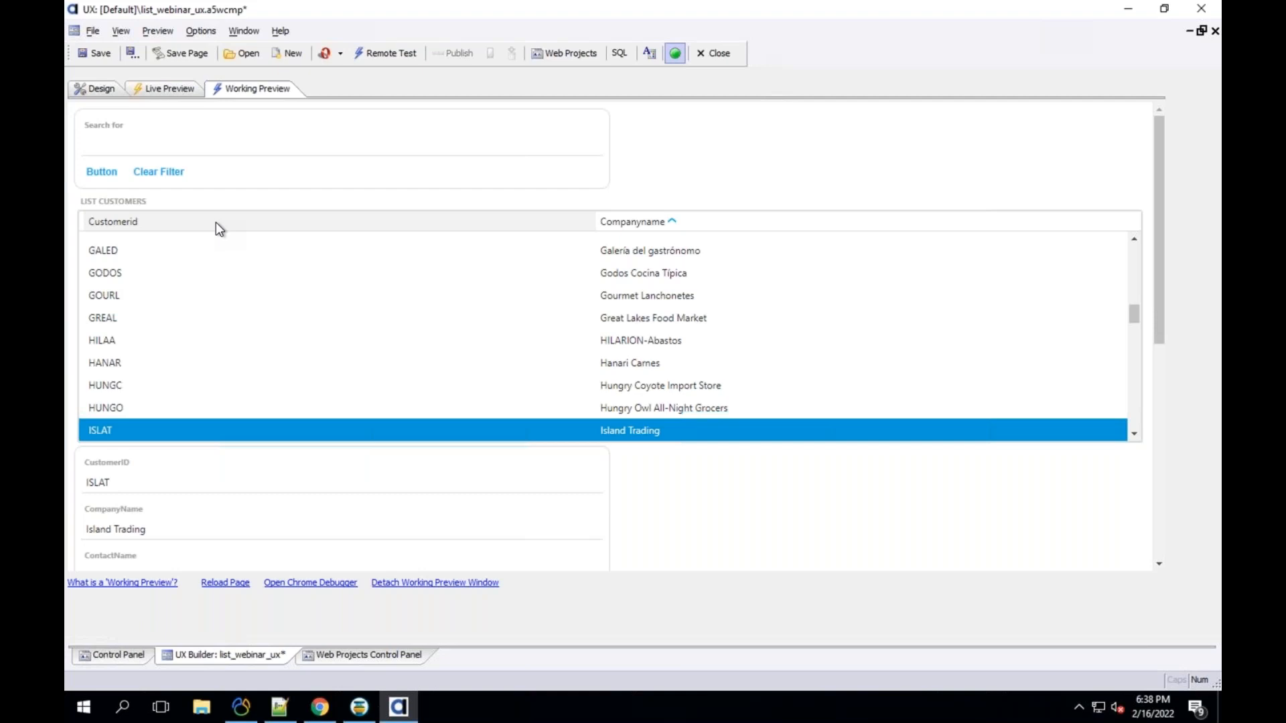
{"action": "left_click", "coordinate": [86, 98]}
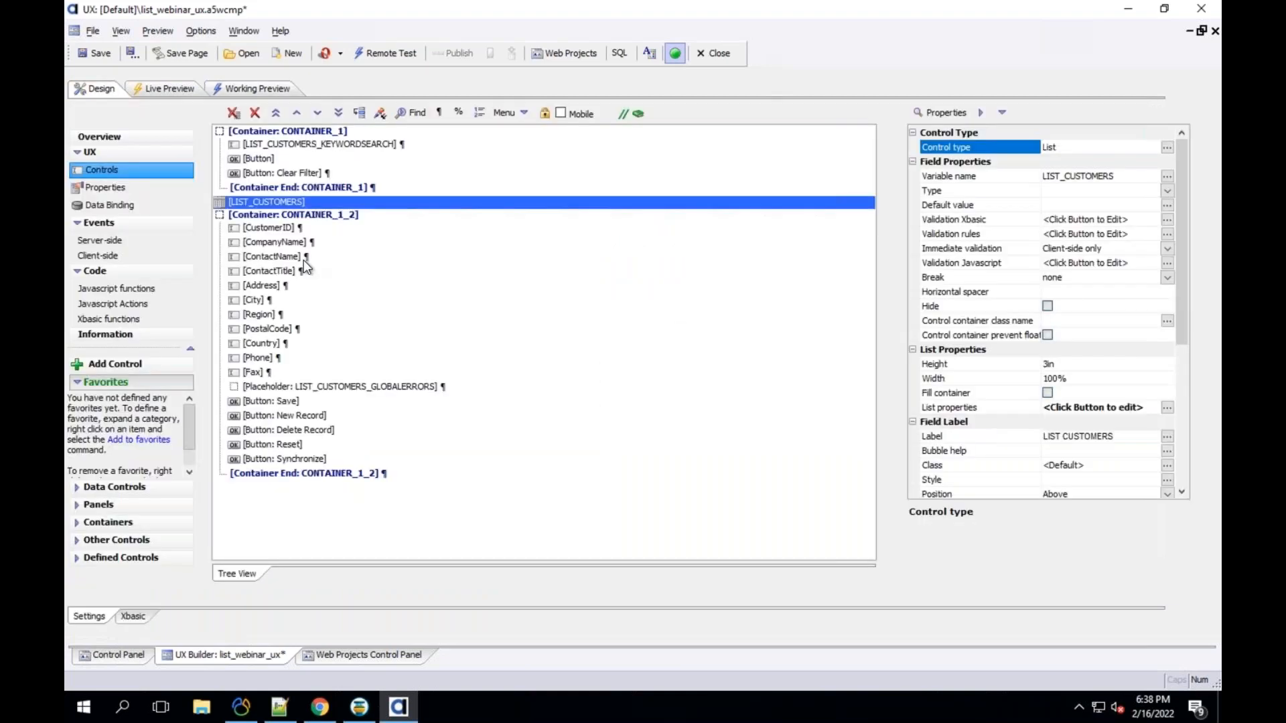
Step: Reopen the LIST_CUSTOMERS builder, start a layout named New to view the available layout types, and cancel it
{"action": "double_click", "coordinate": [310, 205]}
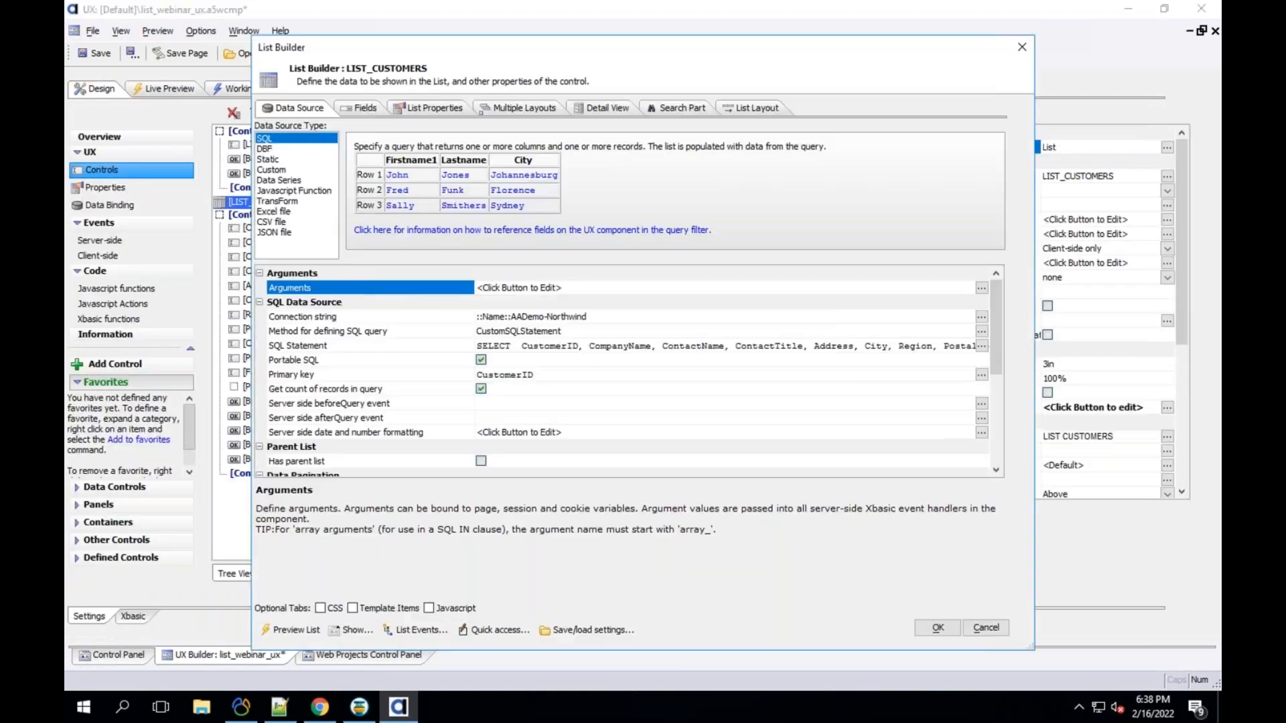
{"action": "left_click", "coordinate": [505, 110]}
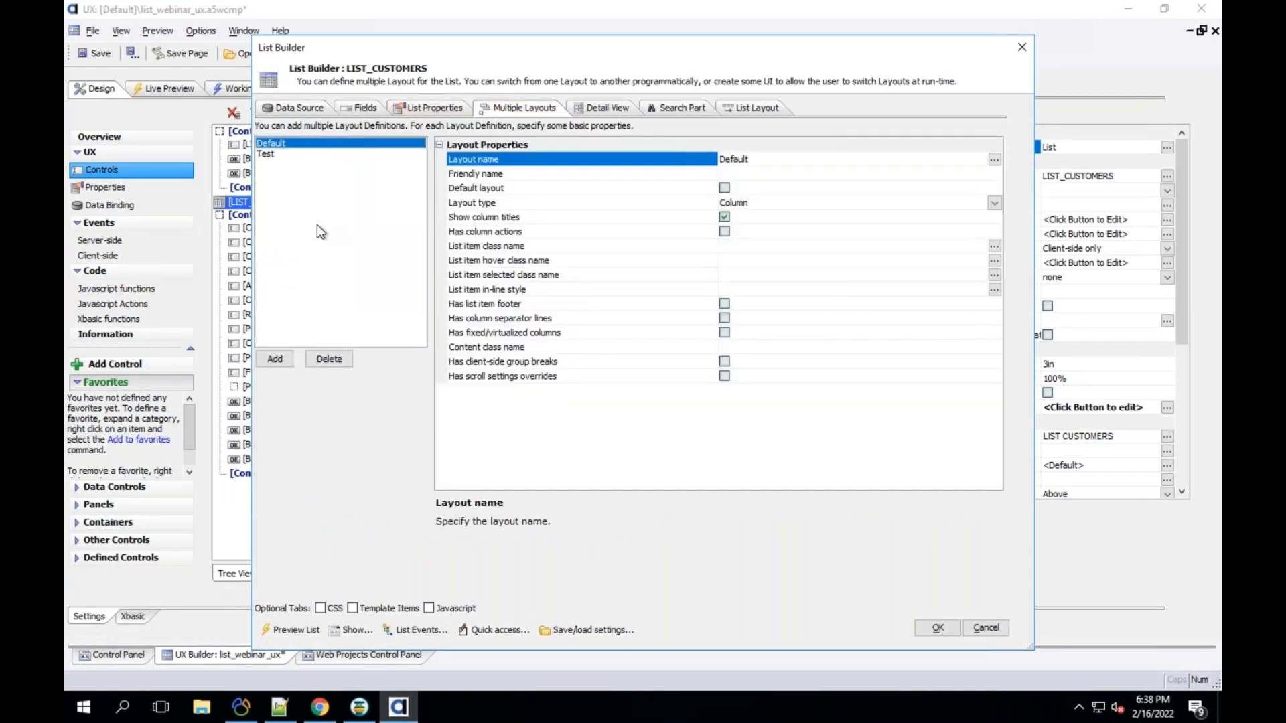
{"action": "left_click", "coordinate": [271, 360]}
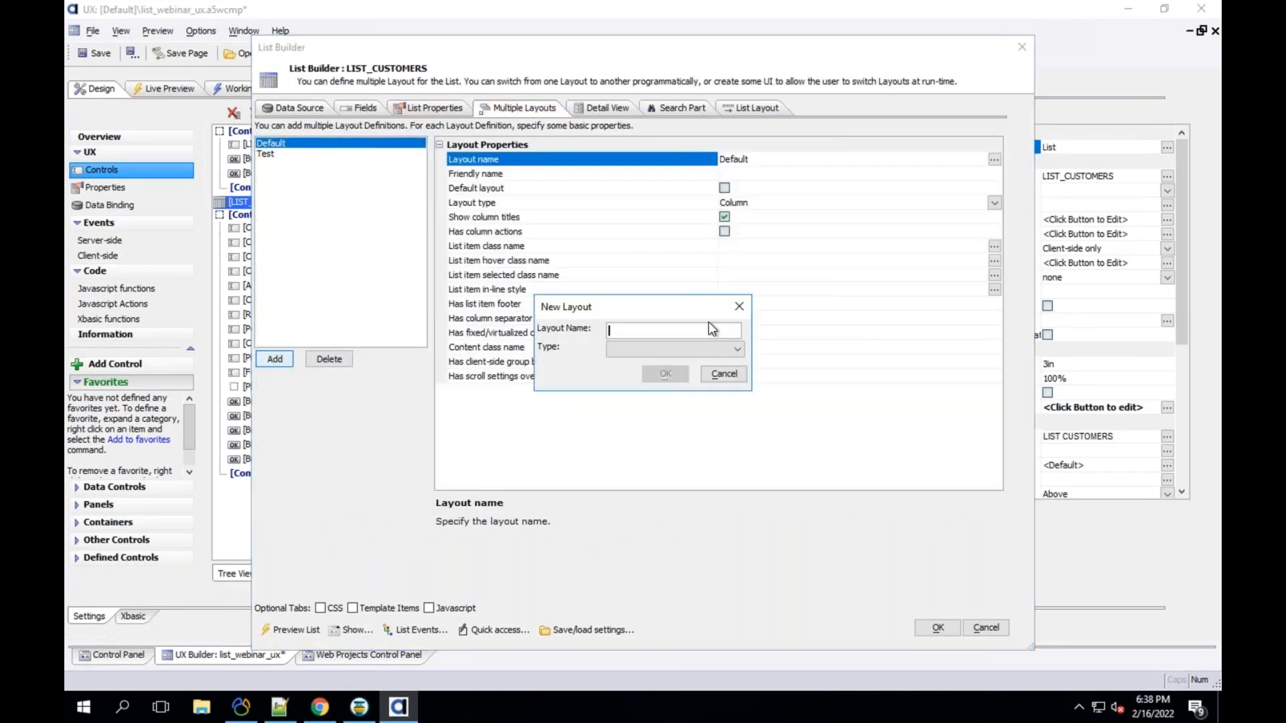
{"action": "type", "text": "New"}
{"action": "left_click", "coordinate": [678, 350]}
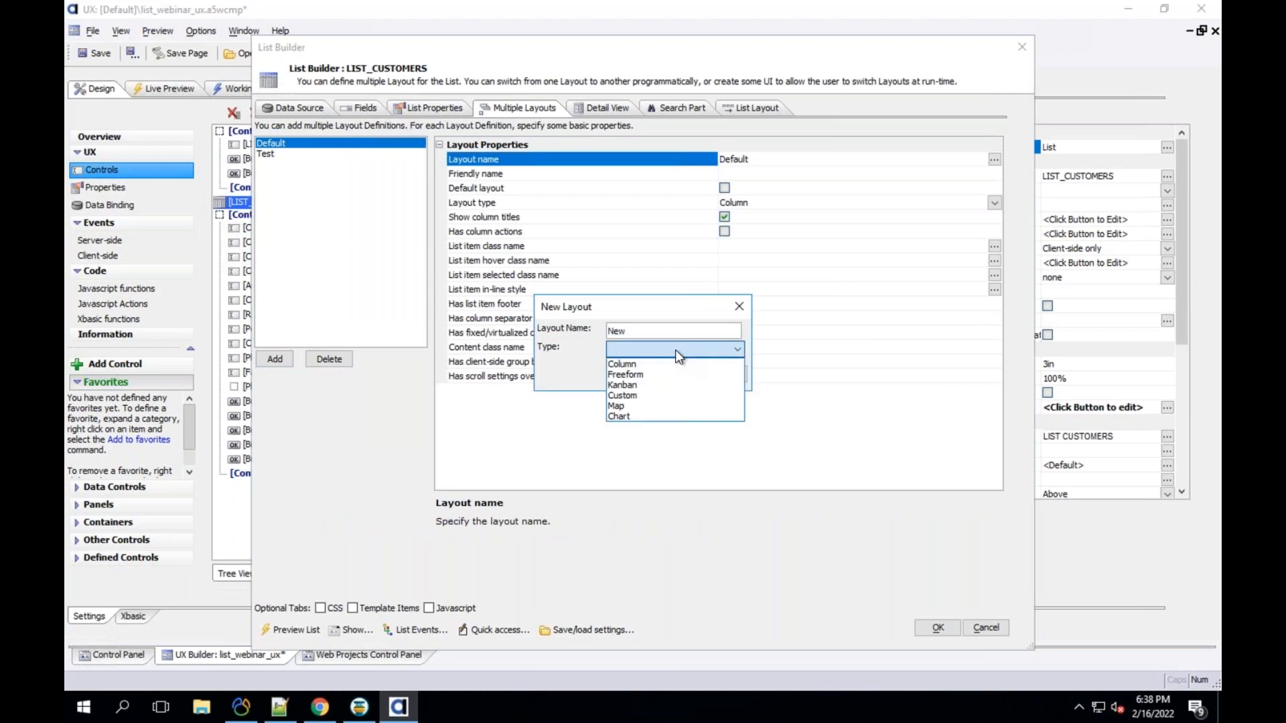
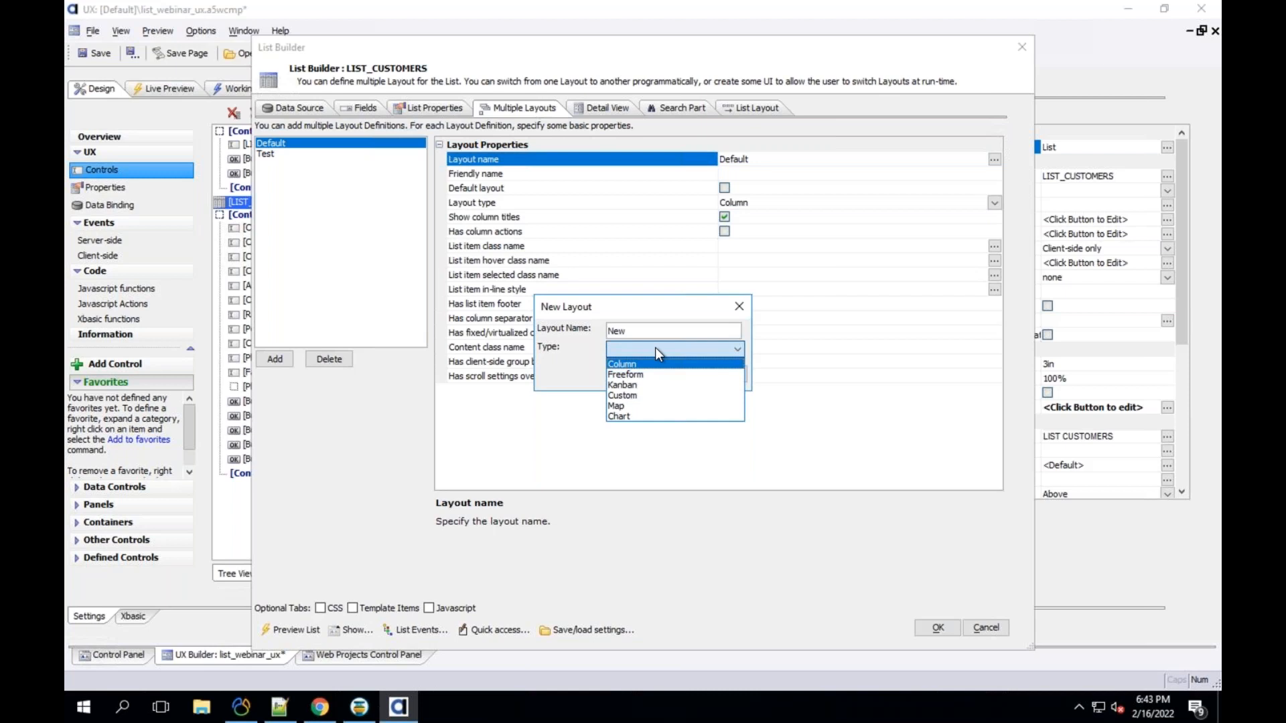
{"action": "left_click", "coordinate": [440, 472]}
{"action": "left_click", "coordinate": [722, 383]}
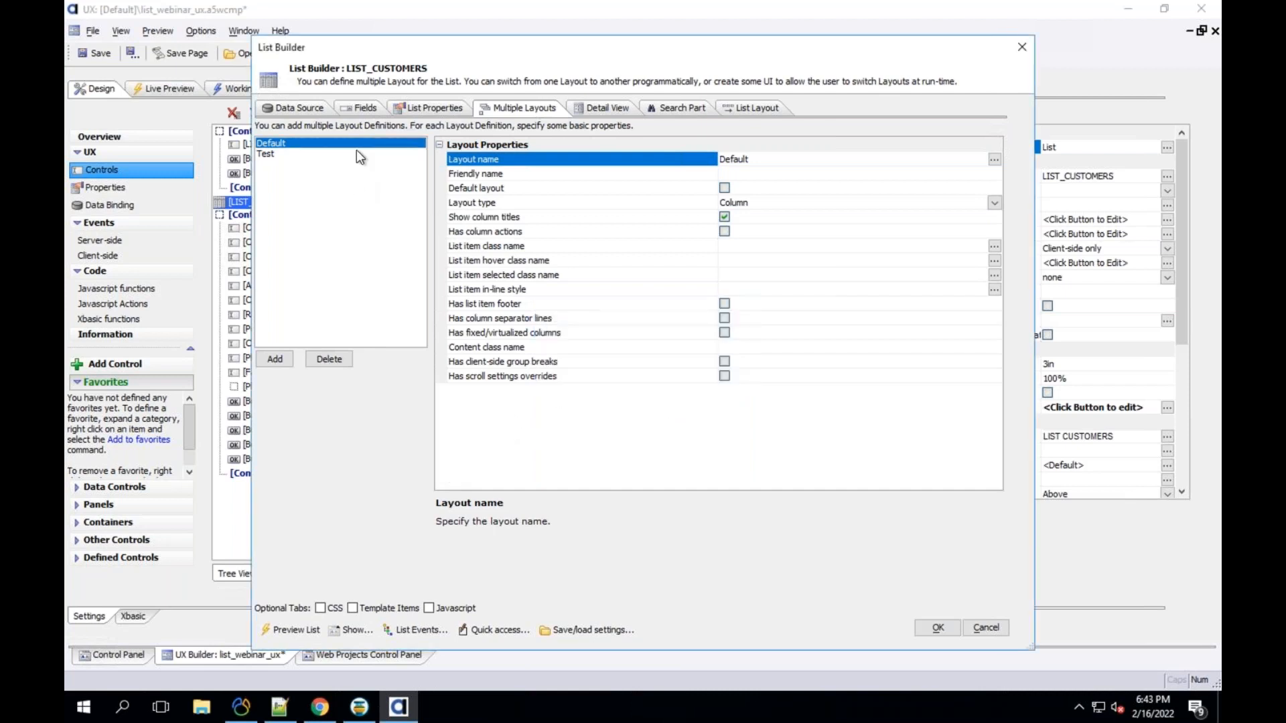
Step: Review the settings of the Javascript Function, TransForm, Excel file, CSV file and JSON file data source types for LIST_CUSTOMERS
{"action": "left_click", "coordinate": [317, 107]}
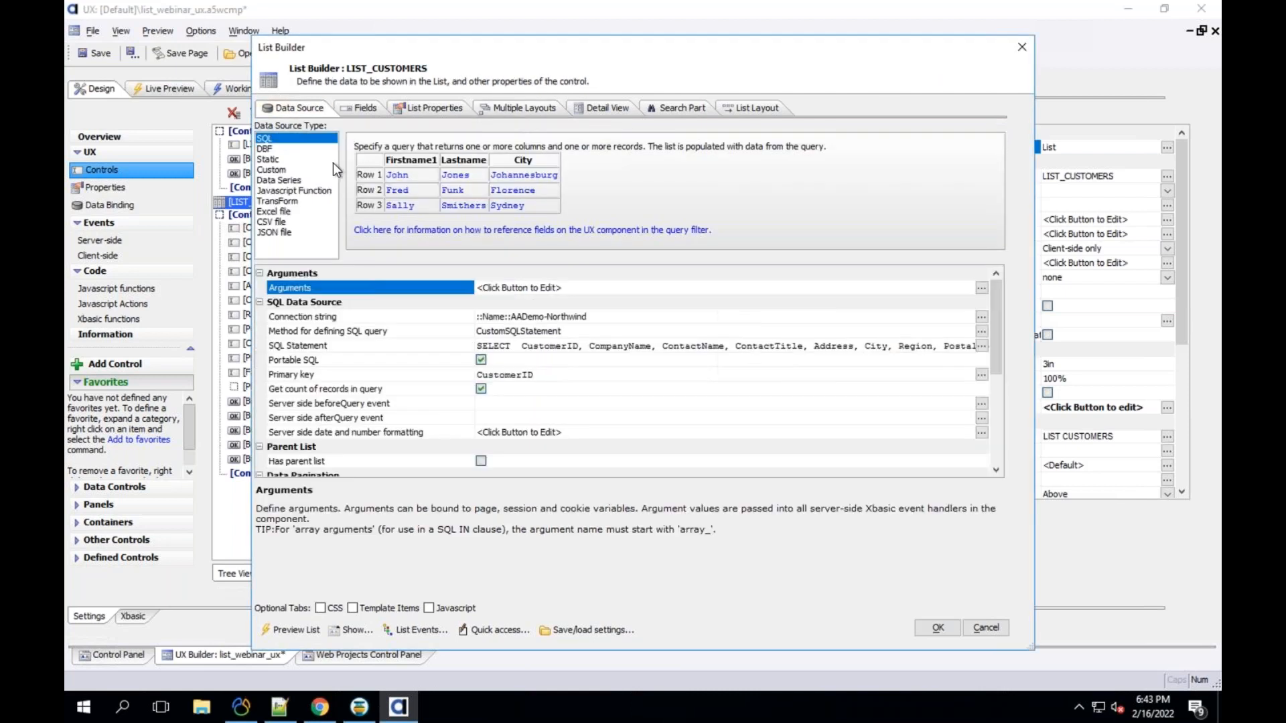
{"action": "left_click", "coordinate": [295, 190]}
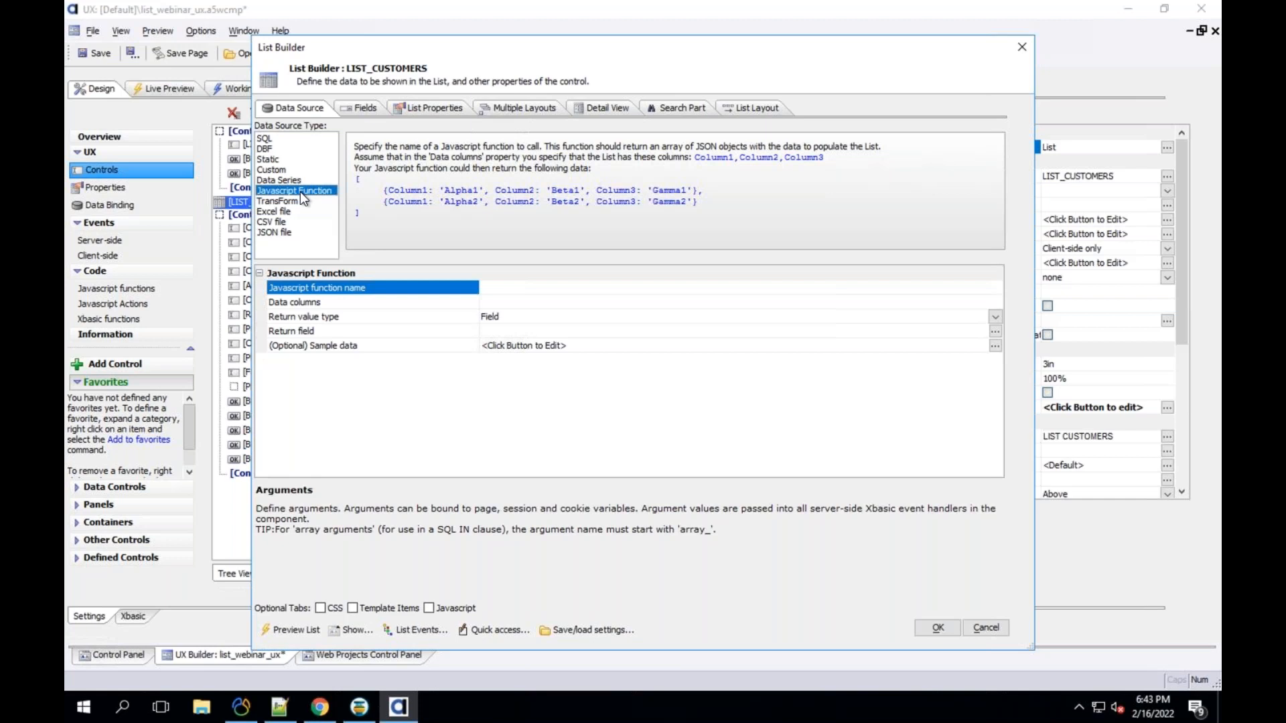
{"action": "left_click", "coordinate": [303, 203]}
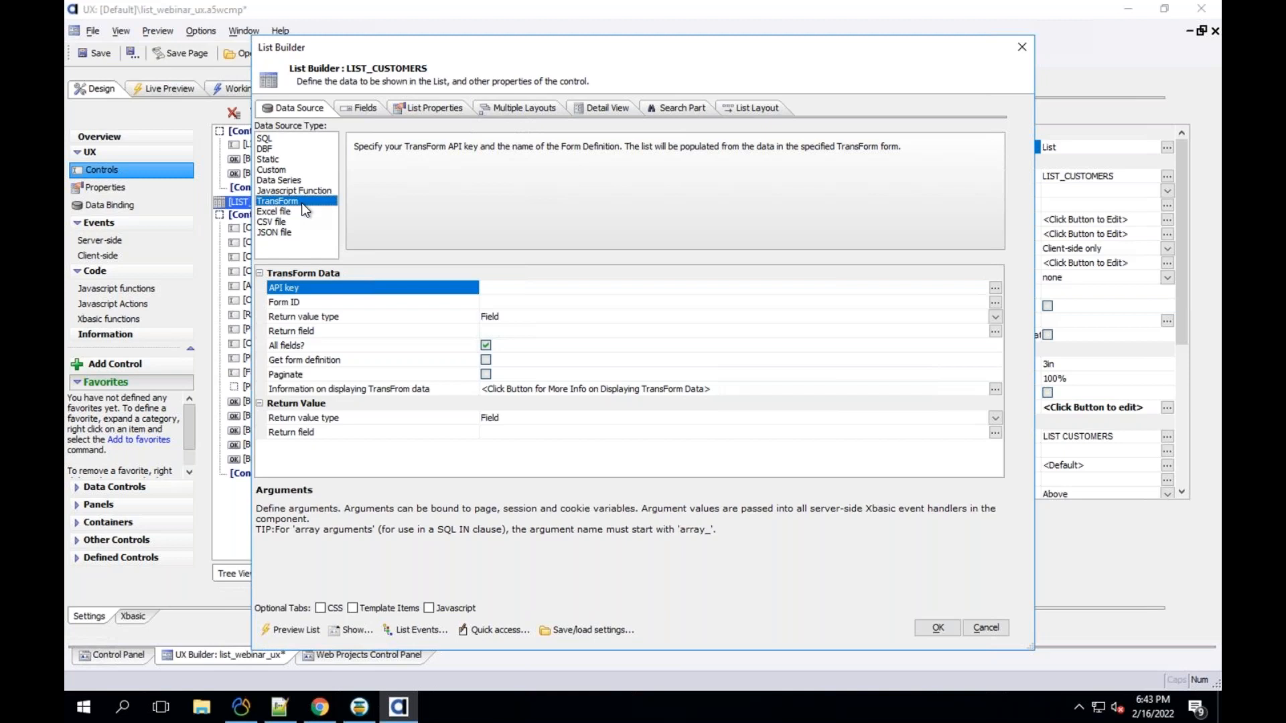
{"action": "left_click", "coordinate": [301, 211]}
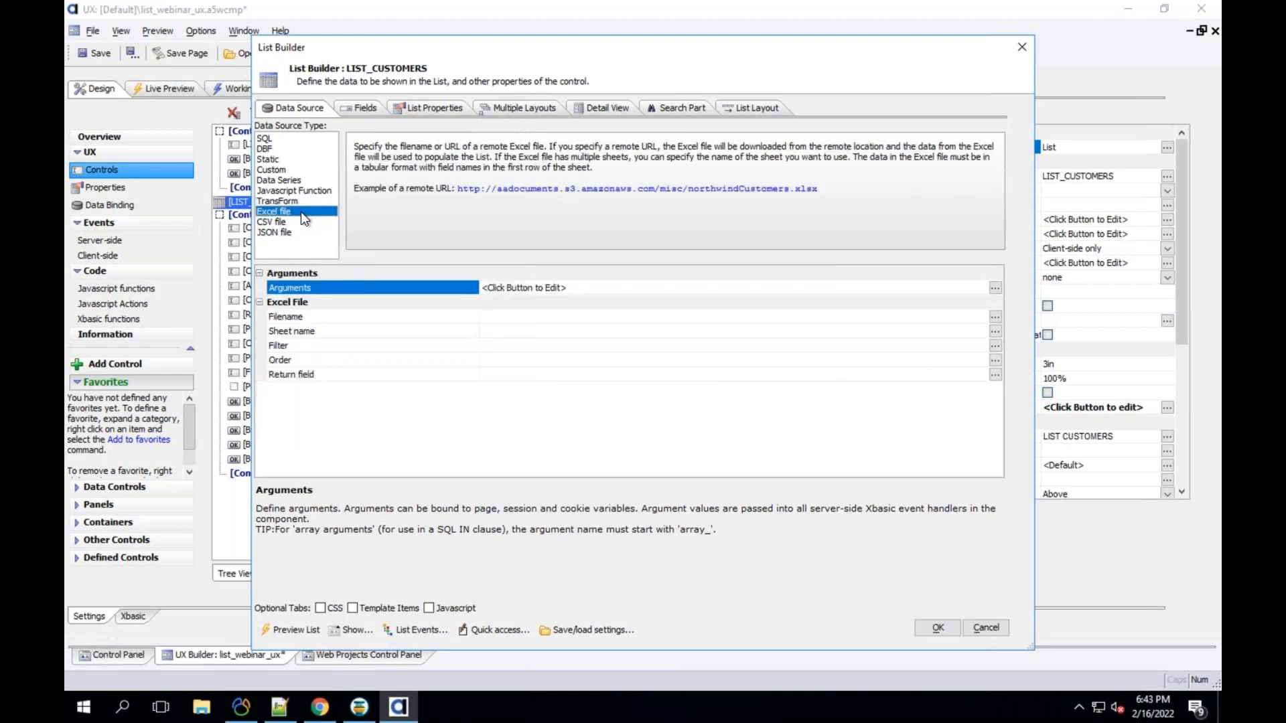
{"action": "left_click", "coordinate": [306, 223]}
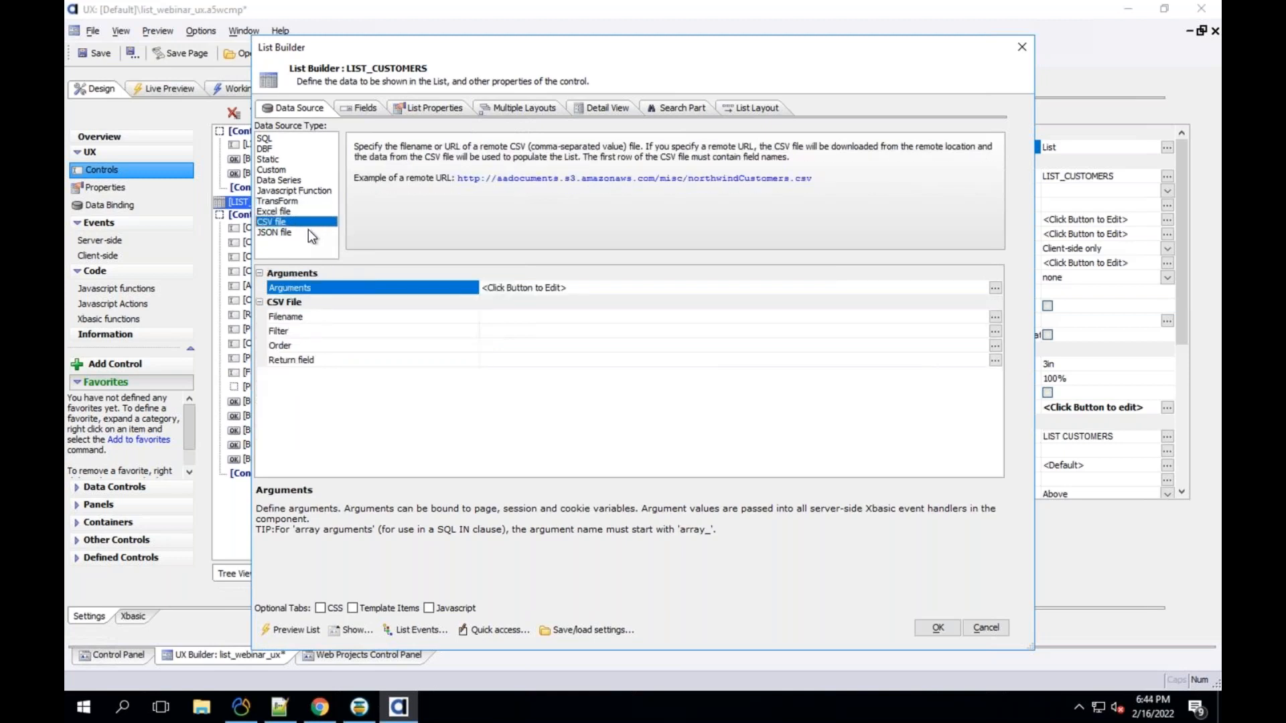
{"action": "left_click", "coordinate": [310, 232]}
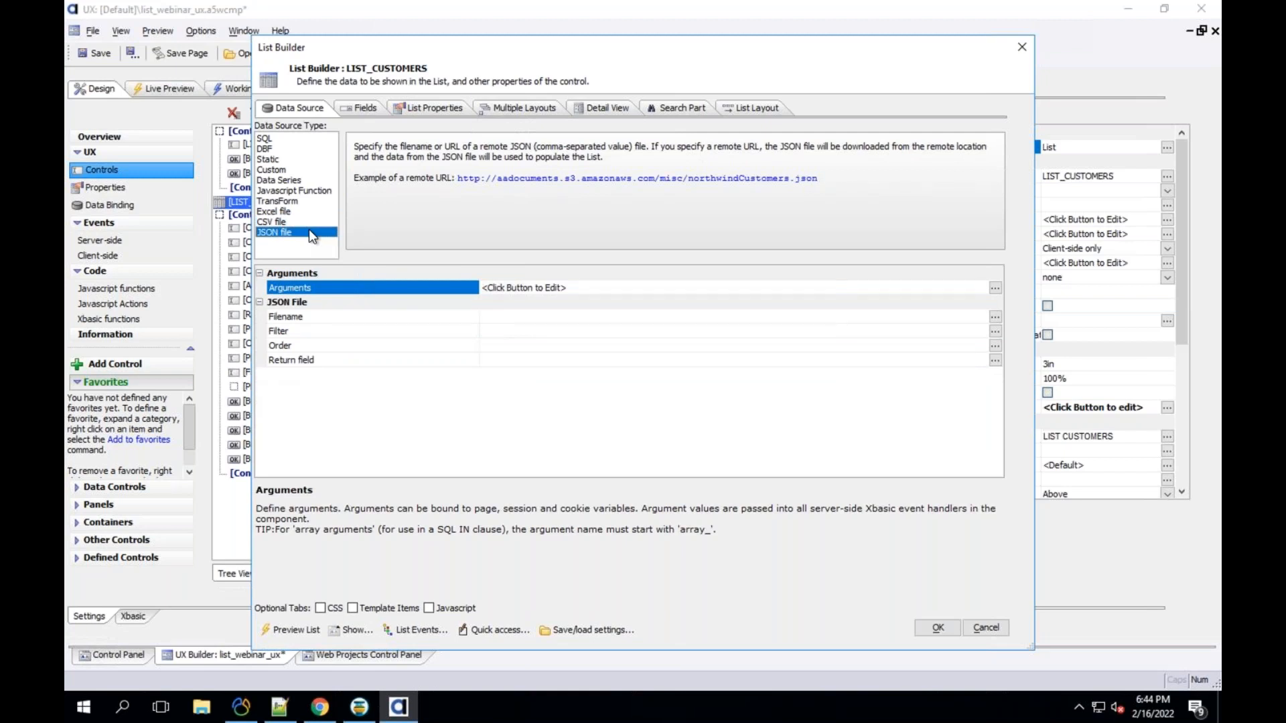
Step: Compare the Custom and Static data source types, return LIST_CUSTOMERS to SQL and review its SQL data source properties
{"action": "left_click", "coordinate": [295, 170]}
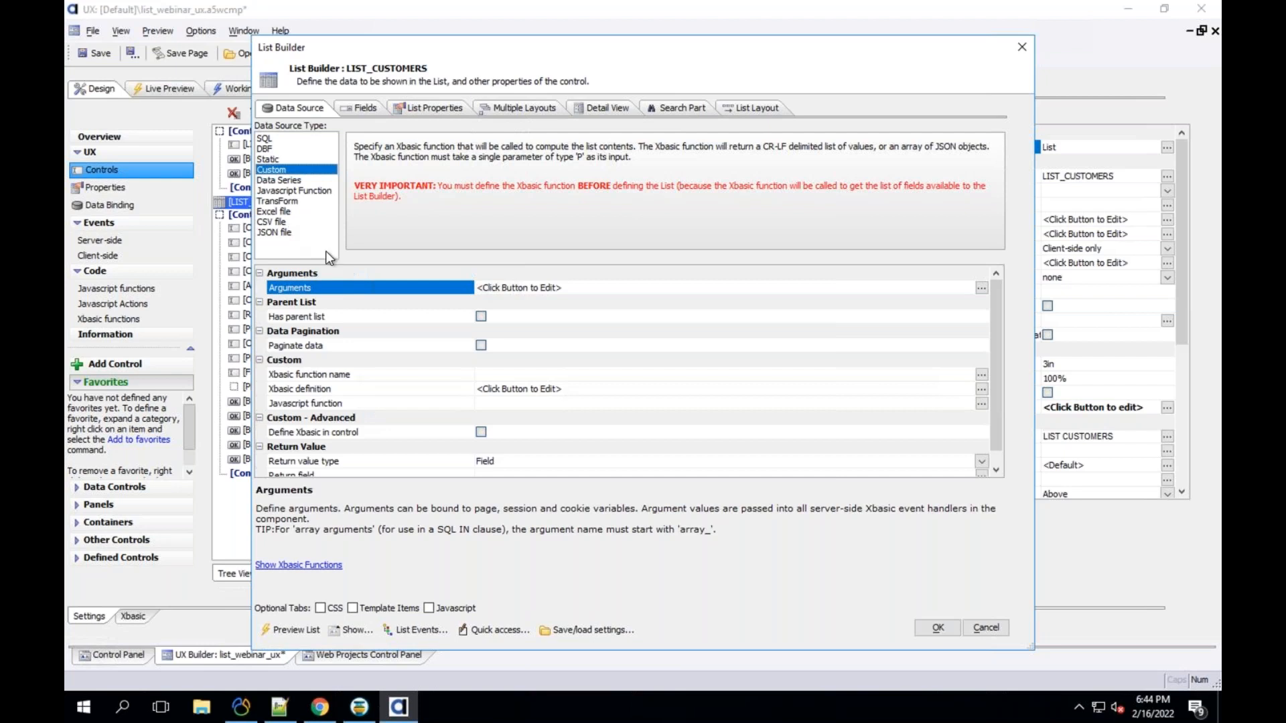
{"action": "left_click", "coordinate": [280, 160]}
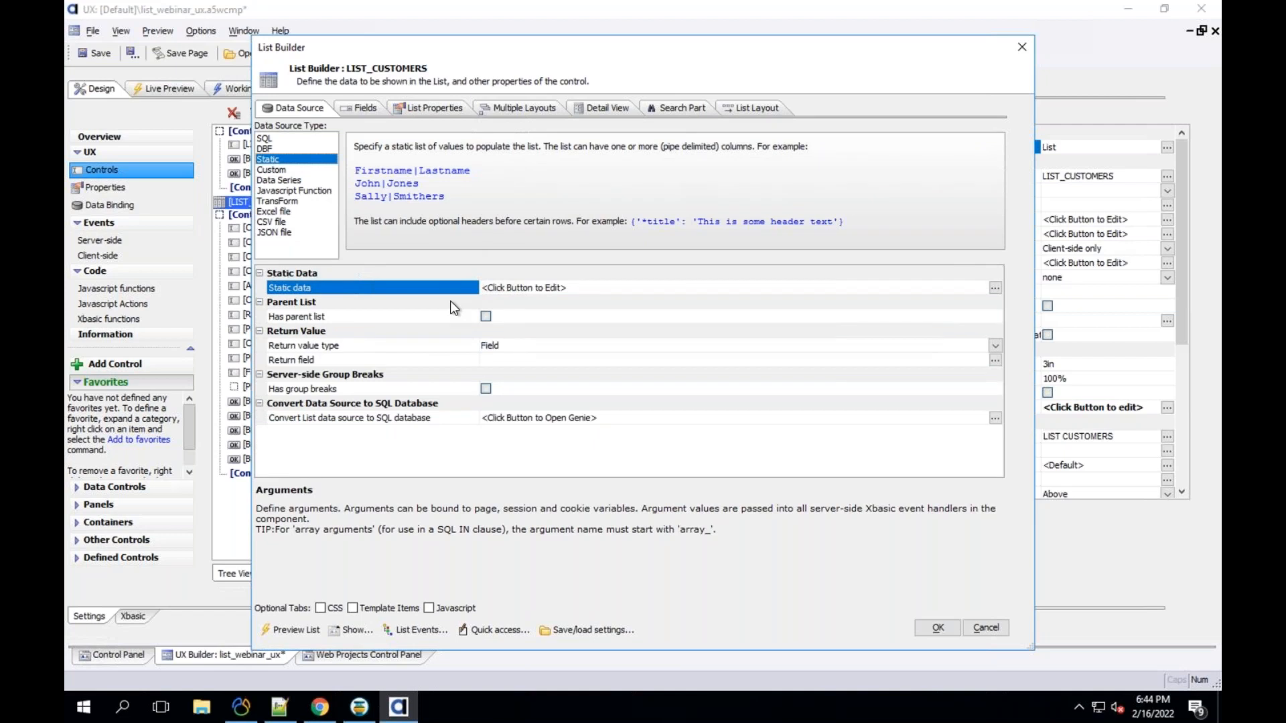
{"action": "left_click", "coordinate": [286, 170]}
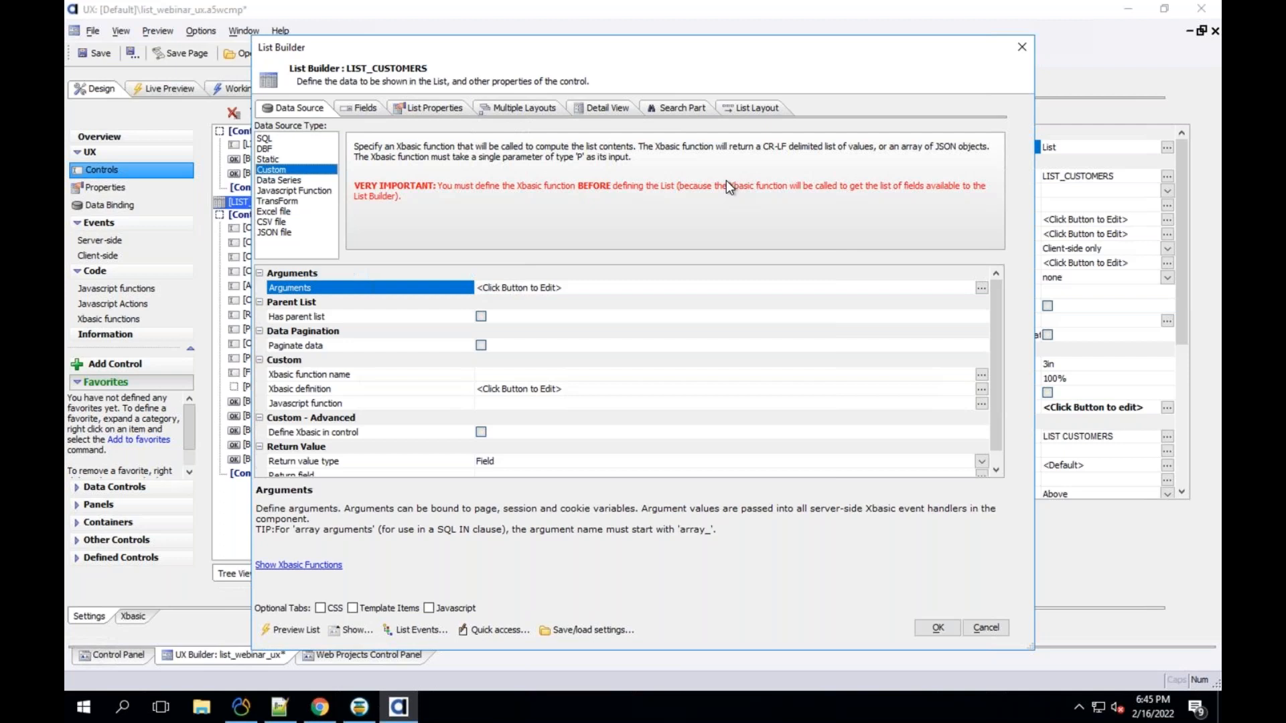
{"action": "left_click", "coordinate": [312, 139]}
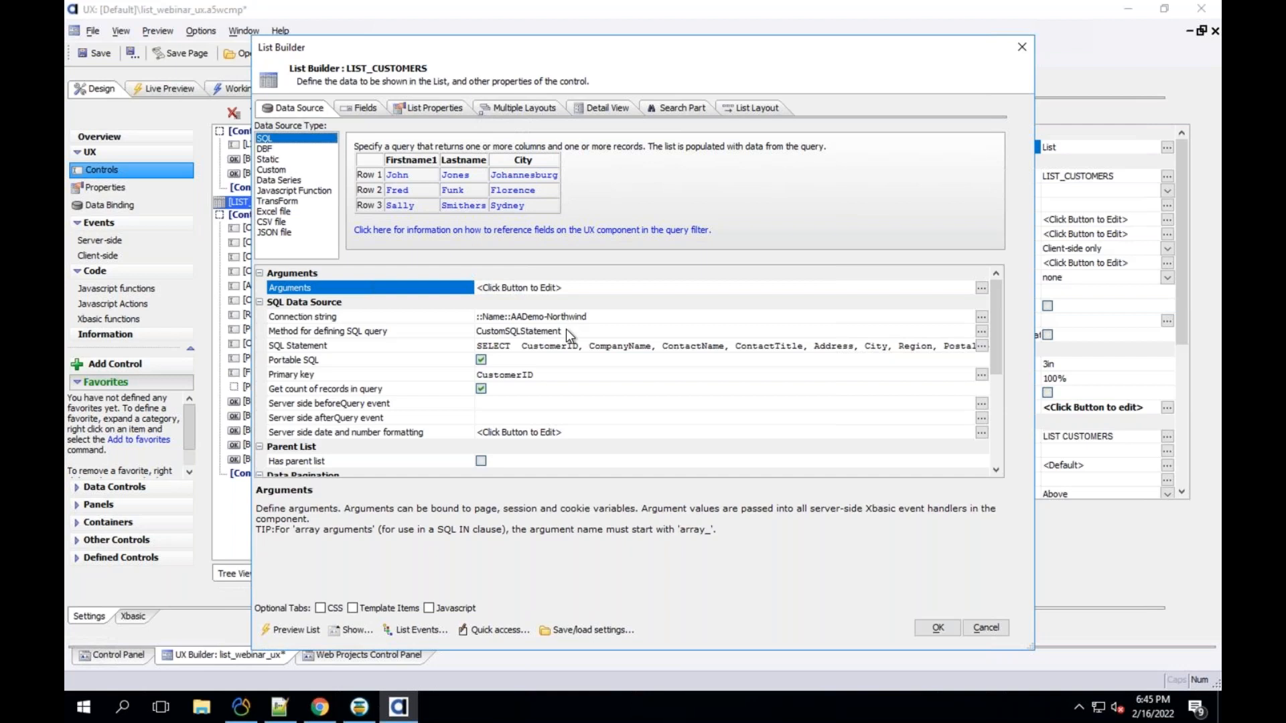
{"action": "scroll", "coordinate": [566, 329], "scroll_direction": "down", "scroll_amount": 1}
{"action": "scroll", "coordinate": [573, 331], "scroll_direction": "down", "scroll_amount": 3}
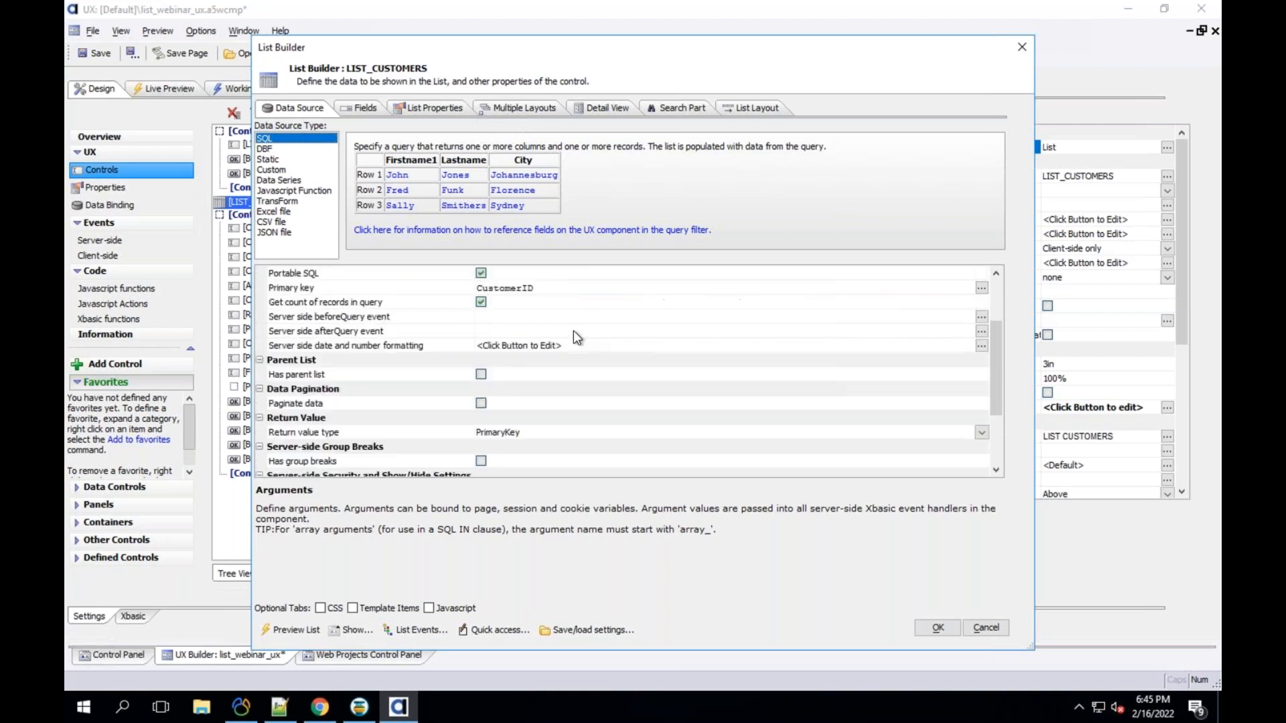
{"action": "scroll", "coordinate": [577, 328], "scroll_direction": "up", "scroll_amount": 2}
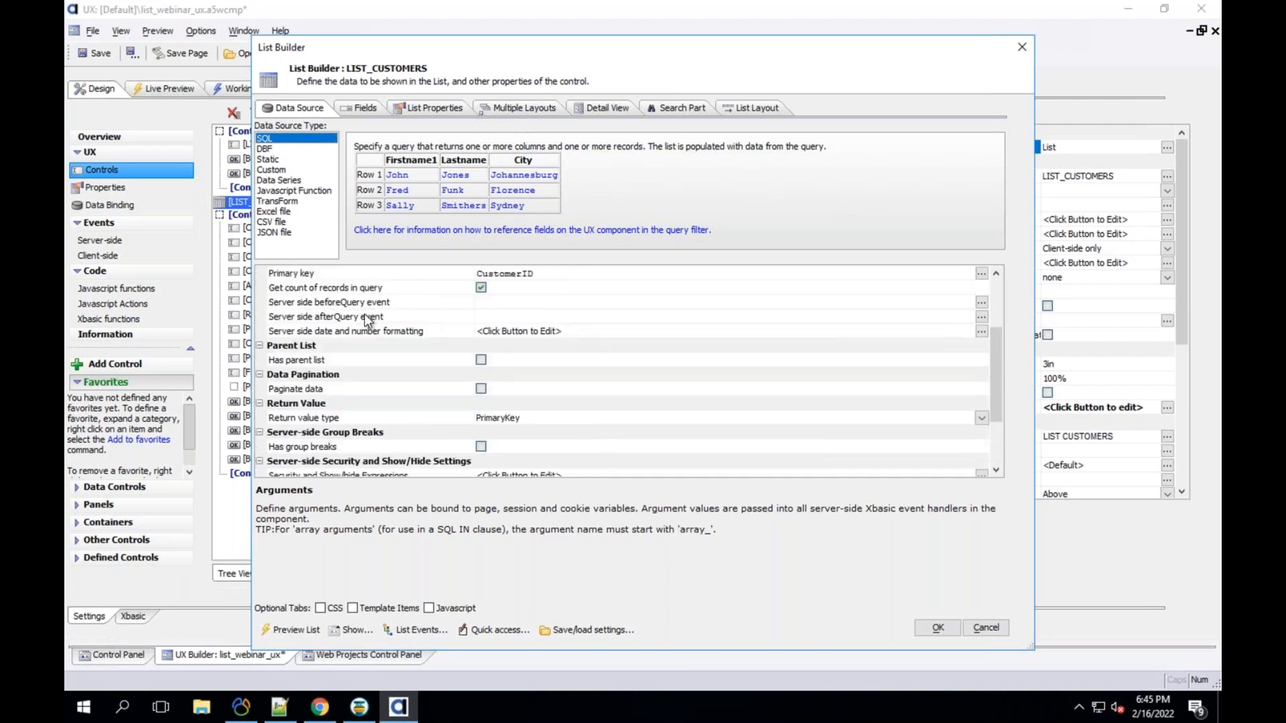
{"action": "scroll", "coordinate": [379, 308], "scroll_direction": "up", "scroll_amount": 3}
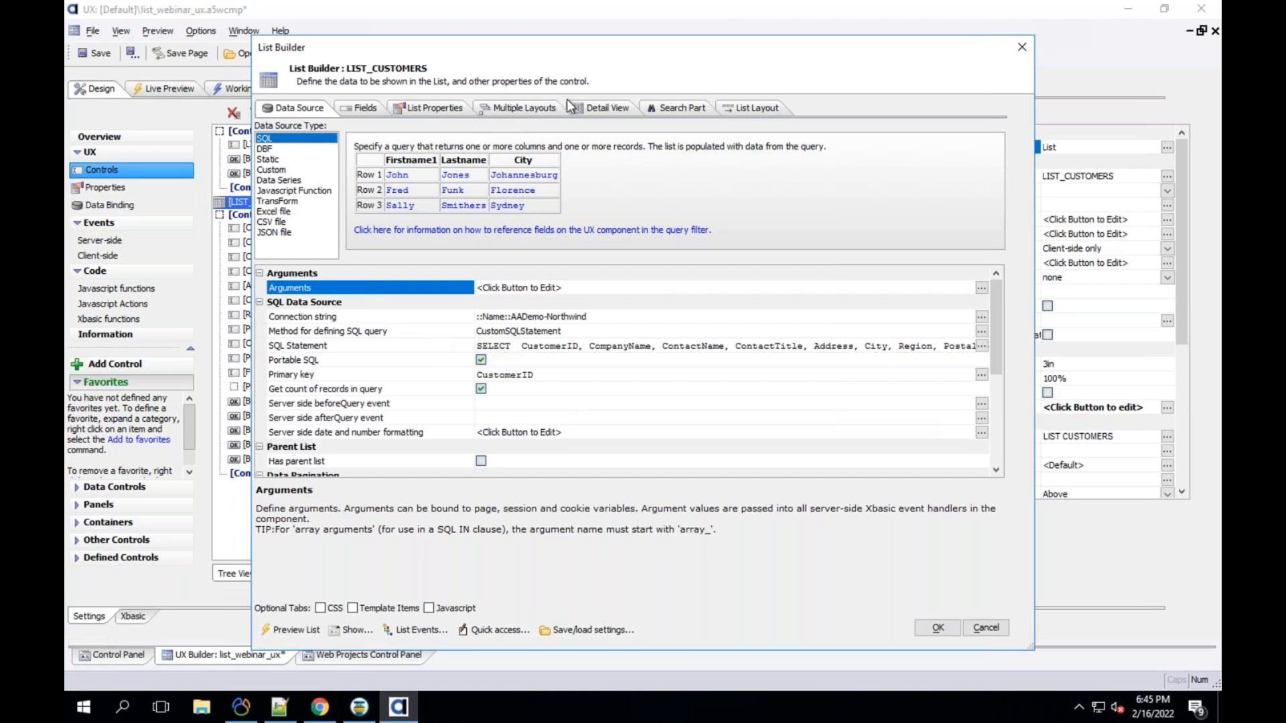
Step: Examine the search part's Delay populate List till active search option and the SQL statement's filter settings, leaving the query unchanged
{"action": "left_click", "coordinate": [678, 108]}
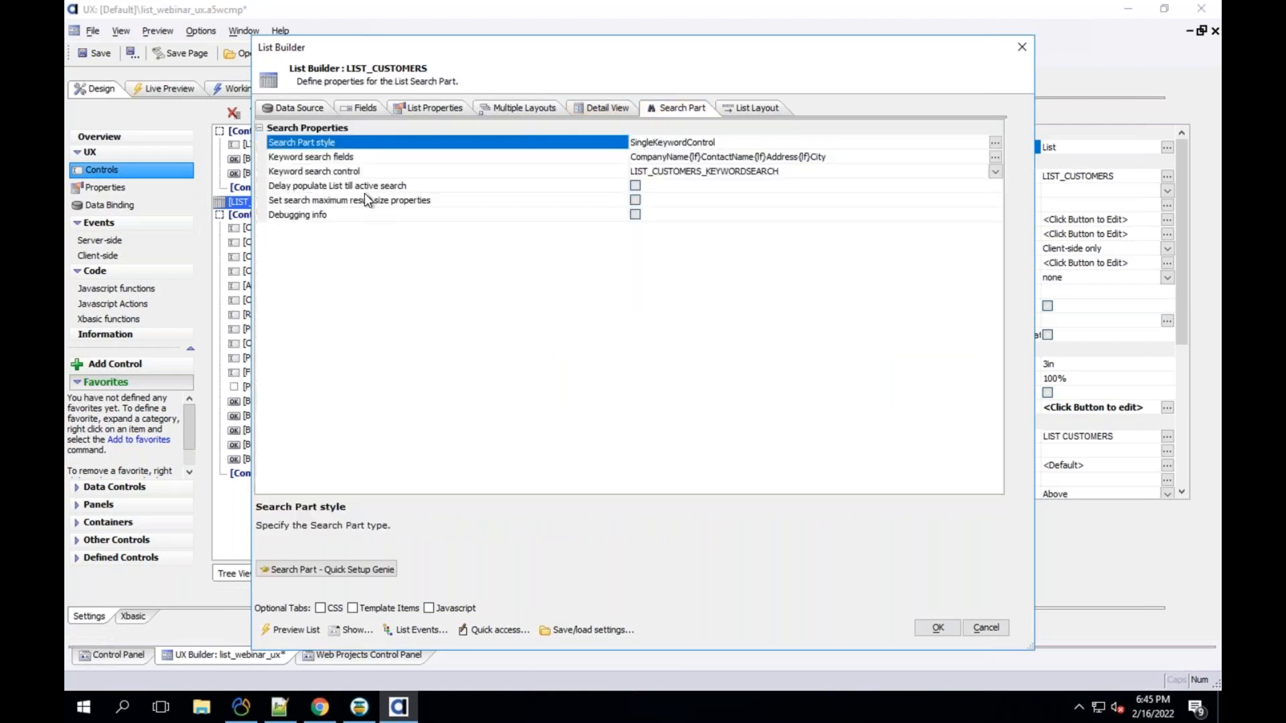
{"action": "left_click", "coordinate": [319, 187]}
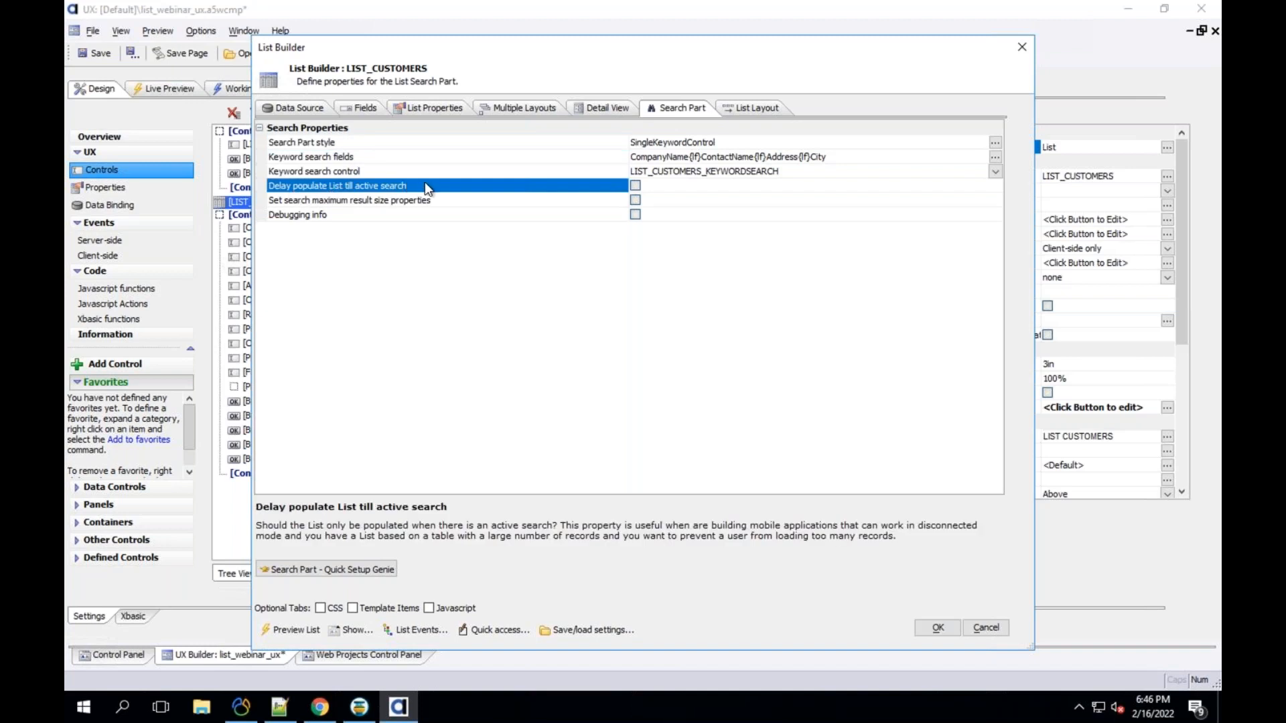
{"action": "left_click", "coordinate": [300, 108]}
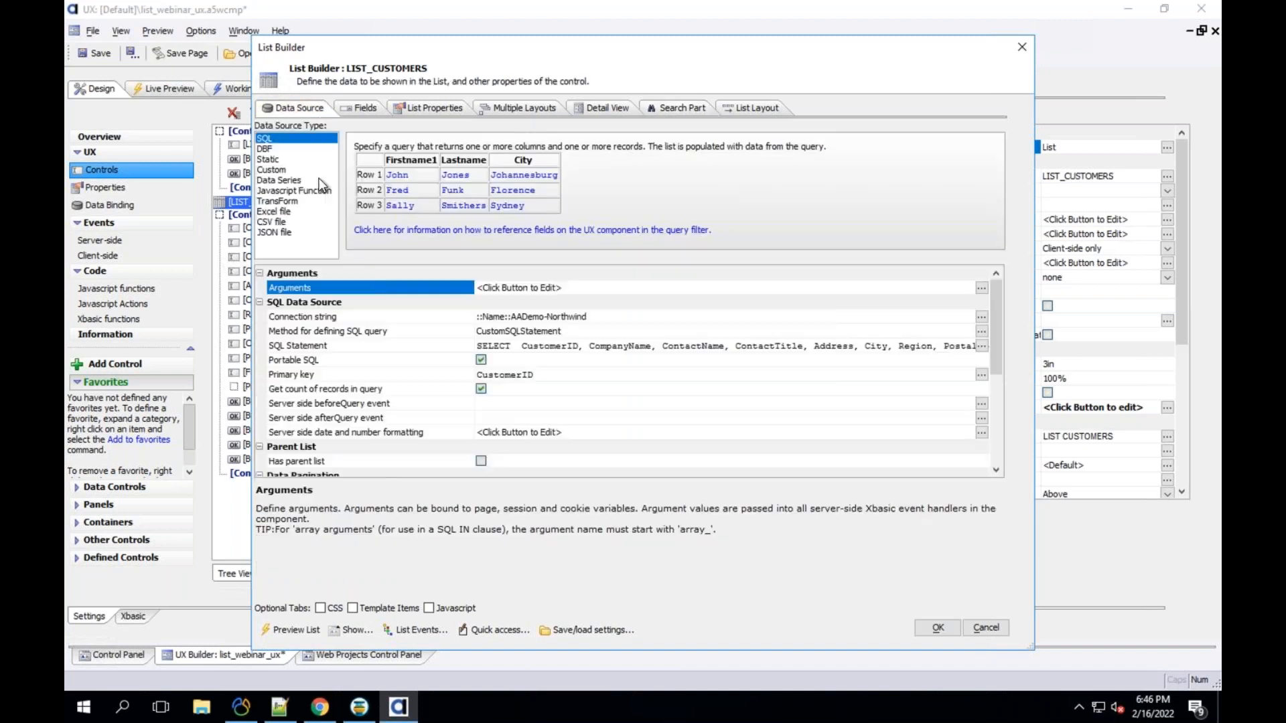
{"action": "left_click", "coordinate": [408, 345]}
{"action": "double_click", "coordinate": [411, 350]}
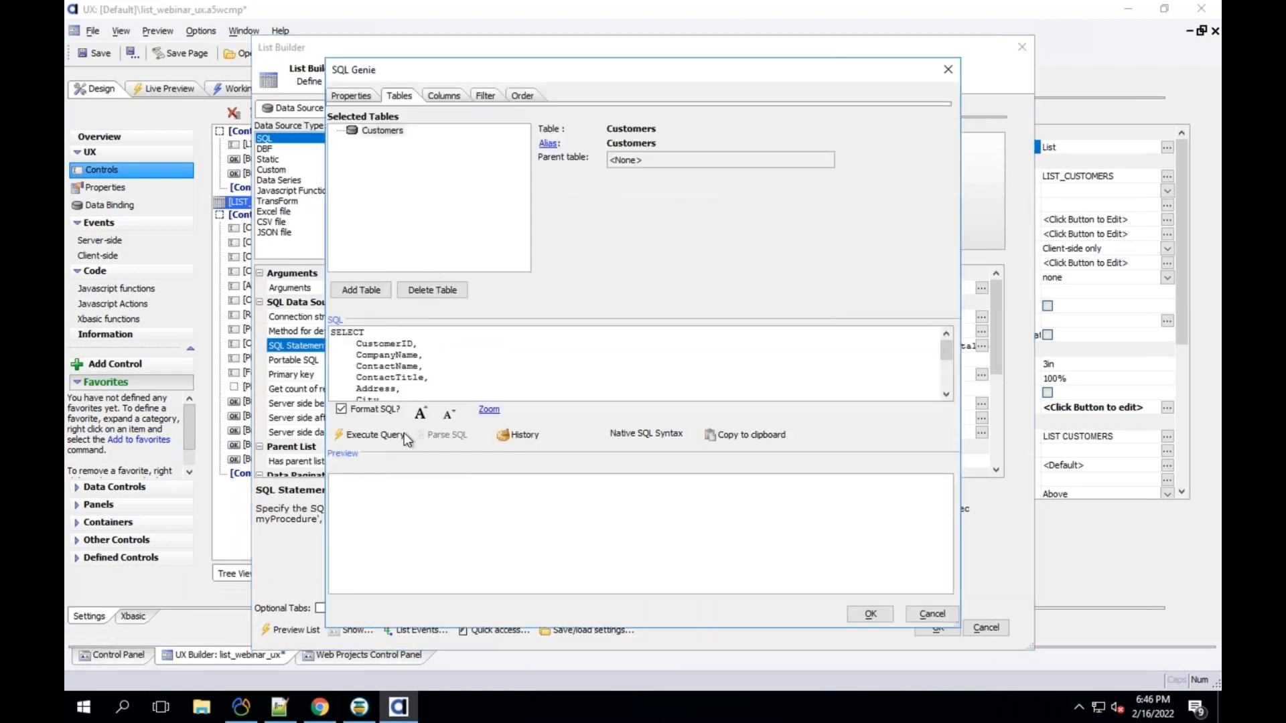
{"action": "left_click", "coordinate": [493, 95]}
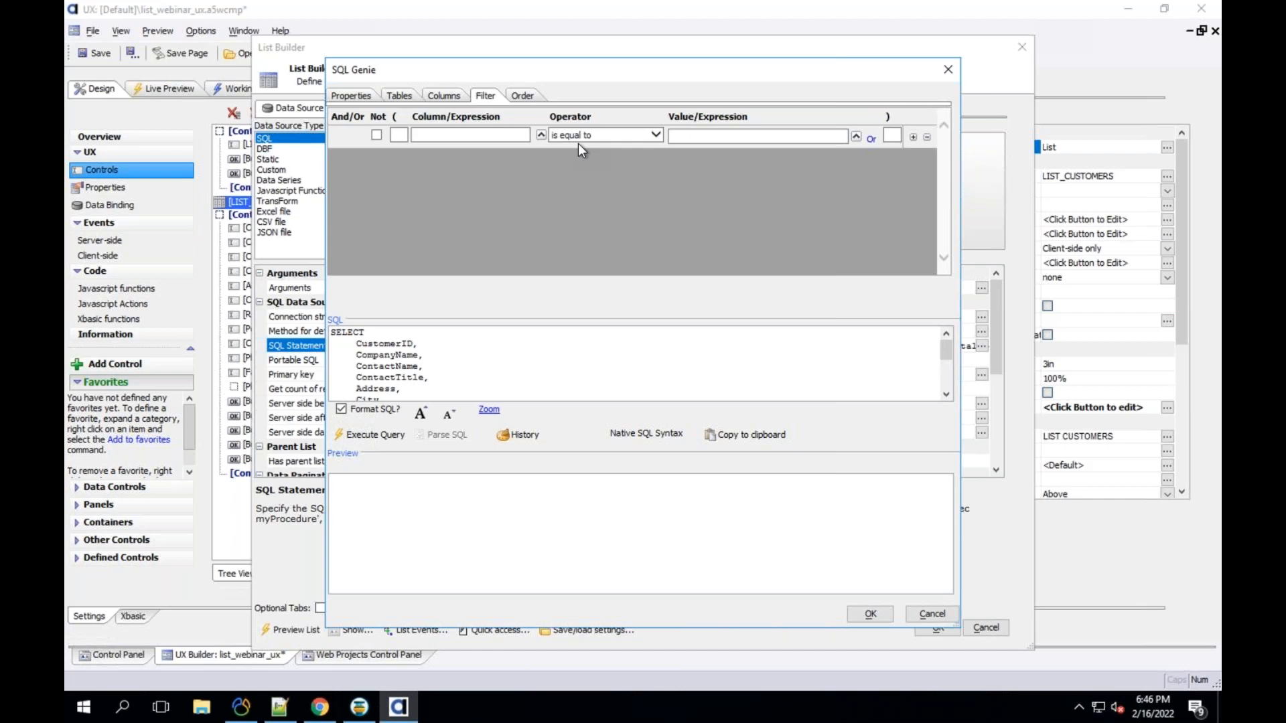
{"action": "left_click", "coordinate": [935, 616]}
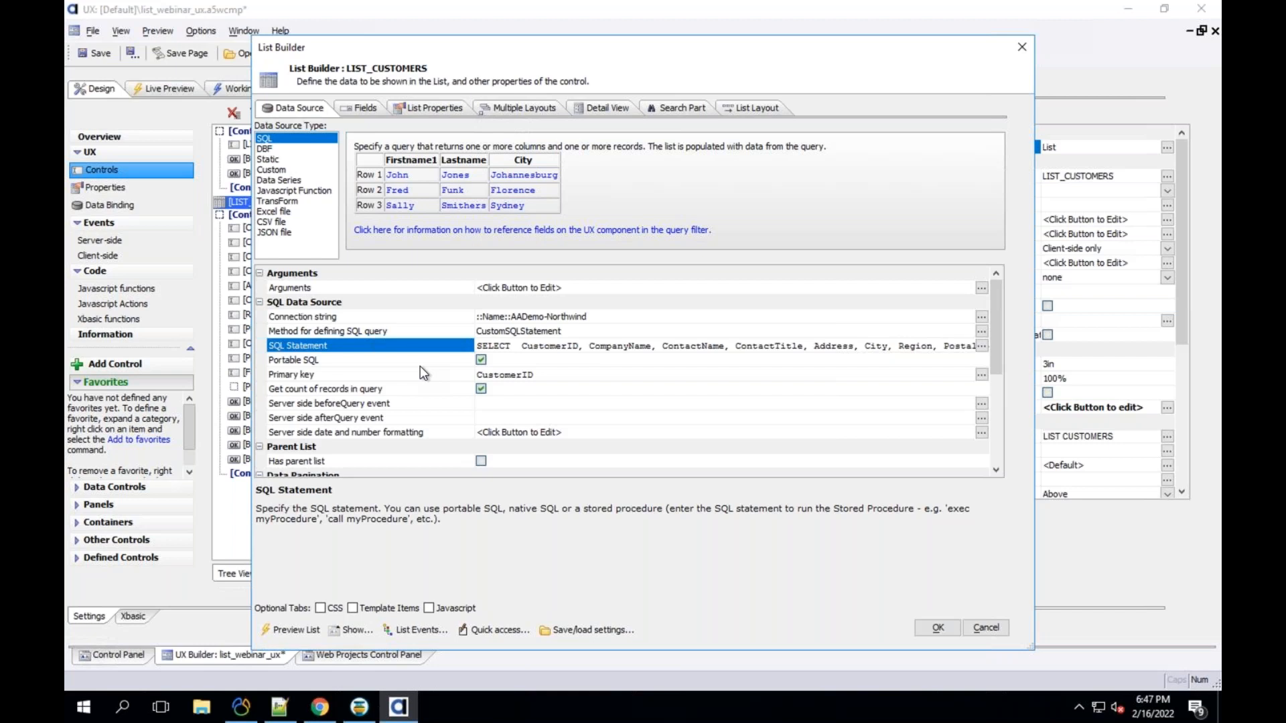
Step: Compare the descriptions of Delay render till visible and Delay render till explicit refresh in the list properties, and cancel the list builder
{"action": "left_click", "coordinate": [360, 109]}
{"action": "left_click", "coordinate": [417, 109]}
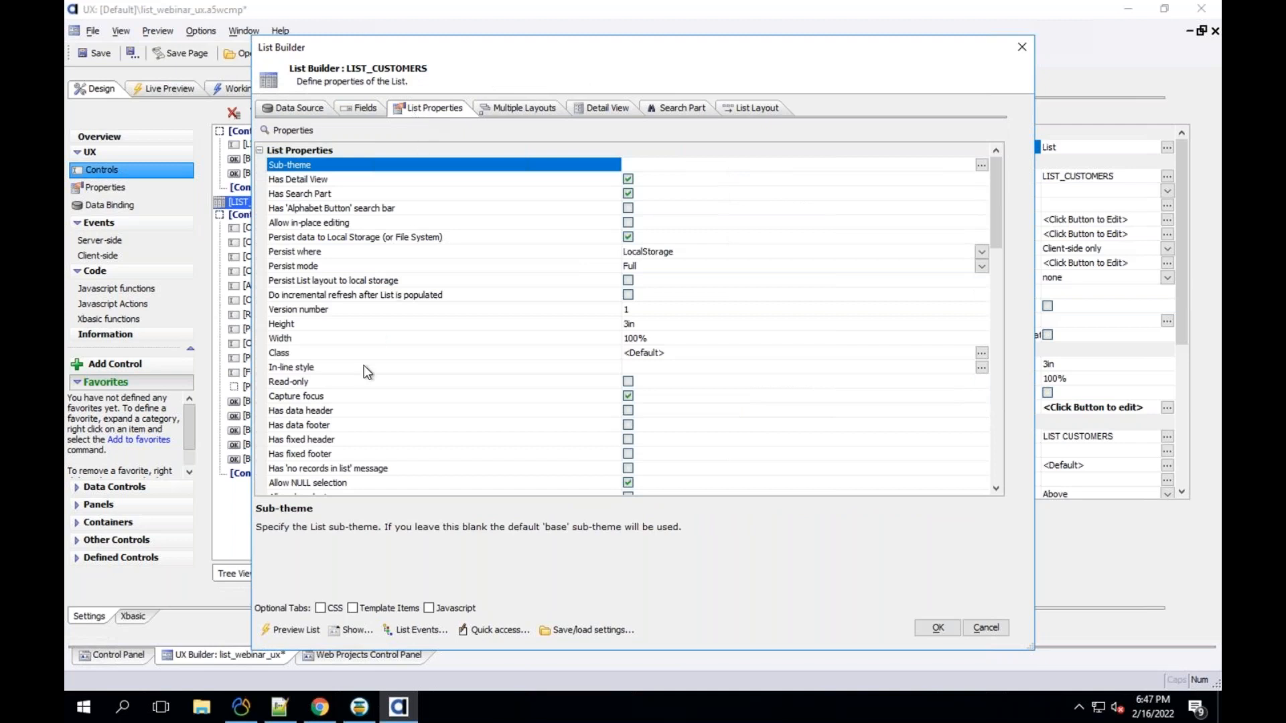
{"action": "scroll", "coordinate": [341, 439], "scroll_direction": "down", "scroll_amount": 3}
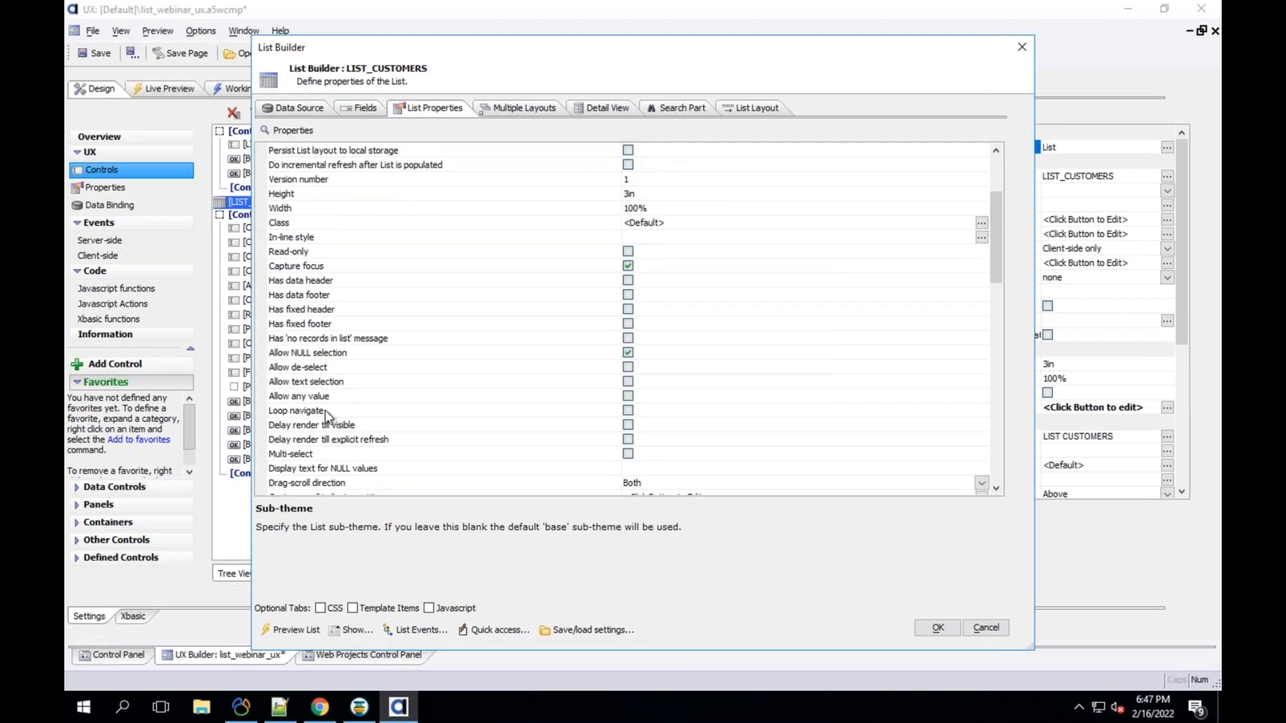
{"action": "left_click", "coordinate": [327, 429]}
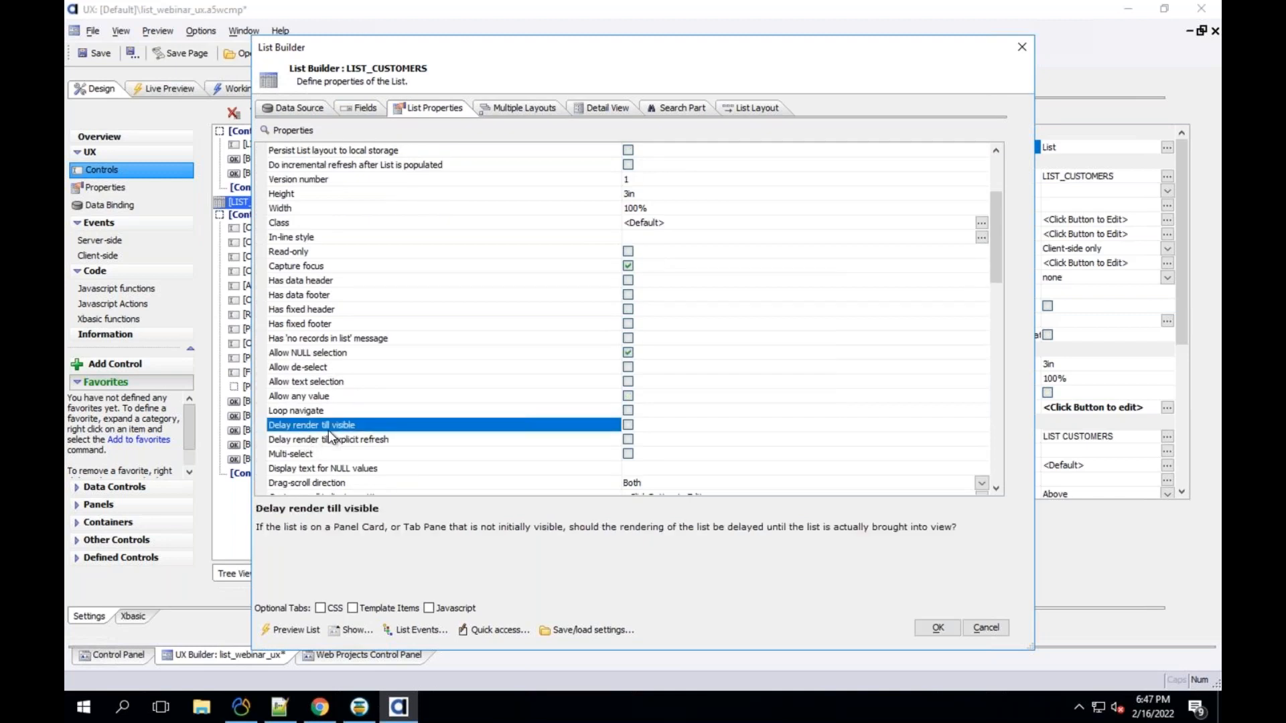
{"action": "left_click", "coordinate": [331, 437]}
{"action": "left_click", "coordinate": [333, 429]}
{"action": "left_click", "coordinate": [335, 439]}
{"action": "left_click", "coordinate": [390, 428]}
{"action": "left_click", "coordinate": [392, 441]}
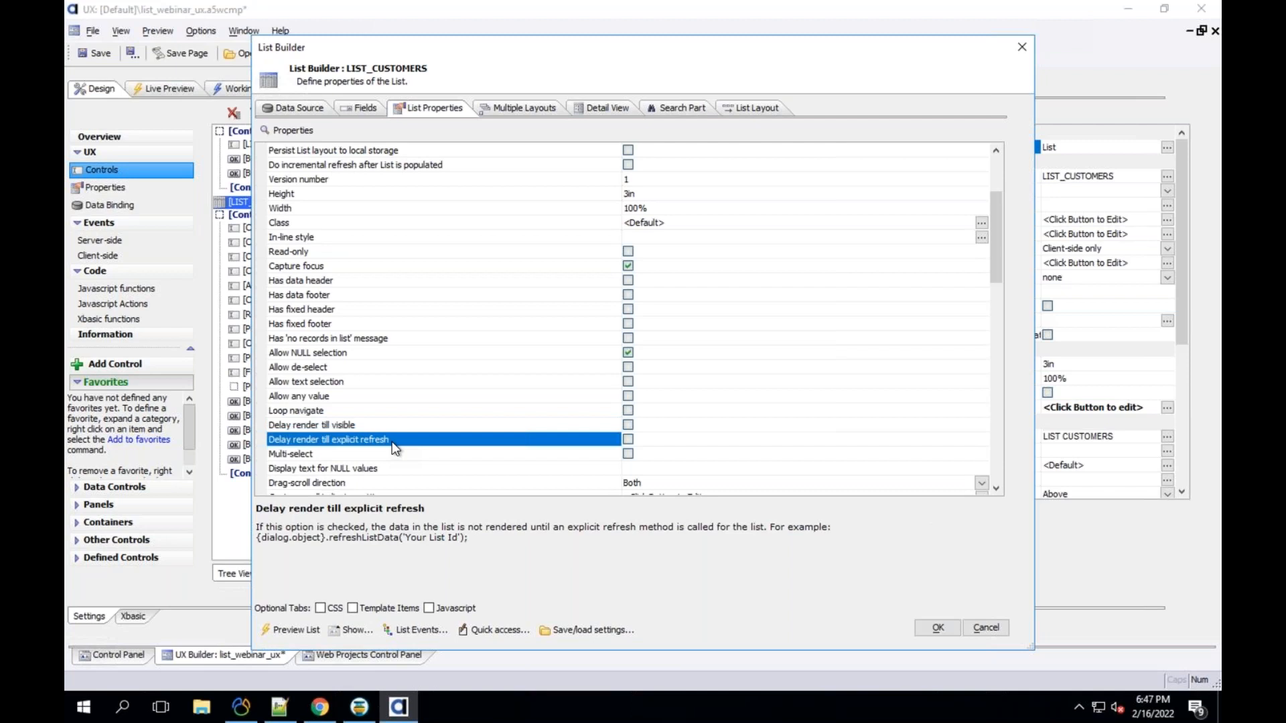
{"action": "left_click", "coordinate": [980, 629]}
Step: Add a button labelled test after the Clear Filter button in CONTAINER_1
{"action": "left_click", "coordinate": [246, 216]}
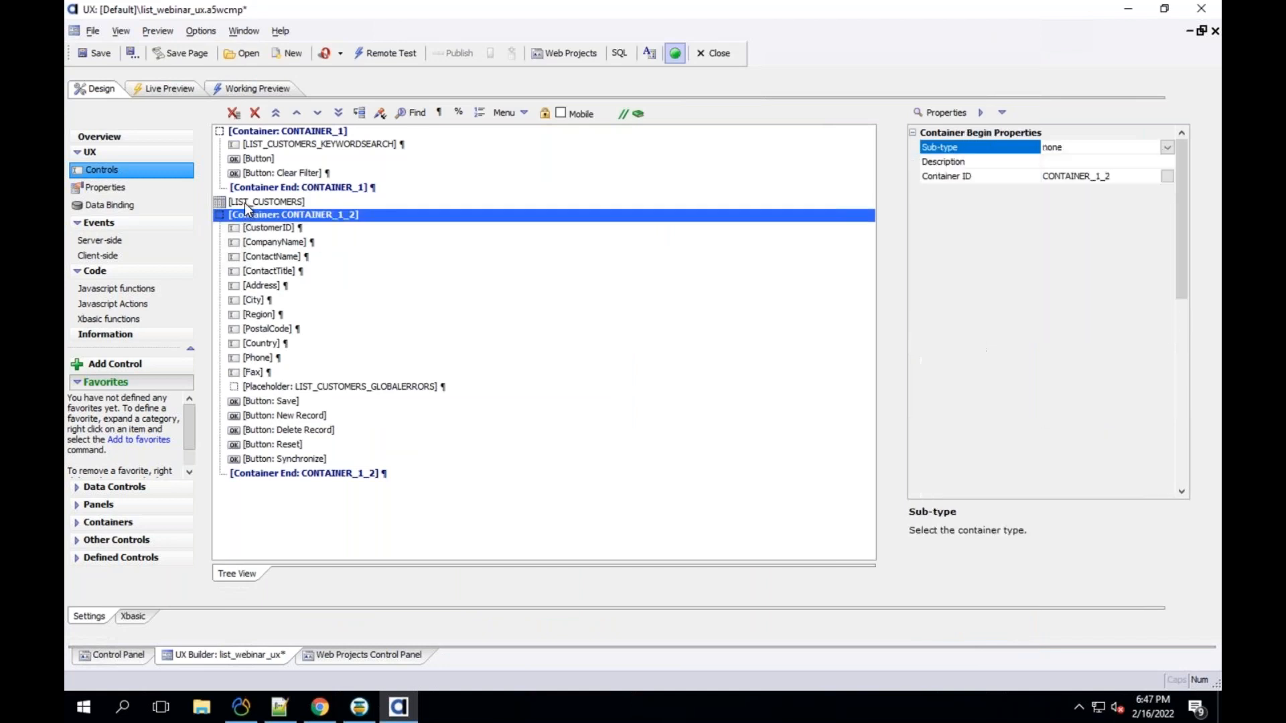
{"action": "left_click", "coordinate": [258, 174]}
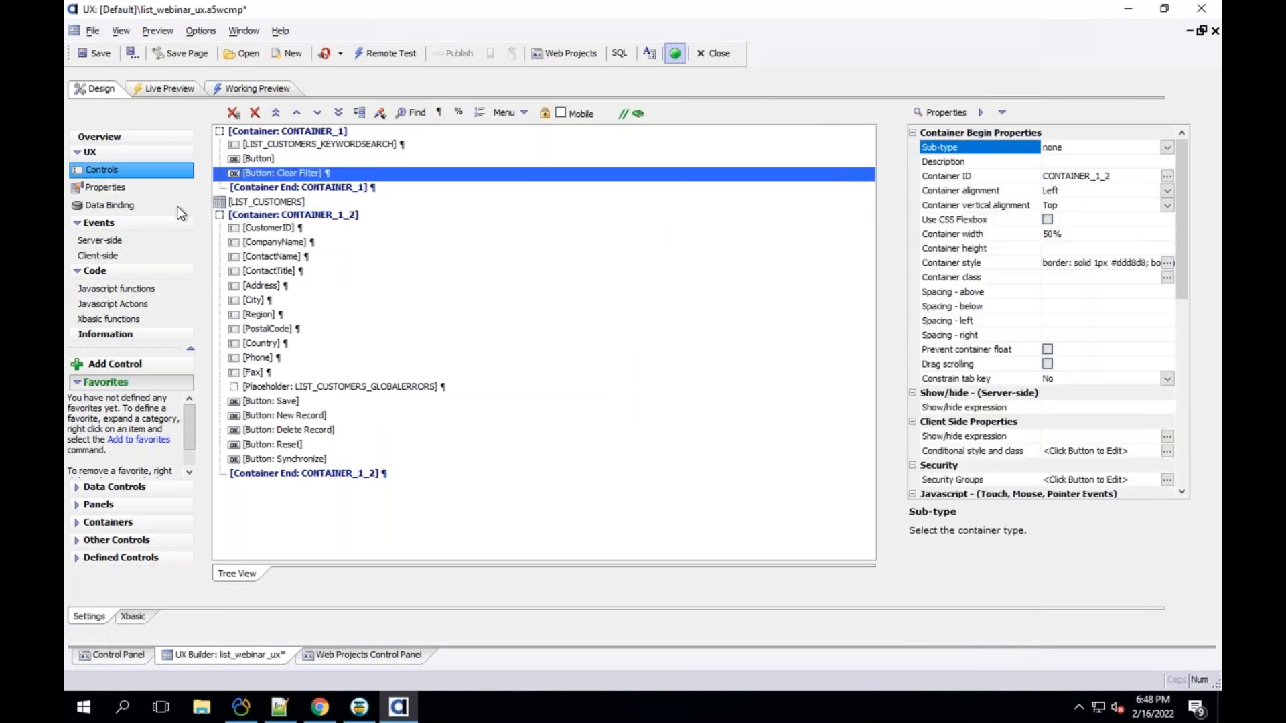
{"action": "left_click", "coordinate": [117, 364]}
{"action": "type", "text": "butt"}
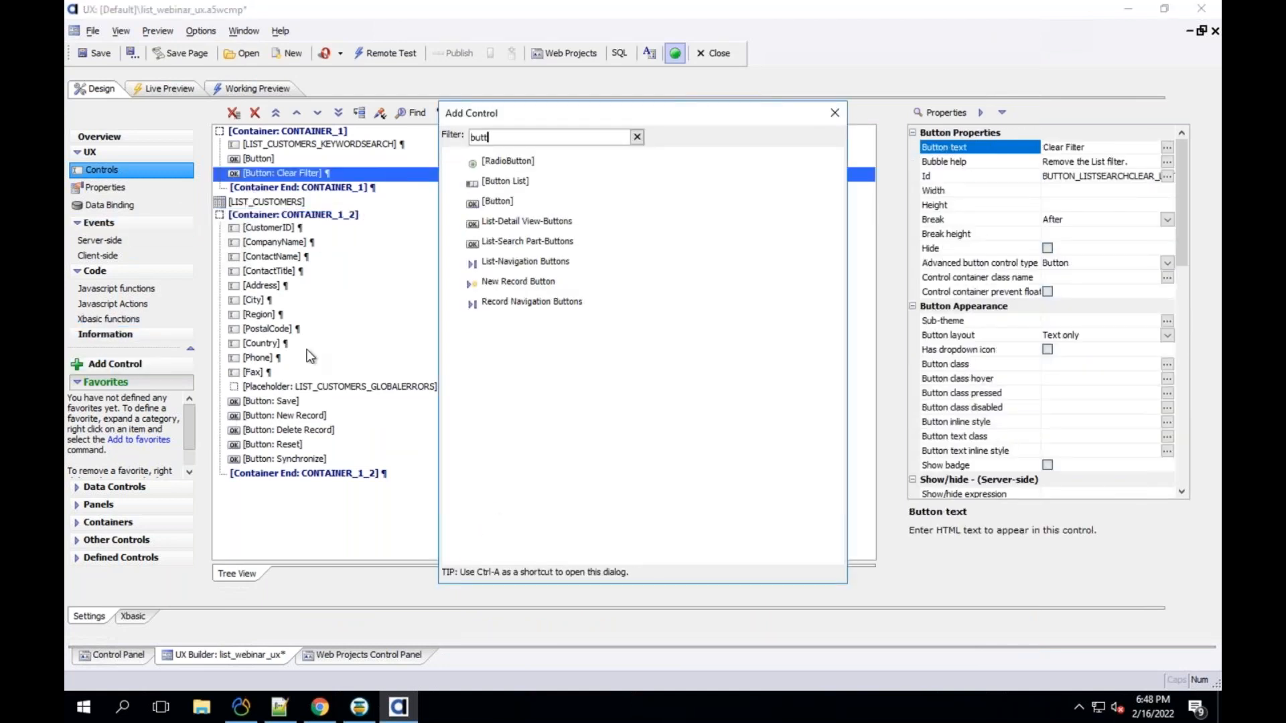
{"action": "double_click", "coordinate": [473, 208]}
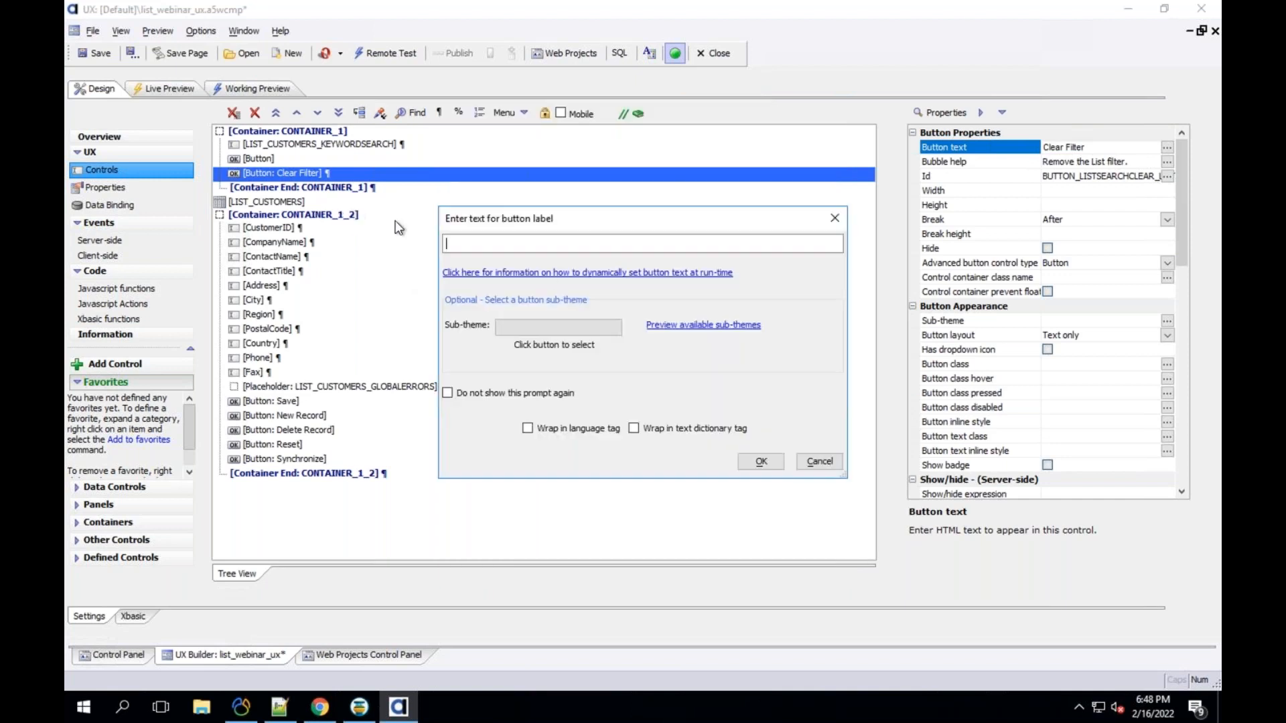
{"action": "type", "text": "test"}
{"action": "left_click", "coordinate": [761, 462]}
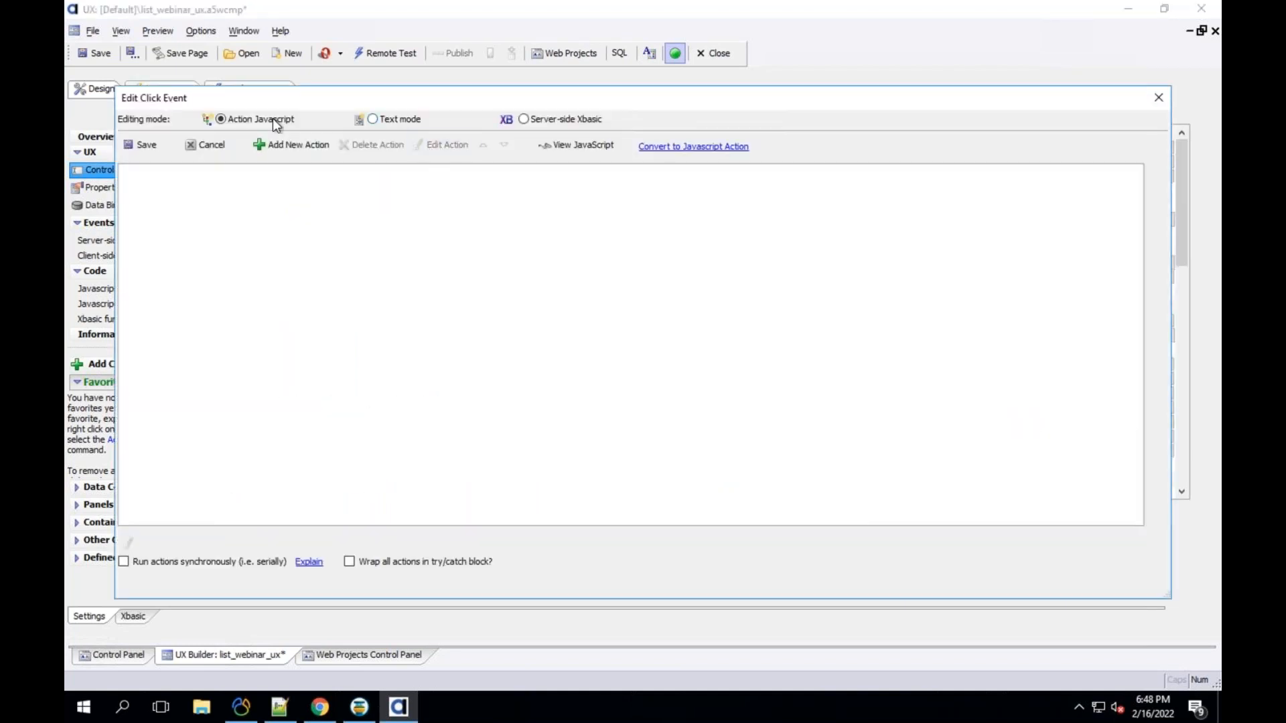
Step: Start a List Control Actions action for the test button's click event, filtering the available actions by list
{"action": "left_click", "coordinate": [288, 145]}
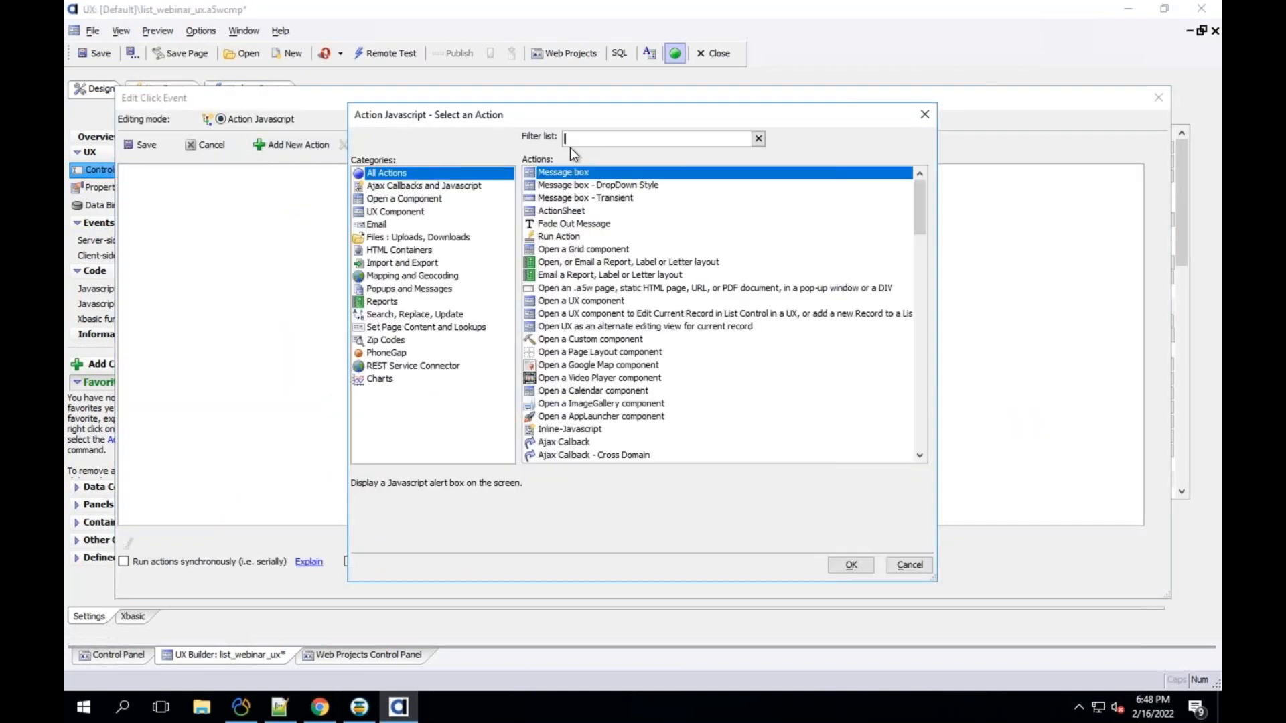
{"action": "type", "text": "list"}
{"action": "left_click", "coordinate": [578, 223]}
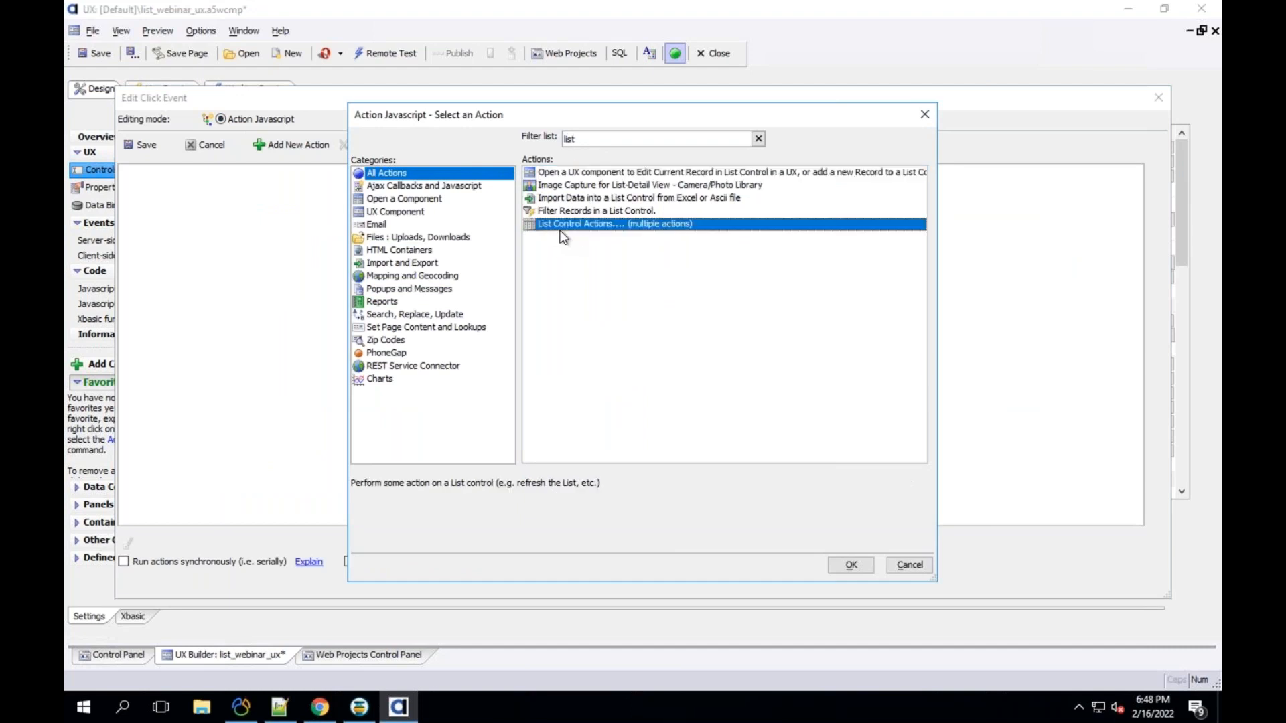
{"action": "double_click", "coordinate": [605, 228]}
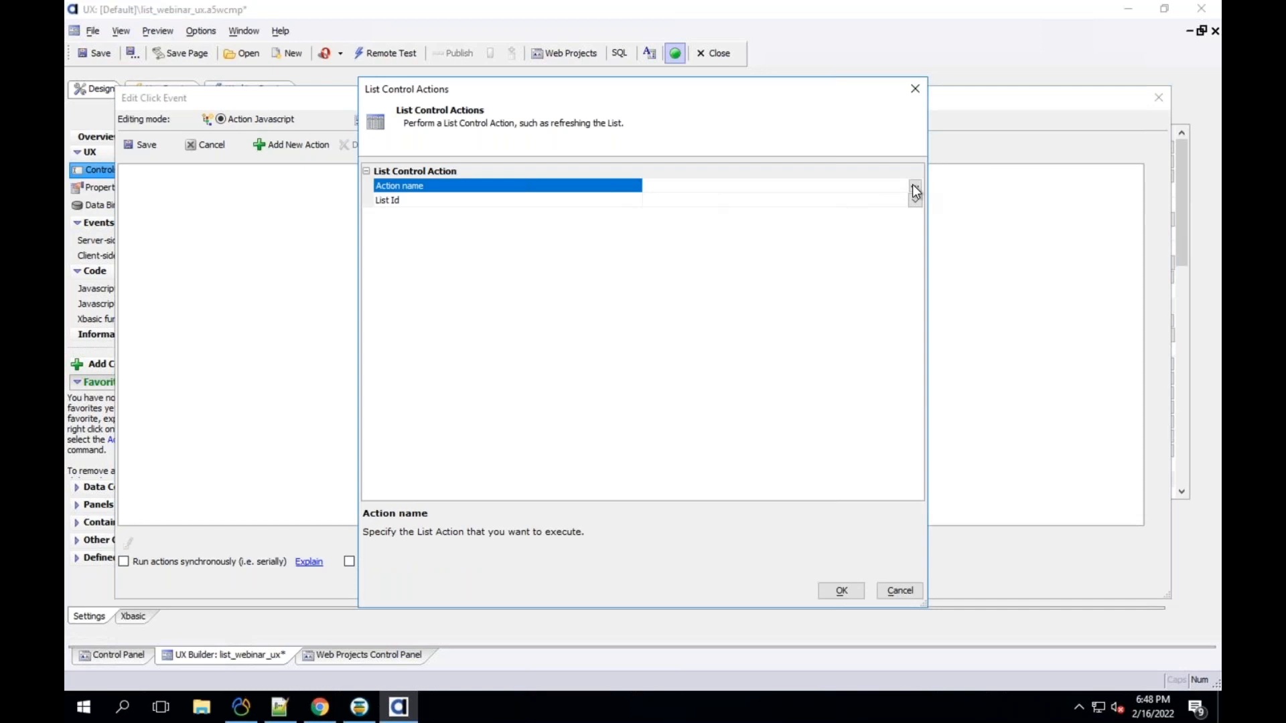
Step: Review the descriptions of the refresh, remove-all-rows and Excel/Ascii export and import list actions, and close the click event editor without saving
{"action": "left_click", "coordinate": [915, 186]}
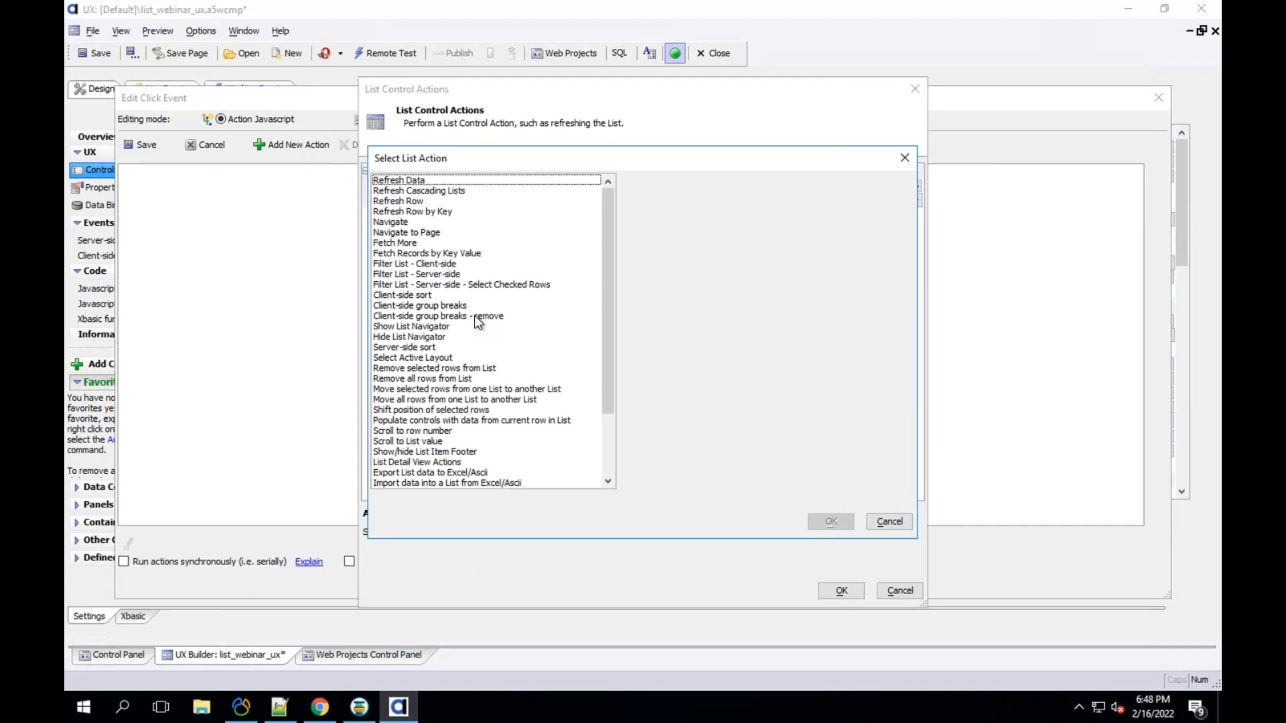
{"action": "left_click", "coordinate": [445, 182]}
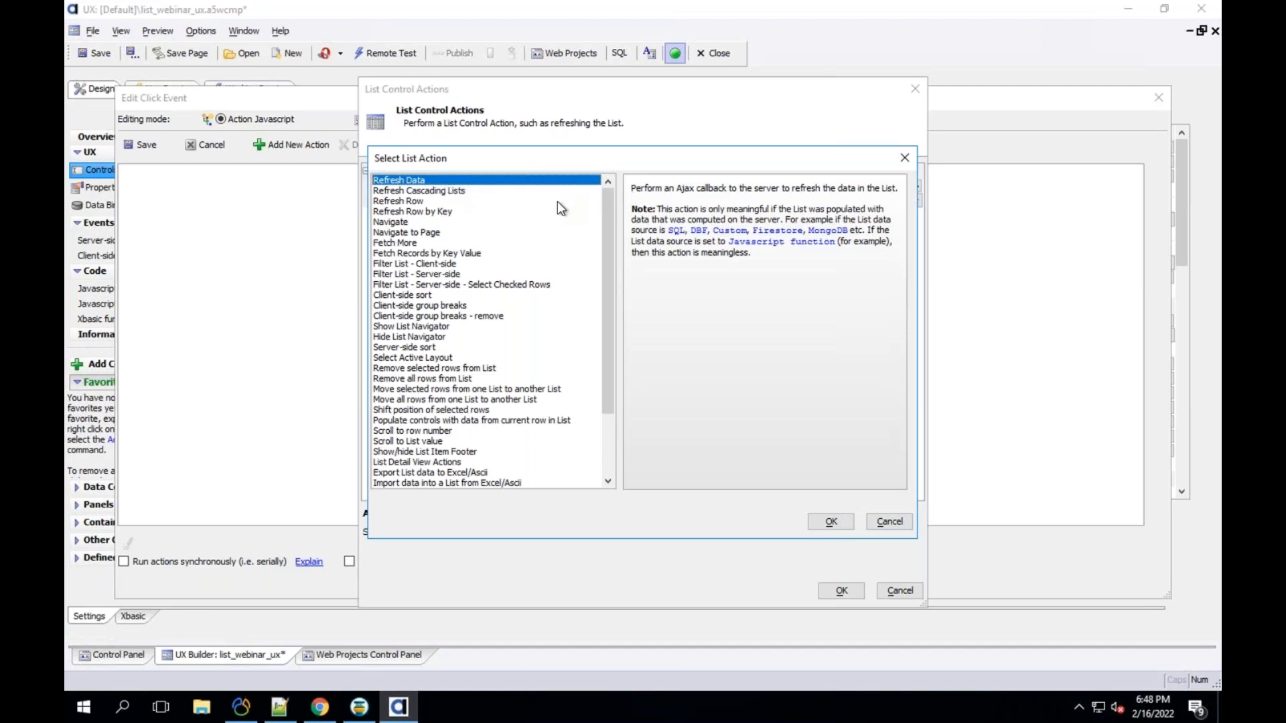
{"action": "left_click", "coordinate": [418, 202]}
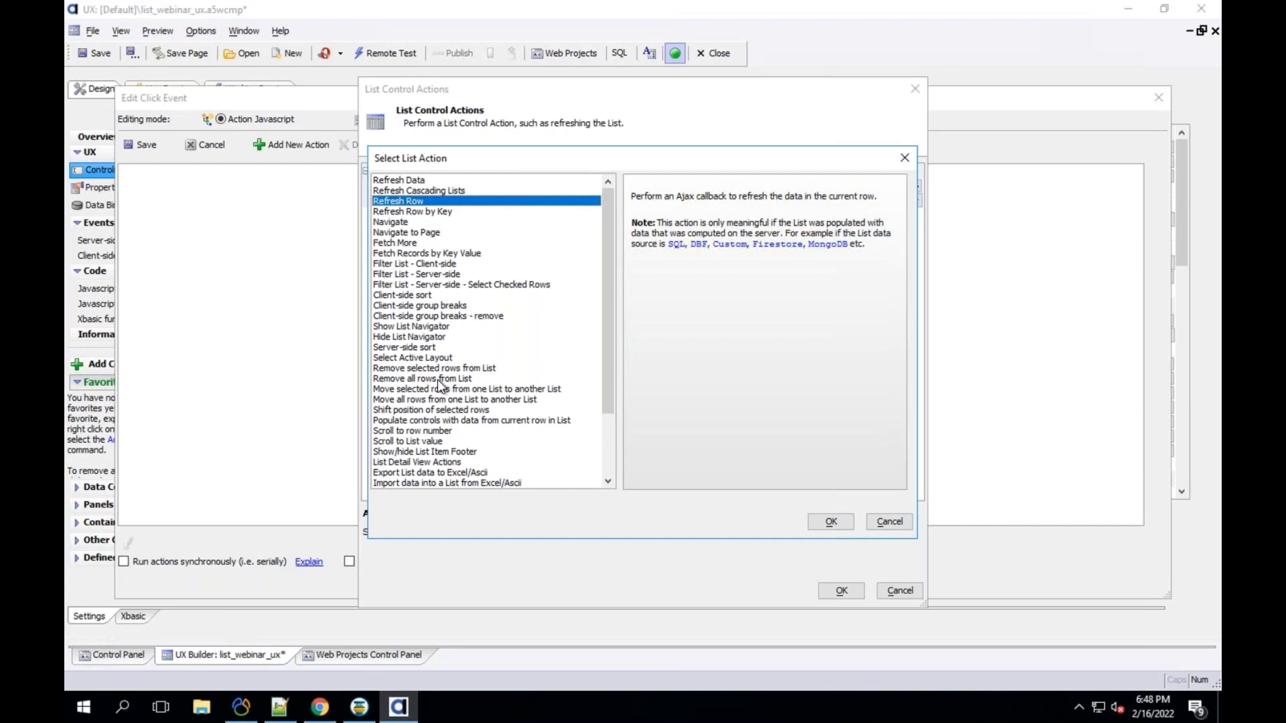
{"action": "left_click", "coordinate": [463, 380]}
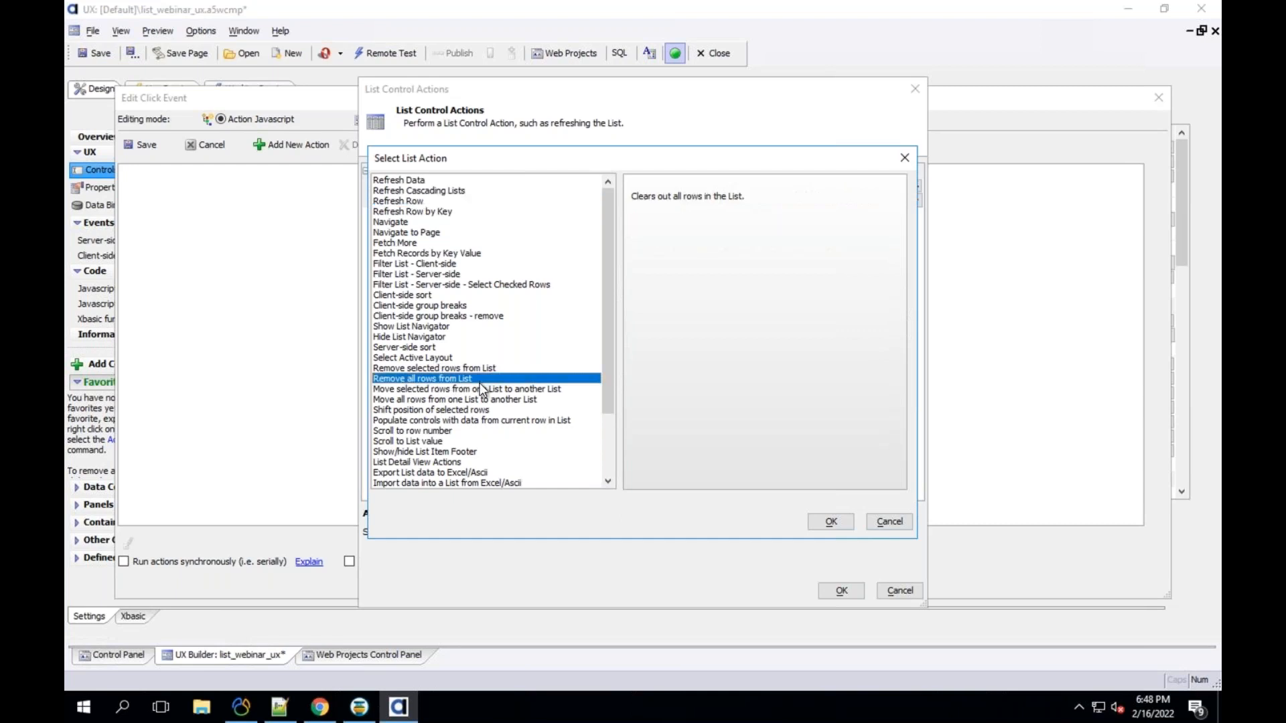
{"action": "scroll", "coordinate": [489, 392], "scroll_direction": "down", "scroll_amount": 3}
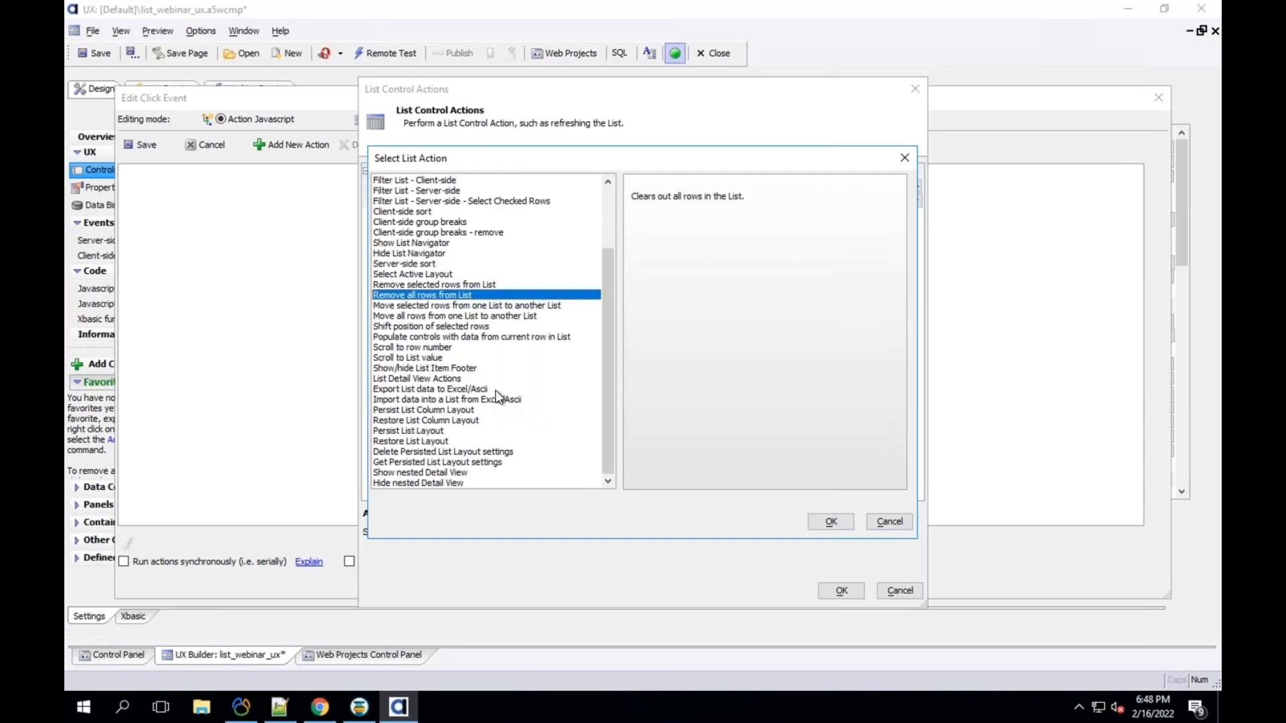
{"action": "left_click", "coordinate": [436, 390]}
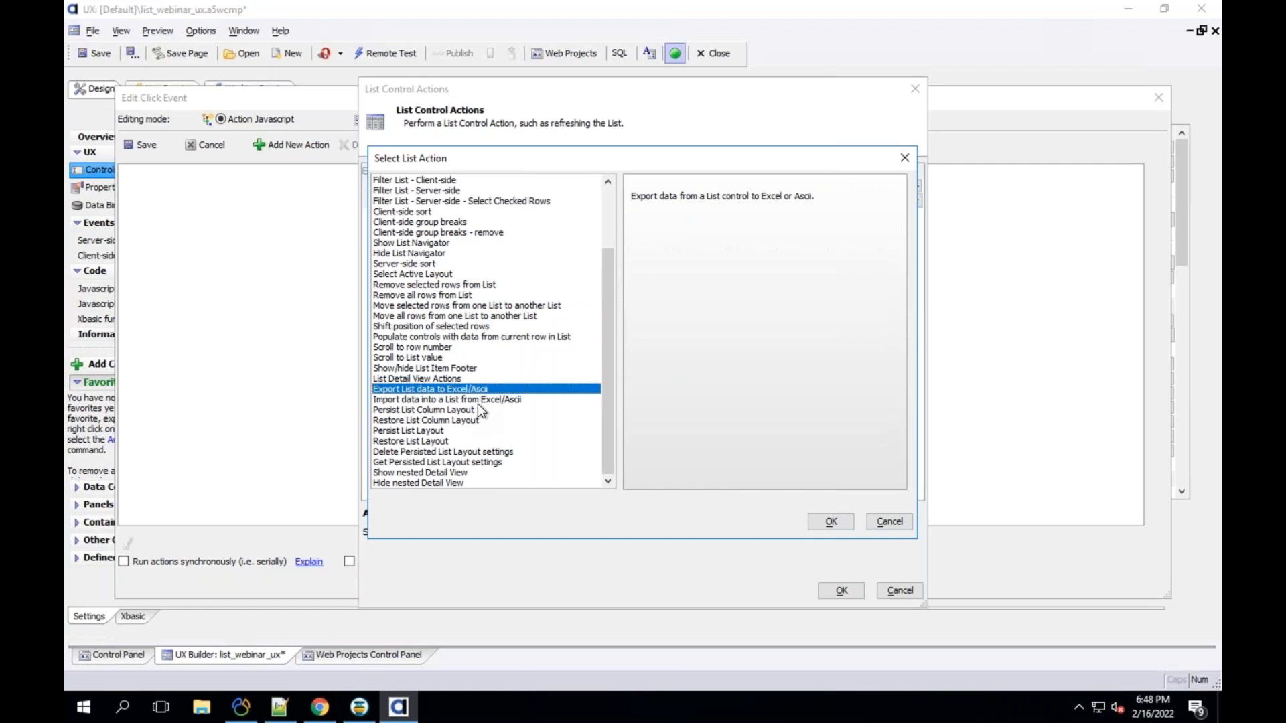
{"action": "left_click", "coordinate": [477, 399]}
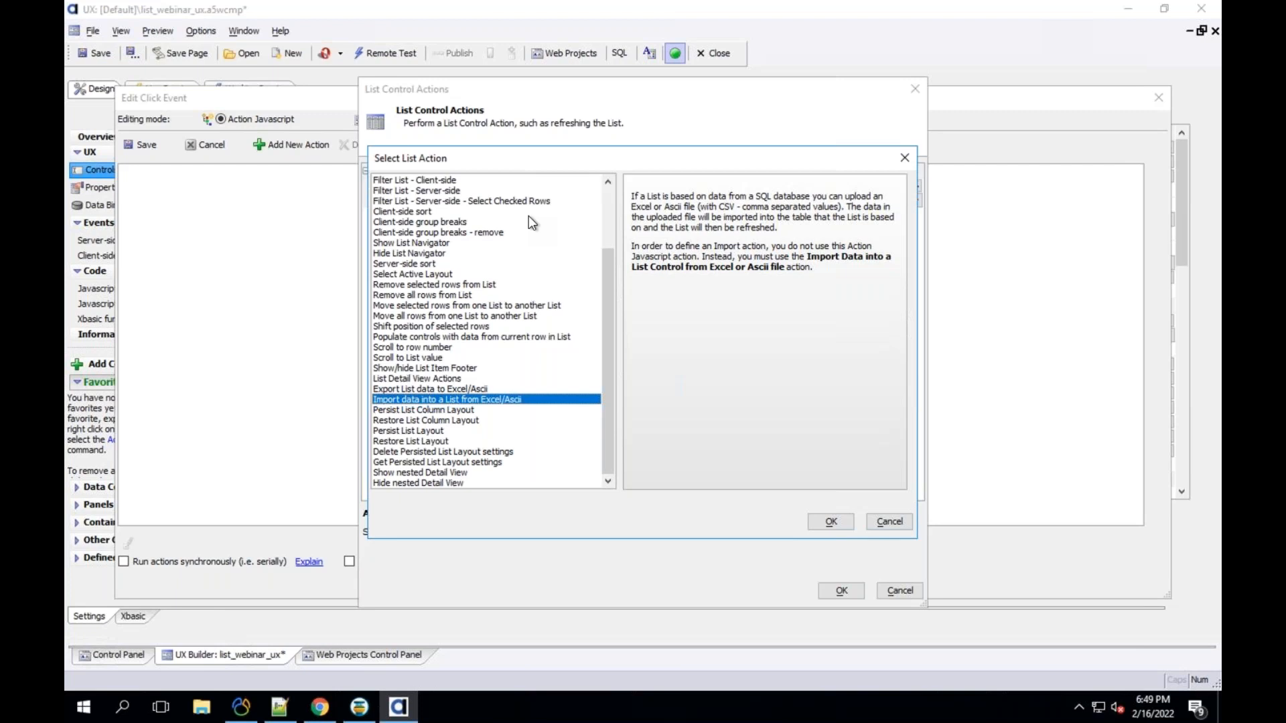
{"action": "left_click", "coordinate": [872, 524]}
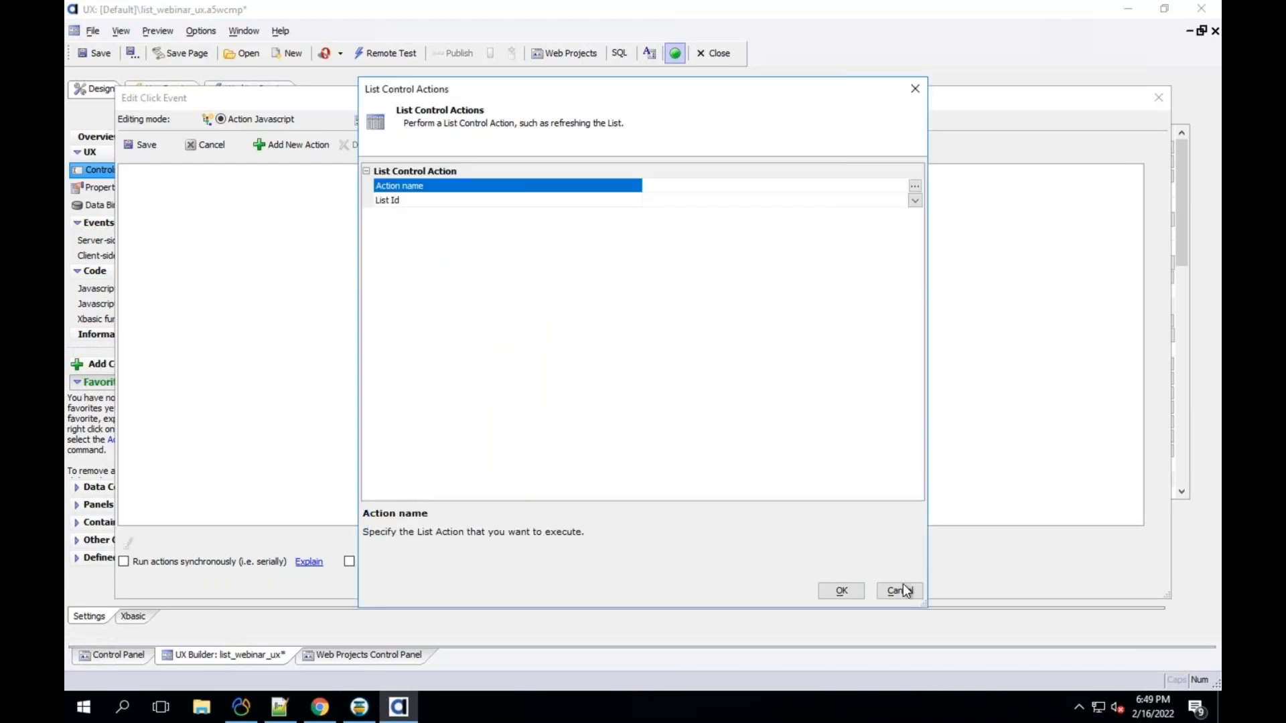
{"action": "left_click", "coordinate": [901, 587]}
{"action": "left_click", "coordinate": [192, 148]}
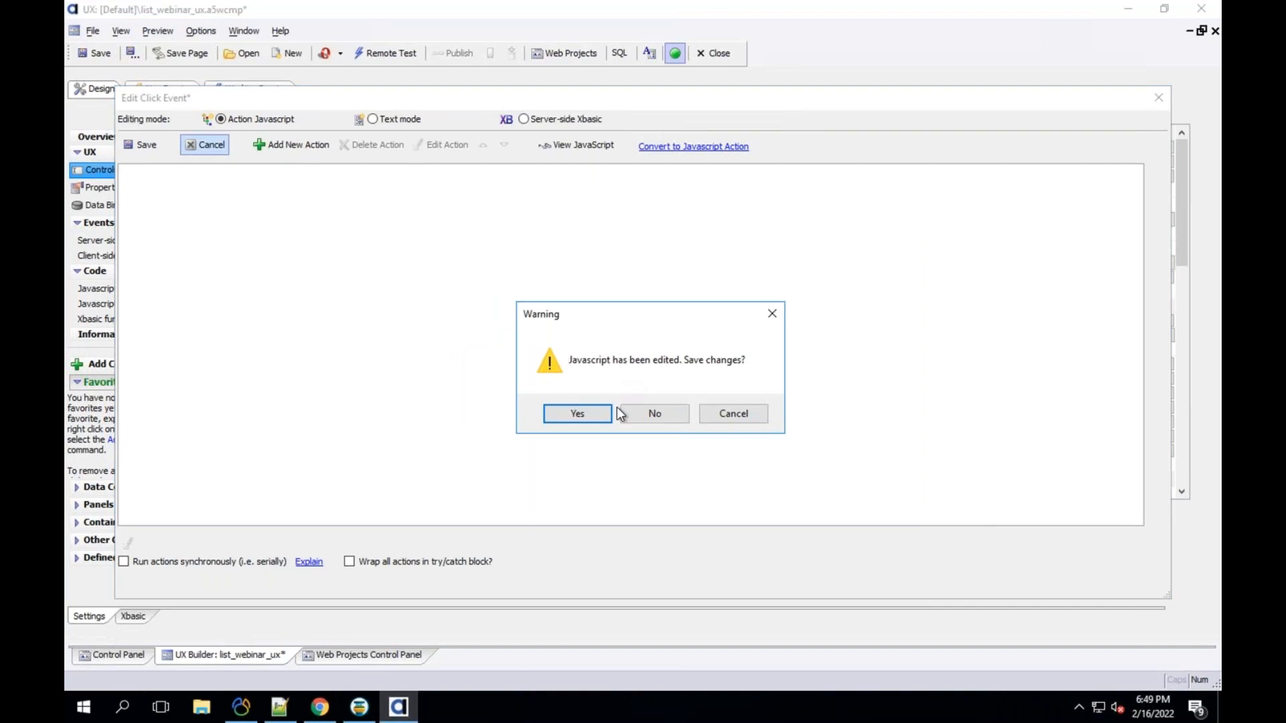
{"action": "left_click", "coordinate": [653, 414]}
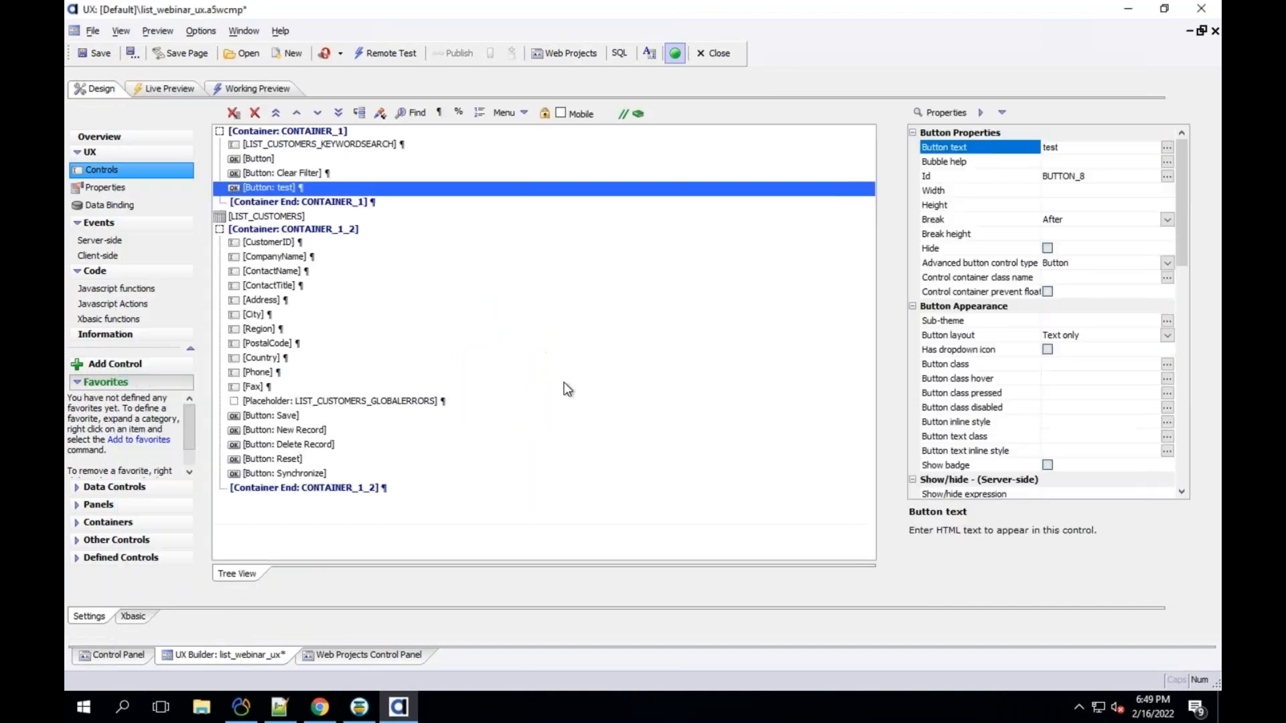
Step: Examine the Virtualization type description and options in the list properties of LIST_CUSTOMERS, leaving the setting unchanged
{"action": "double_click", "coordinate": [274, 217]}
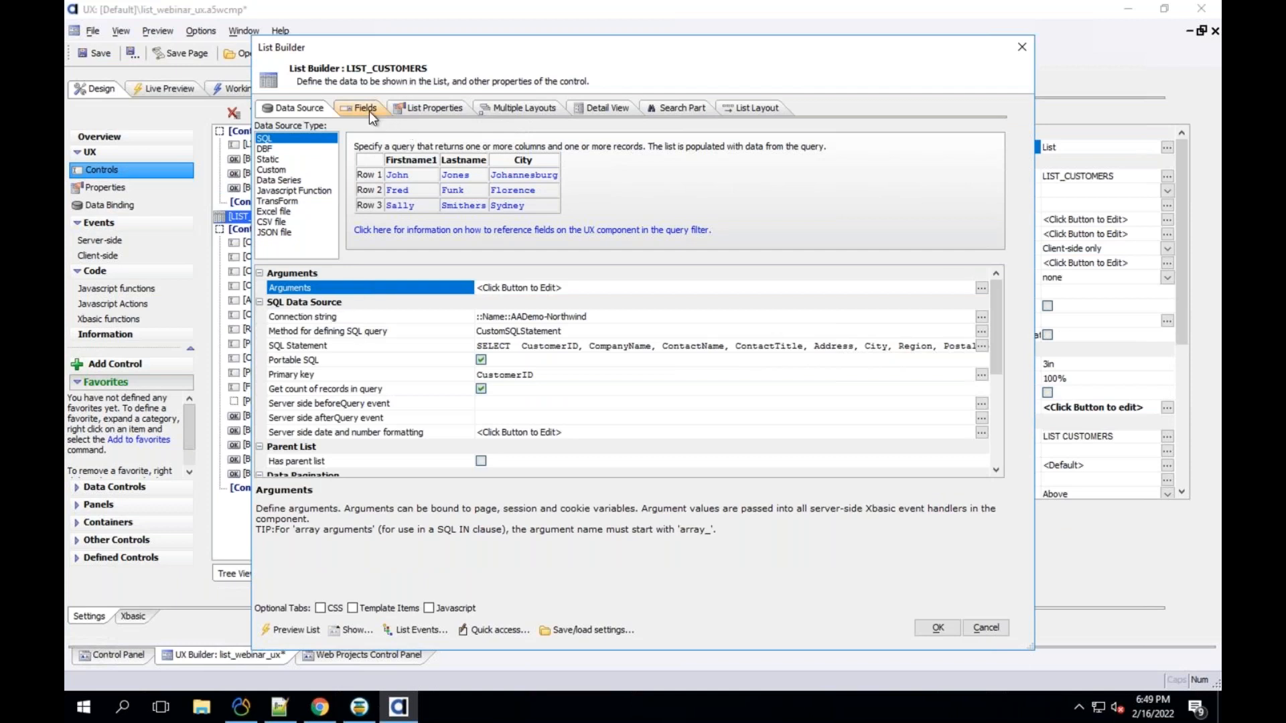
{"action": "left_click", "coordinate": [432, 108]}
{"action": "scroll", "coordinate": [420, 372], "scroll_direction": "down", "scroll_amount": 15}
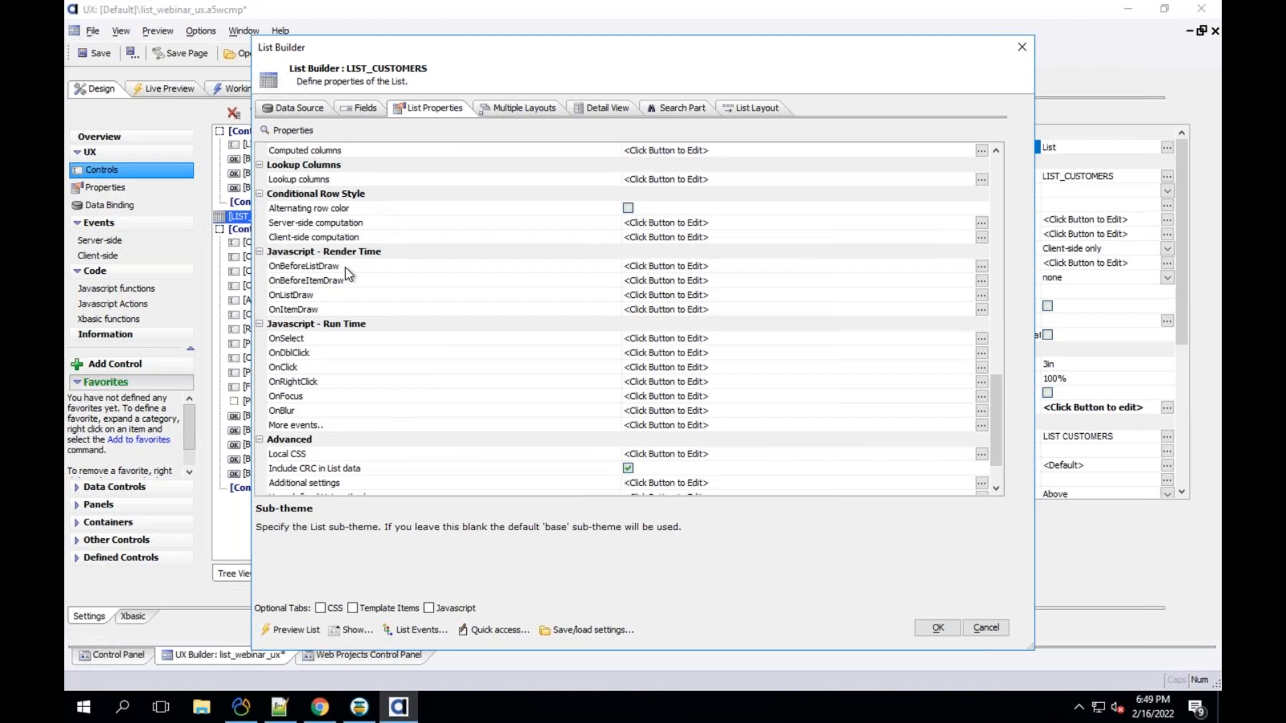
{"action": "scroll", "coordinate": [344, 268], "scroll_direction": "up", "scroll_amount": 5}
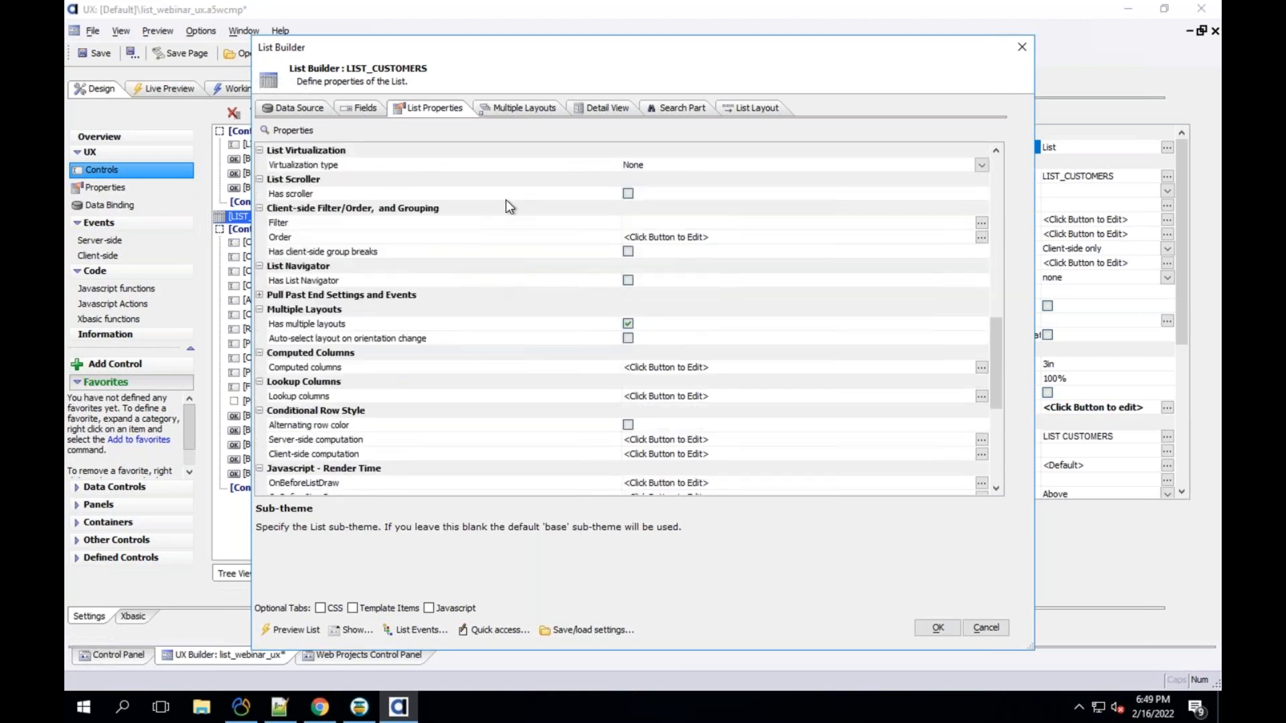
{"action": "scroll", "coordinate": [502, 206], "scroll_direction": "up", "scroll_amount": 1}
{"action": "left_click", "coordinate": [348, 205]}
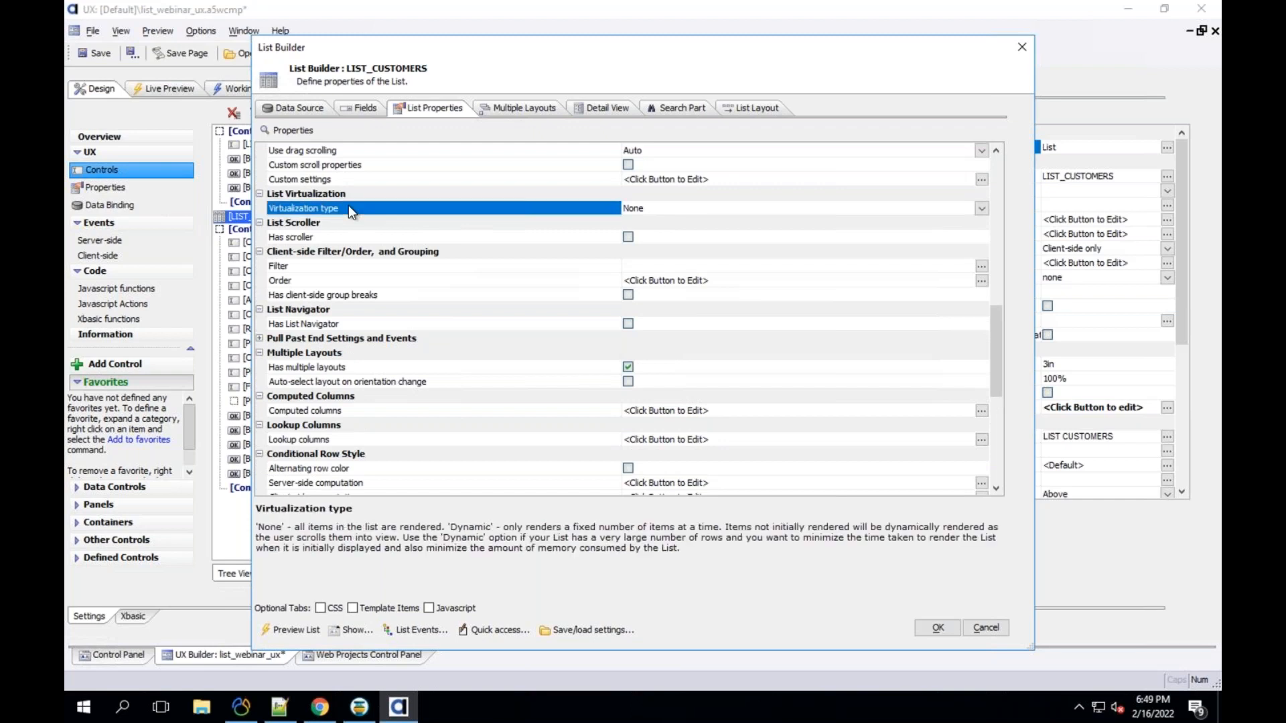
{"action": "left_click", "coordinate": [981, 209]}
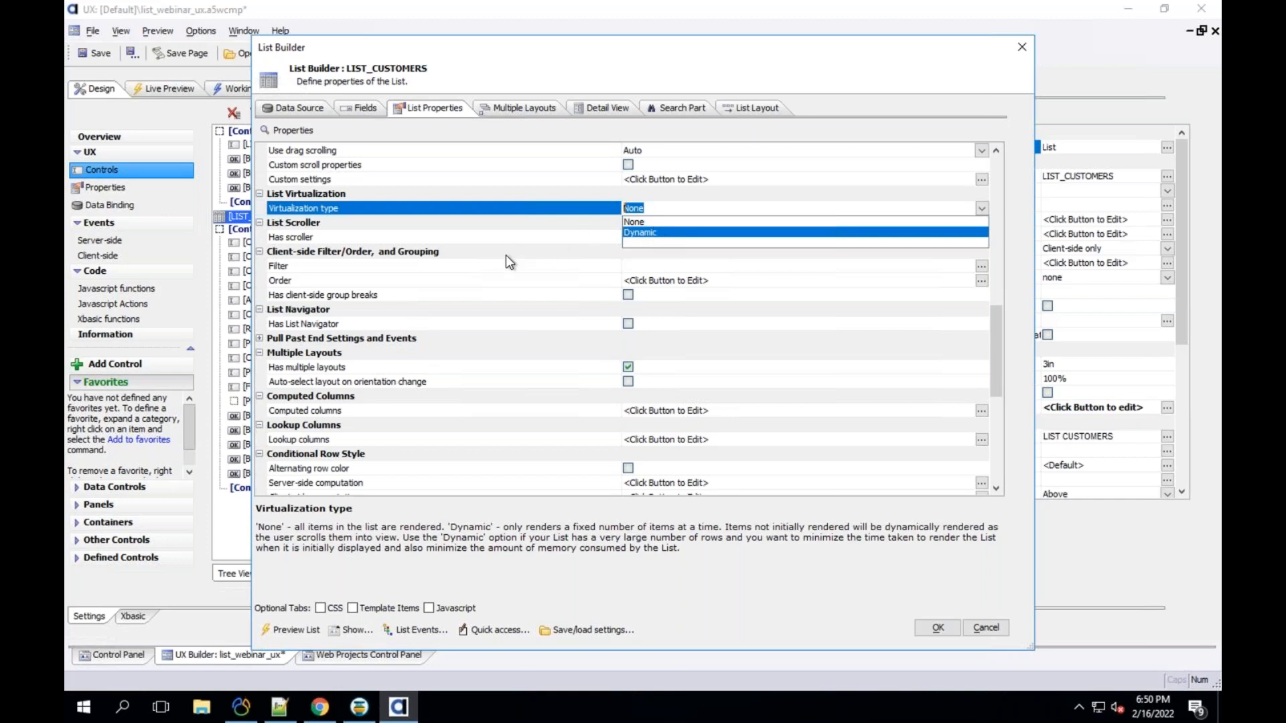
{"action": "left_click", "coordinate": [465, 324]}
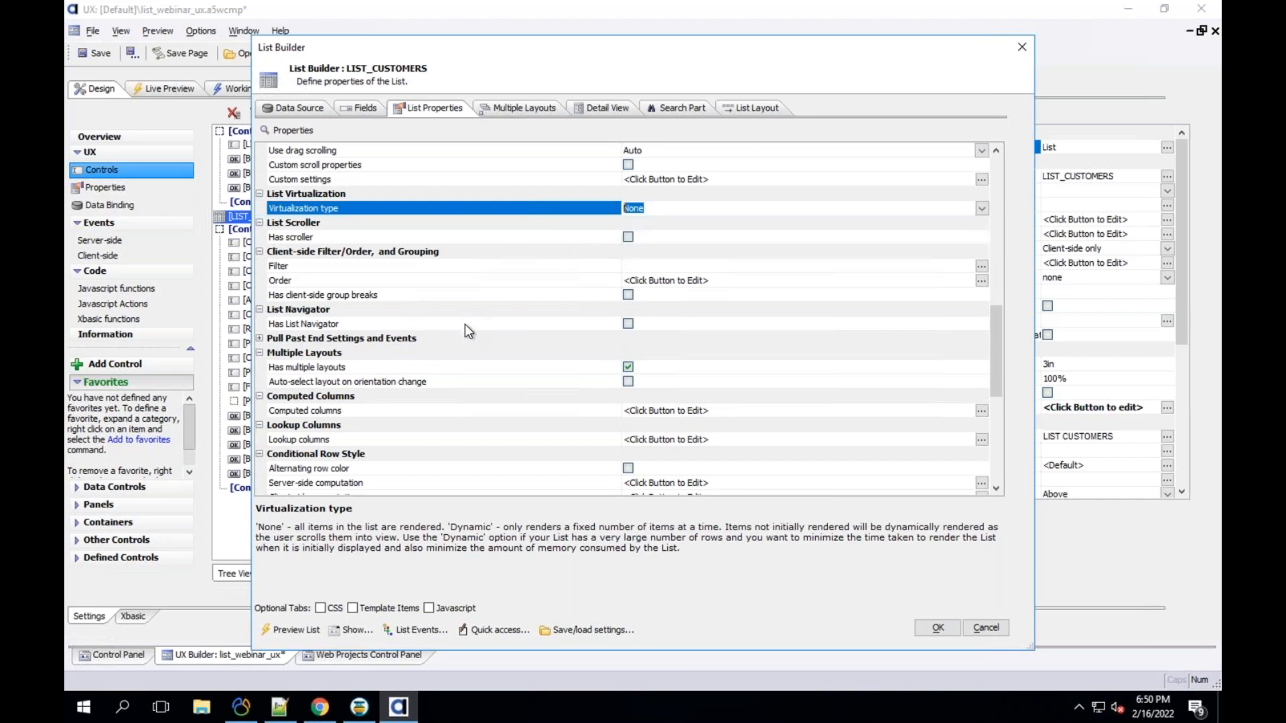
Step: Briefly enable Has List Navigator to inspect its definition, try Has scroller, and turn both options off again
{"action": "left_click", "coordinate": [627, 324]}
{"action": "left_click", "coordinate": [628, 325]}
{"action": "double_click", "coordinate": [633, 338]}
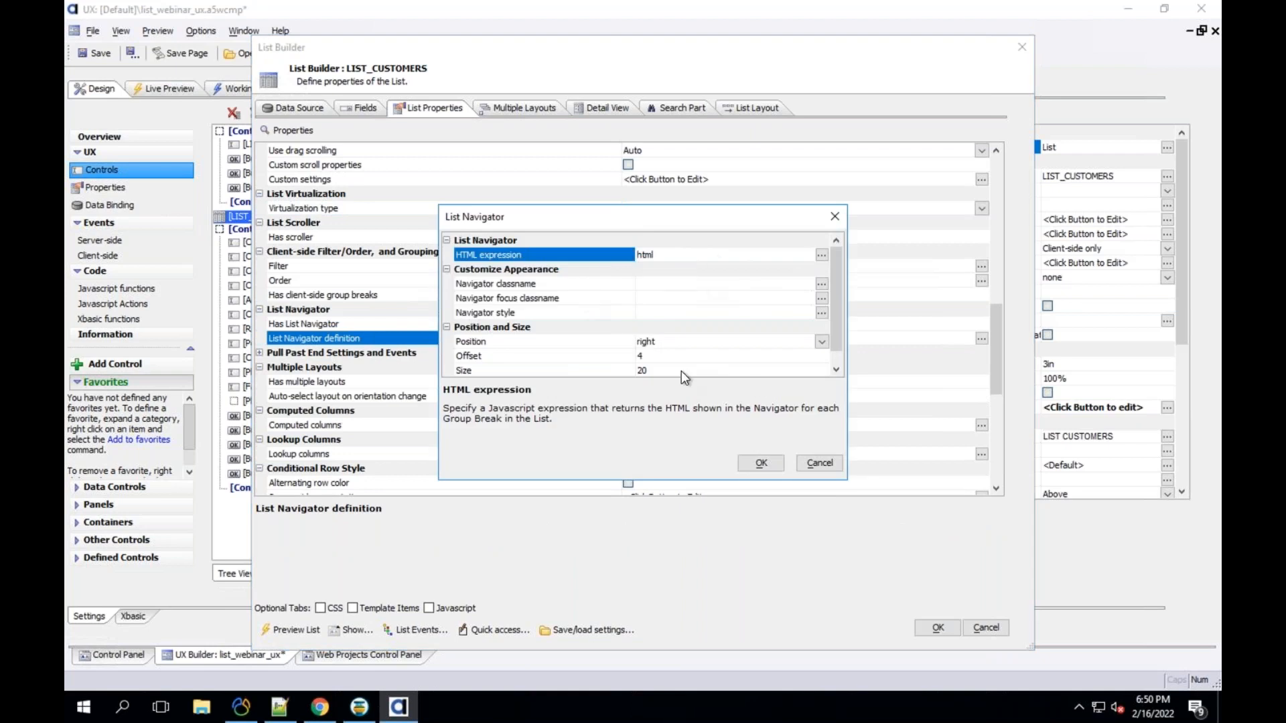
{"action": "left_click", "coordinate": [810, 457]}
{"action": "left_click", "coordinate": [629, 324]}
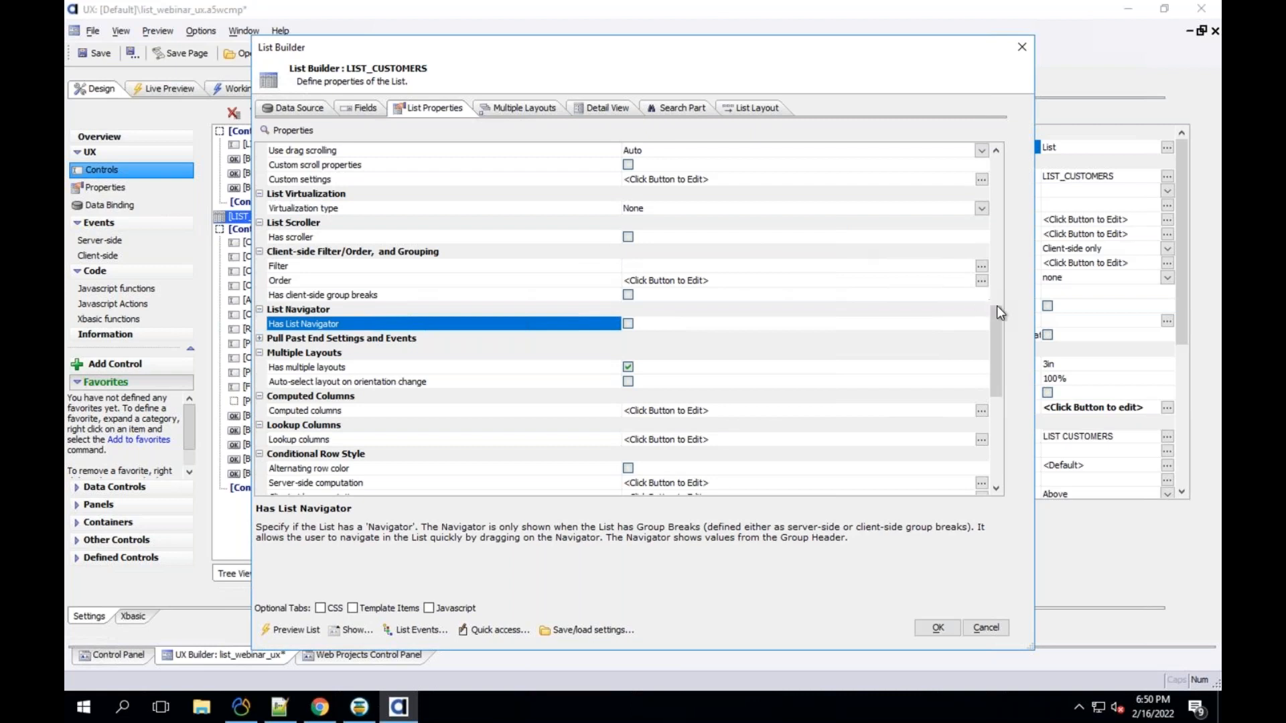
{"action": "left_click", "coordinate": [623, 242]}
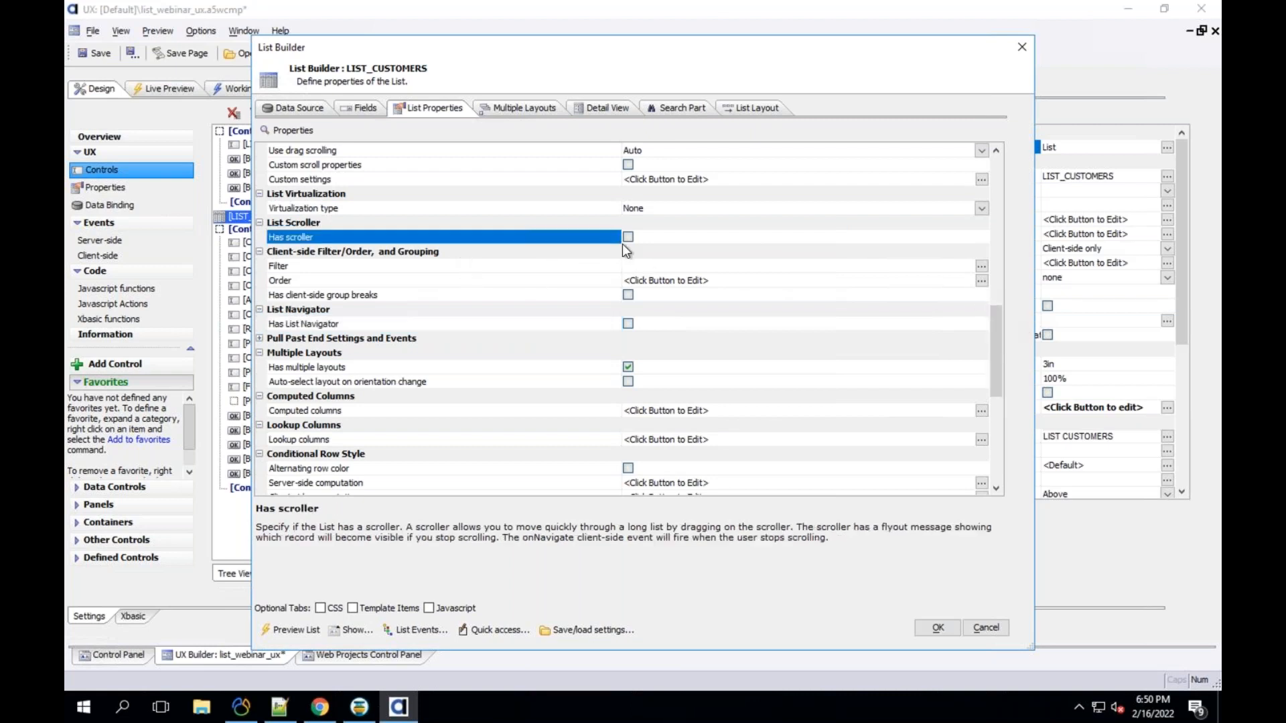
{"action": "left_click", "coordinate": [628, 238]}
{"action": "left_click", "coordinate": [628, 237]}
Step: Set the list's Virtualization type to Dynamic and read the descriptions of its Max size and Size properties
{"action": "left_click", "coordinate": [996, 150]}
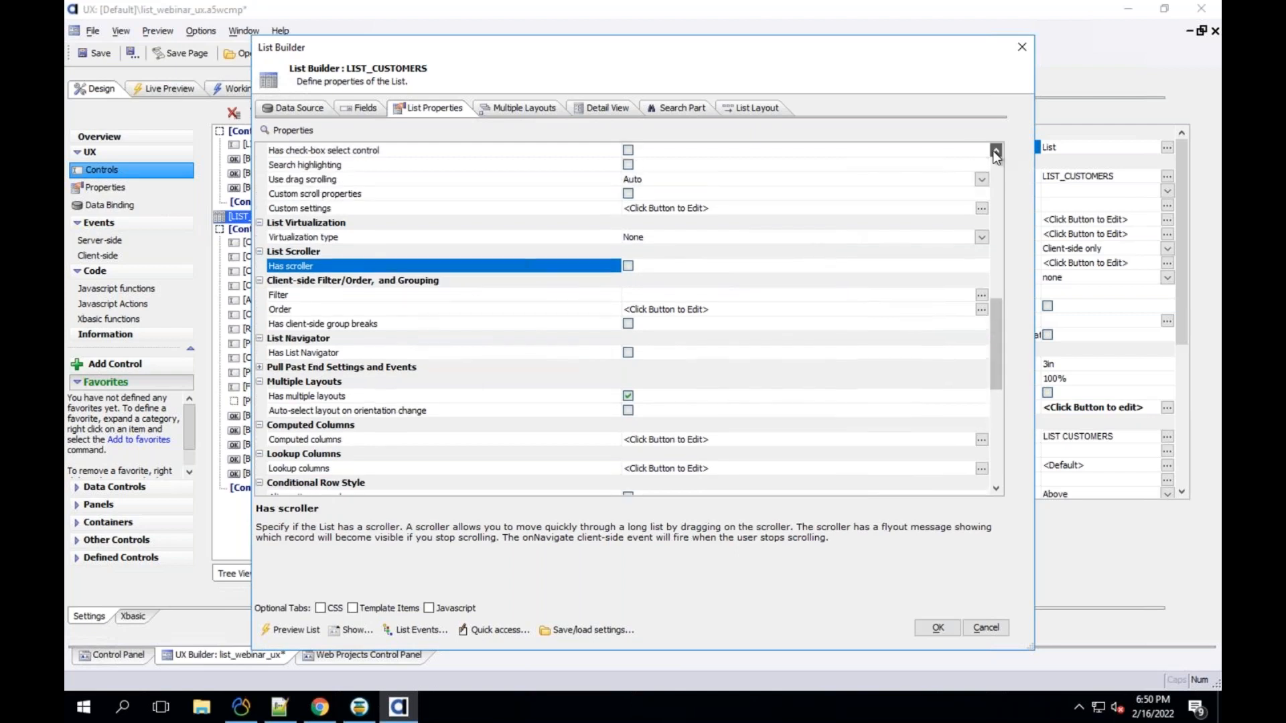
{"action": "left_click", "coordinate": [993, 150]}
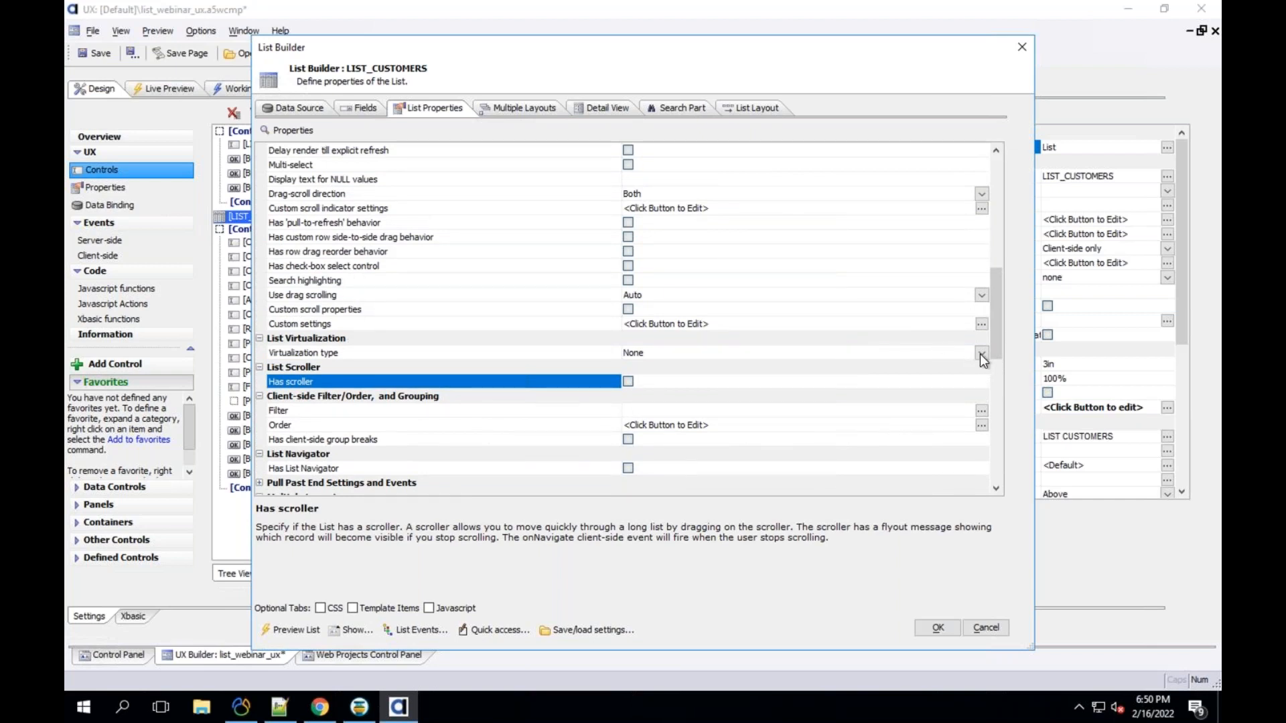
{"action": "left_click", "coordinate": [700, 353]}
{"action": "left_click", "coordinate": [686, 376]}
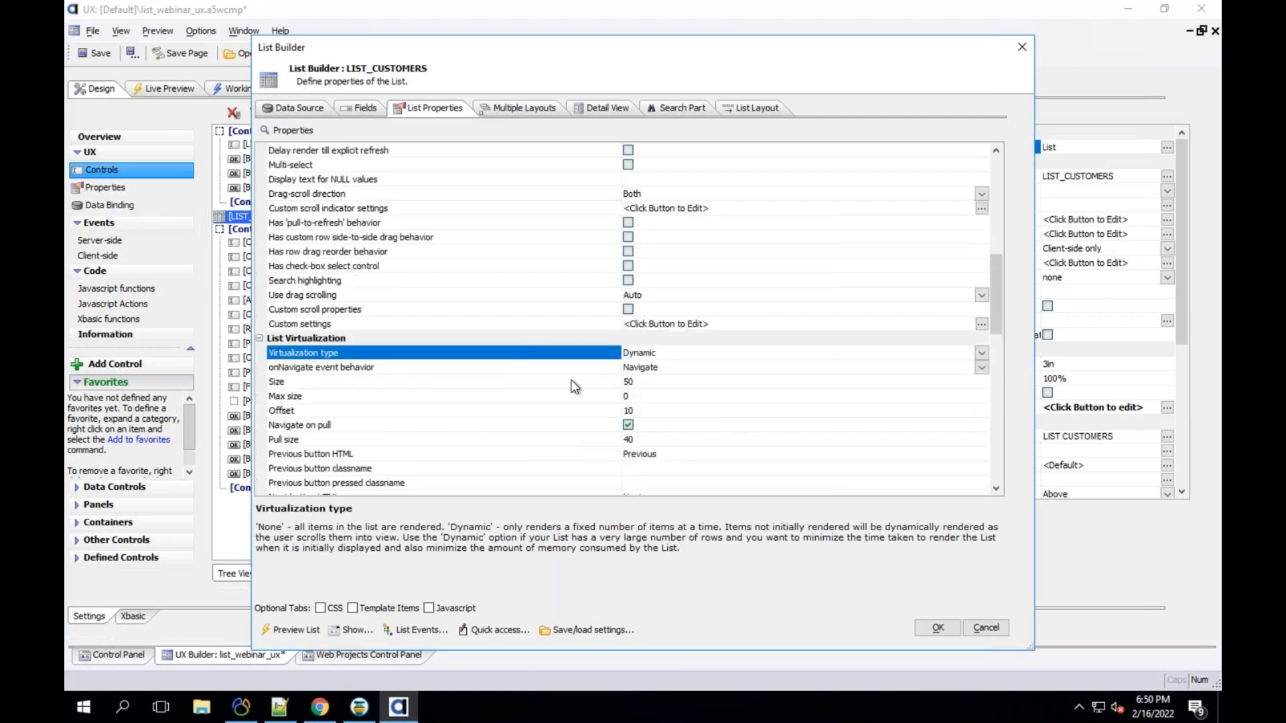
{"action": "left_click_drag", "start_coordinate": [991, 303], "coordinate": [992, 331]}
{"action": "left_click", "coordinate": [441, 276]}
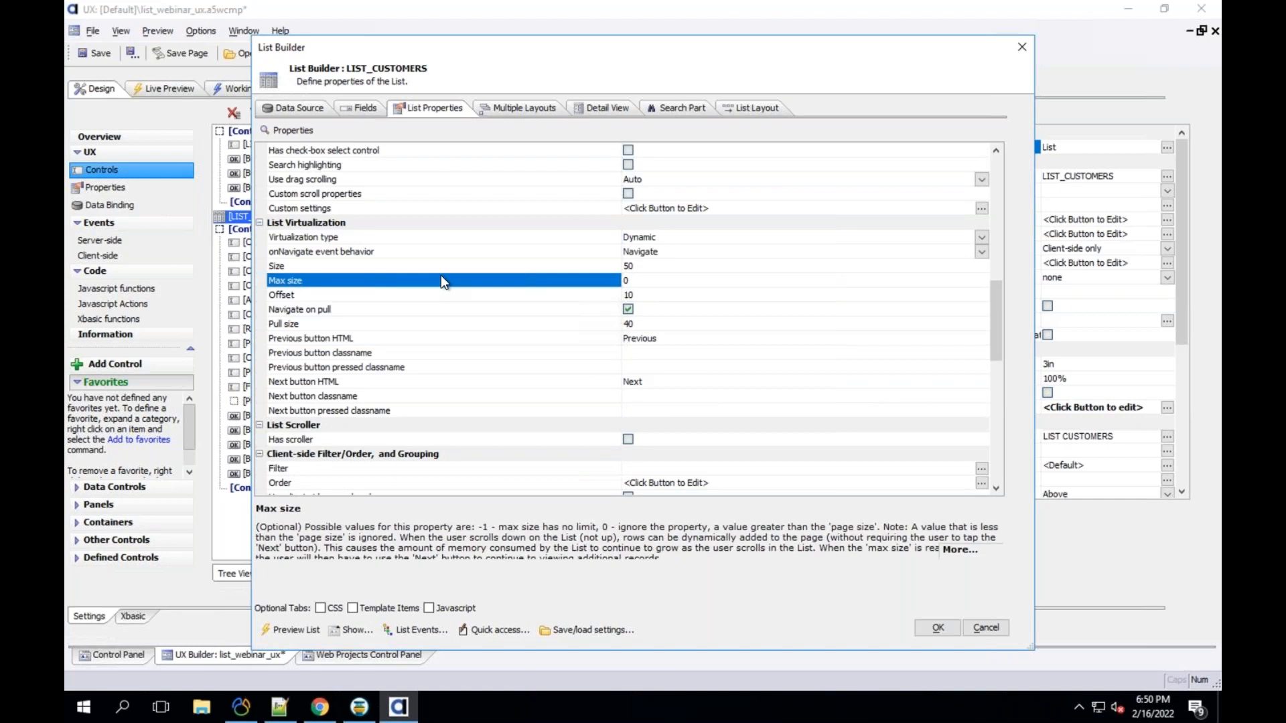
{"action": "left_click", "coordinate": [437, 266]}
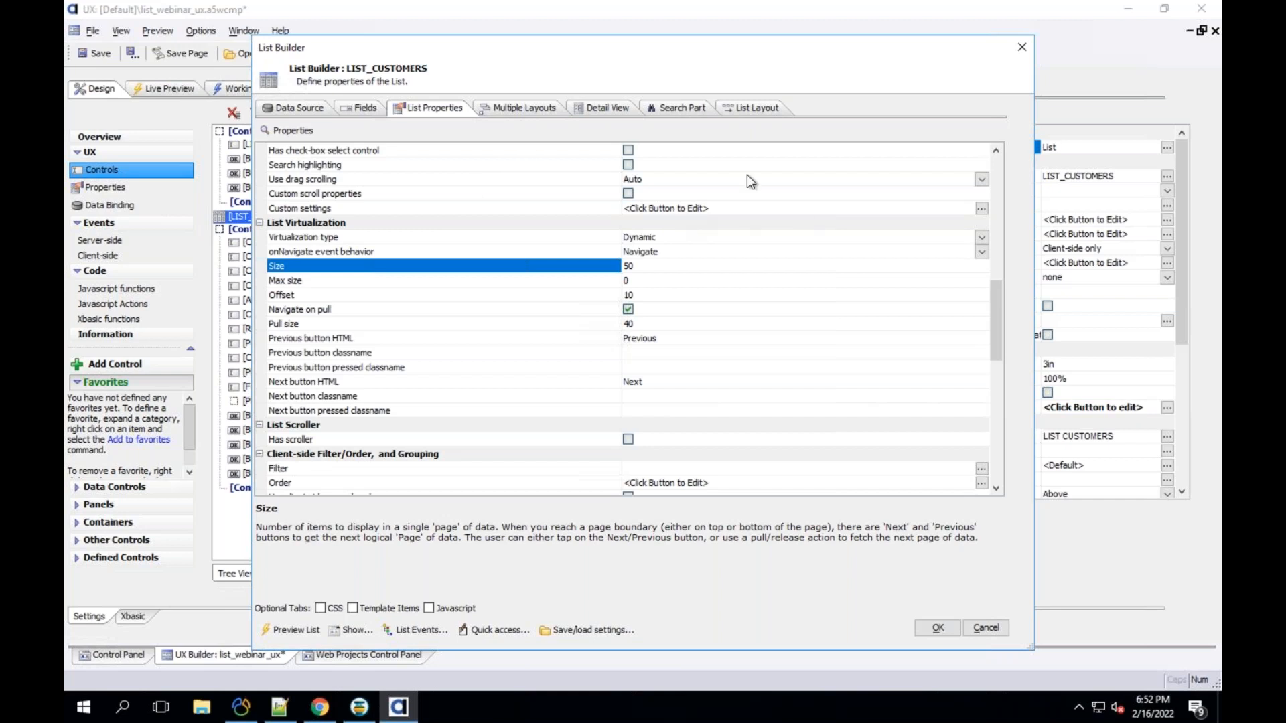
Step: Enable the 'no records in list' message with the HTML "No tasks are available....", and cancel the list builder after checking the Detail View settings
{"action": "left_click_drag", "start_coordinate": [998, 340], "coordinate": [997, 226]}
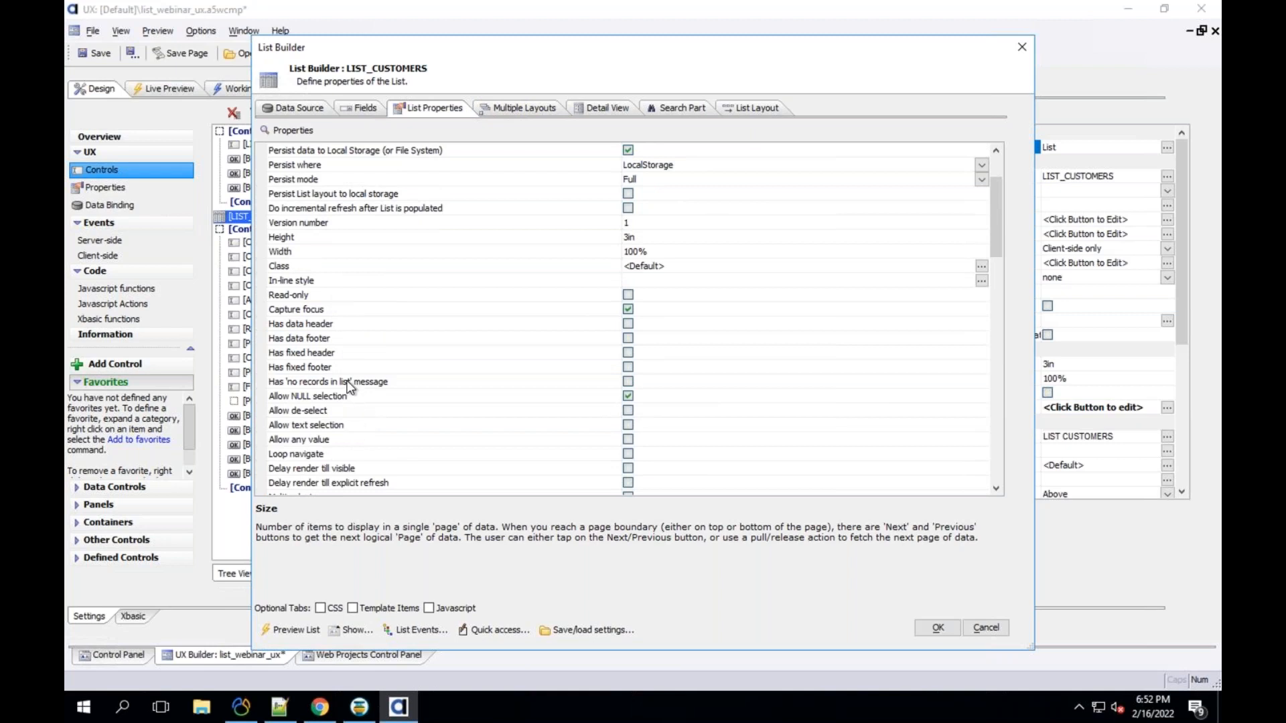
{"action": "left_click", "coordinate": [274, 383]}
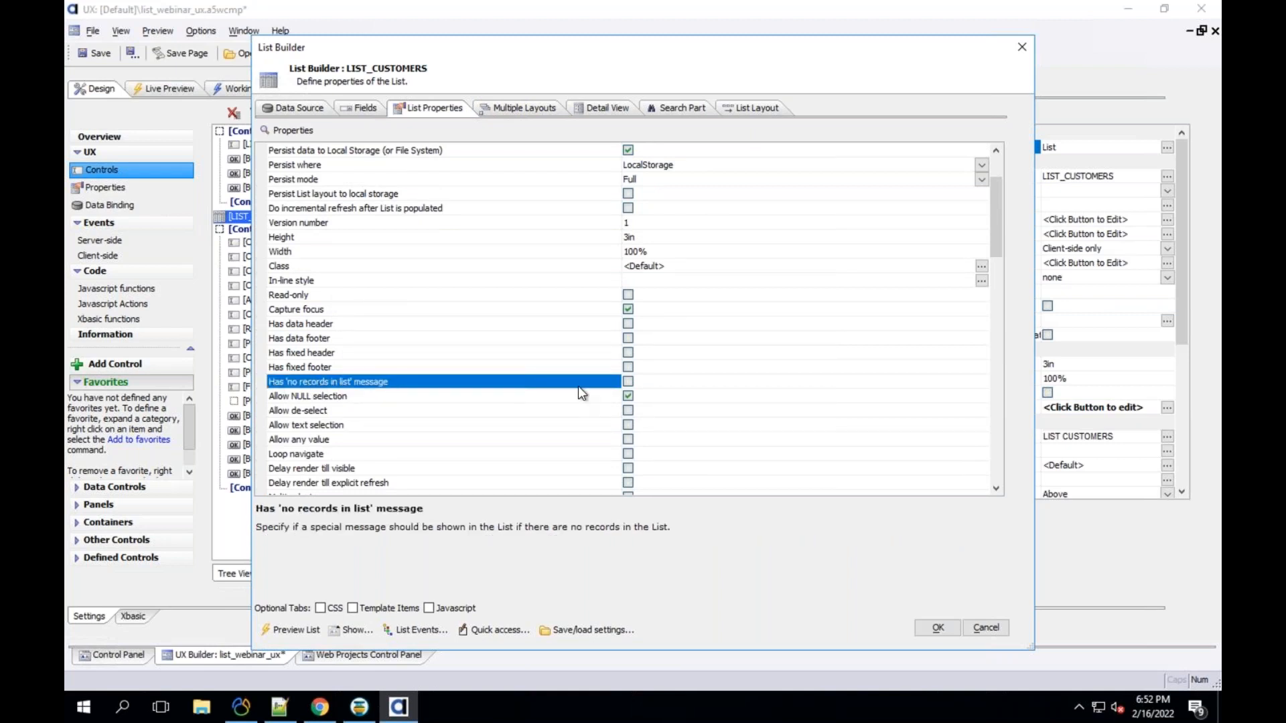
{"action": "left_click", "coordinate": [628, 382]}
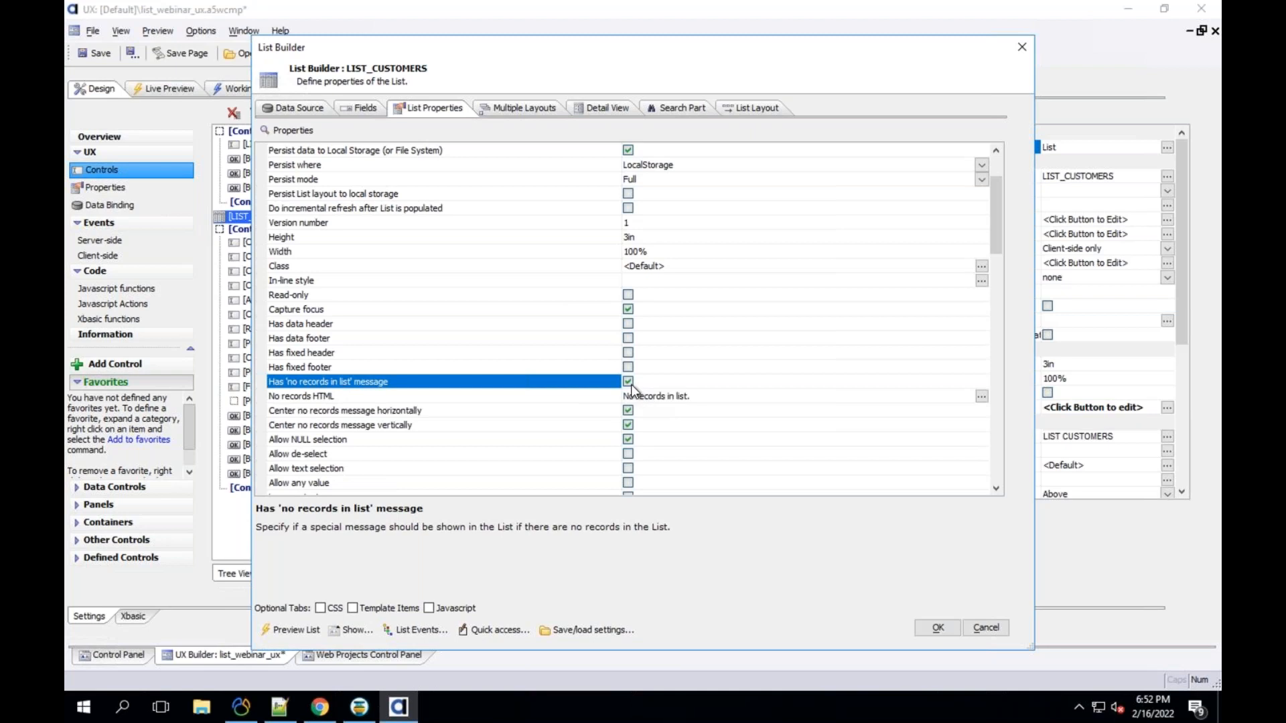
{"action": "left_click", "coordinate": [638, 395]}
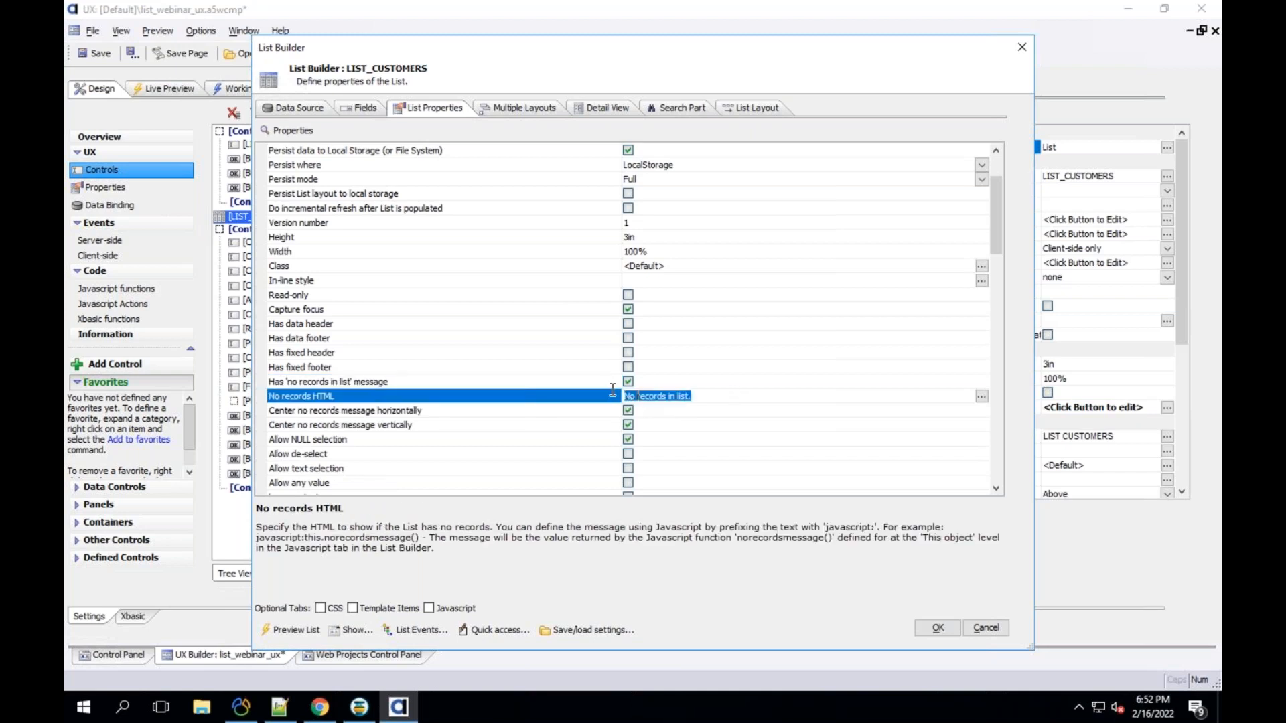
{"action": "type", "text": "NO"}
{"action": "key", "text": "BackSpace"}
{"action": "key", "text": "BackSpace"}
{"action": "type", "text": "o tasks are available...."}
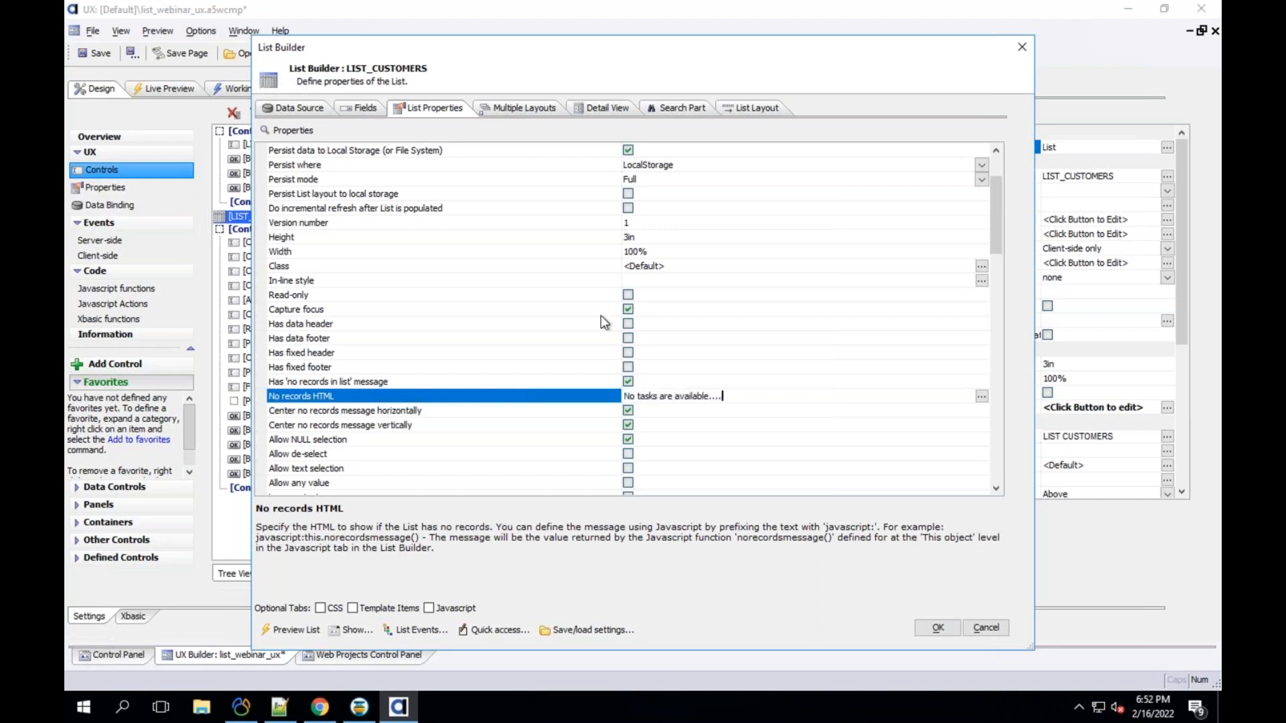
{"action": "left_click", "coordinate": [619, 108]}
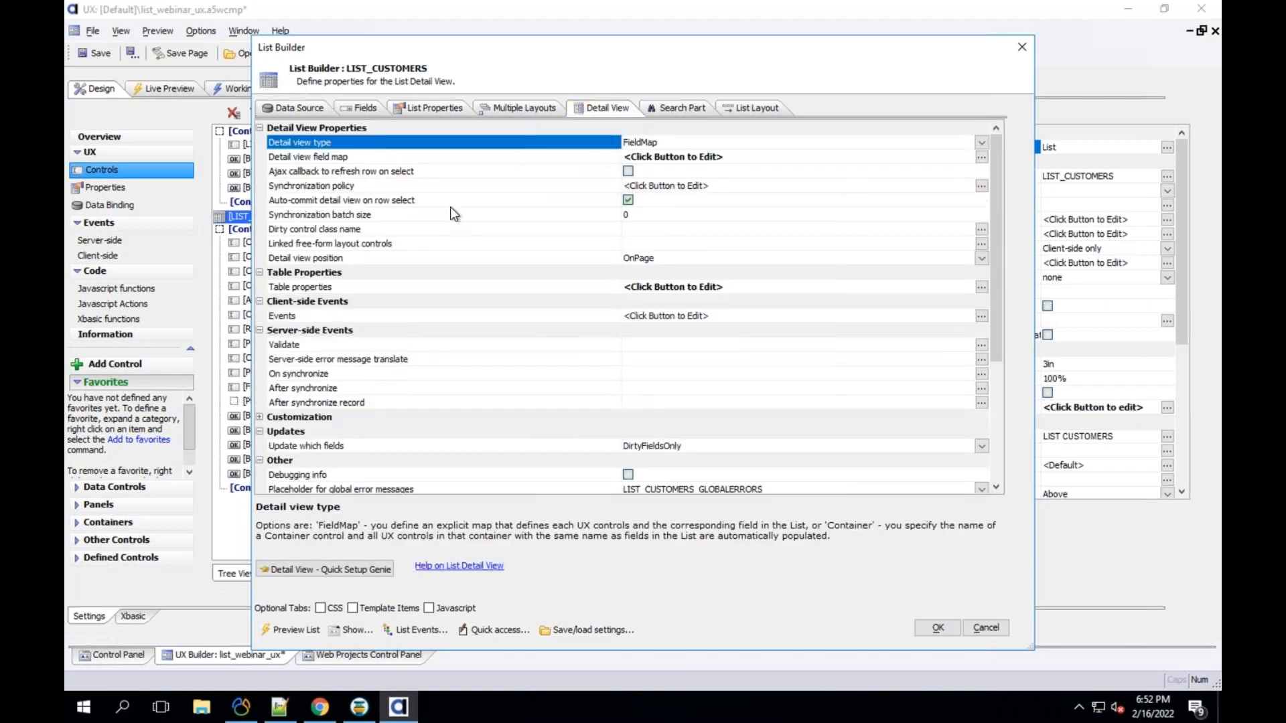
{"action": "left_click", "coordinate": [987, 626]}
Step: Check the New Record button's properties and the Synchronization policy description in the LIST_CUSTOMERS Detail View settings, cancelling the list builder
{"action": "left_click", "coordinate": [272, 433]}
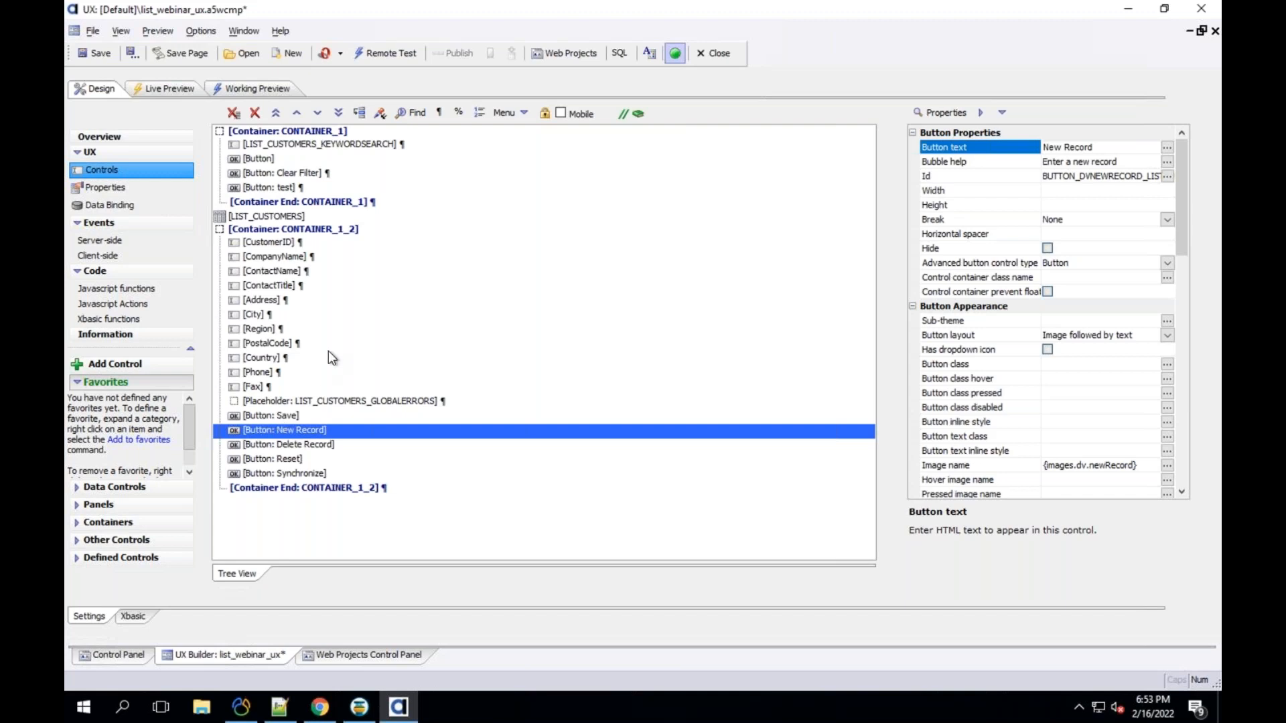
{"action": "double_click", "coordinate": [276, 218]}
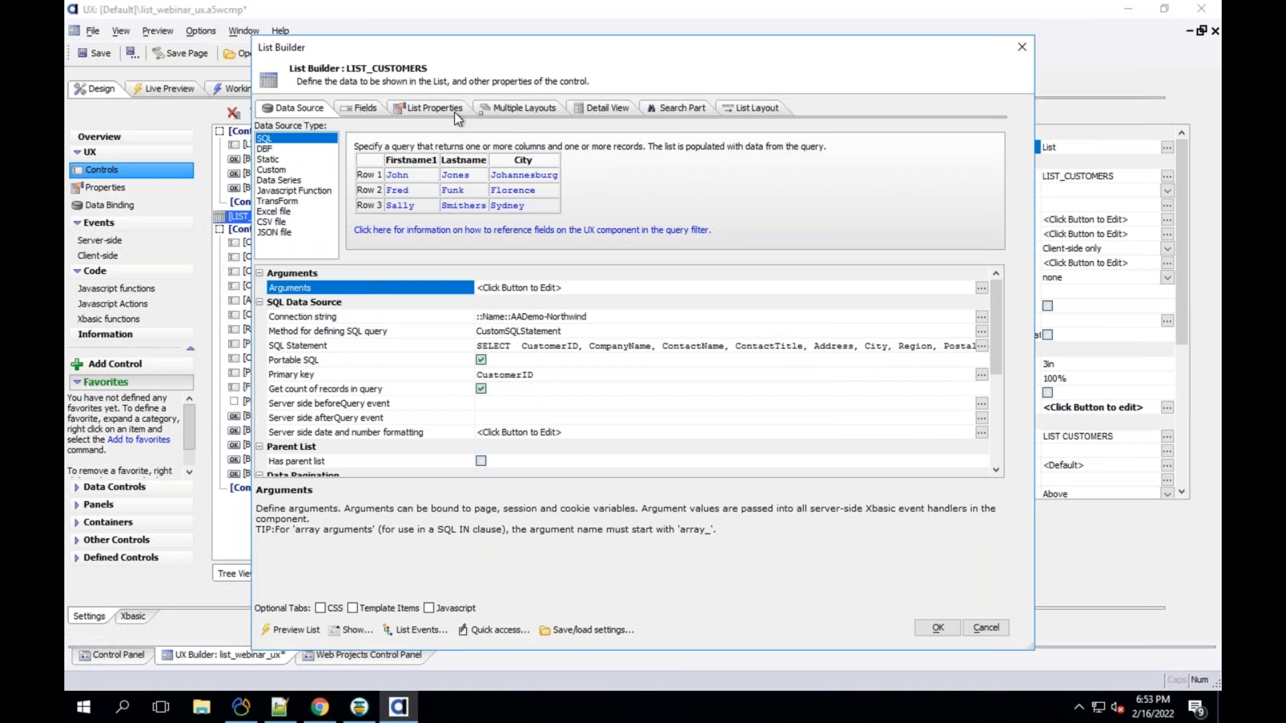
{"action": "left_click", "coordinate": [586, 110]}
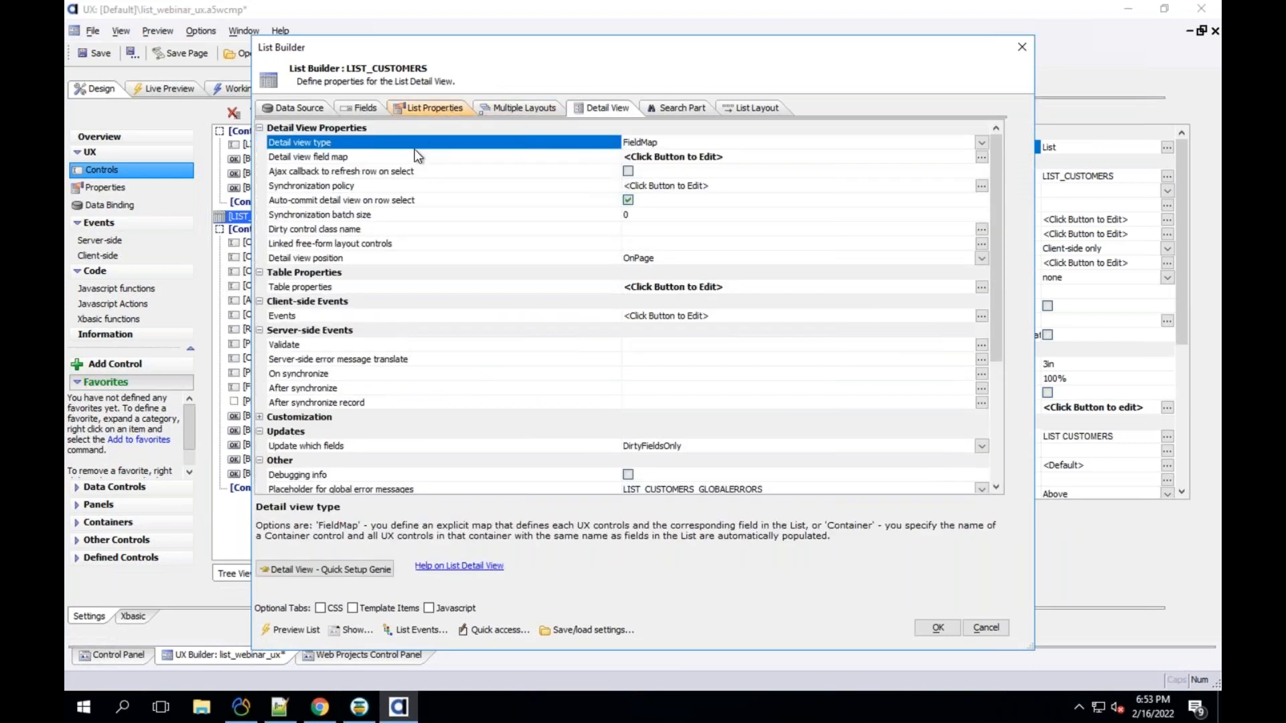
{"action": "left_click", "coordinate": [412, 185]}
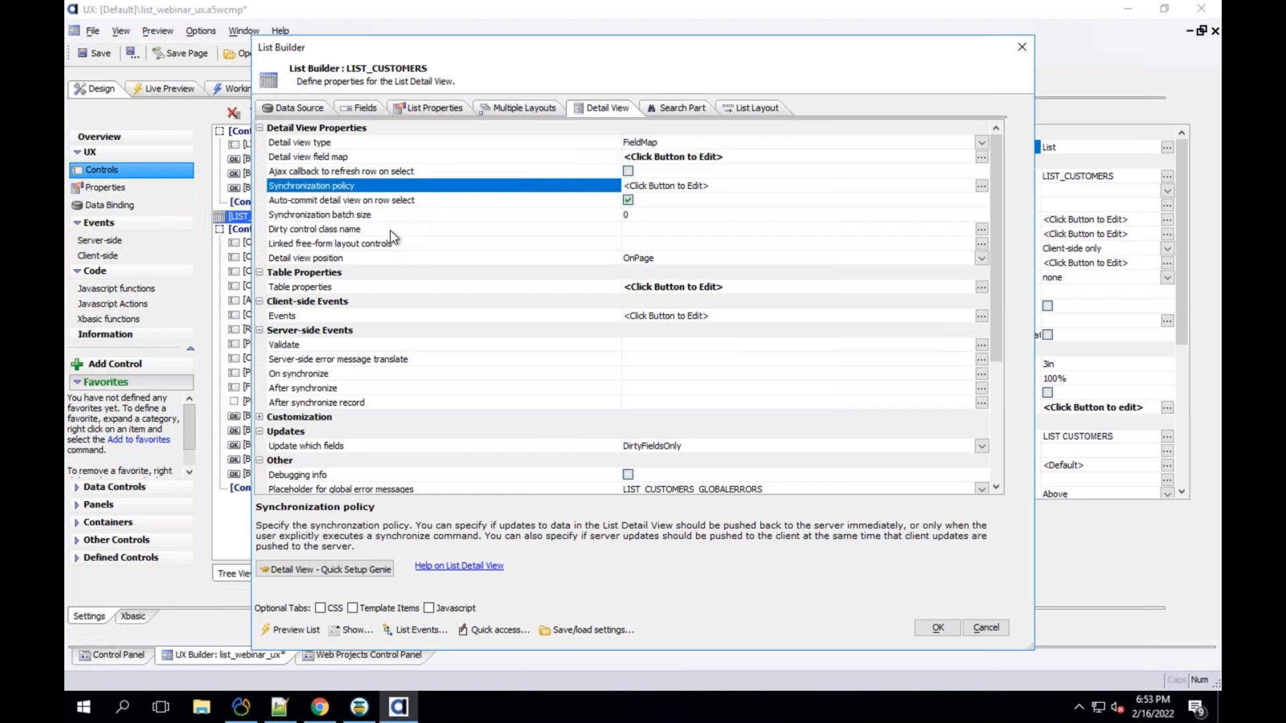
{"action": "left_click", "coordinate": [985, 627]}
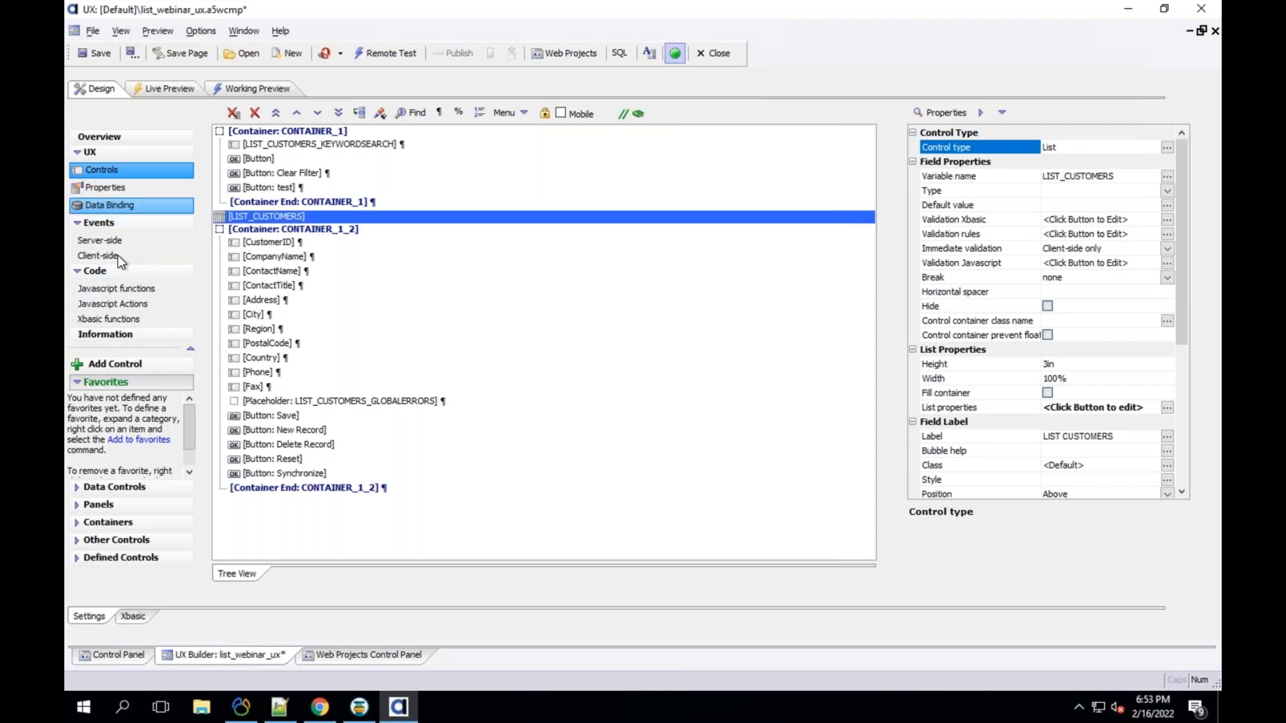
Step: Search the UX component's properties for "ont" and go to Has onTimer event to read its description
{"action": "left_click", "coordinate": [106, 188]}
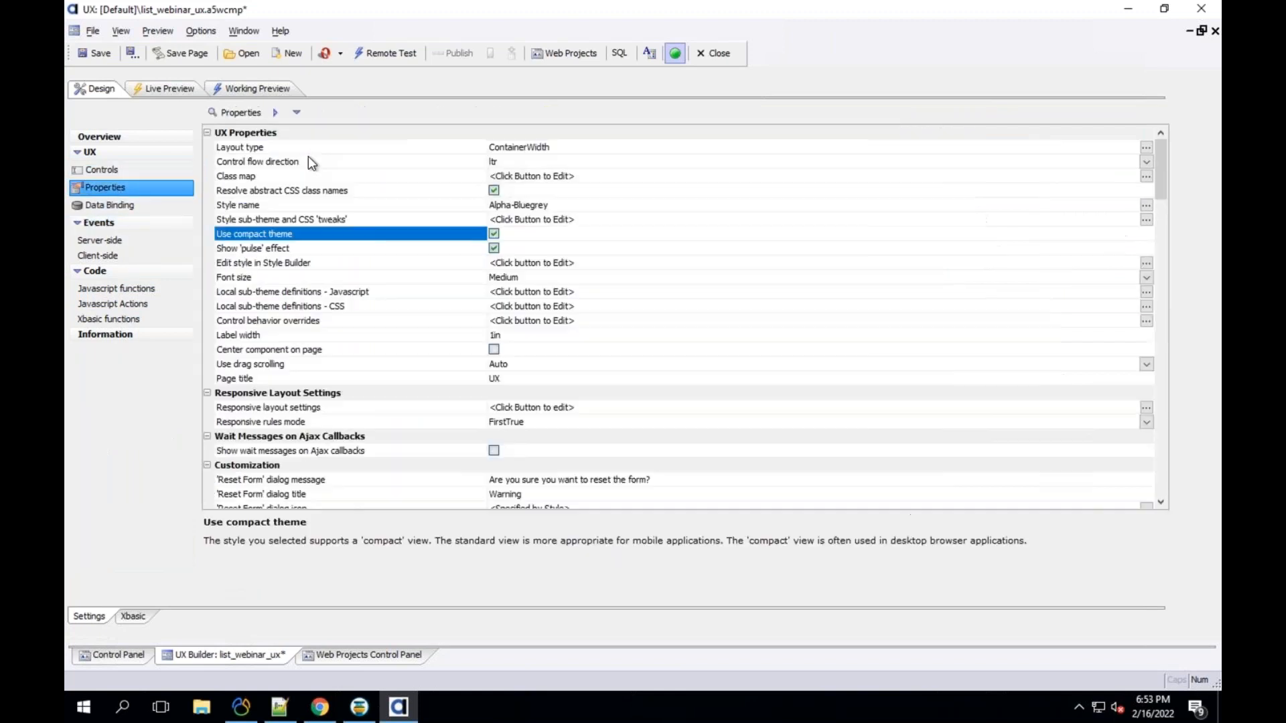
{"action": "left_click", "coordinate": [239, 113]}
{"action": "type", "text": "pon"}
{"action": "key", "text": "BackSpace"}
{"action": "key", "text": "BackSpace"}
{"action": "key", "text": "BackSpace"}
{"action": "type", "text": "ont"}
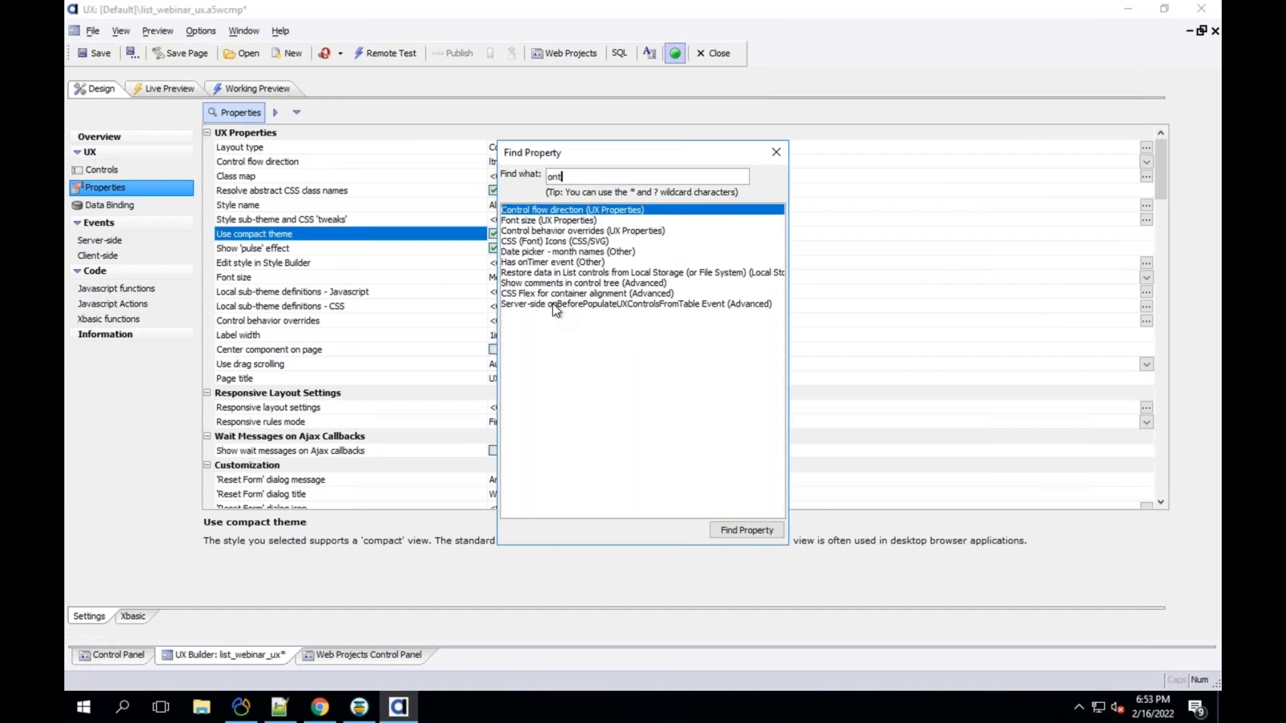
{"action": "double_click", "coordinate": [548, 263]}
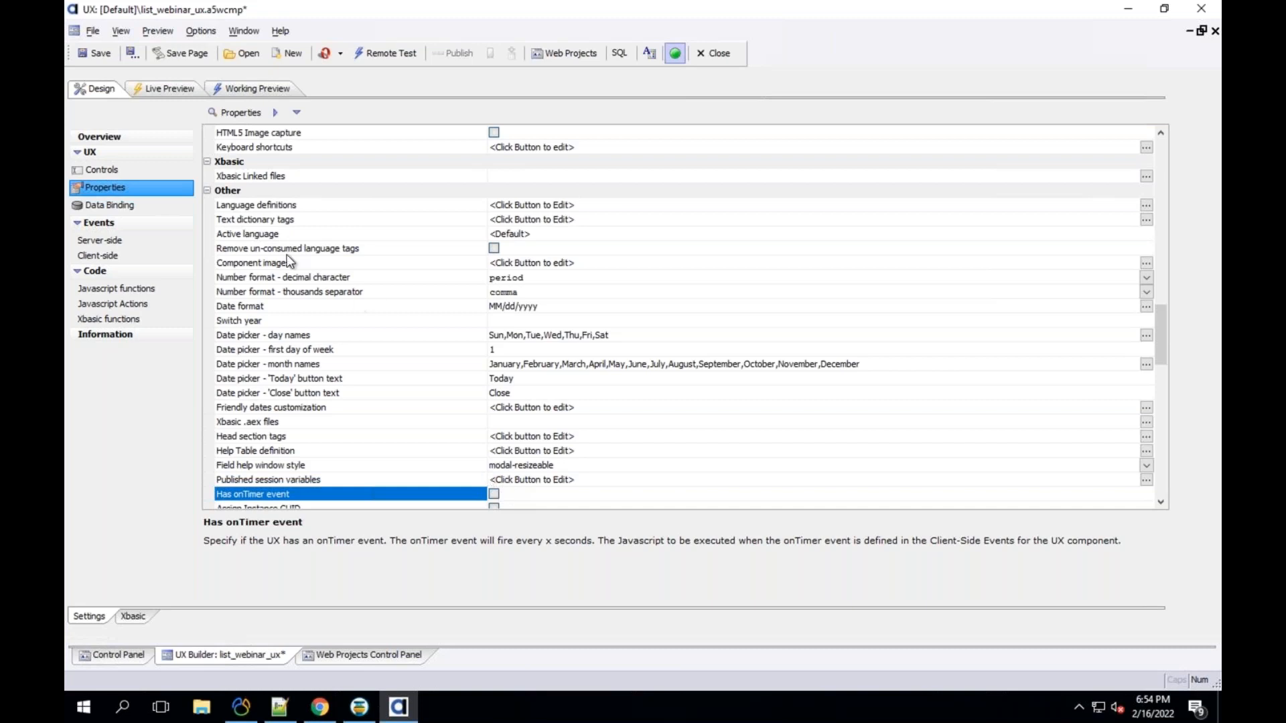
Step: Filter the UX methods for the Javascript functions by "onlin" and read the _getOnlineStatus and serverIsAvailable descriptions and examples
{"action": "left_click", "coordinate": [131, 260]}
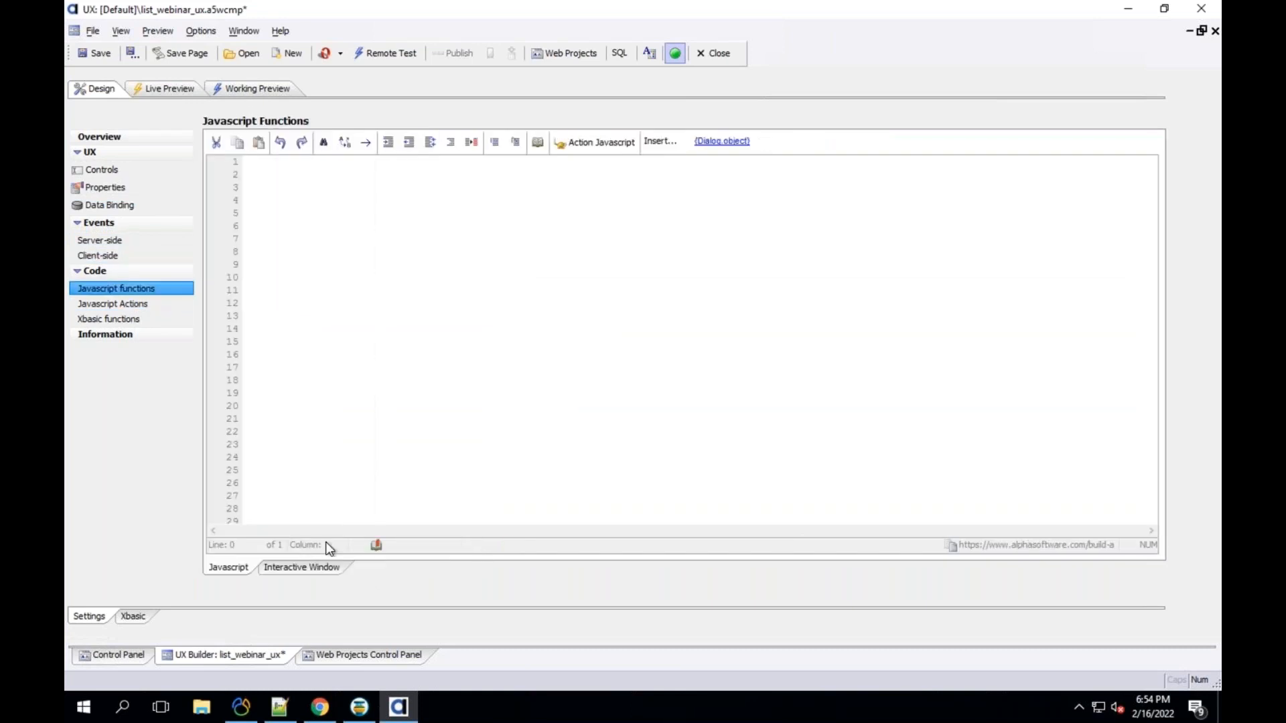
{"action": "left_click", "coordinate": [660, 142]}
{"action": "left_click", "coordinate": [692, 176]}
{"action": "type", "text": "onn"}
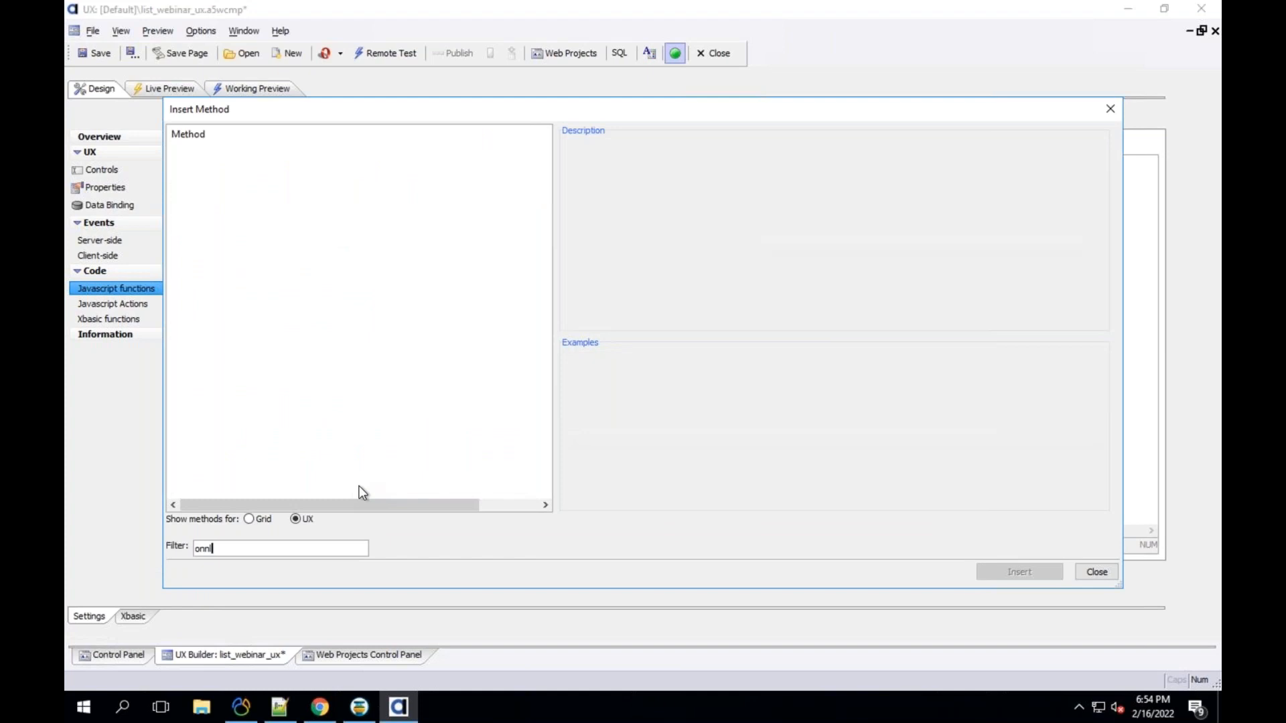
{"action": "key", "text": "BackSpace"}
{"action": "type", "text": "lin"}
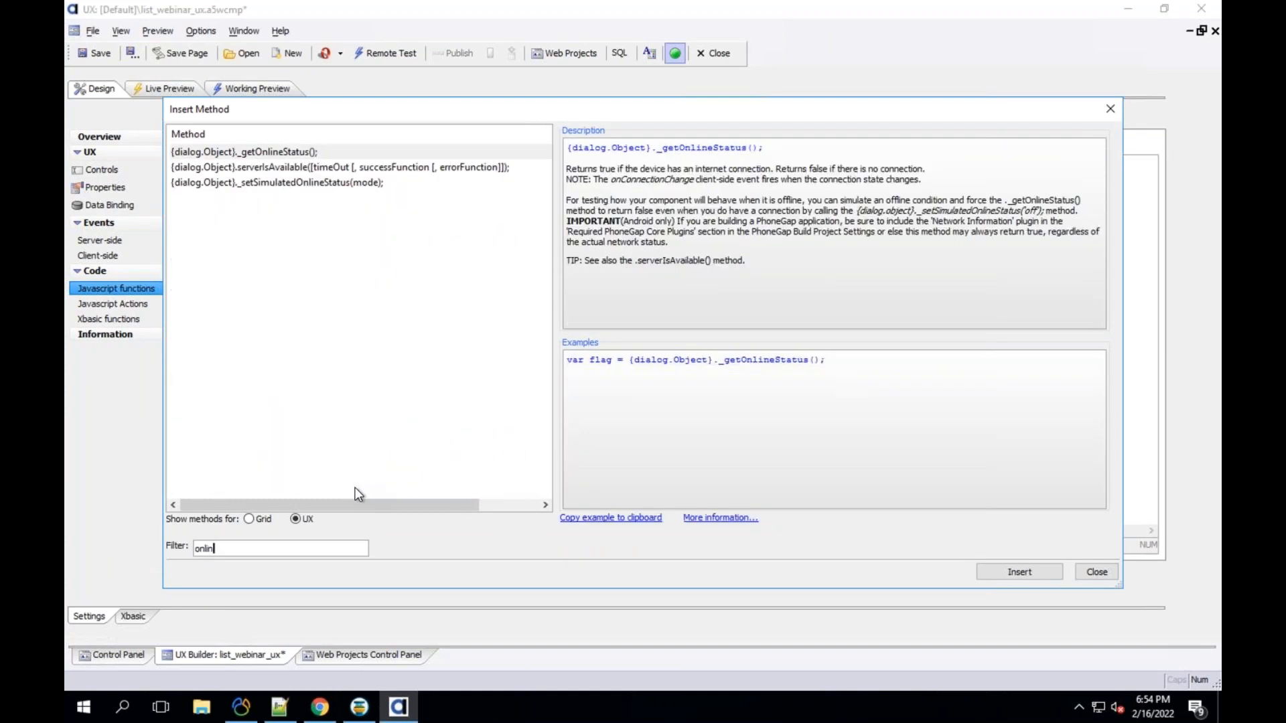
{"action": "left_click", "coordinate": [280, 152]}
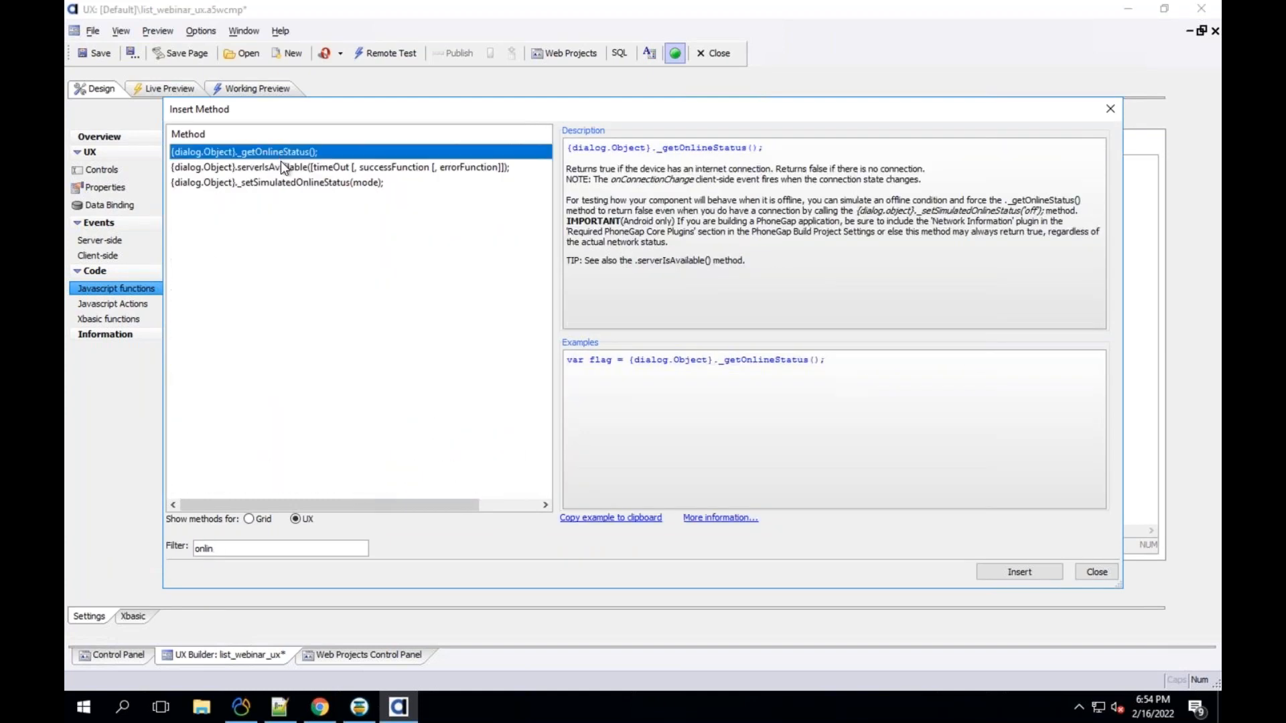
{"action": "left_click", "coordinate": [245, 167]}
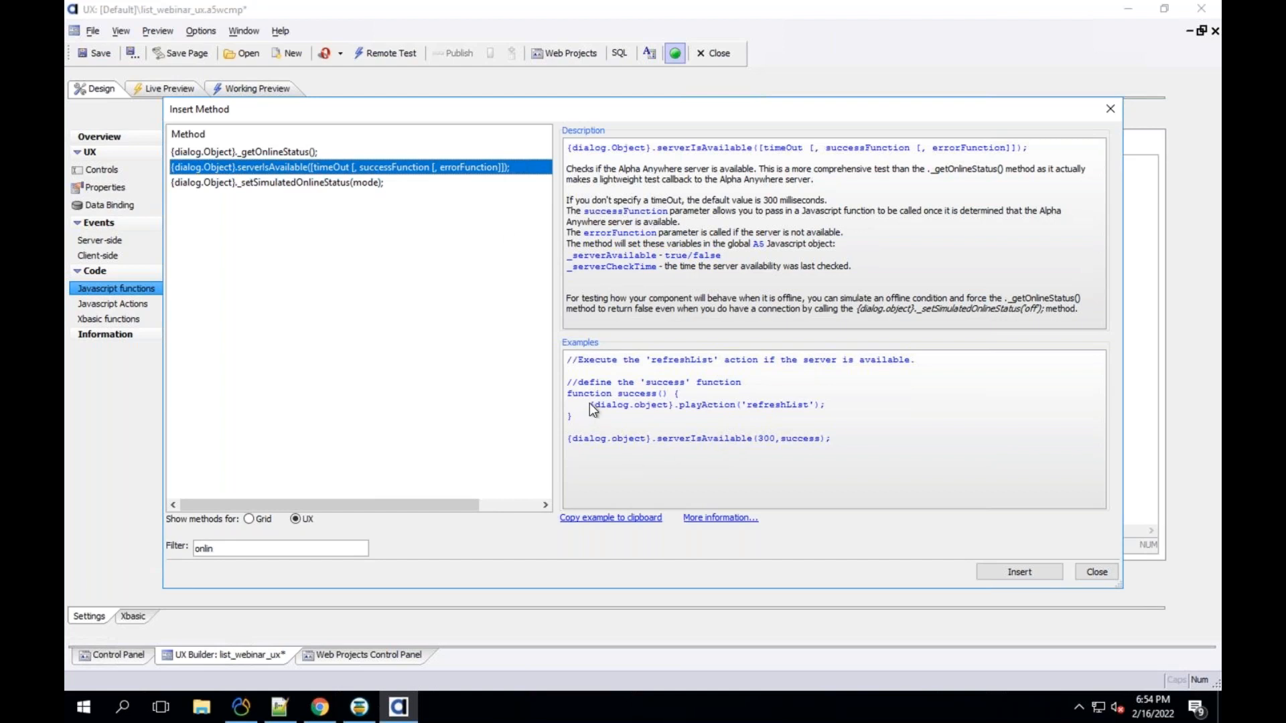
{"action": "left_click", "coordinate": [783, 415]}
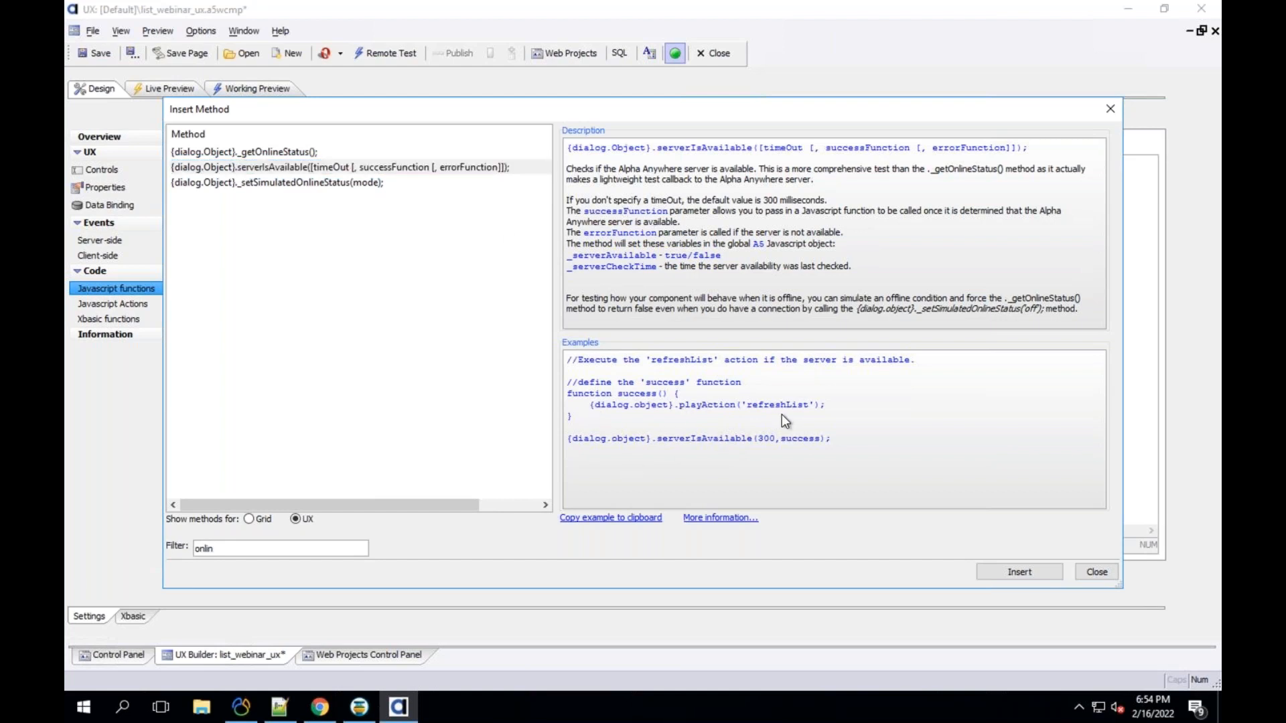
{"action": "left_click", "coordinate": [312, 155]}
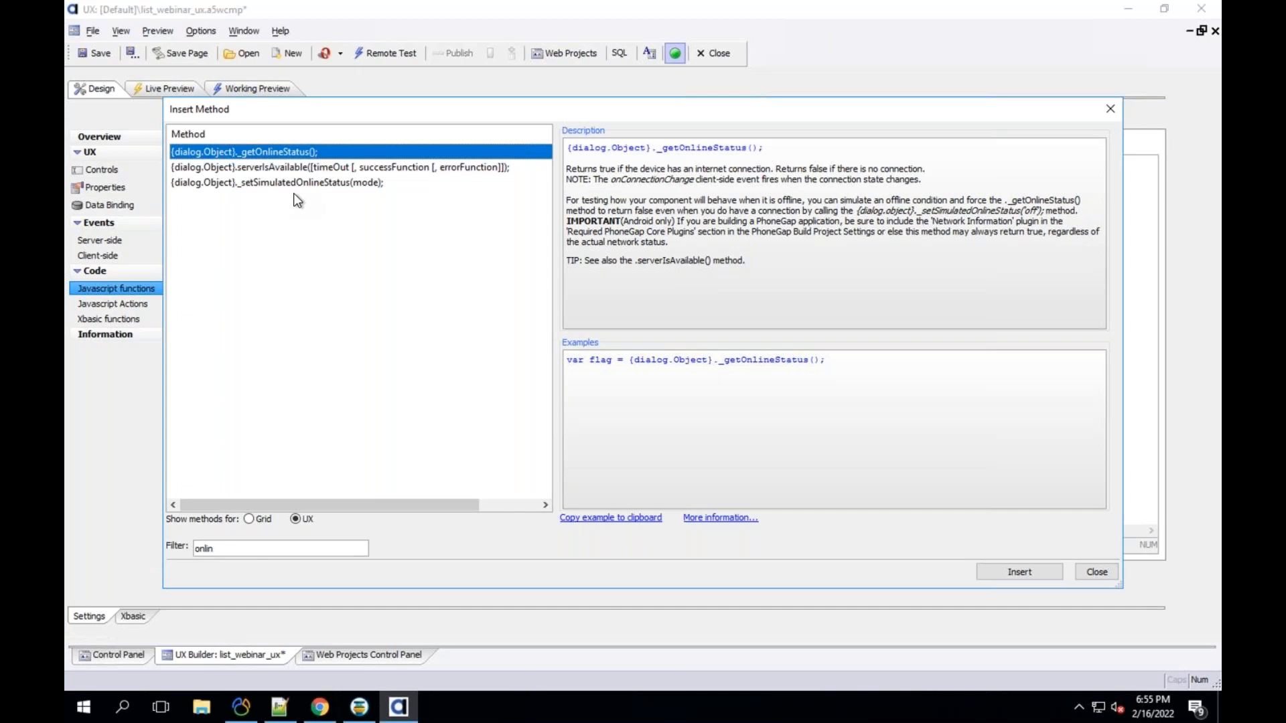
Step: Filter the UX methods by "wif", read the getConnectionType description, and leave the method list without inserting anything
{"action": "double_click", "coordinate": [196, 549]}
{"action": "type", "text": "wif"}
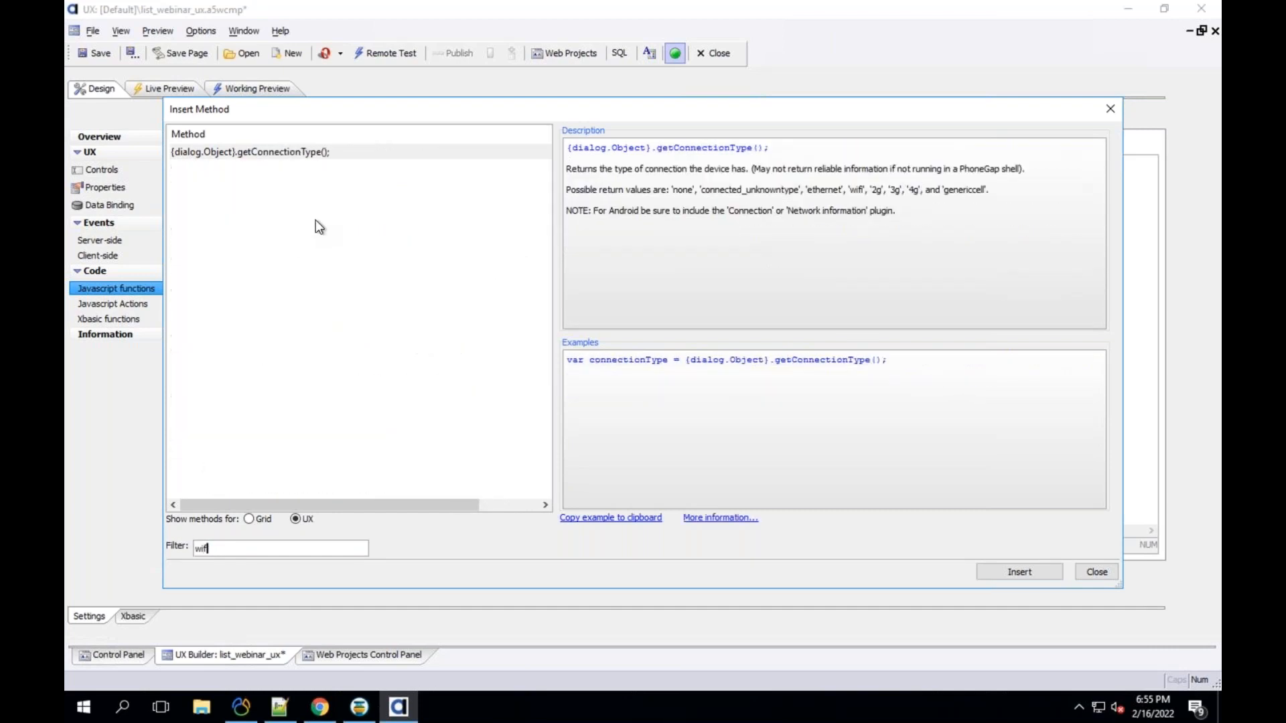
{"action": "left_click", "coordinate": [325, 154]}
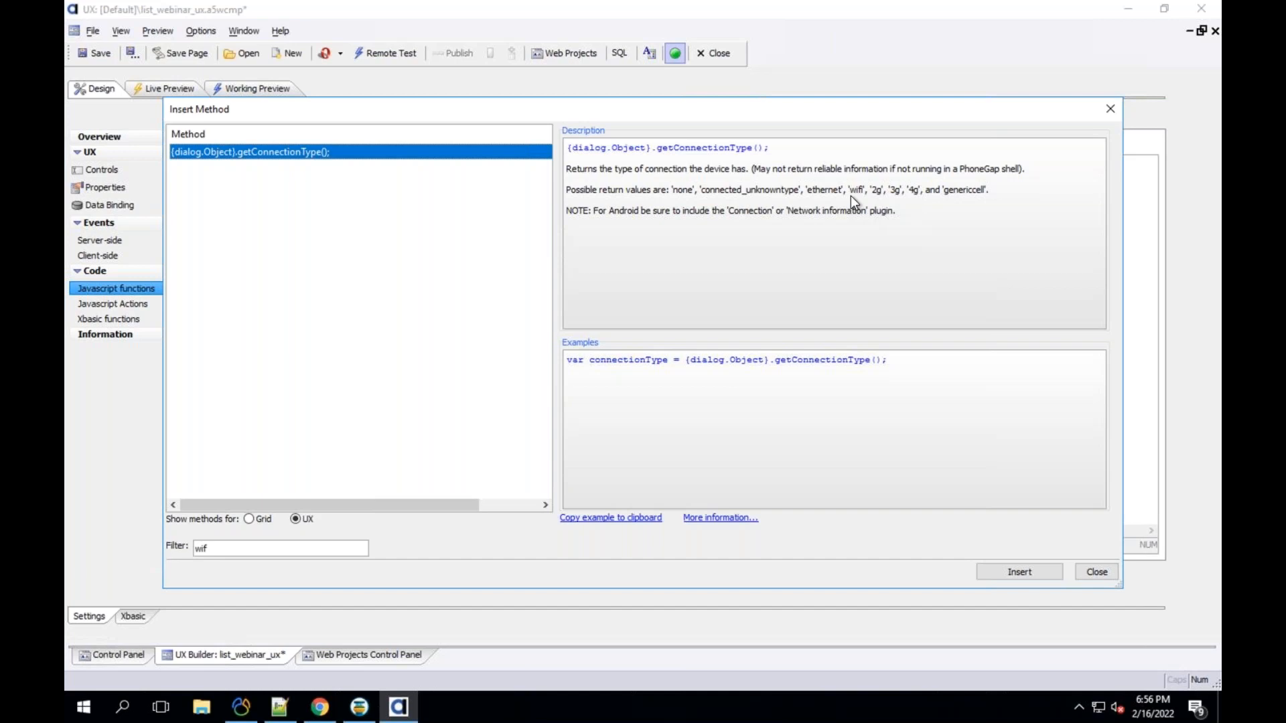
{"action": "left_click", "coordinate": [1092, 568]}
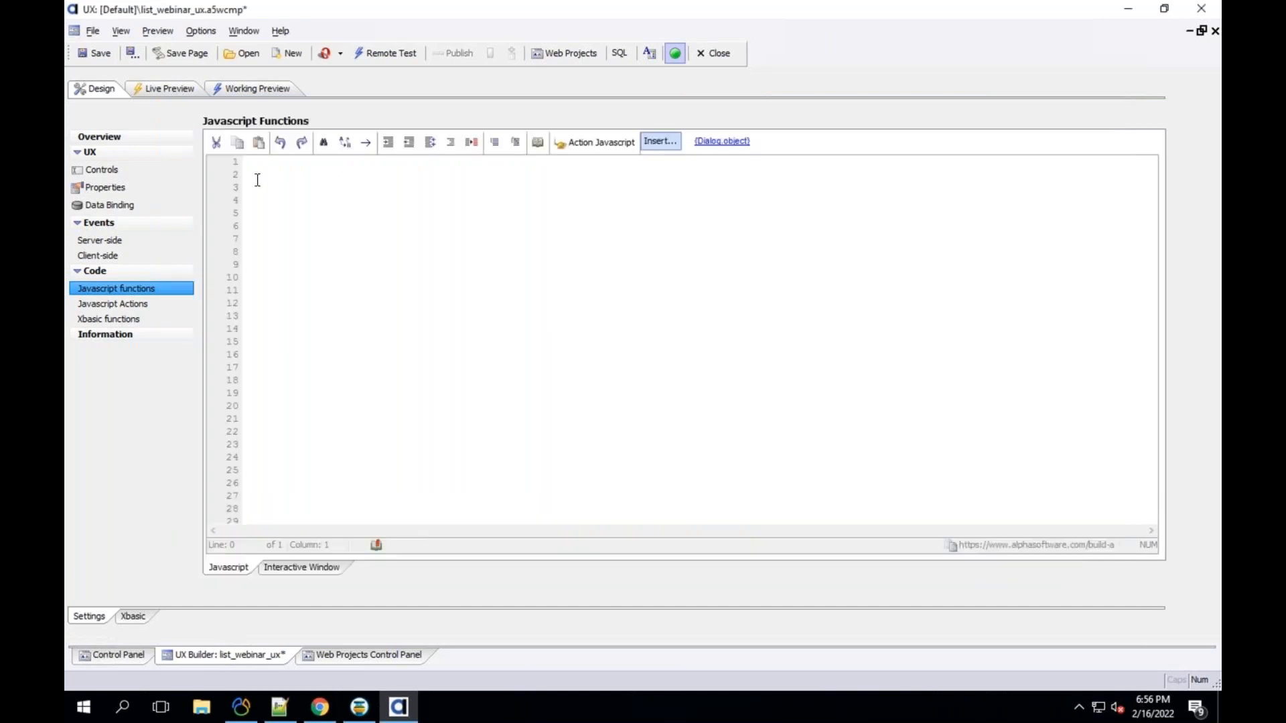
Step: Review the LIST_CUSTOMERS fields, the item types that can be added and the data source types, cancelling the list builder
{"action": "left_click", "coordinate": [150, 171]}
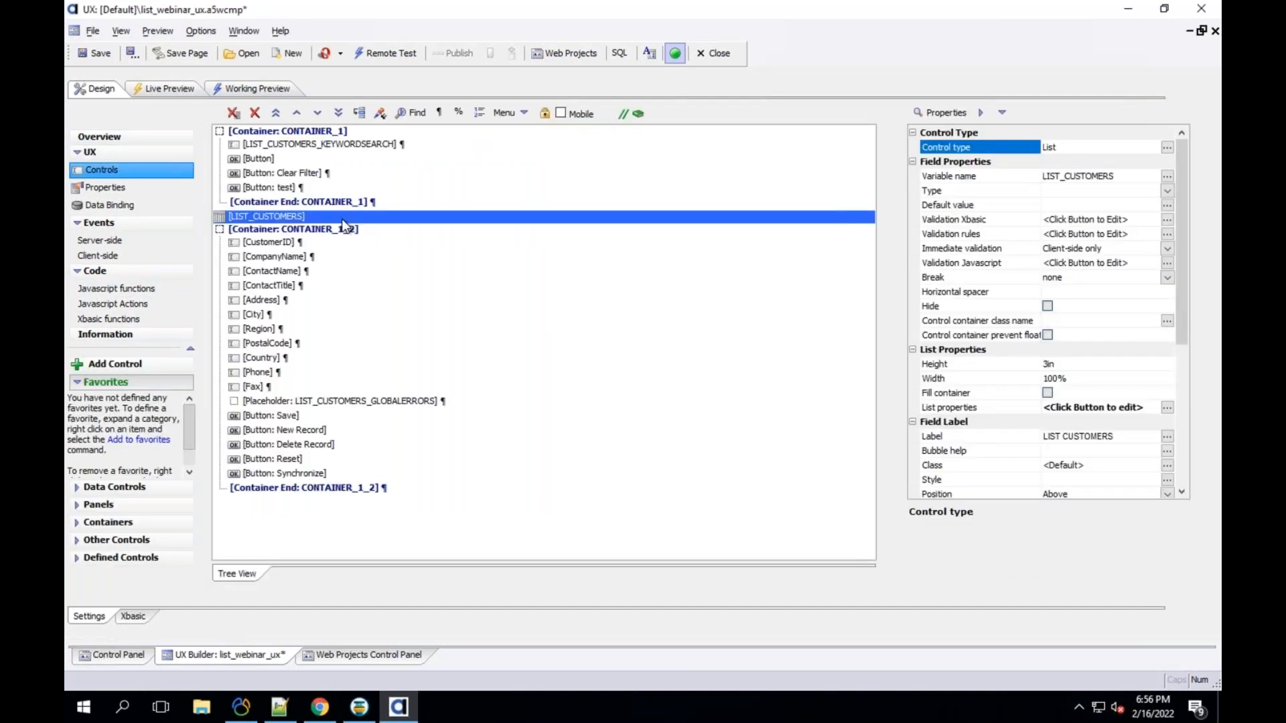
{"action": "double_click", "coordinate": [342, 218]}
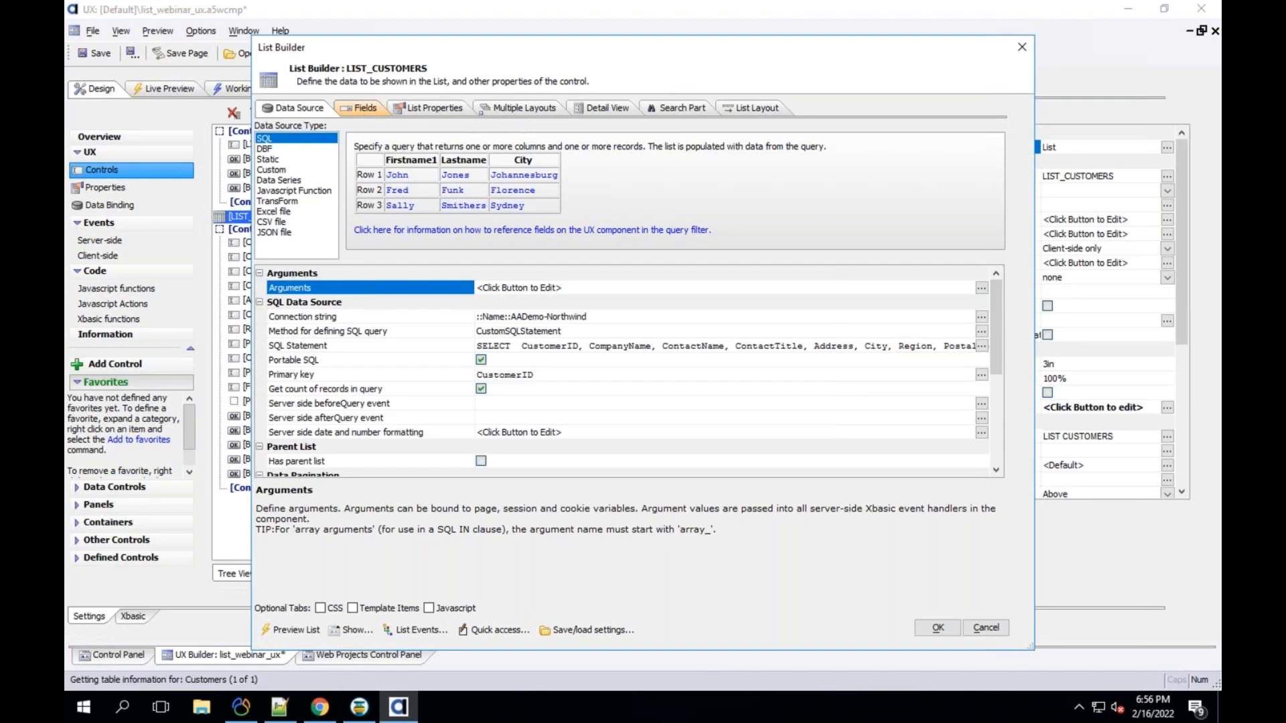
{"action": "left_click", "coordinate": [360, 109]}
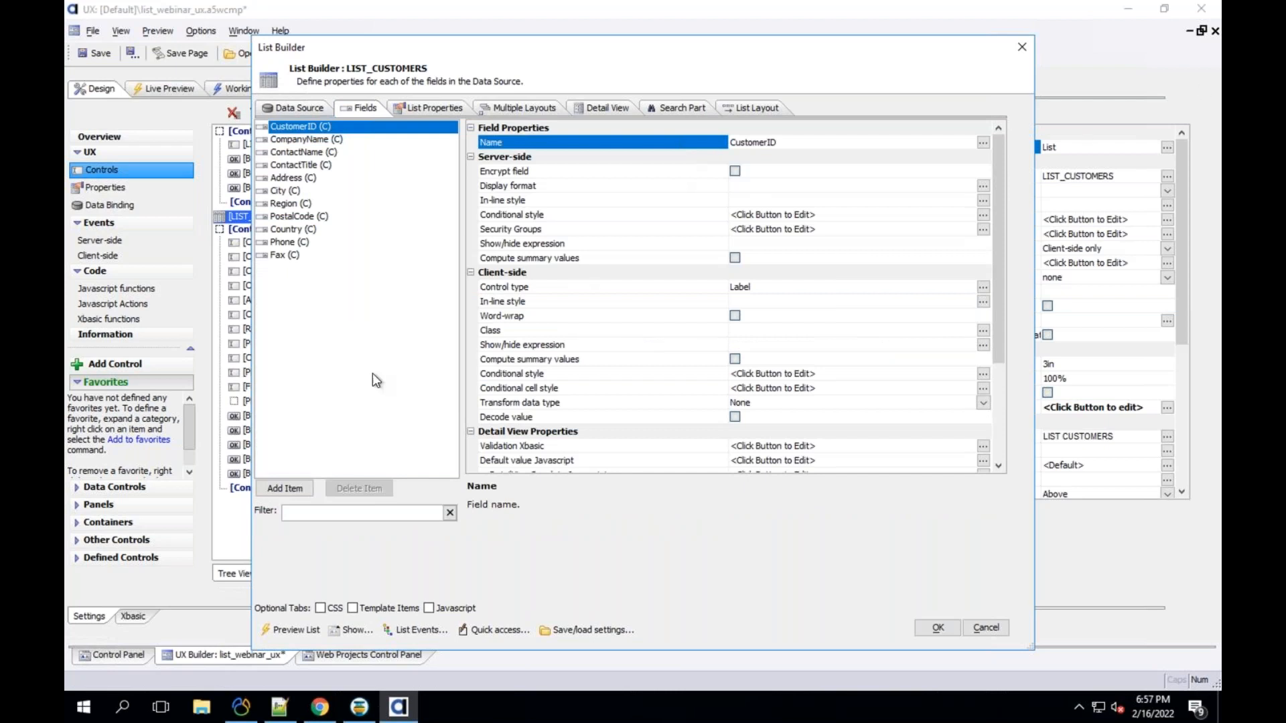
{"action": "left_click", "coordinate": [286, 488]}
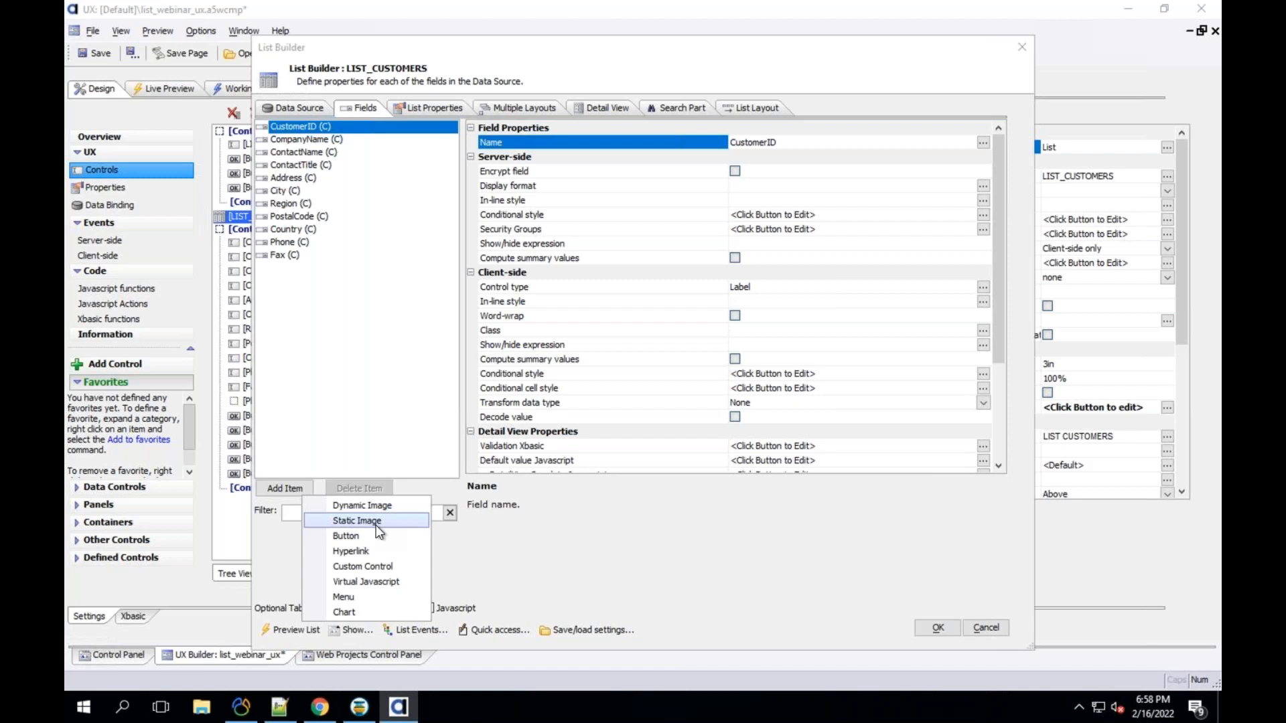
{"action": "left_click", "coordinate": [540, 554]}
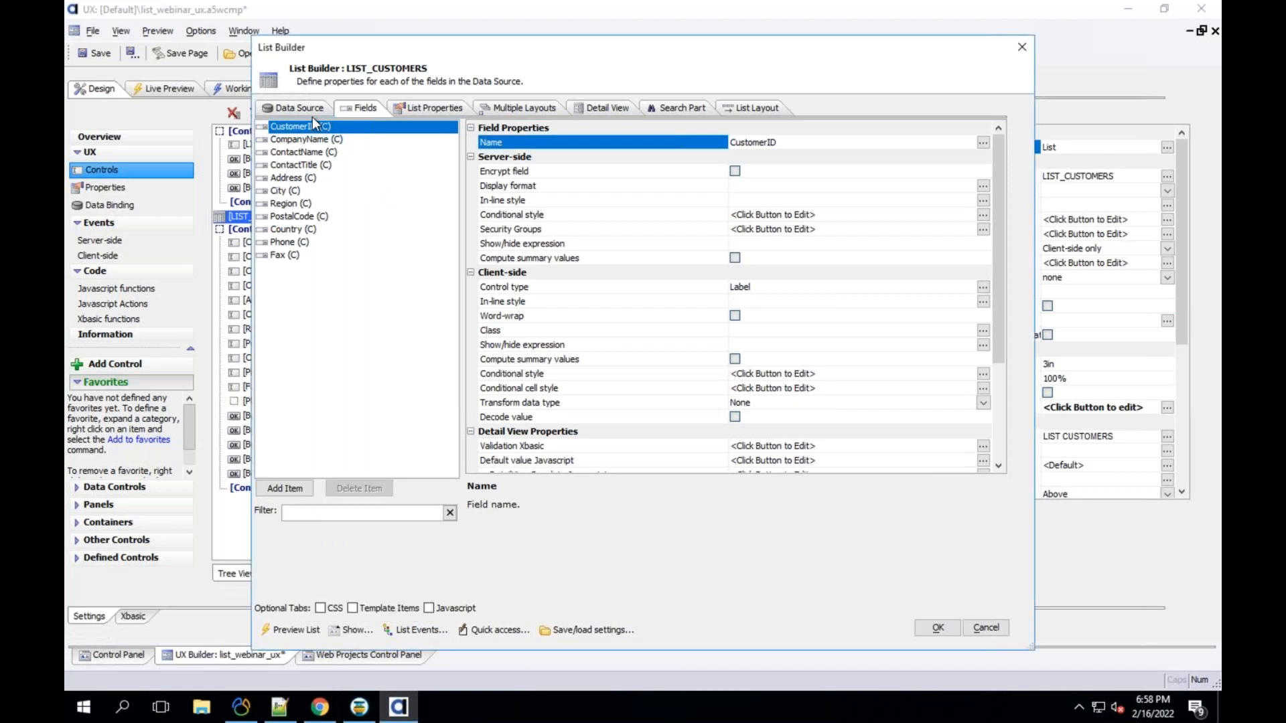
{"action": "left_click", "coordinate": [283, 107]}
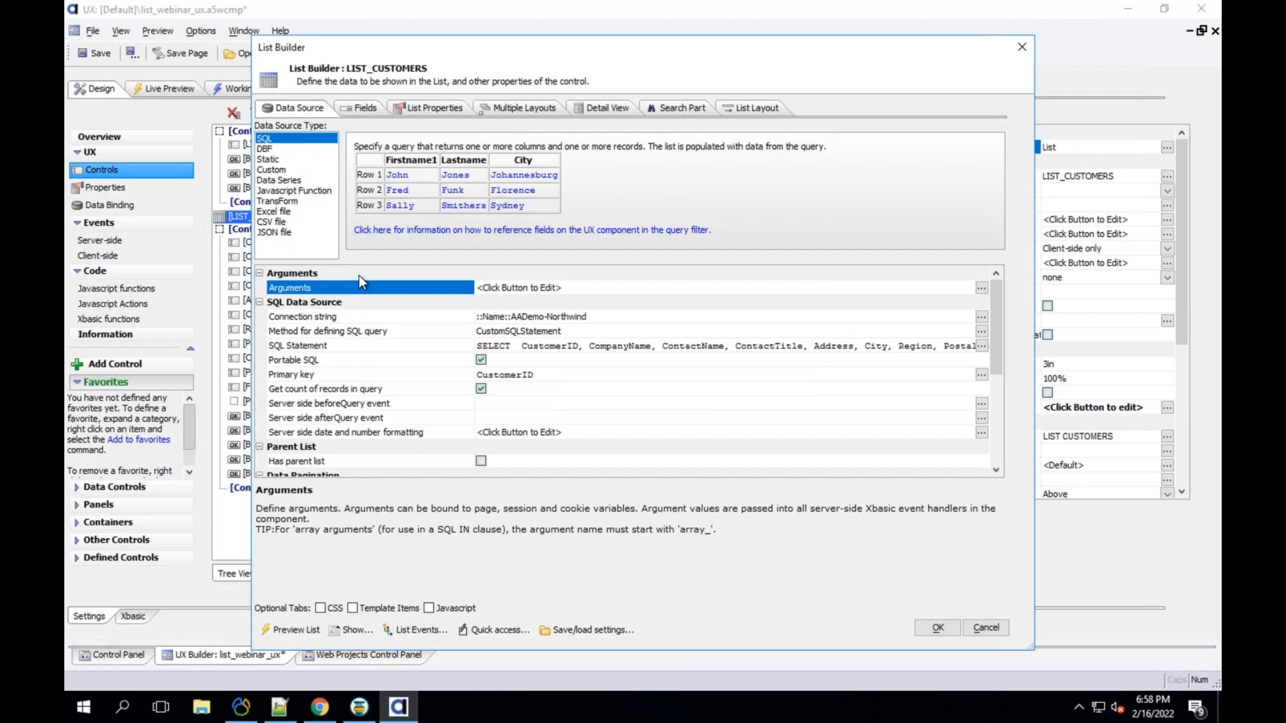
{"action": "left_click", "coordinate": [1003, 629]}
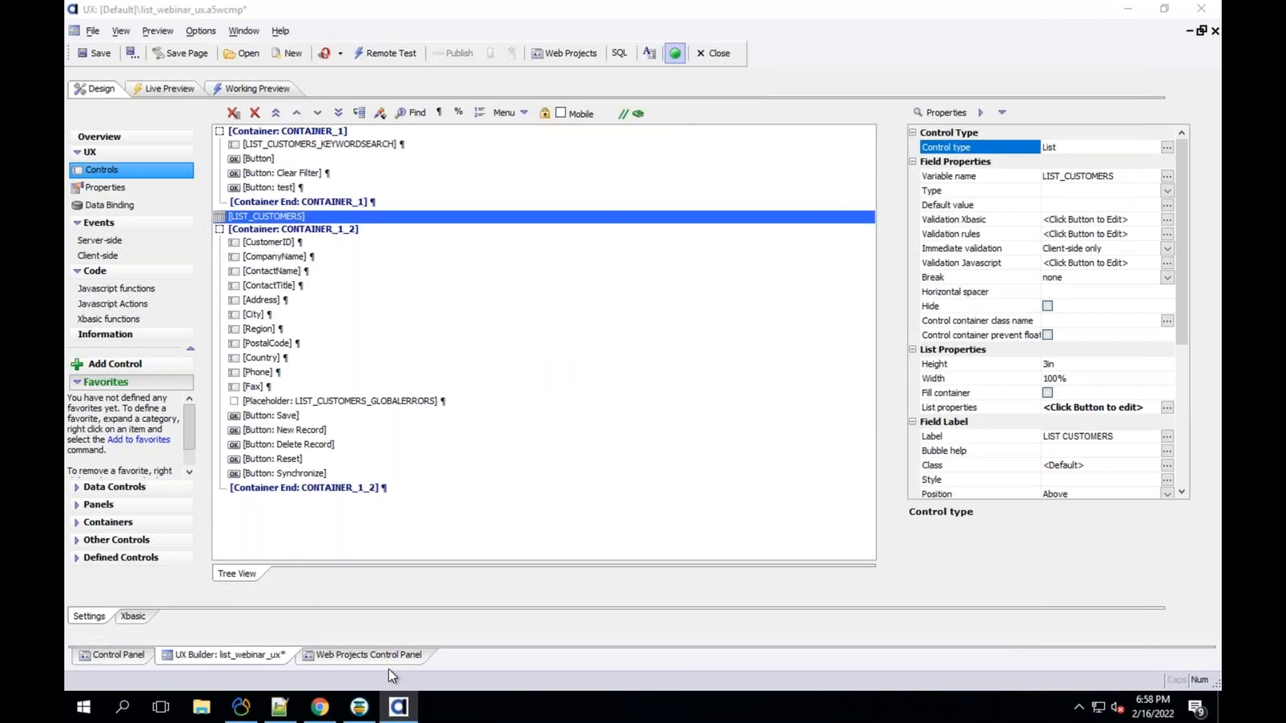
Step: Start a new named AlphaDAO connection and look through the available APIs, including ODBC, Alpha Cloud SQL Database, SharePoint, MongoDB and FoundationDB
{"action": "left_click", "coordinate": [388, 662]}
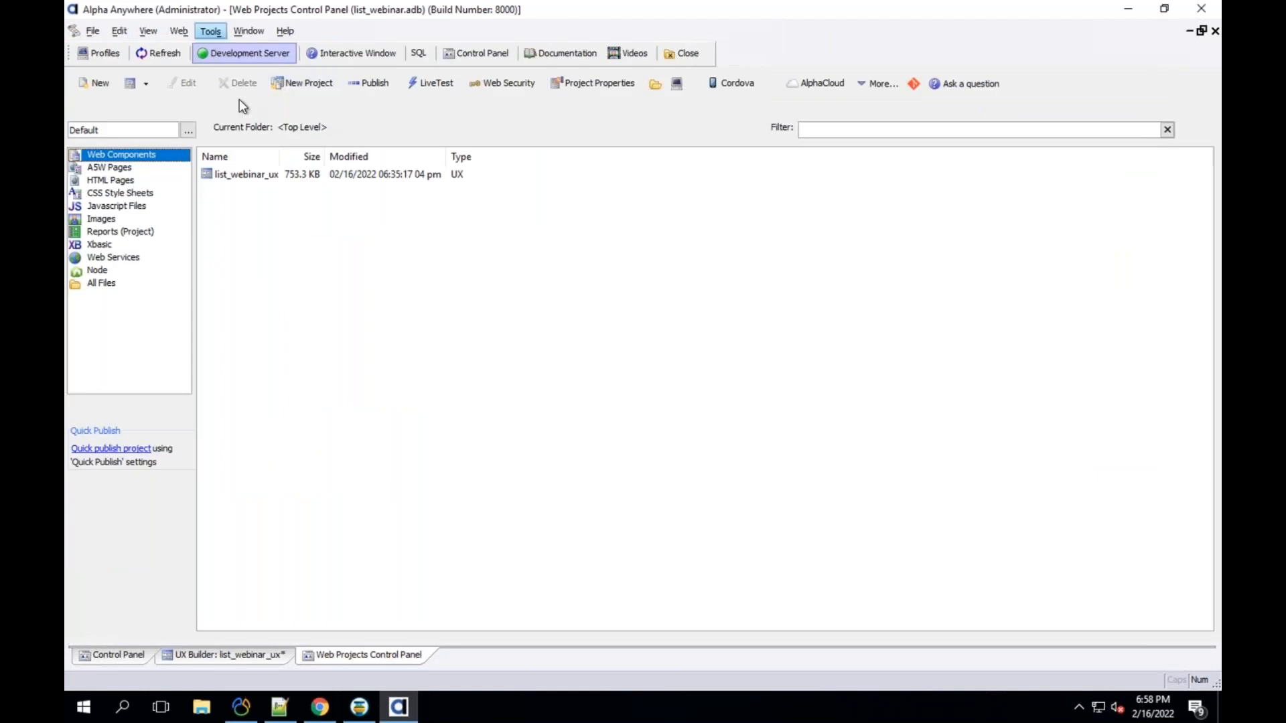
{"action": "left_click", "coordinate": [245, 116]}
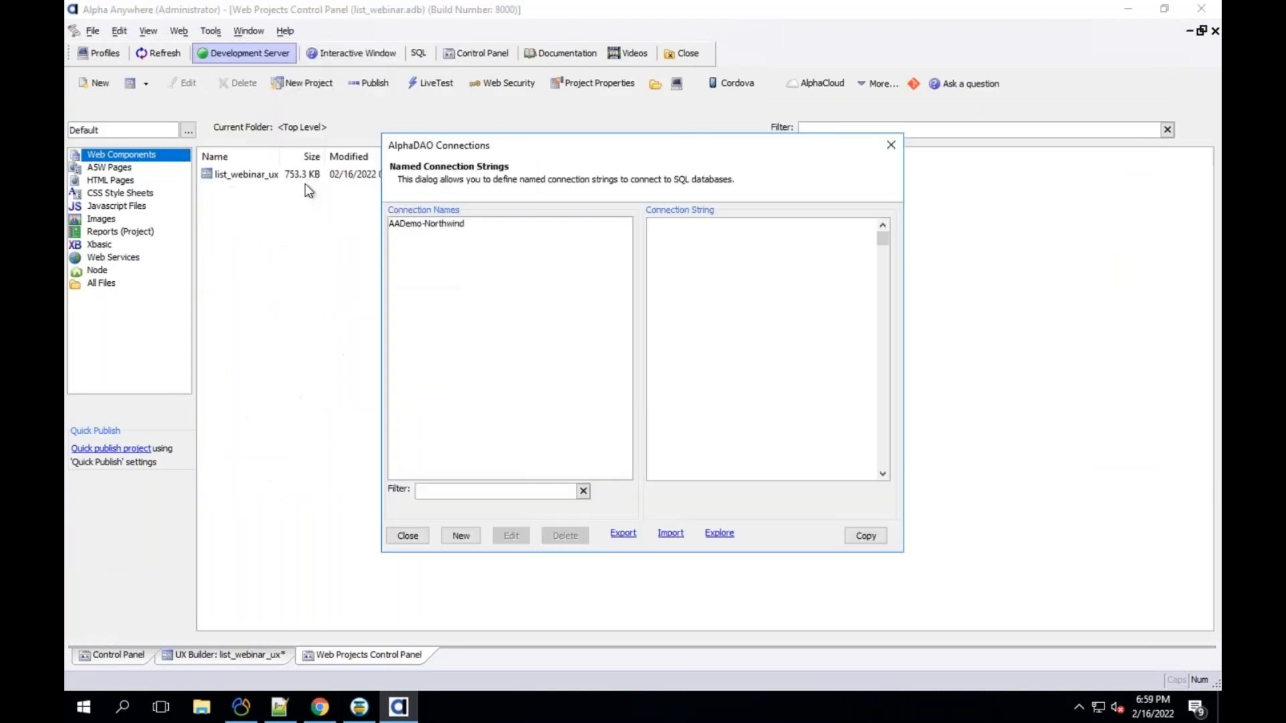
{"action": "left_click", "coordinate": [462, 535]}
{"action": "left_click", "coordinate": [882, 348]}
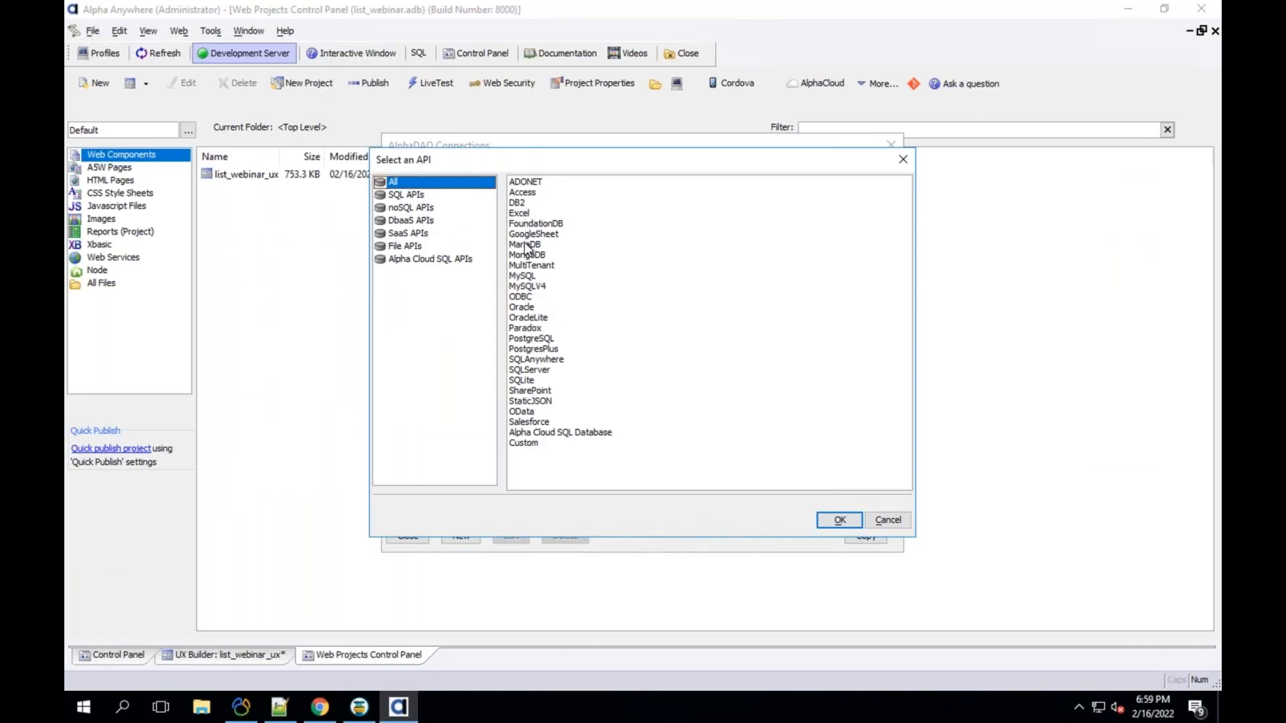
{"action": "left_click", "coordinate": [529, 295]}
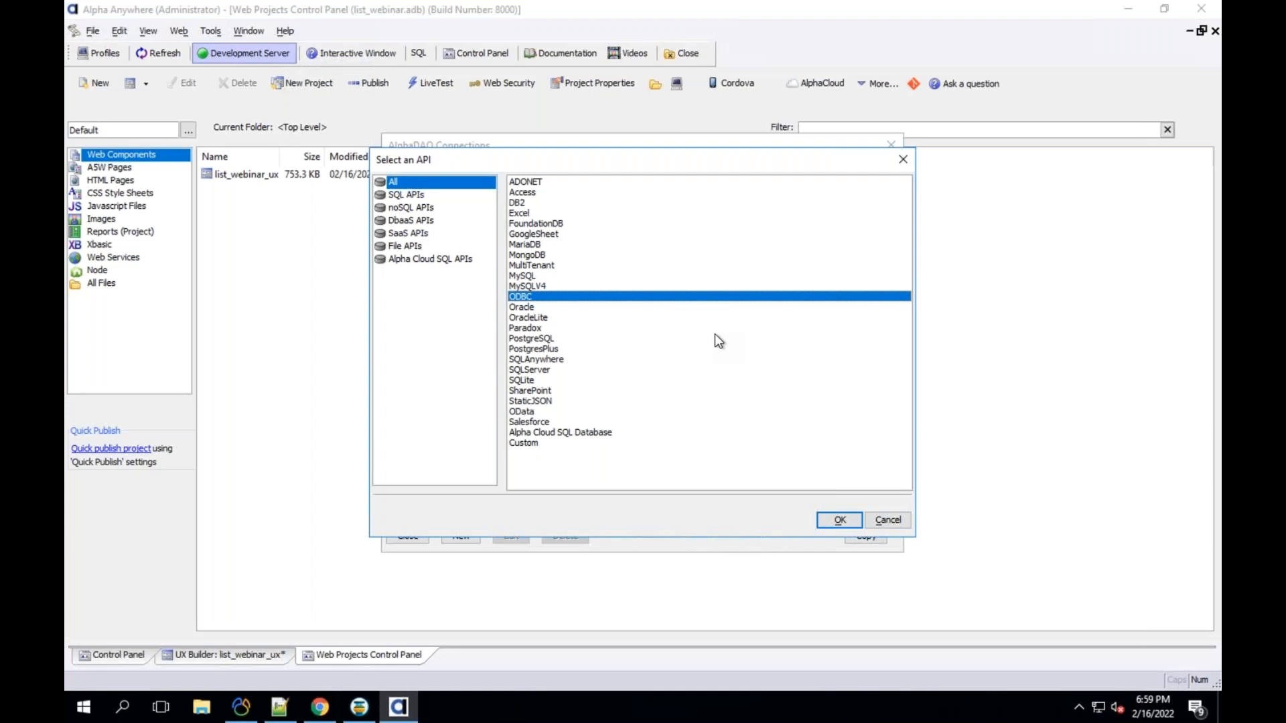
{"action": "left_click", "coordinate": [612, 433]}
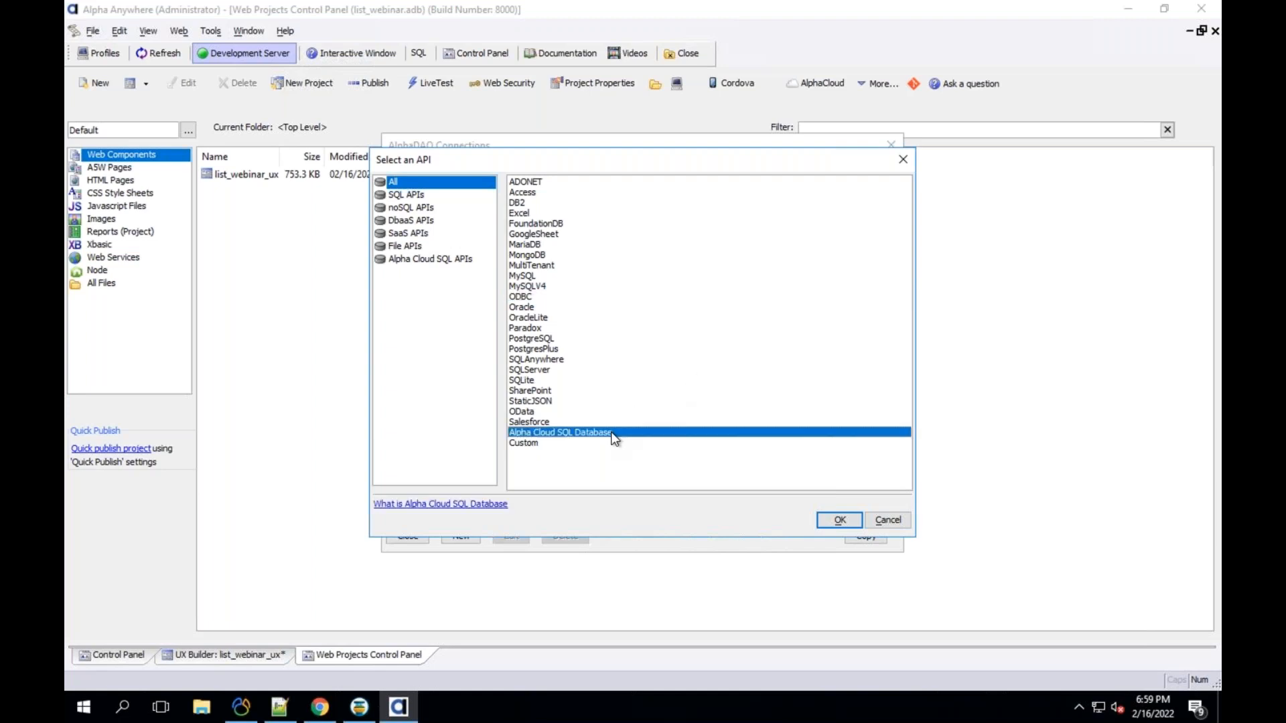
{"action": "left_click", "coordinate": [534, 392]}
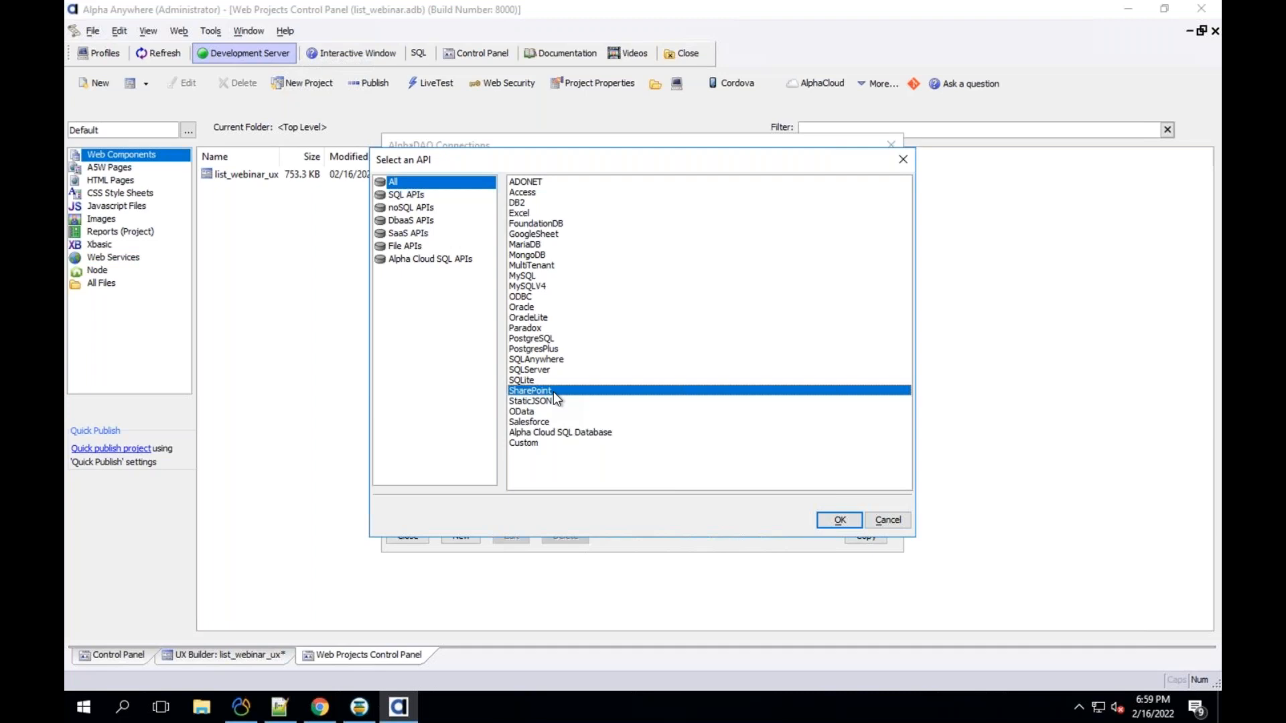
{"action": "left_click", "coordinate": [537, 256]}
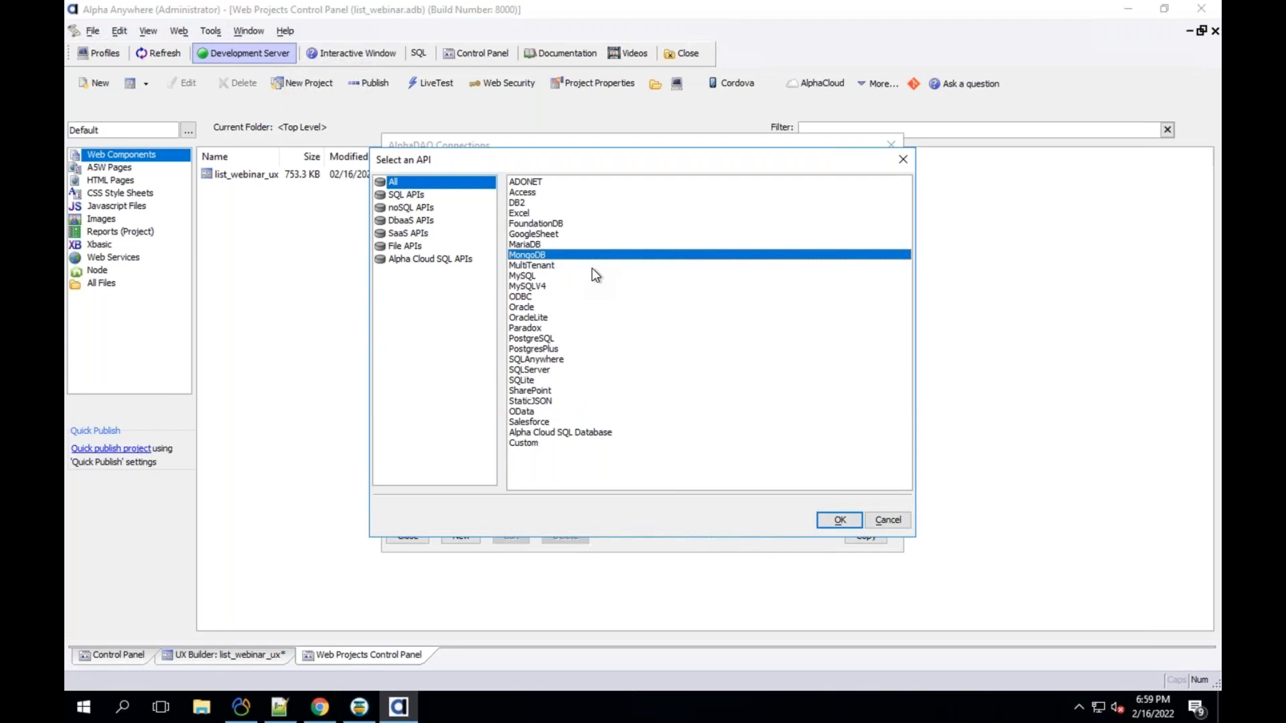
{"action": "left_click", "coordinate": [603, 223]}
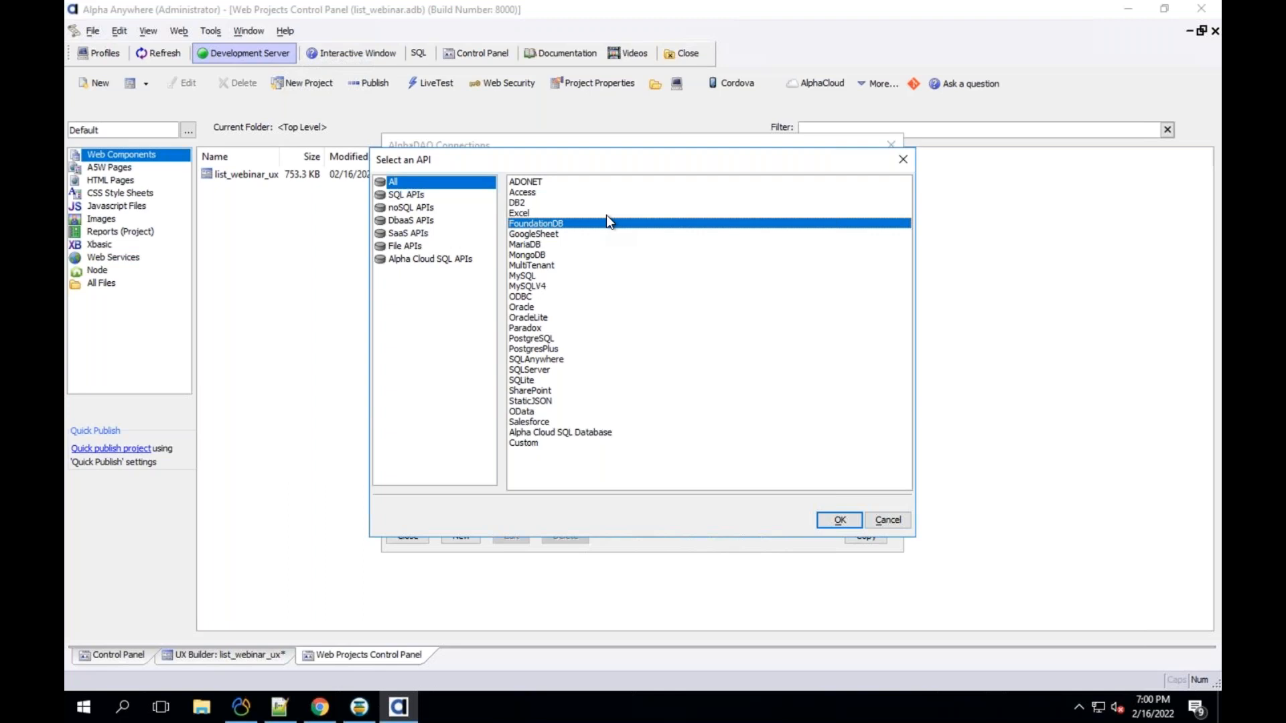
Step: Switch to the Alpha Anywhere Online presentation in Keynote and show its first slide
{"action": "key", "text": "ctrl+Up"}
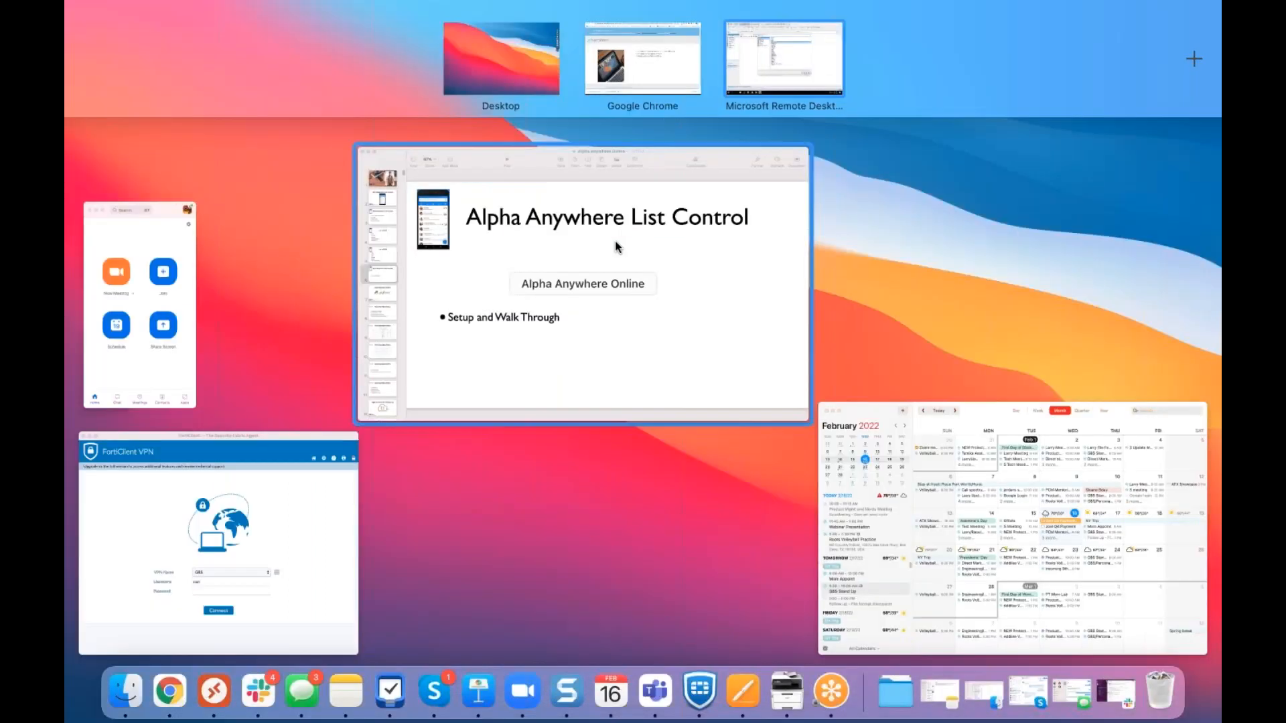
{"action": "left_click", "coordinate": [449, 182]}
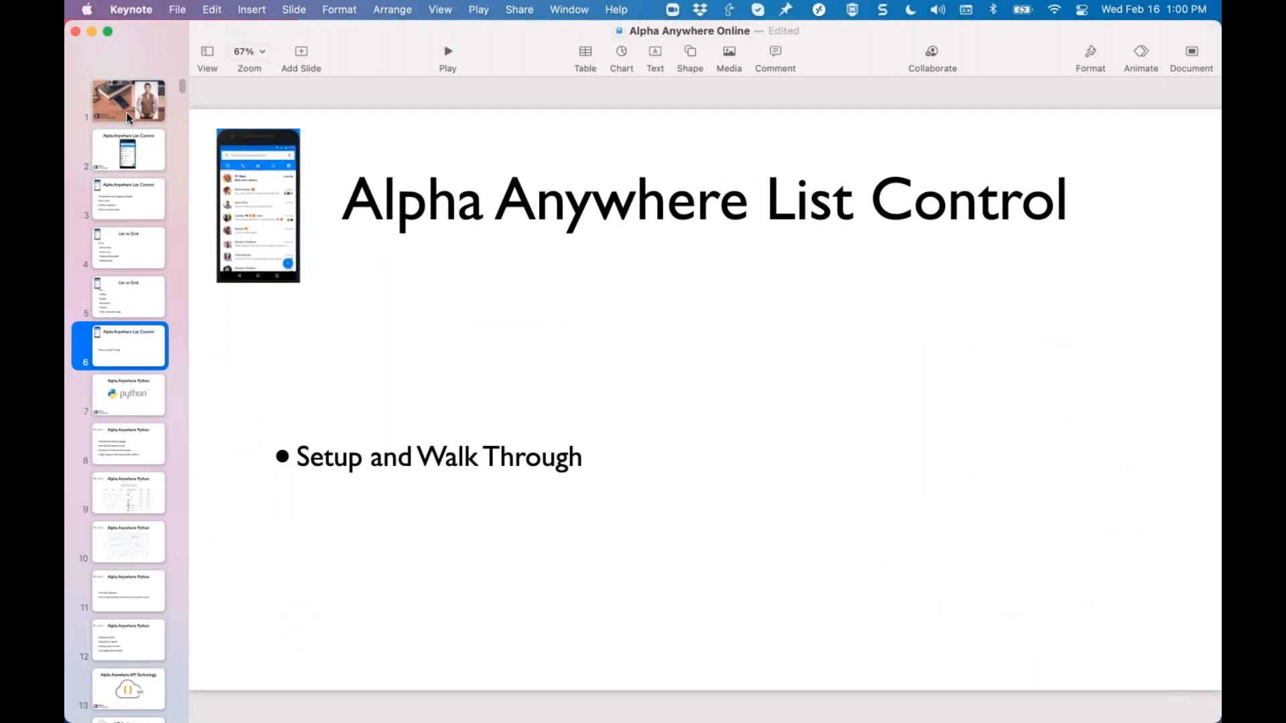
{"action": "left_click", "coordinate": [127, 112]}
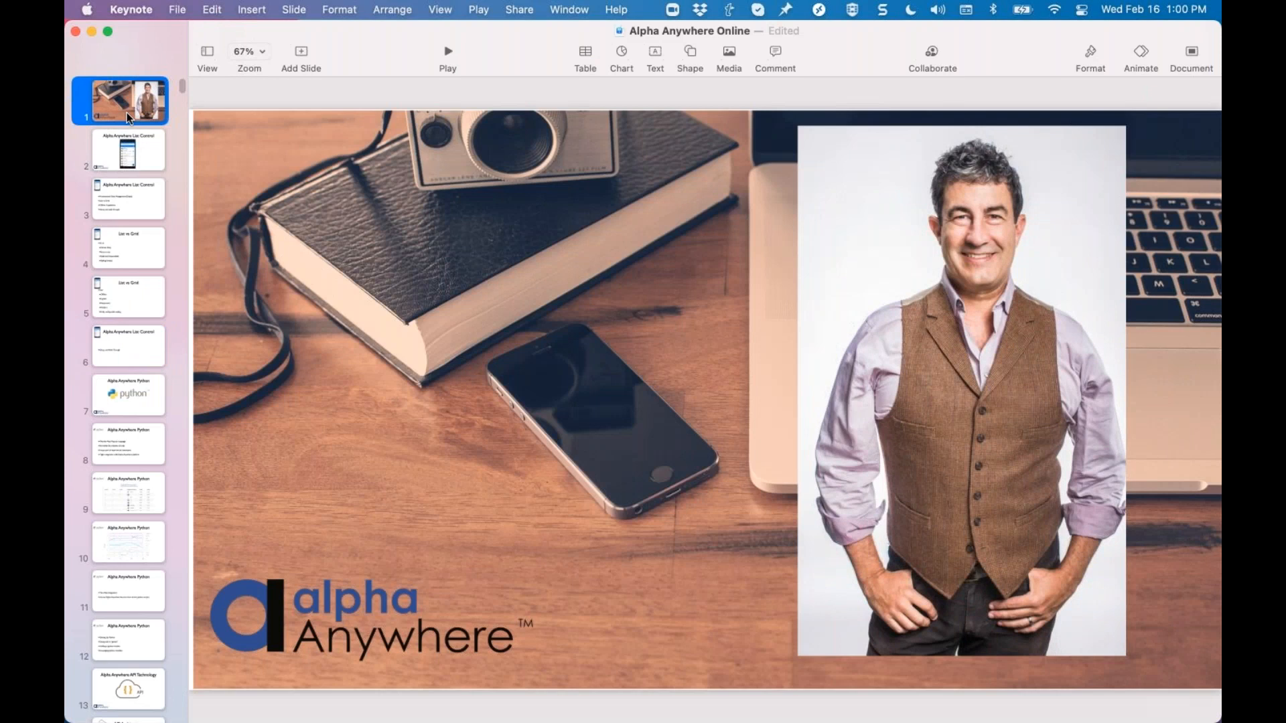